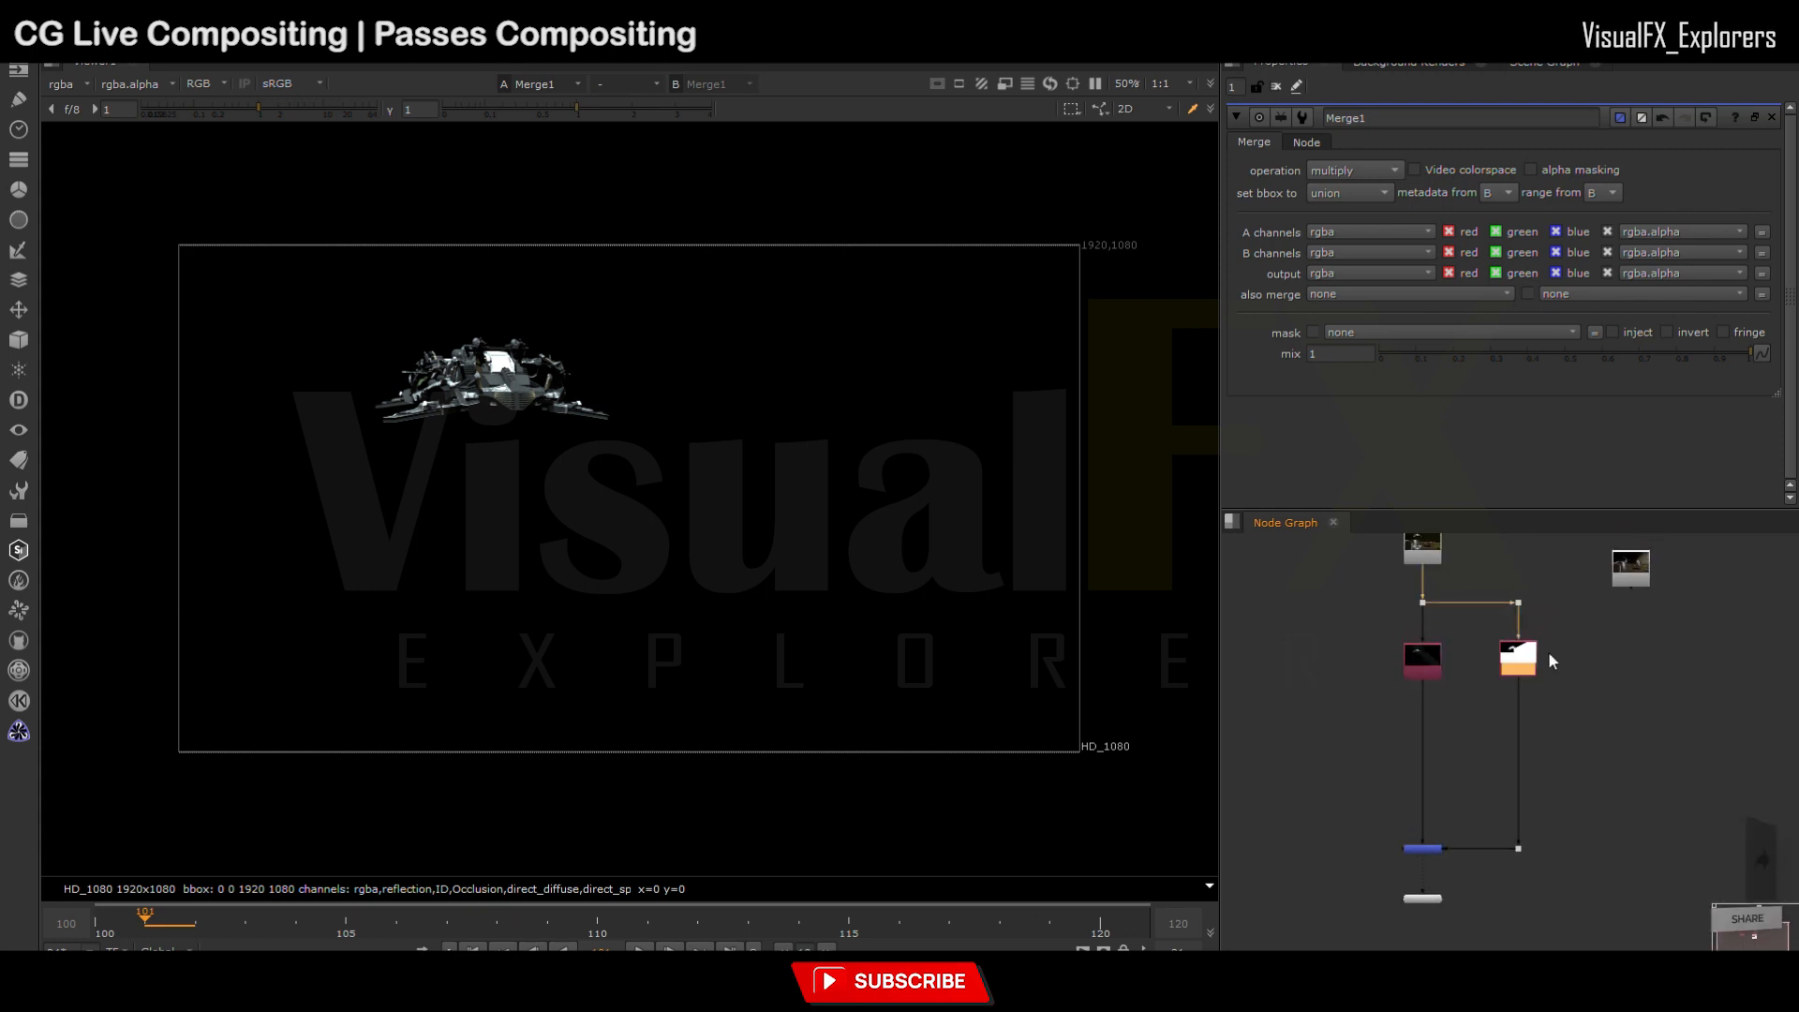
Step: Connect the duplicated Shuffle node to the CG source through a right-angle dot and set its input layer to reflection
{"action": "left_click_drag", "start_coordinate": [1612, 628], "coordinate": [1755, 605]}
{"action": "middle_click_drag", "start_coordinate": [1350, 731], "coordinate": [1450, 703]}
{"action": "scroll", "coordinate": [1450, 703], "scroll_direction": "up", "scroll_amount": 2}
{"action": "left_click_drag", "start_coordinate": [1453, 603], "coordinate": [1448, 601]}
{"action": "left_click_drag", "start_coordinate": [1511, 631], "coordinate": [1595, 602], "text": "ctrl"}
{"action": "left_click", "coordinate": [1595, 677]}
{"action": "key", "text": "1"}
{"action": "double_click", "coordinate": [1595, 676]}
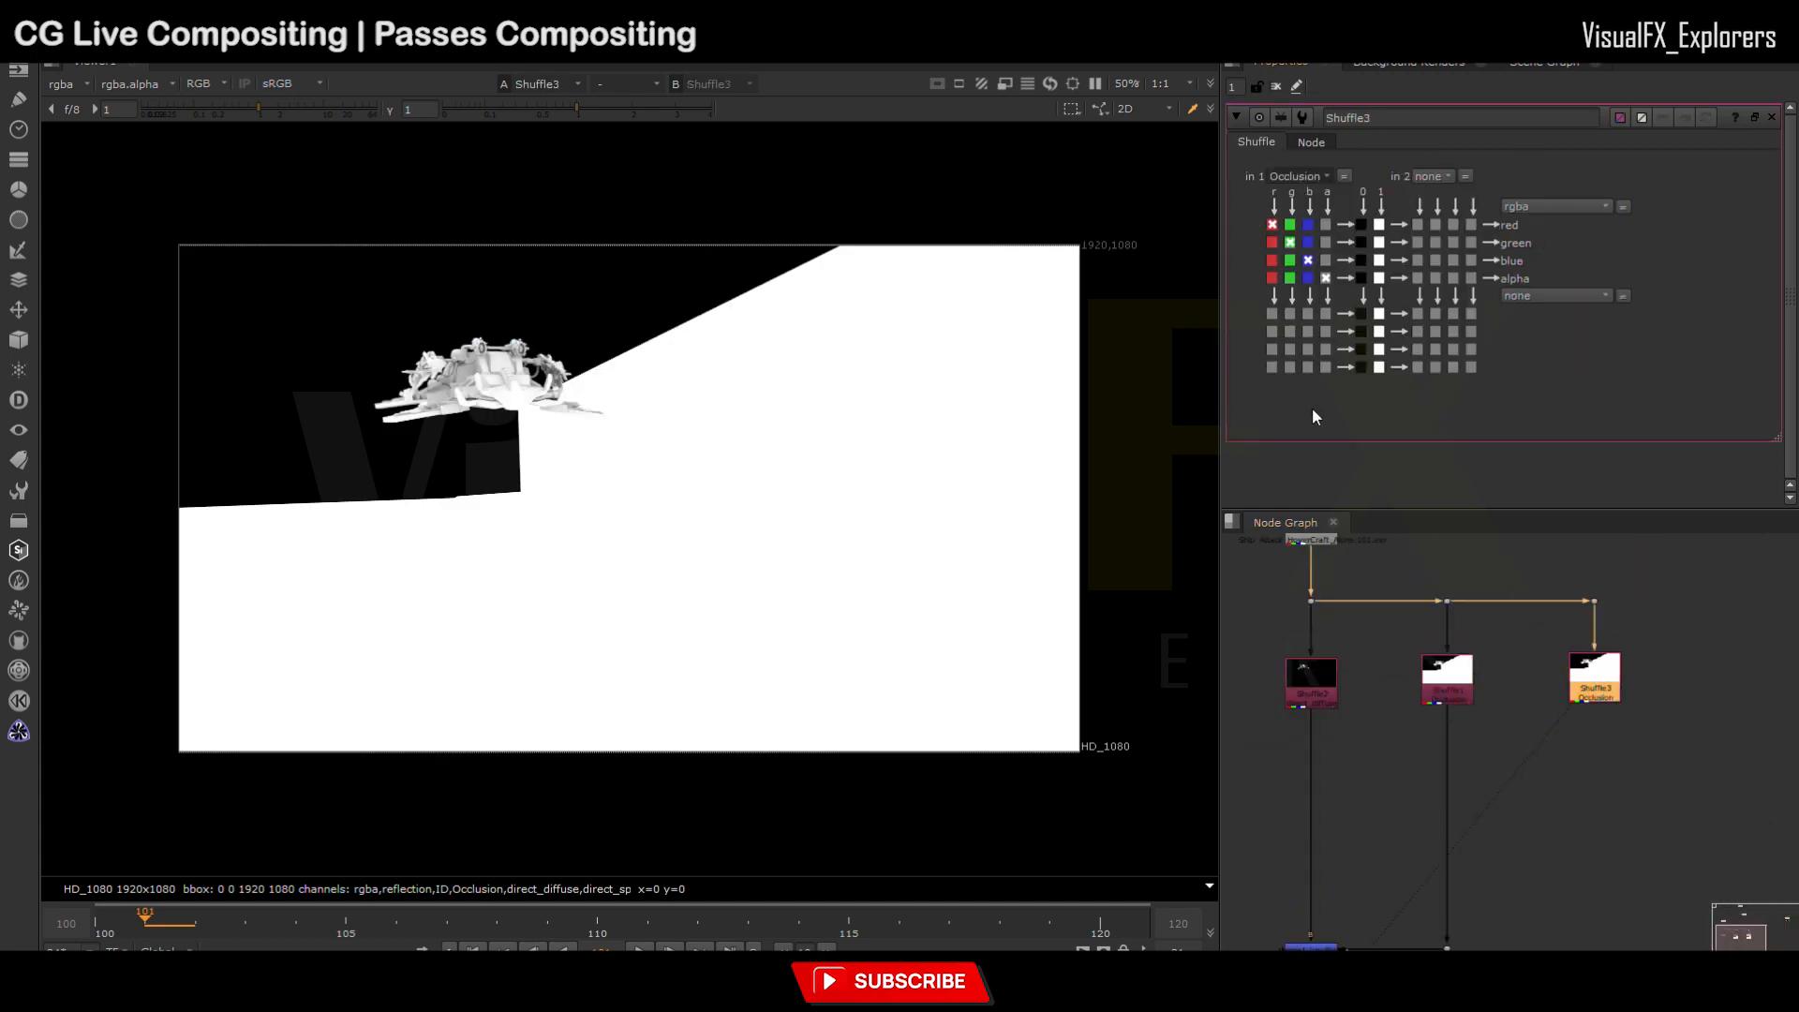
{"action": "left_click", "coordinate": [1312, 406]}
Step: Duplicate the multiply merge below the existing one and connect the reflection Shuffle to its free input
{"action": "middle_click_drag", "start_coordinate": [1340, 843], "coordinate": [1419, 589]}
{"action": "left_click_drag", "start_coordinate": [1400, 761], "coordinate": [1611, 827]}
{"action": "left_click", "coordinate": [1398, 695]}
{"action": "key", "text": "ctrl+c"}
{"action": "left_click", "coordinate": [1403, 766]}
{"action": "key", "text": "ctrl+v"}
{"action": "left_click_drag", "start_coordinate": [1402, 767], "coordinate": [1562, 583]}
Step: Route the reflection connection at a right angle with a dot and line up the new merge and viewer beneath the first merge
{"action": "scroll", "coordinate": [1410, 806], "scroll_direction": "down", "scroll_amount": 3}
{"action": "left_click_drag", "start_coordinate": [1485, 698], "coordinate": [1566, 806], "text": "ctrl"}
{"action": "left_click", "coordinate": [1398, 807], "text": "ctrl+shift"}
{"action": "left_click_drag", "start_coordinate": [1400, 808], "coordinate": [1406, 850]}
{"action": "left_click", "coordinate": [1538, 872]}
{"action": "left_click_drag", "start_coordinate": [1531, 863], "coordinate": [1408, 940]}
Step: Duplicate the reflection Shuffle beside the original and connect it to the CG source through a right-angle dot
{"action": "left_click", "coordinate": [1568, 579]}
{"action": "middle_click_drag", "start_coordinate": [1615, 578], "coordinate": [1555, 641]}
{"action": "scroll", "coordinate": [1555, 641], "scroll_direction": "up", "scroll_amount": 2}
{"action": "key", "text": "ctrl+c"}
{"action": "left_click", "coordinate": [1580, 641]}
{"action": "key", "text": "ctrl+v"}
{"action": "left_click_drag", "start_coordinate": [1580, 609], "coordinate": [1488, 579]}
{"action": "left_click_drag", "start_coordinate": [1534, 598], "coordinate": [1582, 583], "text": "ctrl"}
{"action": "left_click", "coordinate": [1580, 640], "text": "ctrl+shift"}
Step: Set the duplicated Shuffle's input layer to direct_specular and nudge the node into line with the others
{"action": "left_click", "coordinate": [1298, 176]}
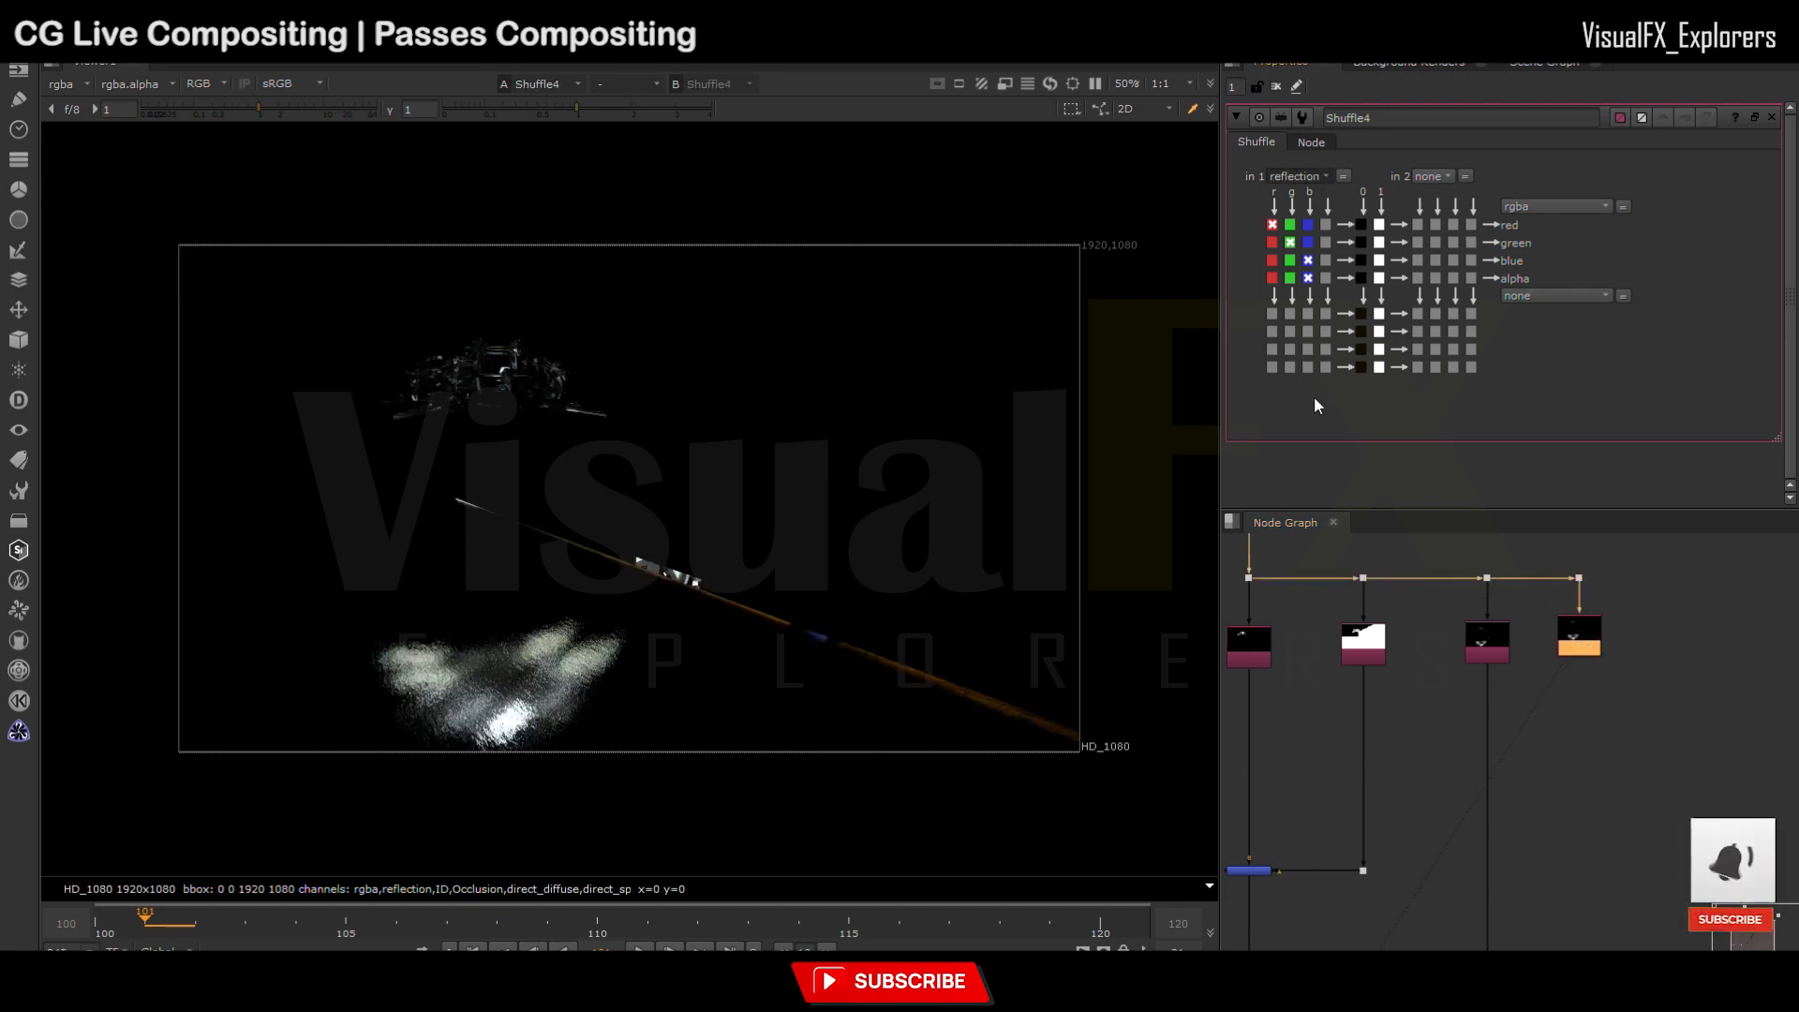
{"action": "left_click", "coordinate": [1326, 339]}
{"action": "scroll", "coordinate": [1572, 617], "scroll_direction": "down", "scroll_amount": 3}
{"action": "left_click", "coordinate": [1526, 633], "text": "ctrl+shift"}
{"action": "scroll", "coordinate": [1552, 642], "scroll_direction": "up", "scroll_amount": 6}
{"action": "mouse_move", "coordinate": [1604, 634]}
{"action": "left_mouse_down"}
{"action": "mouse_move", "coordinate": [1591, 654]}
{"action": "mouse_move", "coordinate": [1594, 637]}
{"action": "left_mouse_up"}
{"action": "left_click", "coordinate": [1610, 633], "text": "ctrl+shift"}
Step: Change the blend operation of Merge2, which combines the reflection pass with the passes above it
{"action": "scroll", "coordinate": [1611, 614], "scroll_direction": "down", "scroll_amount": 6}
{"action": "scroll", "coordinate": [1477, 824], "scroll_direction": "up", "scroll_amount": 5}
{"action": "double_click", "coordinate": [1430, 688]}
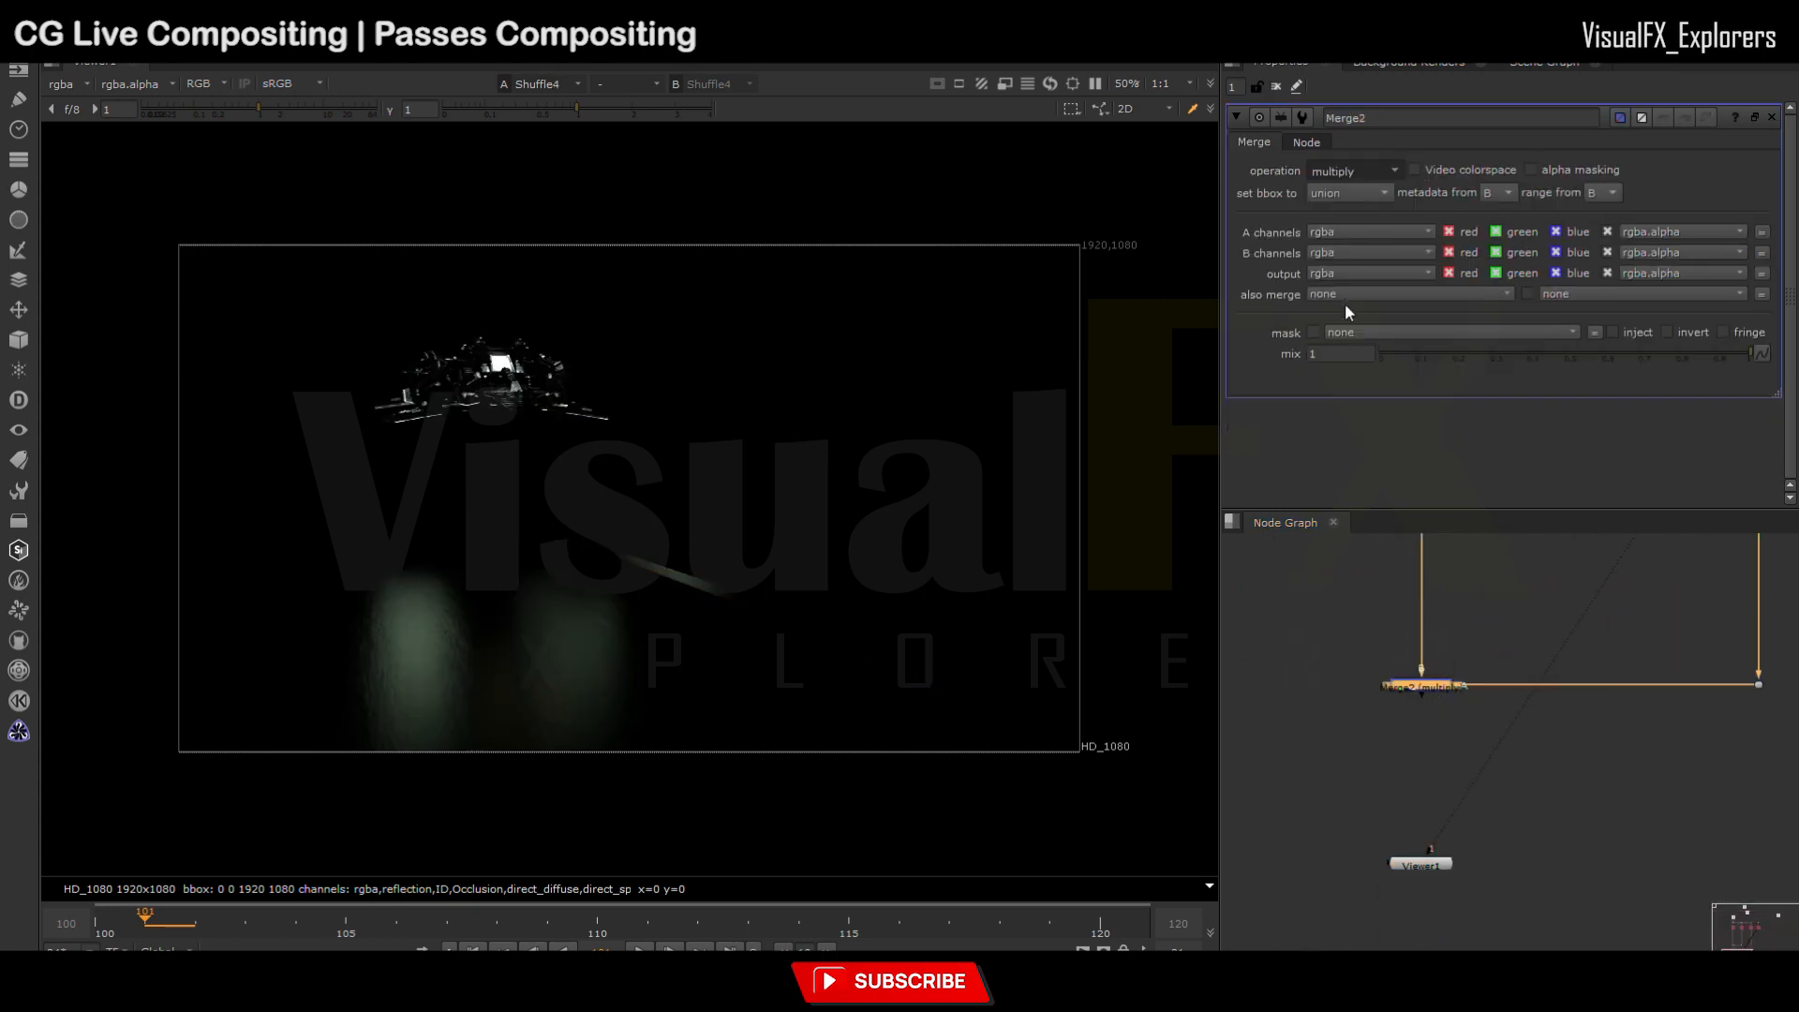
{"action": "left_click", "coordinate": [1354, 433]}
{"action": "middle_click_drag", "start_coordinate": [1360, 621], "coordinate": [1347, 767]}
{"action": "scroll", "coordinate": [1410, 667], "scroll_direction": "up", "scroll_amount": 2}
{"action": "double_click", "coordinate": [1414, 670]}
{"action": "left_click", "coordinate": [1340, 173]}
{"action": "left_click", "coordinate": [1358, 435]}
{"action": "scroll", "coordinate": [1436, 796], "scroll_direction": "down", "scroll_amount": 4}
{"action": "middle_click_drag", "start_coordinate": [1495, 559], "coordinate": [1452, 641]}
{"action": "scroll", "coordinate": [1437, 796], "scroll_direction": "up", "scroll_amount": 4}
{"action": "left_click", "coordinate": [1355, 175]}
{"action": "left_click", "coordinate": [1356, 405]}
Step: Duplicate the reflection merge below, feed it the direct_specular Shuffle through a right-angle dot, and view the merged result
{"action": "middle_click_drag", "start_coordinate": [1416, 740], "coordinate": [1351, 553]}
{"action": "left_click", "coordinate": [1340, 773]}
{"action": "key", "text": "ctrl+c"}
{"action": "key", "text": "ctrl+v"}
{"action": "scroll", "coordinate": [1320, 875], "scroll_direction": "down", "scroll_amount": 5}
{"action": "left_click_drag", "start_coordinate": [1337, 819], "coordinate": [1318, 899]}
{"action": "left_click_drag", "start_coordinate": [1329, 885], "coordinate": [1548, 569]}
{"action": "left_click_drag", "start_coordinate": [1433, 733], "coordinate": [1550, 896], "text": "ctrl"}
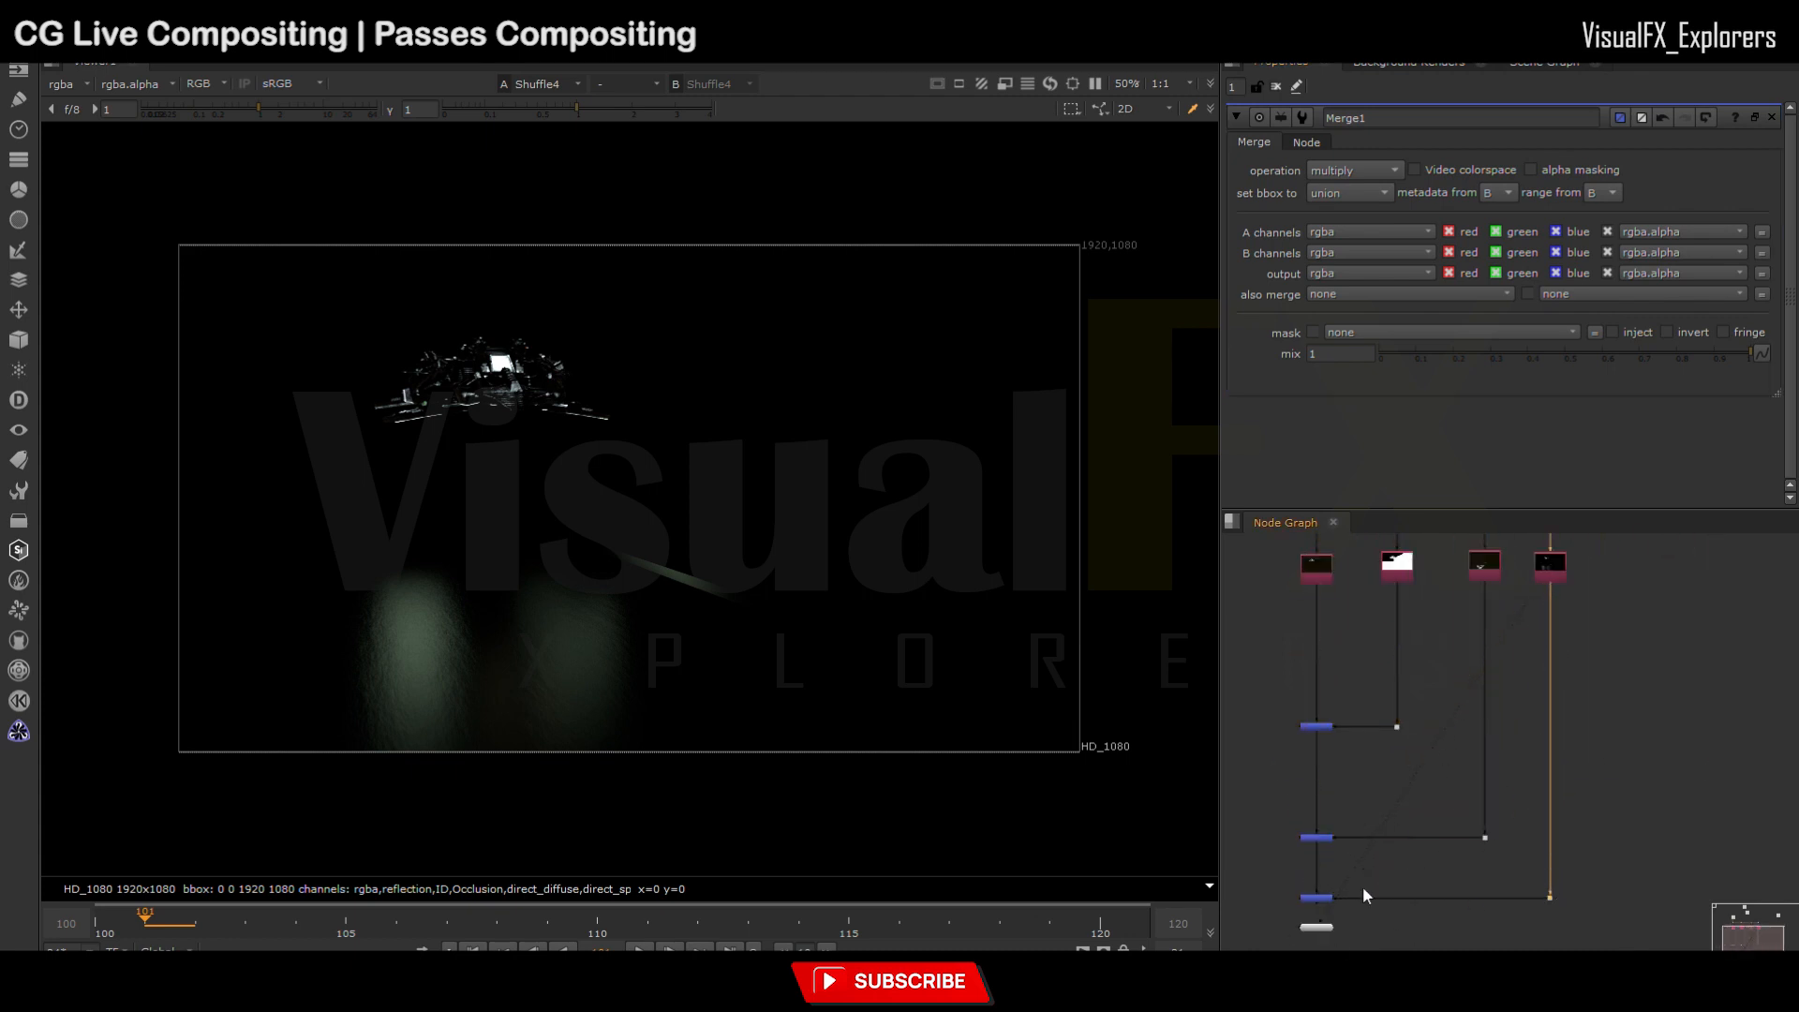
{"action": "left_click", "coordinate": [1319, 898]}
{"action": "key", "text": "1"}
Step: Duplicate the direct_specular Shuffle beside the original and go to frame 115
{"action": "middle_click_drag", "start_coordinate": [1419, 810], "coordinate": [1373, 846]}
{"action": "left_click_drag", "start_coordinate": [1455, 600], "coordinate": [1523, 928]}
{"action": "left_click_drag", "start_coordinate": [1483, 655], "coordinate": [1503, 655]}
{"action": "scroll", "coordinate": [1504, 651], "scroll_direction": "up", "scroll_amount": 6}
{"action": "left_click", "coordinate": [1488, 656]}
{"action": "key", "text": "ctrl+c"}
{"action": "left_click", "coordinate": [1605, 651]}
{"action": "key", "text": "ctrl+v"}
{"action": "left_click", "coordinate": [845, 922]}
Step: Connect the duplicated Shuffle to the CG source through a right-angle dot and set its input layer to emission
{"action": "middle_click_drag", "start_coordinate": [1537, 656], "coordinate": [1550, 808]}
{"action": "left_click_drag", "start_coordinate": [1584, 752], "coordinate": [1507, 679]}
{"action": "left_click_drag", "start_coordinate": [1618, 826], "coordinate": [1671, 783]}
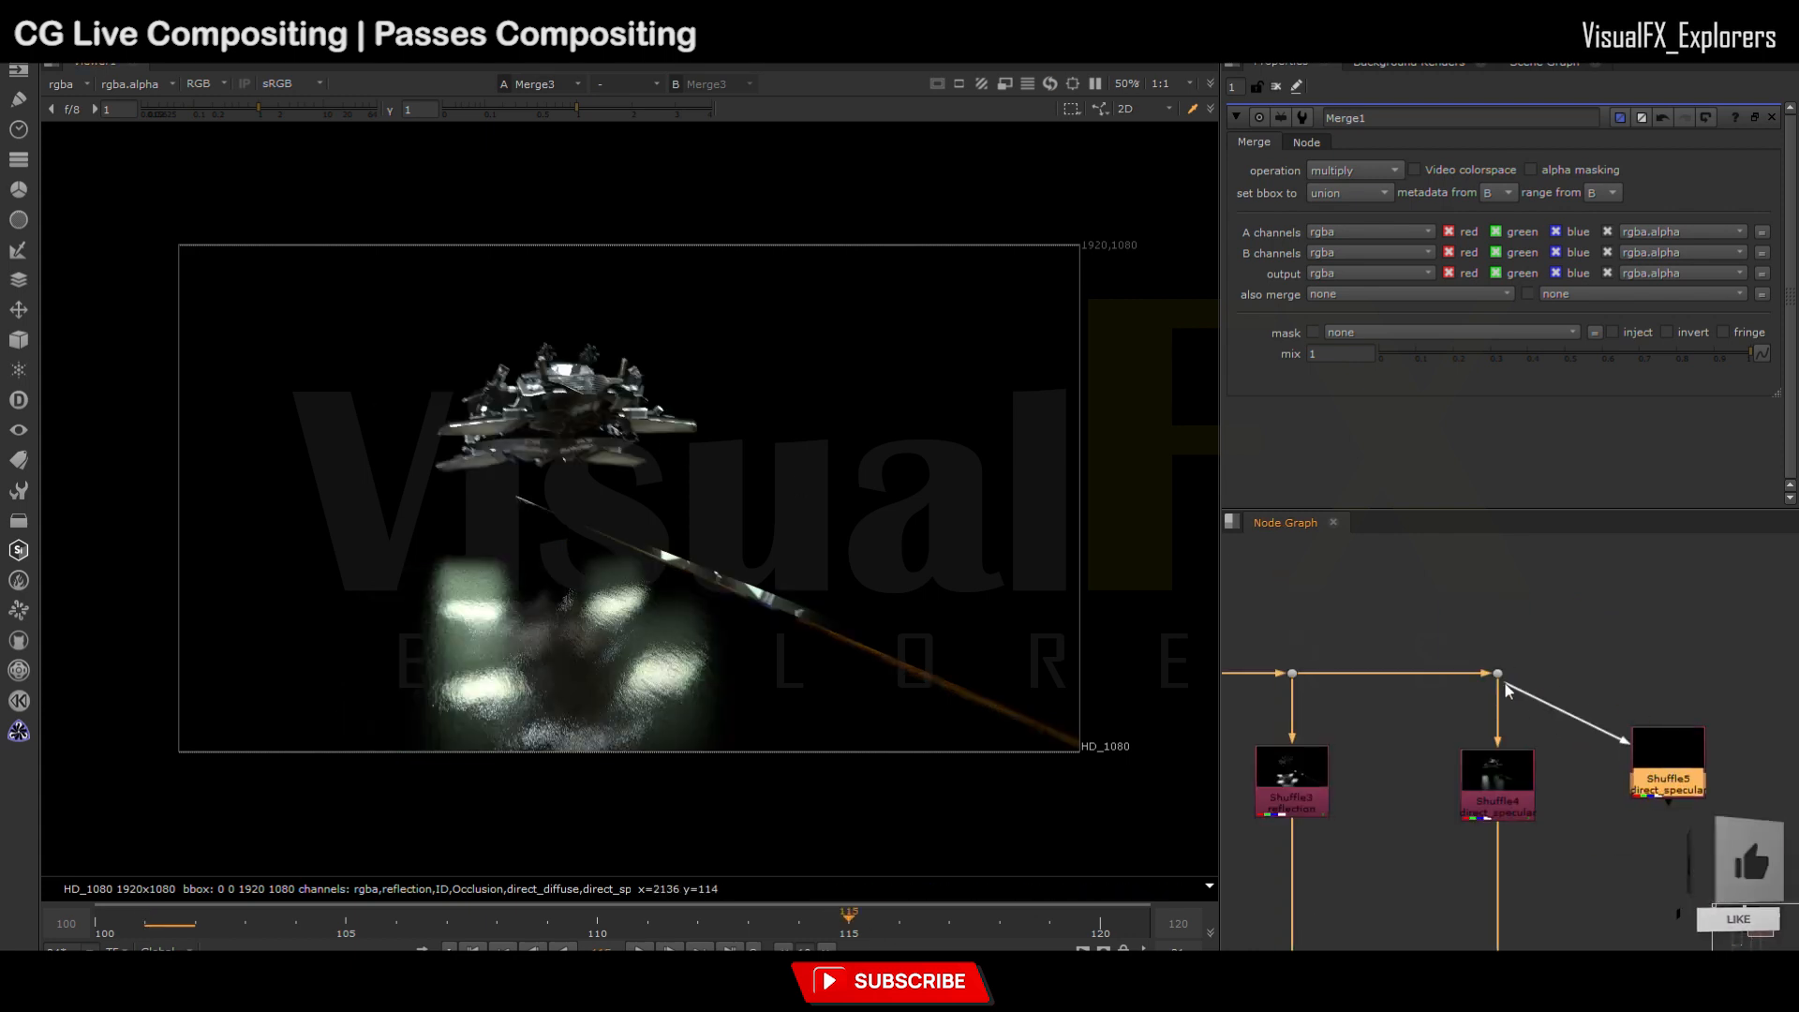
{"action": "left_click_drag", "start_coordinate": [1504, 684], "coordinate": [1499, 675]}
{"action": "left_click_drag", "start_coordinate": [1668, 771], "coordinate": [1703, 795]}
{"action": "left_click_drag", "start_coordinate": [1587, 717], "coordinate": [1704, 674], "text": "ctrl"}
{"action": "key", "text": "1"}
{"action": "double_click", "coordinate": [1691, 795]}
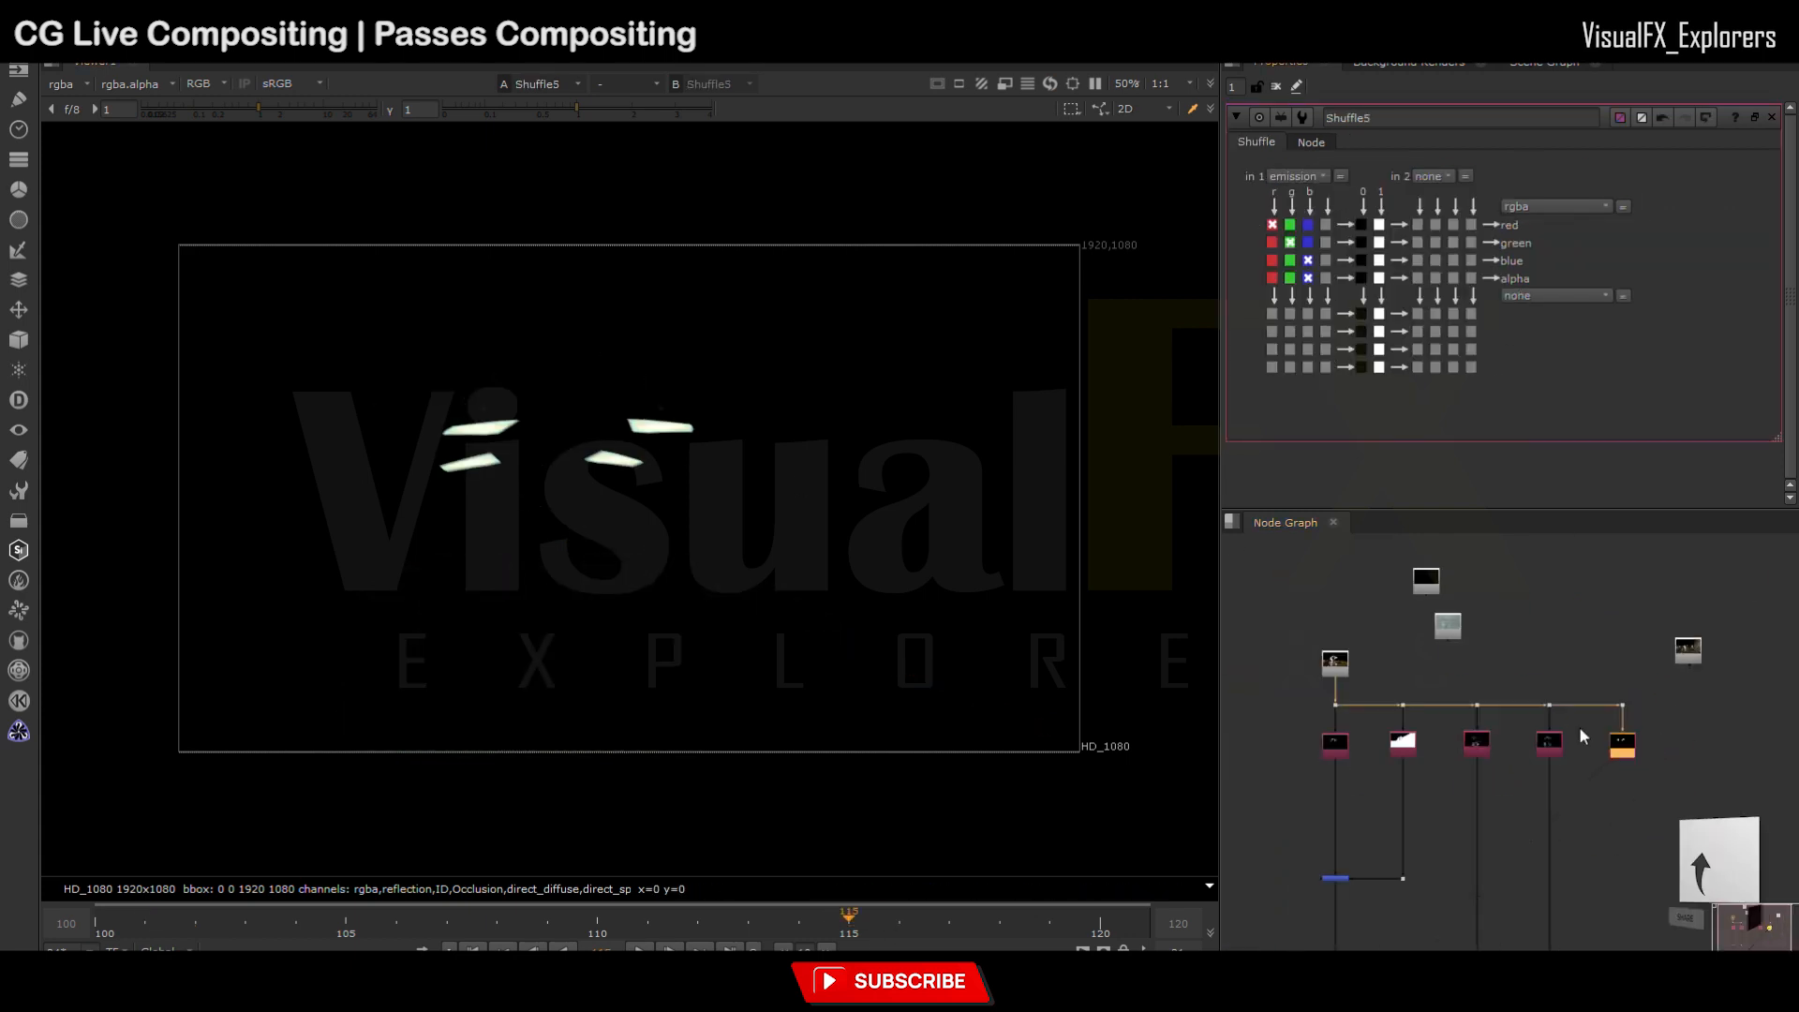
{"action": "scroll", "coordinate": [1378, 918], "scroll_direction": "up", "scroll_amount": 5}
Step: Place the new merge under the others, feed it the emission Shuffle through a right-angle dot, and view the result
{"action": "left_click", "coordinate": [1378, 926]}
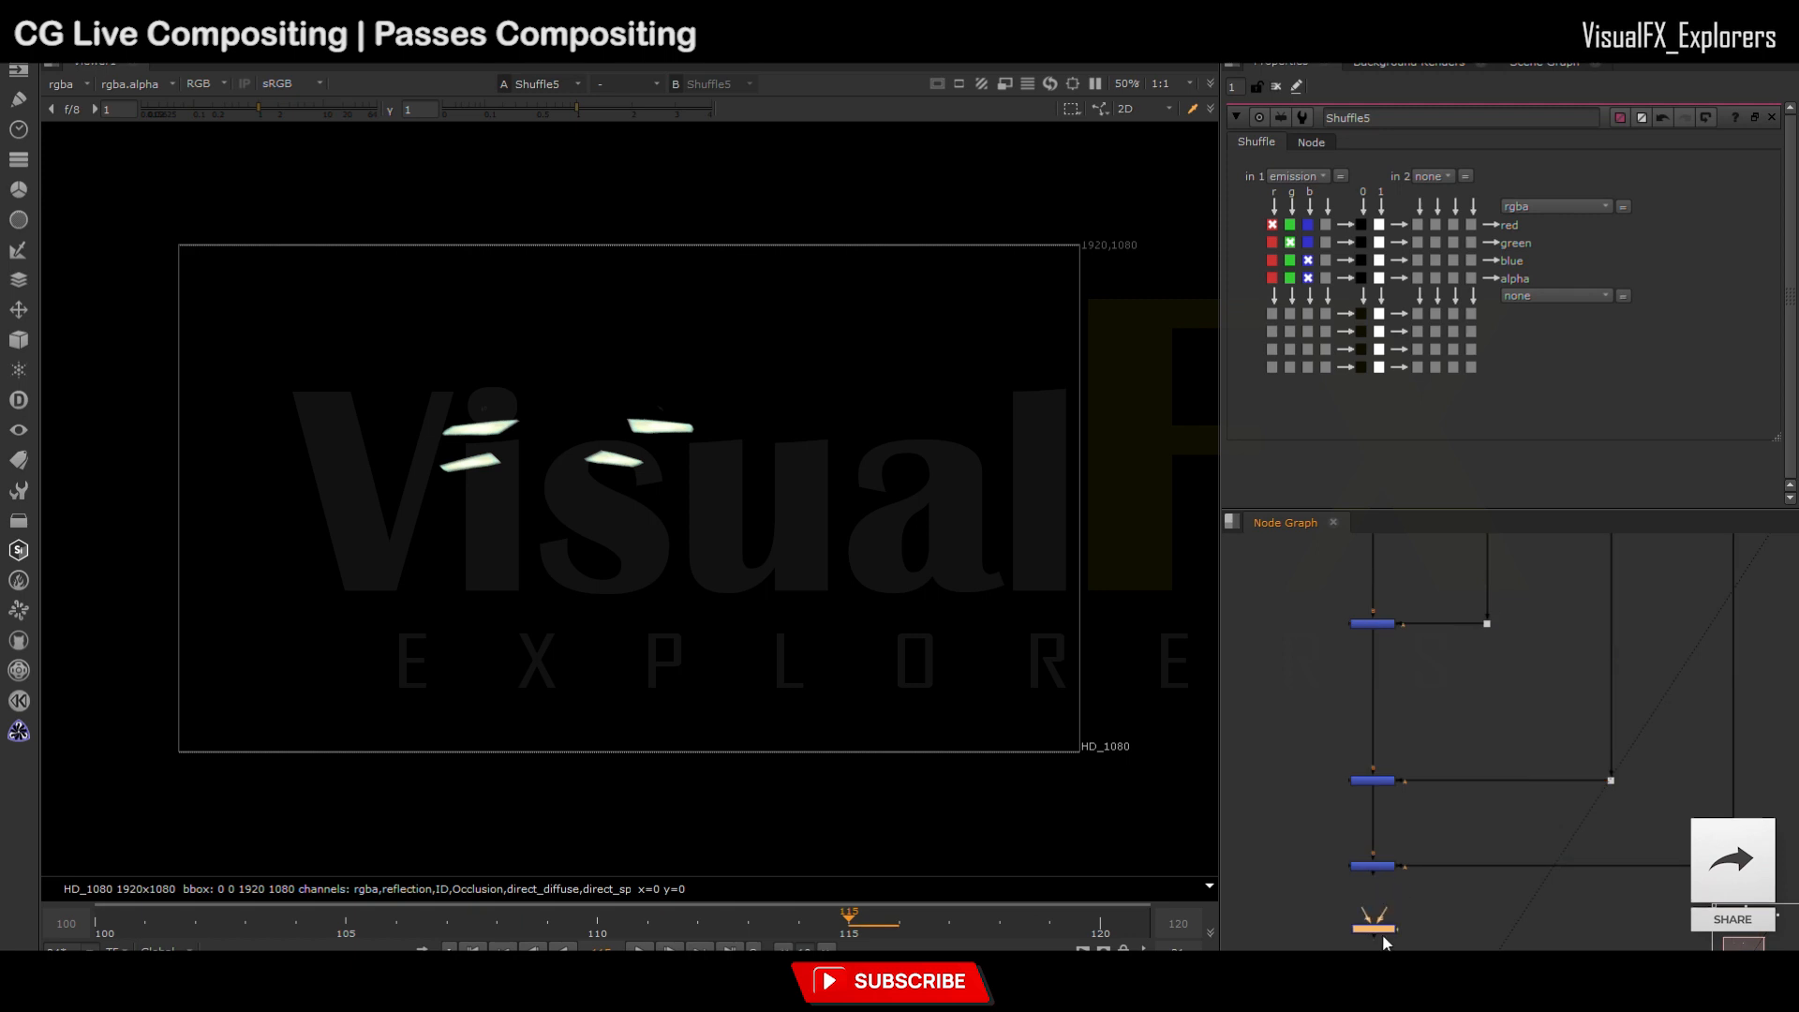
{"action": "scroll", "coordinate": [1381, 935], "scroll_direction": "down", "scroll_amount": 5}
{"action": "left_click_drag", "start_coordinate": [1322, 906], "coordinate": [1612, 575]}
{"action": "left_click_drag", "start_coordinate": [1474, 744], "coordinate": [1614, 916], "text": "ctrl"}
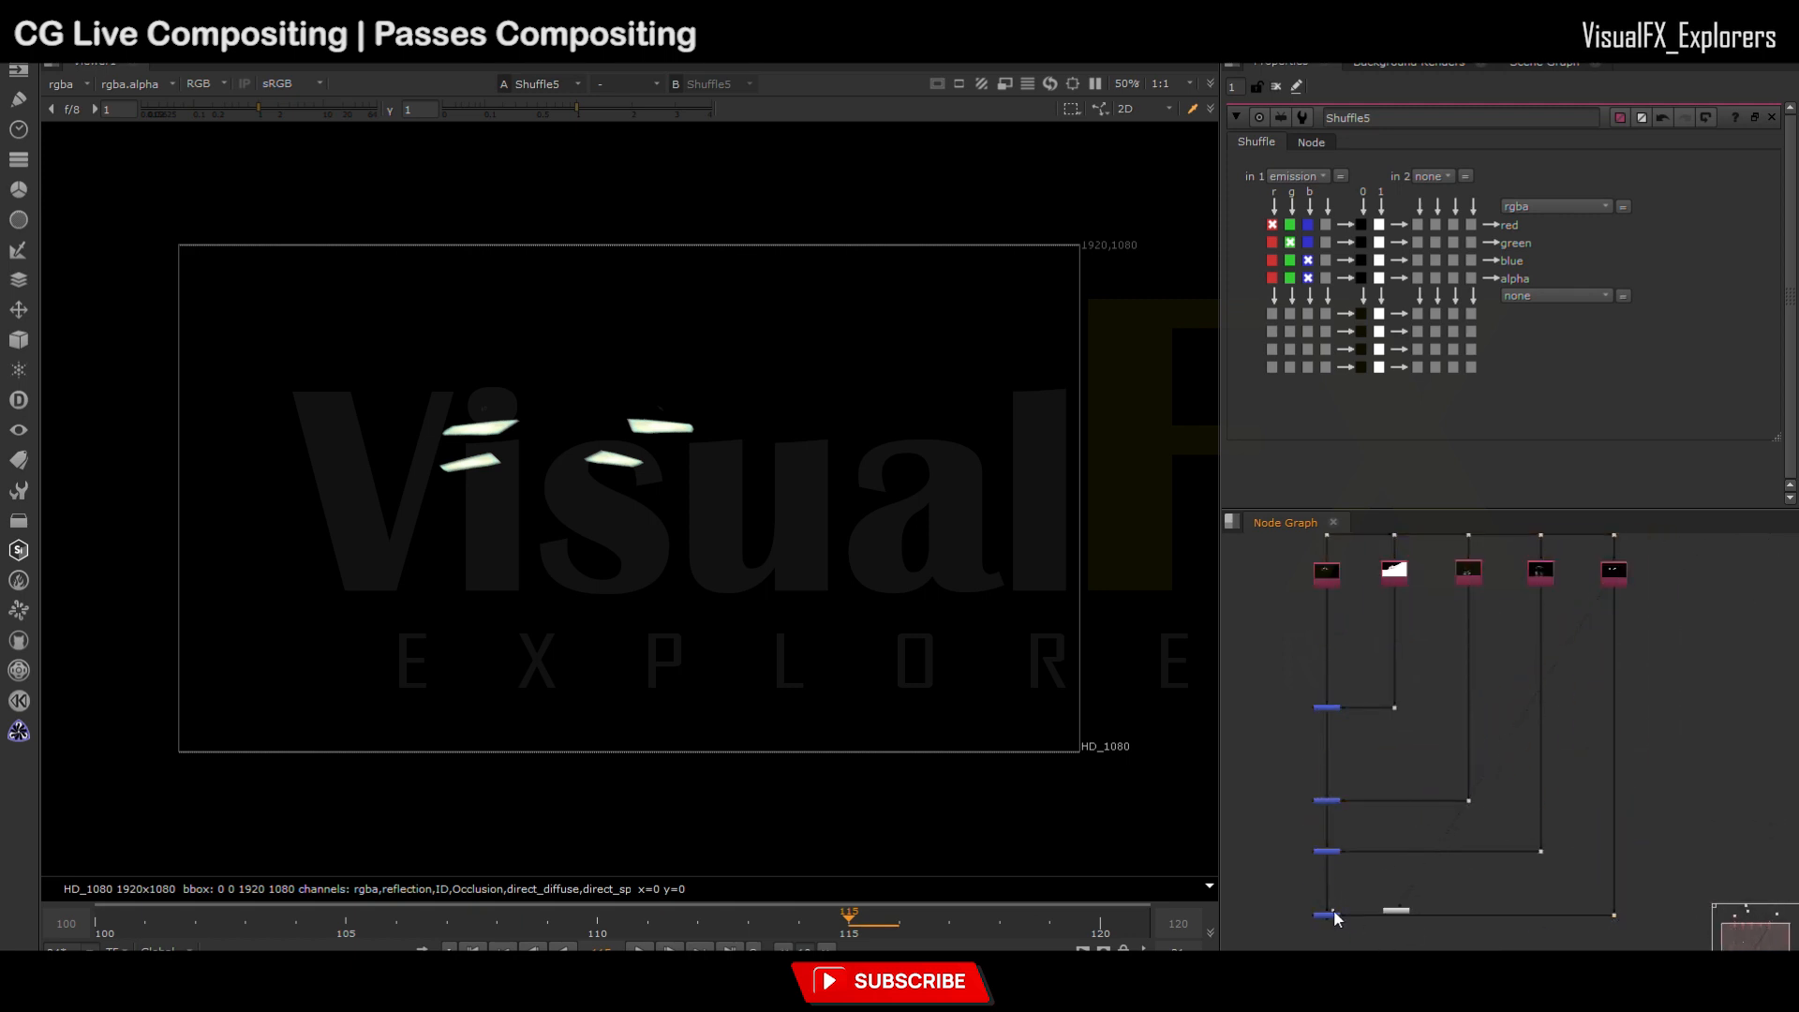
{"action": "left_click", "coordinate": [1335, 915]}
{"action": "key", "text": "1"}
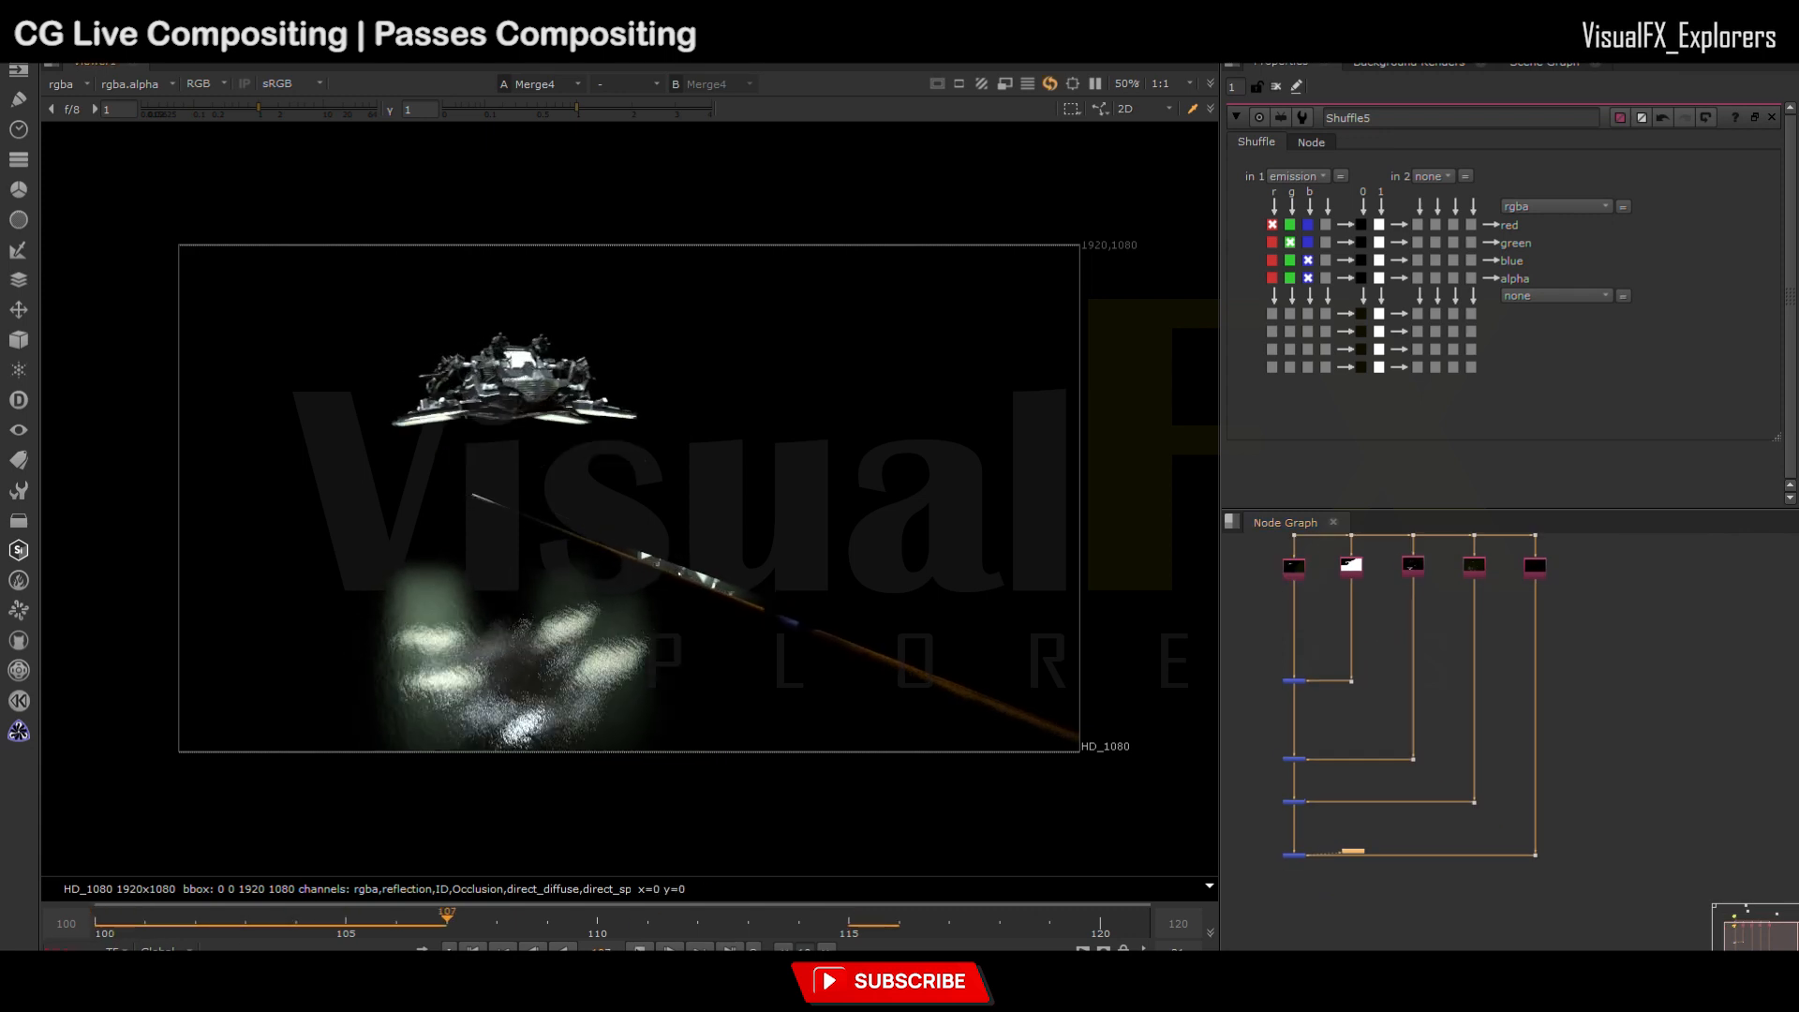
Step: Scrub the combined CG passes back to frame 100 to check the result
{"action": "left_click_drag", "start_coordinate": [567, 932], "coordinate": [101, 918]}
{"action": "scroll", "coordinate": [1478, 723], "scroll_direction": "down", "scroll_amount": 5}
{"action": "scroll", "coordinate": [1462, 670], "scroll_direction": "up", "scroll_amount": 5}
{"action": "middle_click_drag", "start_coordinate": [1472, 705], "coordinate": [1485, 714]}
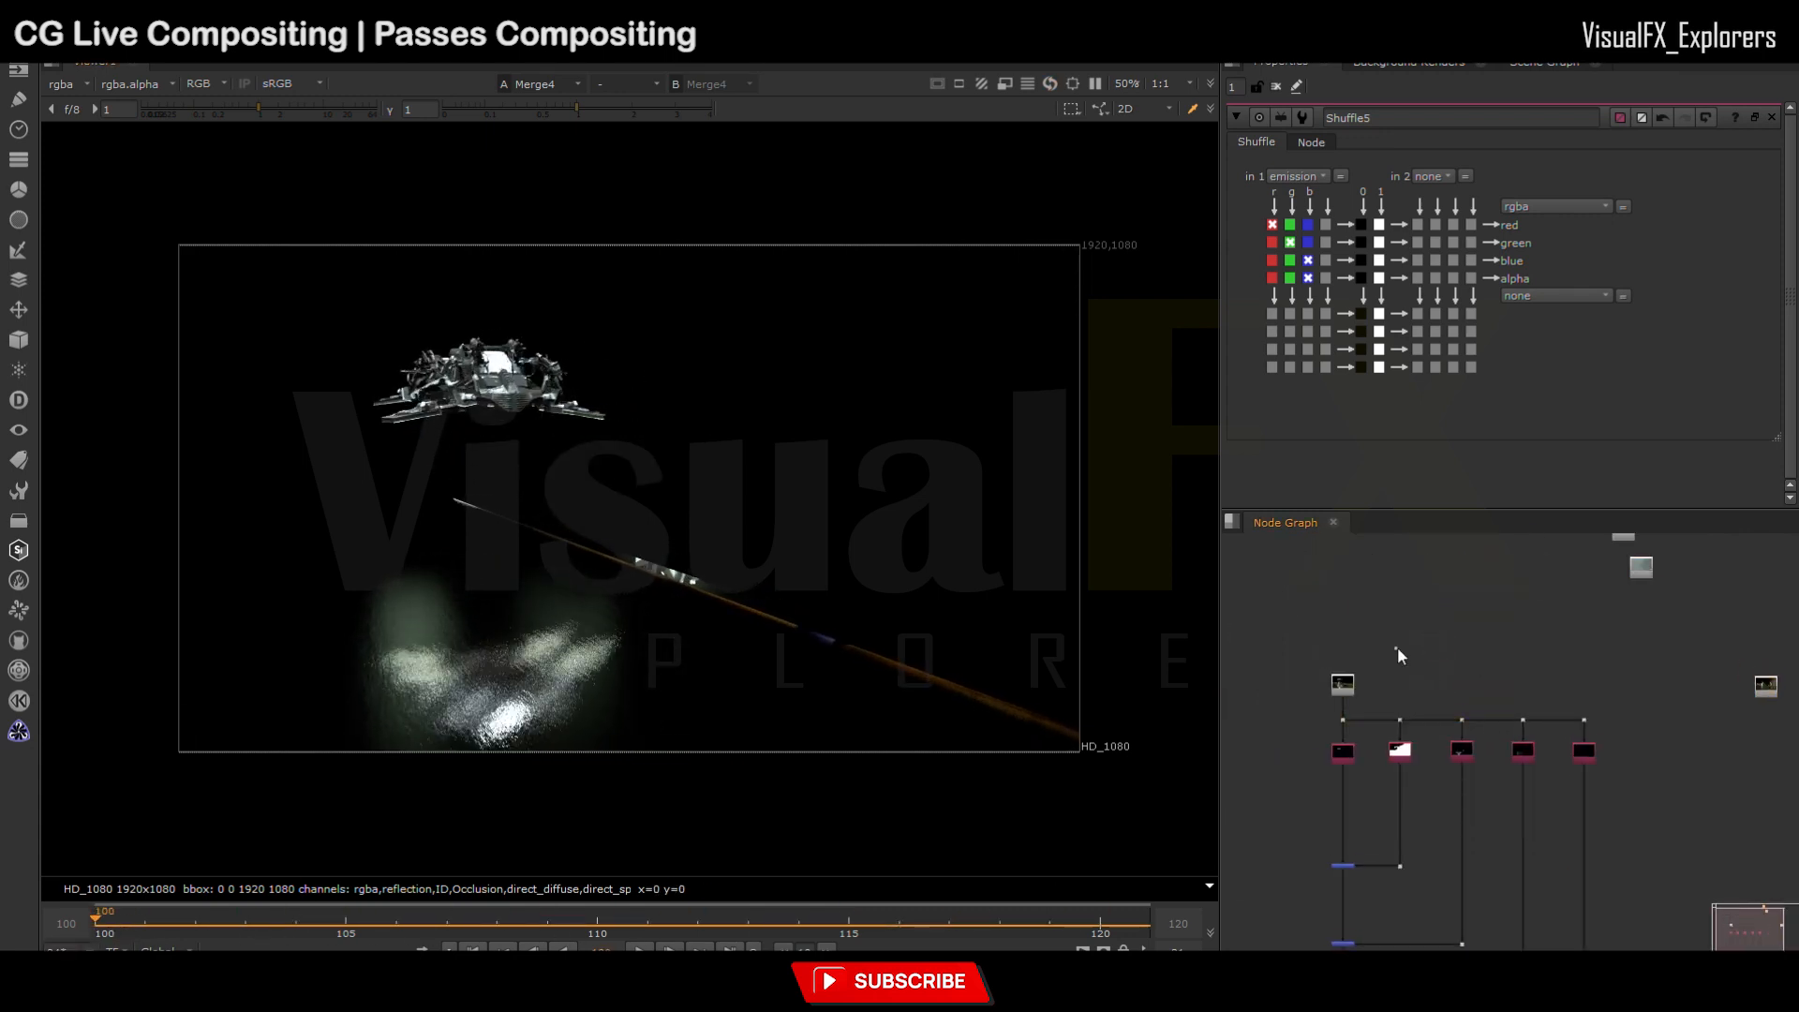
Step: Add a merge node after the last CG pass merge for combining the CG with the background plate
{"action": "middle_click_drag", "start_coordinate": [1373, 749], "coordinate": [1372, 643]}
{"action": "left_click_drag", "start_coordinate": [1309, 601], "coordinate": [1598, 940]}
{"action": "left_click", "coordinate": [1424, 907]}
{"action": "middle_click_drag", "start_coordinate": [1404, 927], "coordinate": [1369, 785]}
{"action": "left_click_drag", "start_coordinate": [1369, 785], "coordinate": [1606, 650]}
{"action": "scroll", "coordinate": [1330, 871], "scroll_direction": "down", "scroll_amount": 4}
{"action": "scroll", "coordinate": [1329, 892], "scroll_direction": "up", "scroll_amount": 5}
{"action": "left_click", "coordinate": [1330, 892]}
{"action": "key", "text": "m"}
Step: Wire the new merge to lay the CG passes over the background plate with right-angled connections, and view it
{"action": "scroll", "coordinate": [1330, 892], "scroll_direction": "up", "scroll_amount": 2}
{"action": "scroll", "coordinate": [1606, 650], "scroll_direction": "down", "scroll_amount": 5}
{"action": "middle_click_drag", "start_coordinate": [1560, 937], "coordinate": [1563, 769]}
{"action": "left_click_drag", "start_coordinate": [1563, 789], "coordinate": [1619, 847]}
{"action": "scroll", "coordinate": [1465, 780], "scroll_direction": "up", "scroll_amount": 4}
{"action": "left_click_drag", "start_coordinate": [1500, 778], "coordinate": [1227, 913], "text": "ctrl"}
{"action": "middle_click_drag", "start_coordinate": [1285, 878], "coordinate": [1398, 767]}
{"action": "scroll", "coordinate": [1398, 768], "scroll_direction": "down", "scroll_amount": 4}
{"action": "left_click_drag", "start_coordinate": [1370, 731], "coordinate": [1313, 779]}
{"action": "left_click", "coordinate": [1643, 784]}
{"action": "key", "text": "1"}
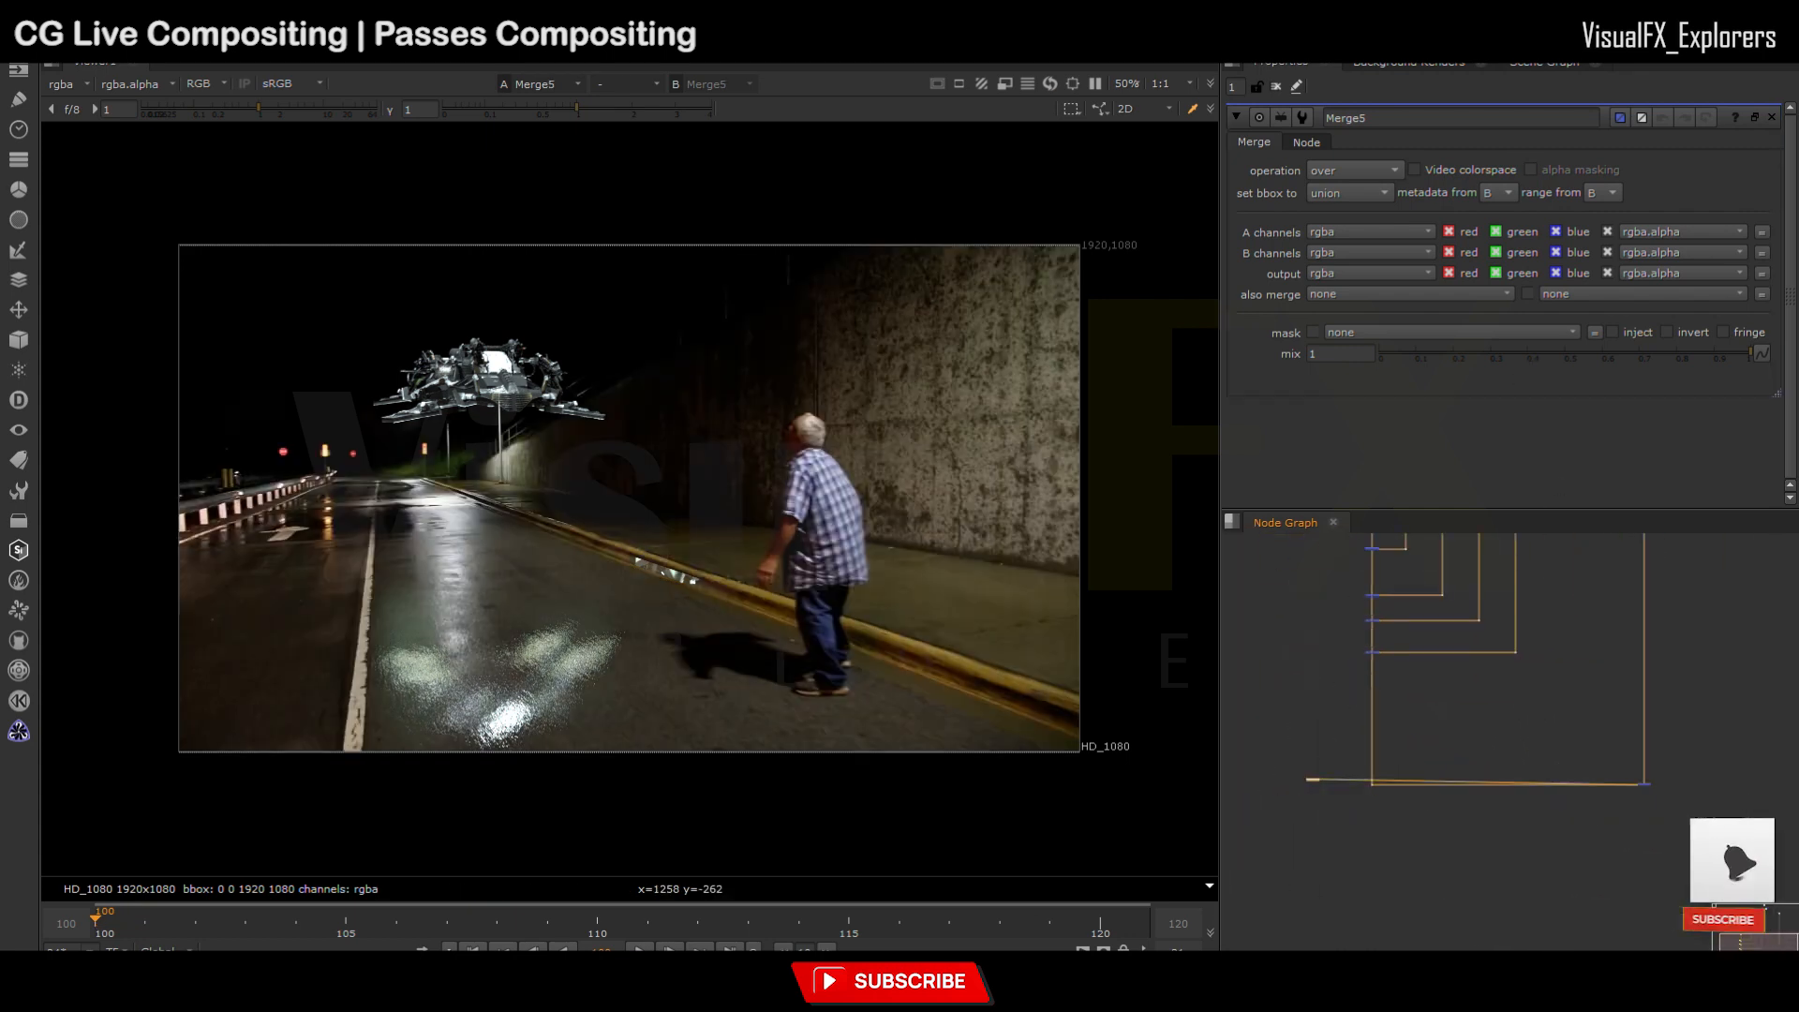
Step: Inspect the composite at frames 115 and 119, with a closer look at the spaceship
{"action": "left_click", "coordinate": [849, 921]}
{"action": "left_click", "coordinate": [1050, 923]}
{"action": "scroll", "coordinate": [546, 476], "scroll_direction": "up", "scroll_amount": 4}
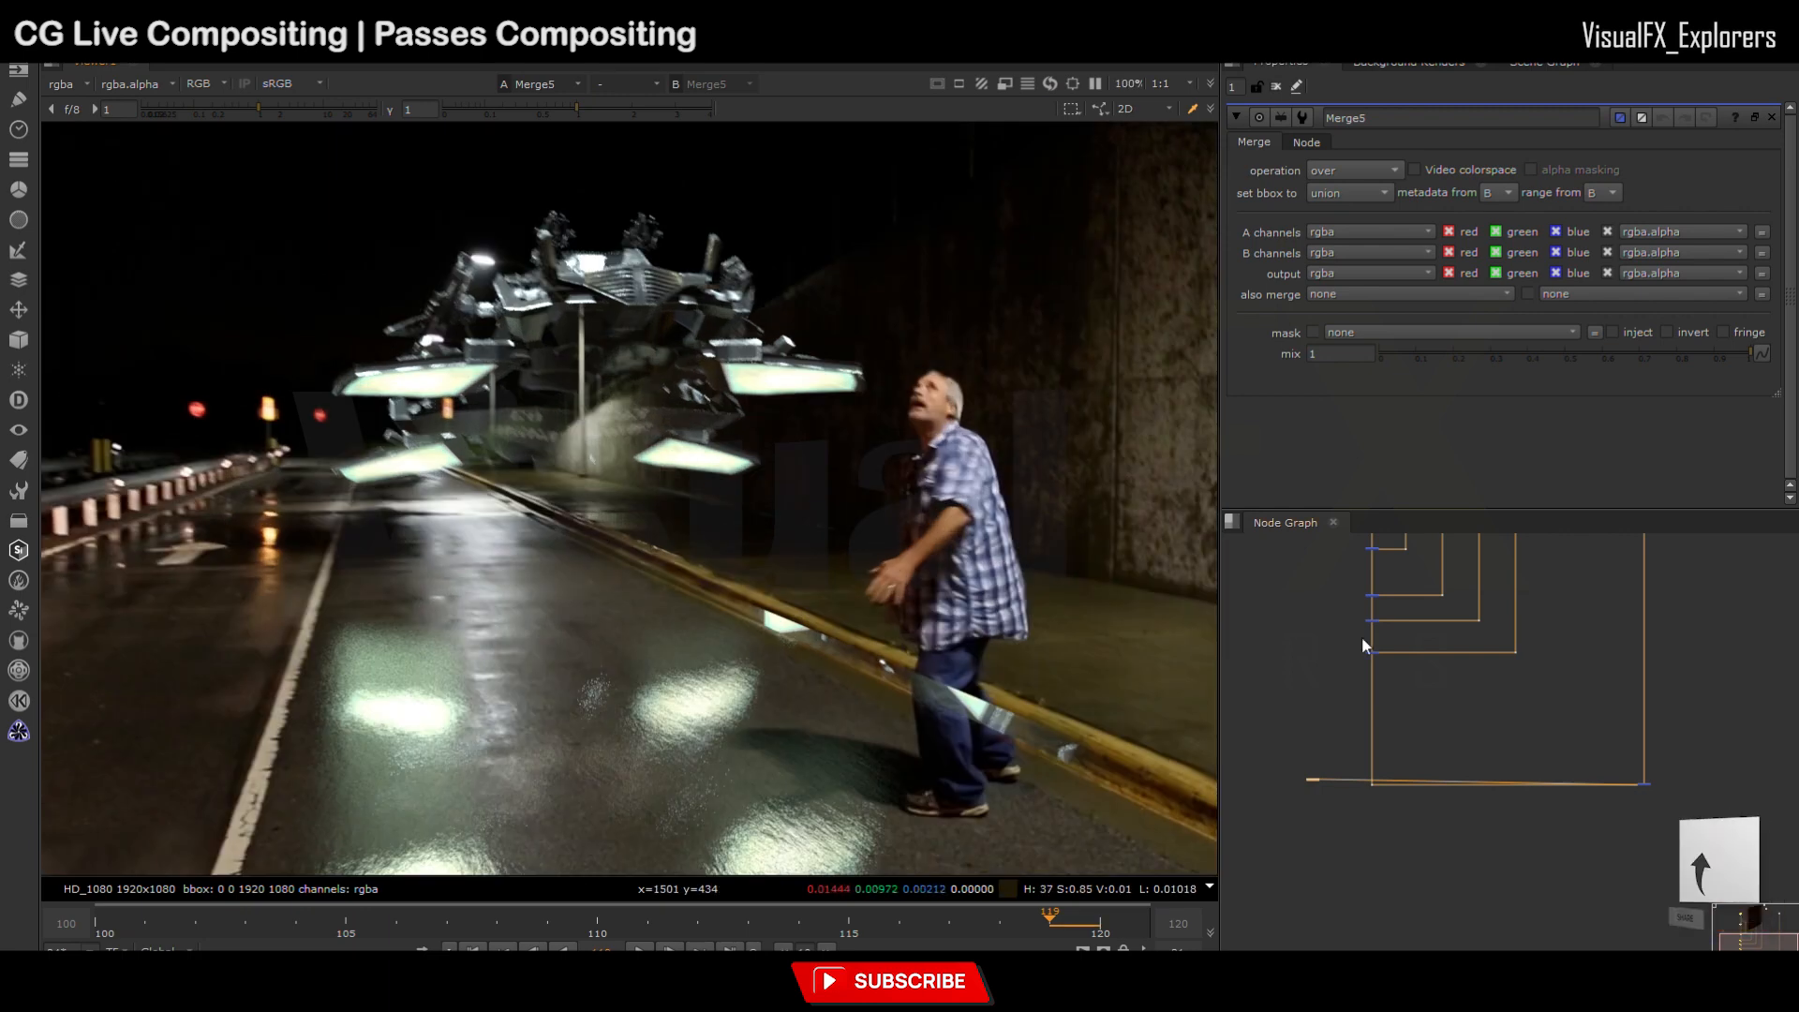
Step: Move the viewer node directly beneath the merge that joins the CG and the background plate
{"action": "left_click_drag", "start_coordinate": [1308, 780], "coordinate": [1641, 866]}
{"action": "scroll", "coordinate": [1431, 825], "scroll_direction": "down", "scroll_amount": 1}
{"action": "scroll", "coordinate": [1360, 708], "scroll_direction": "up", "scroll_amount": 3}
Step: Insert a Copy node for the alpha channel after the last merge of the CG passes
{"action": "middle_click_drag", "start_coordinate": [1359, 711], "coordinate": [1360, 778]}
{"action": "left_click", "coordinate": [1358, 779]}
{"action": "key", "text": "k"}
{"action": "scroll", "coordinate": [1344, 784], "scroll_direction": "up", "scroll_amount": 3}
{"action": "scroll", "coordinate": [1344, 787], "scroll_direction": "up", "scroll_amount": 1}
{"action": "left_click_drag", "start_coordinate": [1361, 775], "coordinate": [1330, 631]}
{"action": "scroll", "coordinate": [1452, 815], "scroll_direction": "down", "scroll_amount": 3}
{"action": "left_click", "coordinate": [1379, 707]}
{"action": "scroll", "coordinate": [1446, 803], "scroll_direction": "up", "scroll_amount": 3}
{"action": "scroll", "coordinate": [1330, 631], "scroll_direction": "down", "scroll_amount": 2}
Step: Connect the Copy node's second input to the original CG source and bend the connection with a dot
{"action": "middle_click_drag", "start_coordinate": [1330, 632], "coordinate": [1337, 869]}
{"action": "left_click_drag", "start_coordinate": [1337, 870], "coordinate": [1443, 553]}
{"action": "key", "text": "ctrl+z"}
{"action": "left_click_drag", "start_coordinate": [1334, 870], "coordinate": [1442, 553]}
{"action": "middle_click_drag", "start_coordinate": [1438, 556], "coordinate": [1432, 595]}
{"action": "scroll", "coordinate": [1432, 595], "scroll_direction": "up", "scroll_amount": 1}
{"action": "scroll", "coordinate": [1432, 595], "scroll_direction": "down", "scroll_amount": 1}
{"action": "middle_click_drag", "start_coordinate": [1368, 945], "coordinate": [1374, 905]}
{"action": "left_click_drag", "start_coordinate": [1398, 715], "coordinate": [1347, 552], "text": "ctrl"}
Step: Reposition the Copy node and the connection leading to the background merge to tidy the lower node graph
{"action": "middle_click_drag", "start_coordinate": [1358, 734], "coordinate": [1351, 644]}
{"action": "left_click_drag", "start_coordinate": [1341, 768], "coordinate": [1339, 906]}
{"action": "middle_click_drag", "start_coordinate": [1340, 895], "coordinate": [1347, 781]}
{"action": "left_click_drag", "start_coordinate": [1301, 772], "coordinate": [1546, 861]}
{"action": "left_click_drag", "start_coordinate": [1446, 794], "coordinate": [1446, 752]}
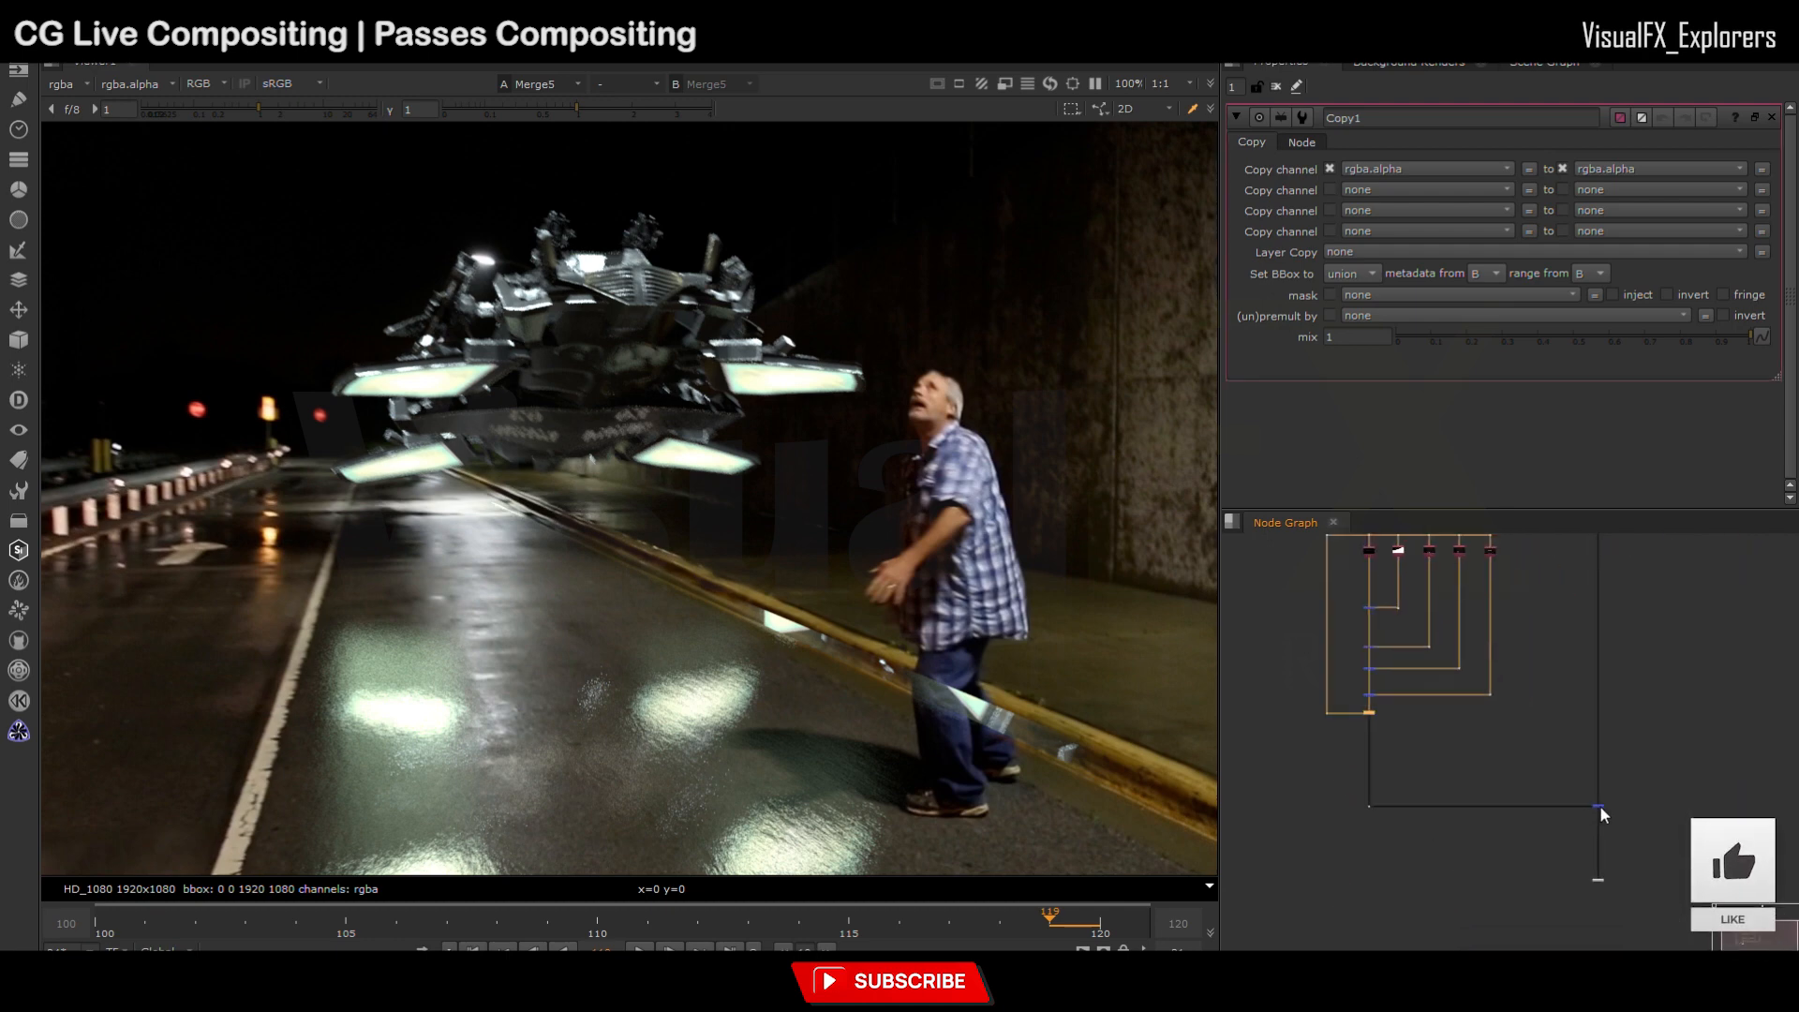
Step: Play back and scrub the full composite to check the spaceship against the background plate
{"action": "scroll", "coordinate": [629, 497], "scroll_direction": "down", "scroll_amount": 4}
{"action": "key", "text": "l"}
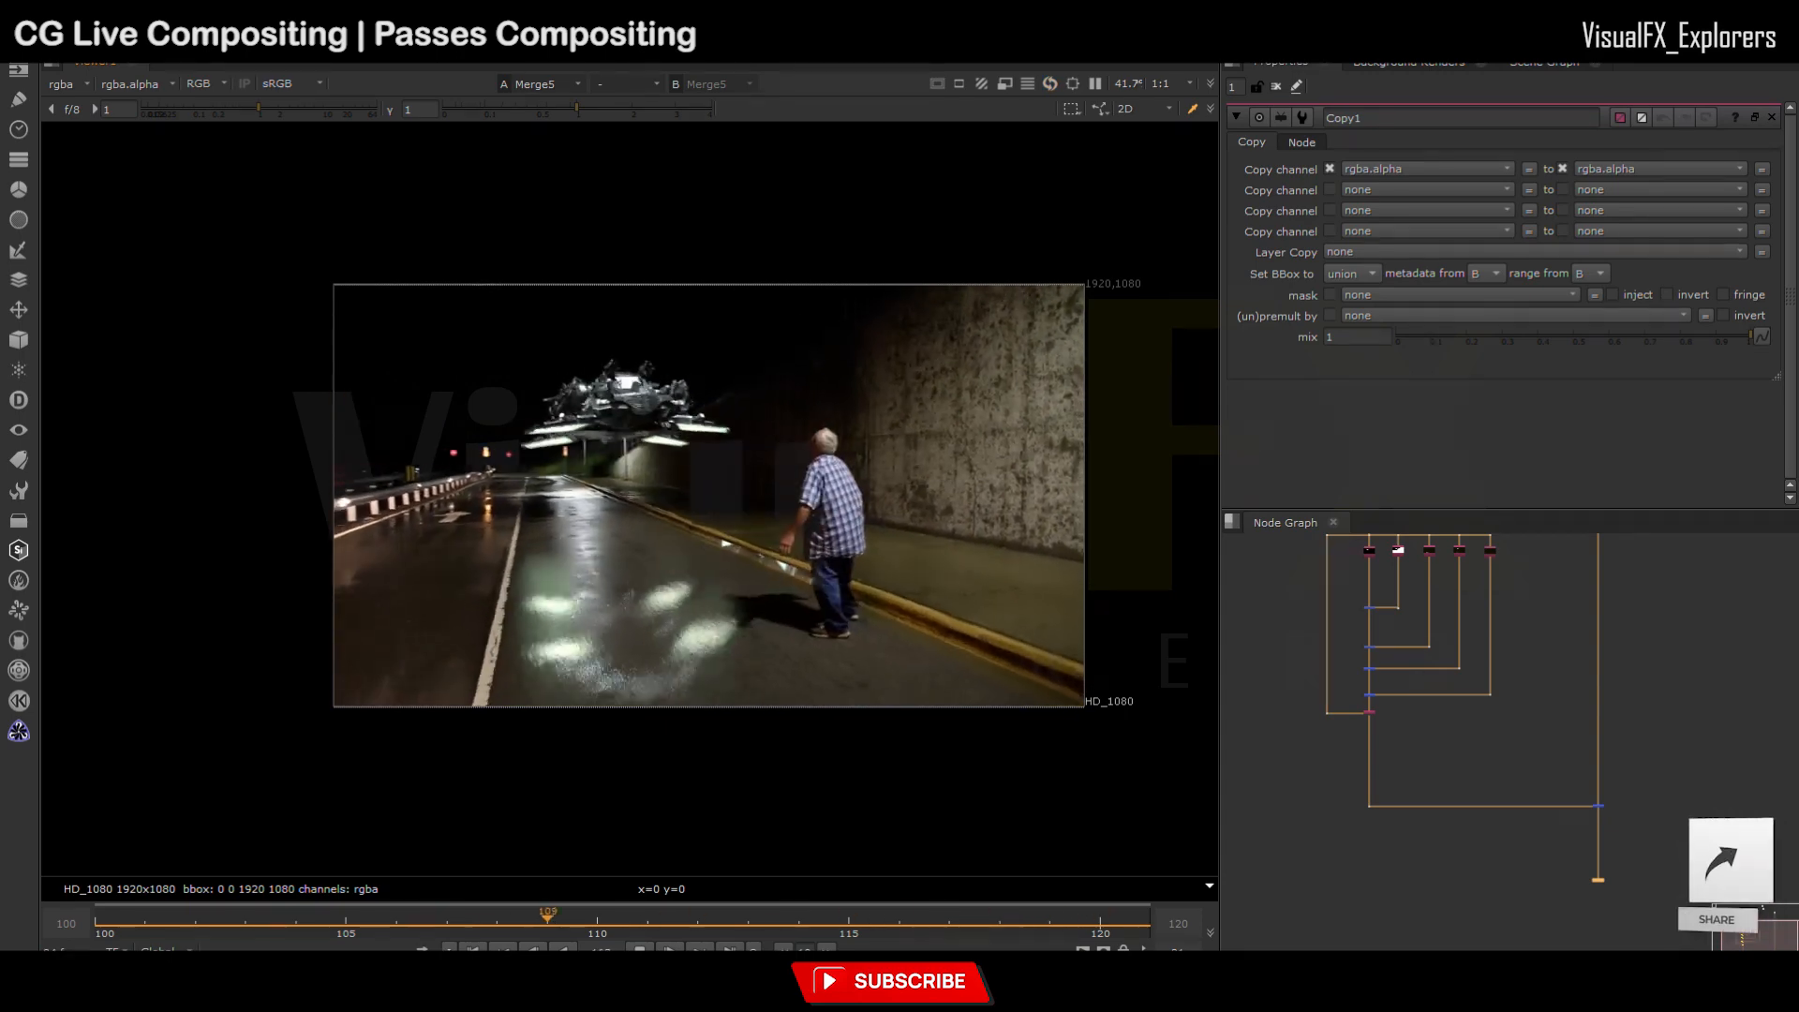
{"action": "left_click_drag", "start_coordinate": [500, 922], "coordinate": [734, 931]}
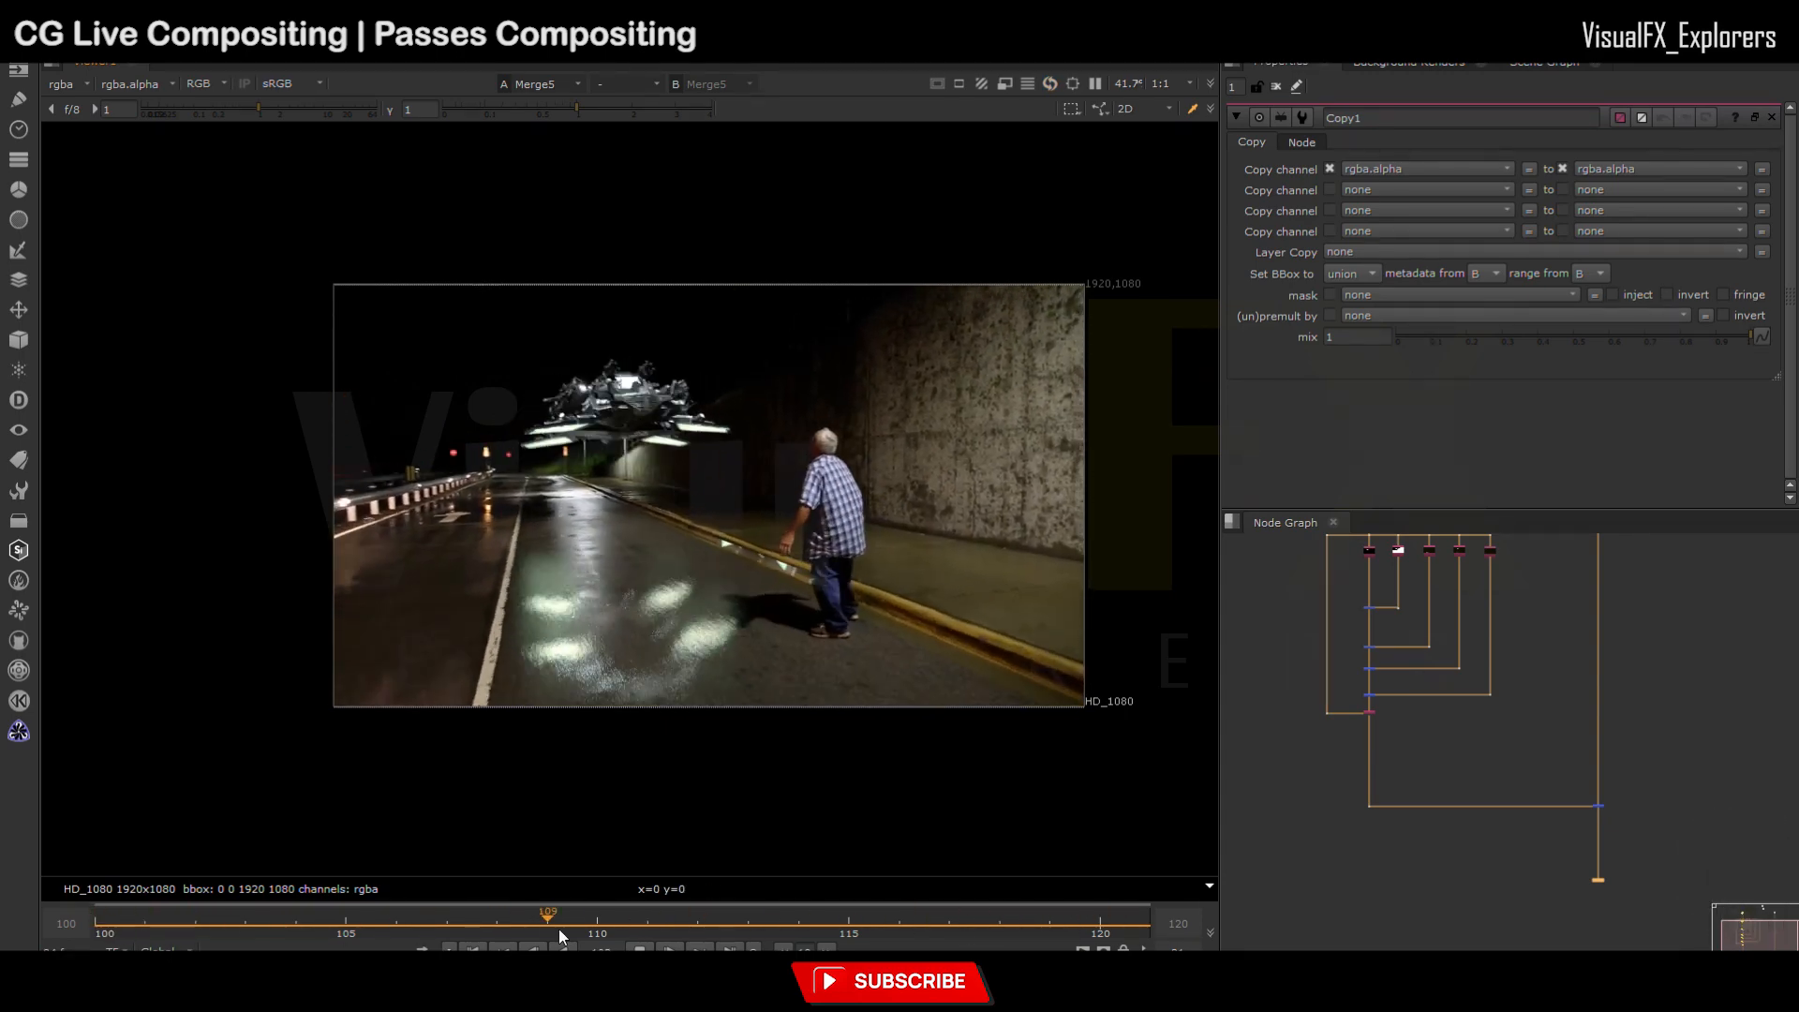
{"action": "left_click_drag", "start_coordinate": [489, 926], "coordinate": [747, 899]}
{"action": "left_click", "coordinate": [473, 951]}
{"action": "left_click", "coordinate": [640, 951]}
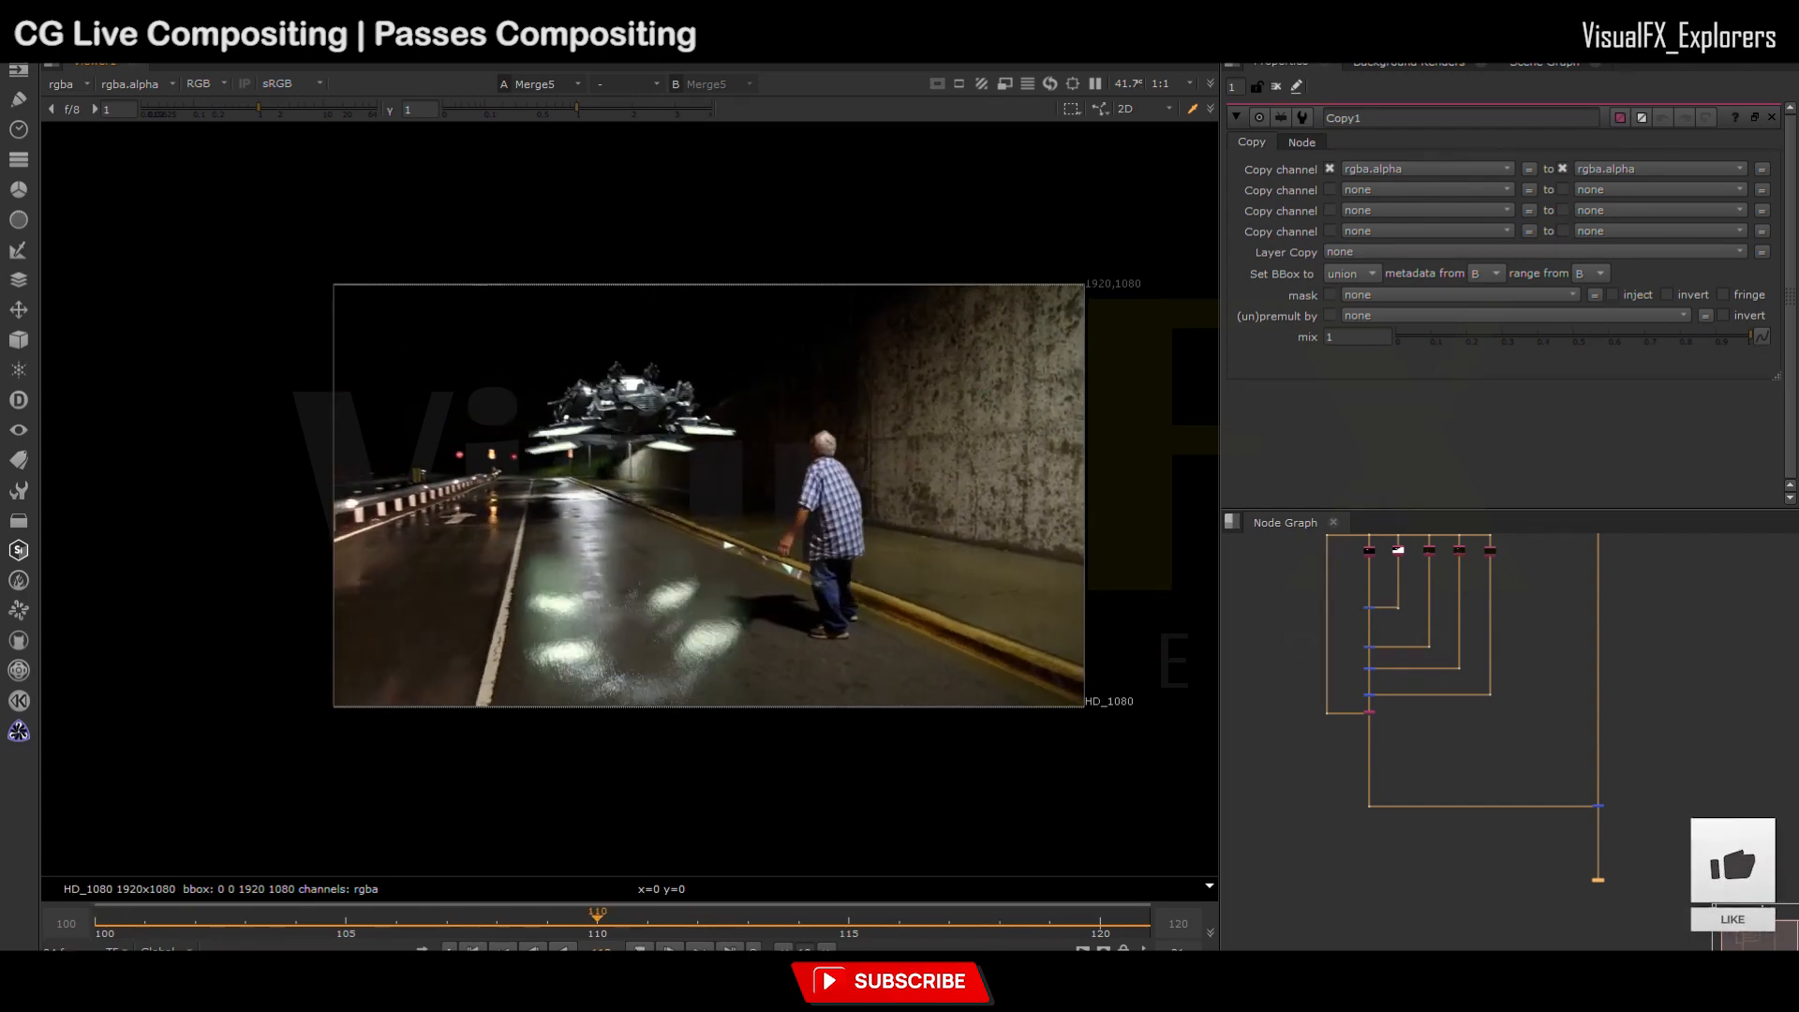
{"action": "scroll", "coordinate": [1376, 723], "scroll_direction": "up", "scroll_amount": 3}
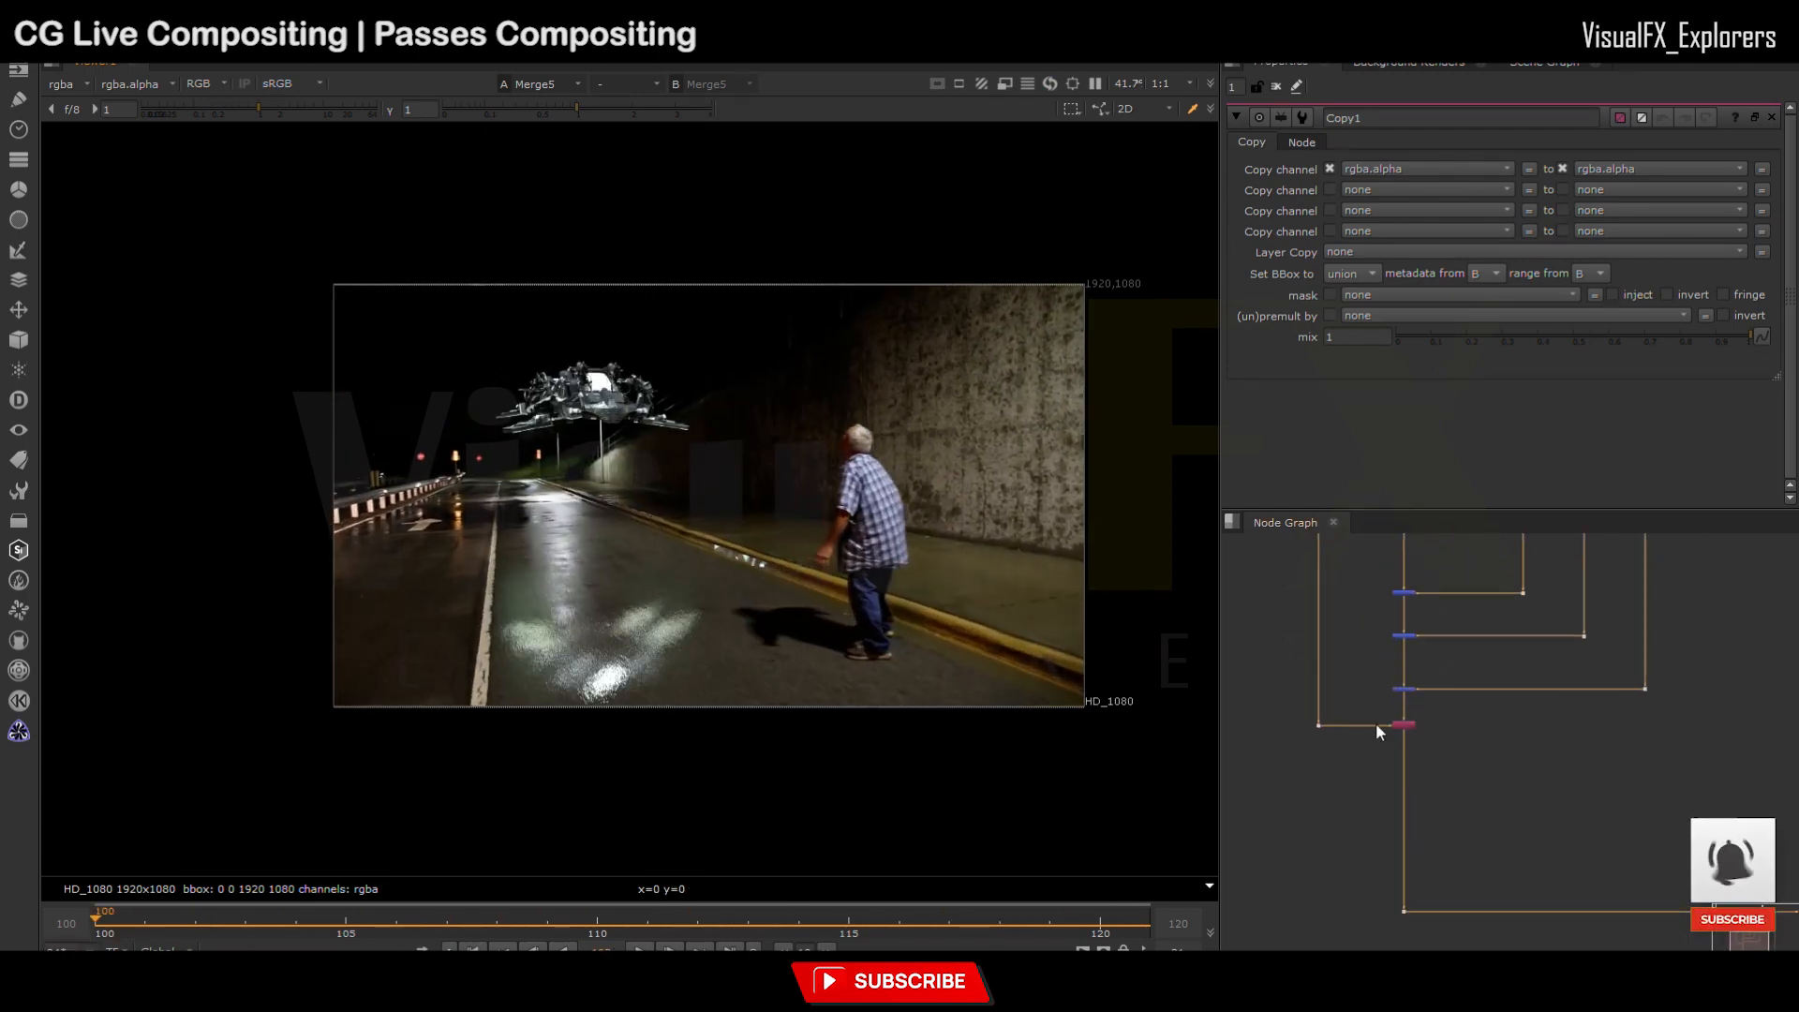
Step: Insert a Merge node below the Copy node and connect a new Roto node to its A input
{"action": "left_click", "coordinate": [1403, 724]}
{"action": "key", "text": "1"}
{"action": "scroll", "coordinate": [629, 561], "scroll_direction": "up", "scroll_amount": 2}
{"action": "left_click", "coordinate": [1357, 815]}
{"action": "key", "text": "m"}
{"action": "mouse_move", "coordinate": [1357, 815]}
{"action": "left_mouse_down"}
{"action": "mouse_move", "coordinate": [1400, 808]}
{"action": "mouse_move", "coordinate": [1361, 764]}
{"action": "left_mouse_up"}
{"action": "scroll", "coordinate": [1400, 809], "scroll_direction": "up", "scroll_amount": 4}
{"action": "left_click", "coordinate": [1358, 763]}
{"action": "key", "text": "o"}
Step: Draw a four-point roto shape along the yellow kerb strip and set the new Merge's operation to stencil
{"action": "scroll", "coordinate": [745, 648], "scroll_direction": "down", "scroll_amount": 3}
{"action": "left_click", "coordinate": [658, 538]}
{"action": "left_click", "coordinate": [617, 559]}
{"action": "left_click", "coordinate": [1021, 724]}
{"action": "left_click", "coordinate": [1047, 685]}
{"action": "double_click", "coordinate": [1408, 812]}
{"action": "left_click", "coordinate": [1516, 875]}
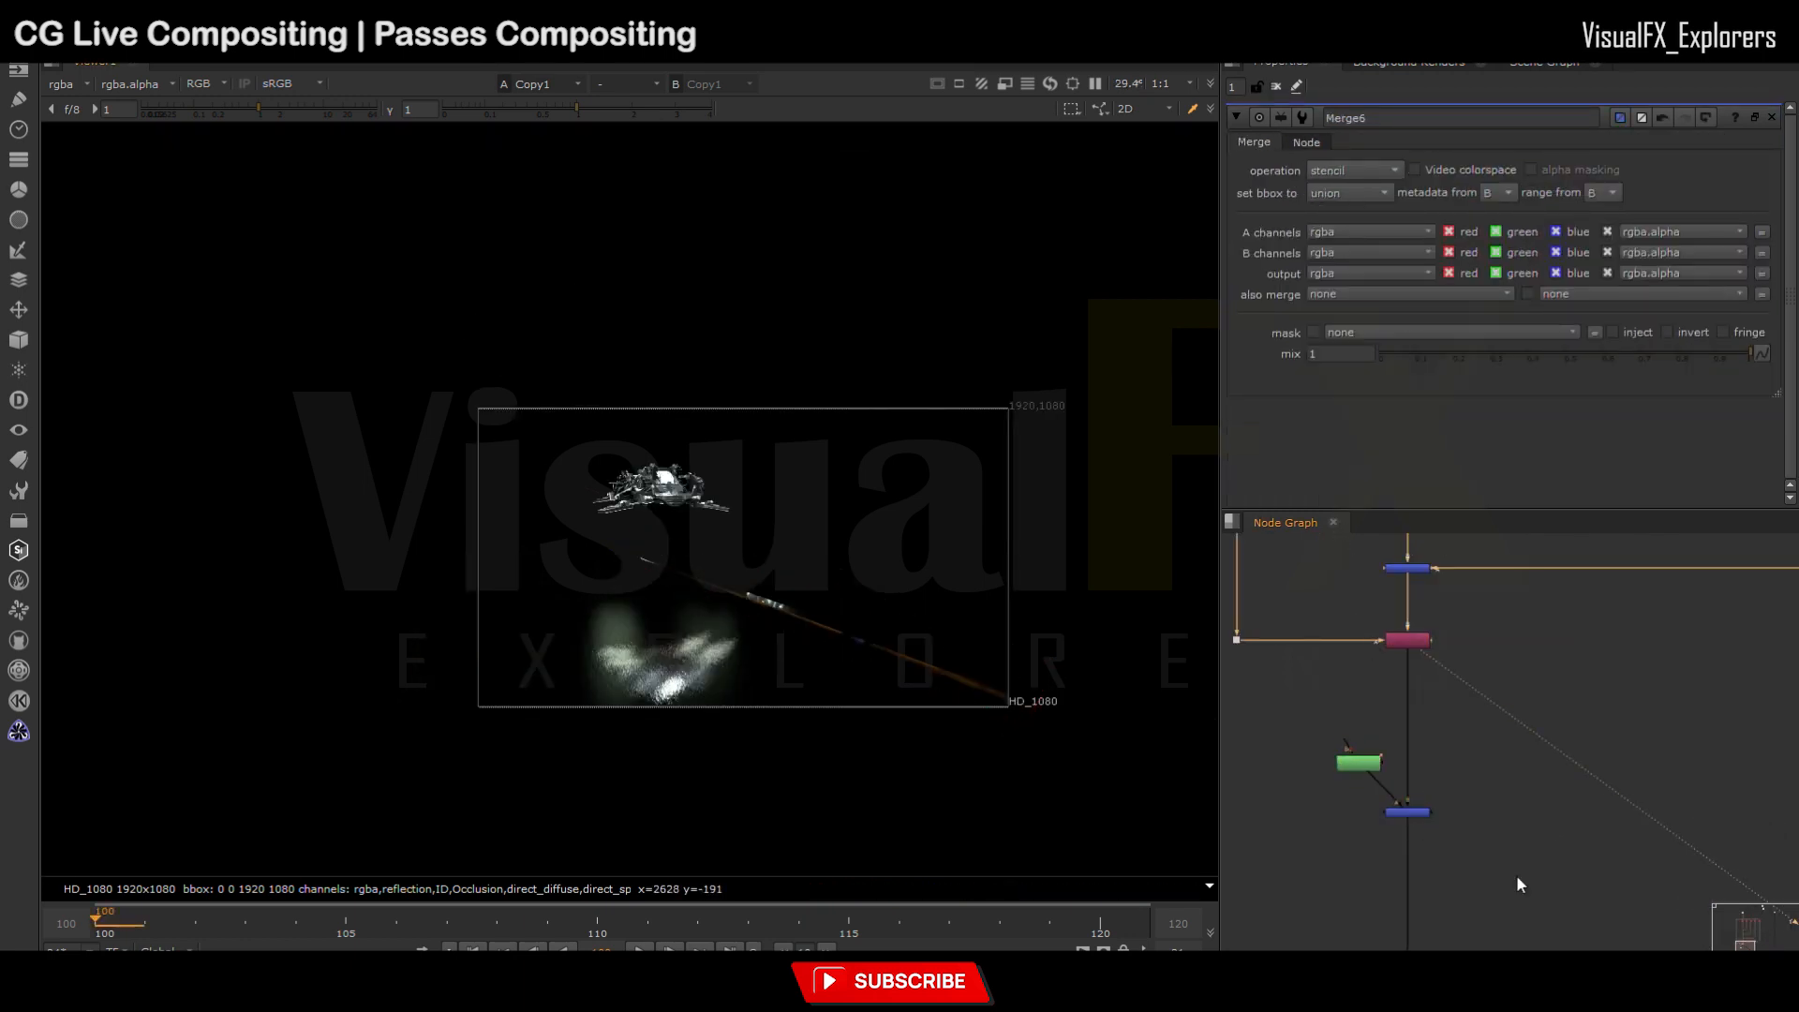
Step: Move the whole roto shape and adjust its points to follow the kerb at frame 120
{"action": "double_click", "coordinate": [1358, 763]}
{"action": "left_click_drag", "start_coordinate": [523, 463], "coordinate": [1167, 903]}
{"action": "left_click", "coordinate": [1100, 922]}
{"action": "left_click_drag", "start_coordinate": [832, 631], "coordinate": [879, 648]}
{"action": "left_click", "coordinate": [1063, 423]}
{"action": "left_click_drag", "start_coordinate": [665, 576], "coordinate": [670, 561]}
{"action": "left_click_drag", "start_coordinate": [1070, 743], "coordinate": [1074, 749]}
Step: Adjust the roto shape's points at in-between frames, including frame 115, so it keeps following the kerb
{"action": "left_click", "coordinate": [553, 919]}
{"action": "left_click", "coordinate": [638, 561]}
{"action": "left_click", "coordinate": [296, 923]}
{"action": "left_click_drag", "start_coordinate": [639, 561], "coordinate": [621, 557]}
{"action": "left_click", "coordinate": [849, 922]}
{"action": "left_click", "coordinate": [1057, 743]}
{"action": "left_click_drag", "start_coordinate": [1055, 743], "coordinate": [1057, 742]}
{"action": "scroll", "coordinate": [1422, 824], "scroll_direction": "down", "scroll_amount": 1}
Step: View the stencil merge's output and the full background composite to check the kerb mask
{"action": "left_click", "coordinate": [1419, 815]}
{"action": "key", "text": "1"}
{"action": "scroll", "coordinate": [1421, 825], "scroll_direction": "down", "scroll_amount": 3}
{"action": "middle_click_drag", "start_coordinate": [1422, 825], "coordinate": [1274, 708]}
{"action": "left_click", "coordinate": [1660, 789]}
{"action": "key", "text": "1"}
{"action": "scroll", "coordinate": [863, 637], "scroll_direction": "up", "scroll_amount": 2}
{"action": "left_click", "coordinate": [1276, 86]}
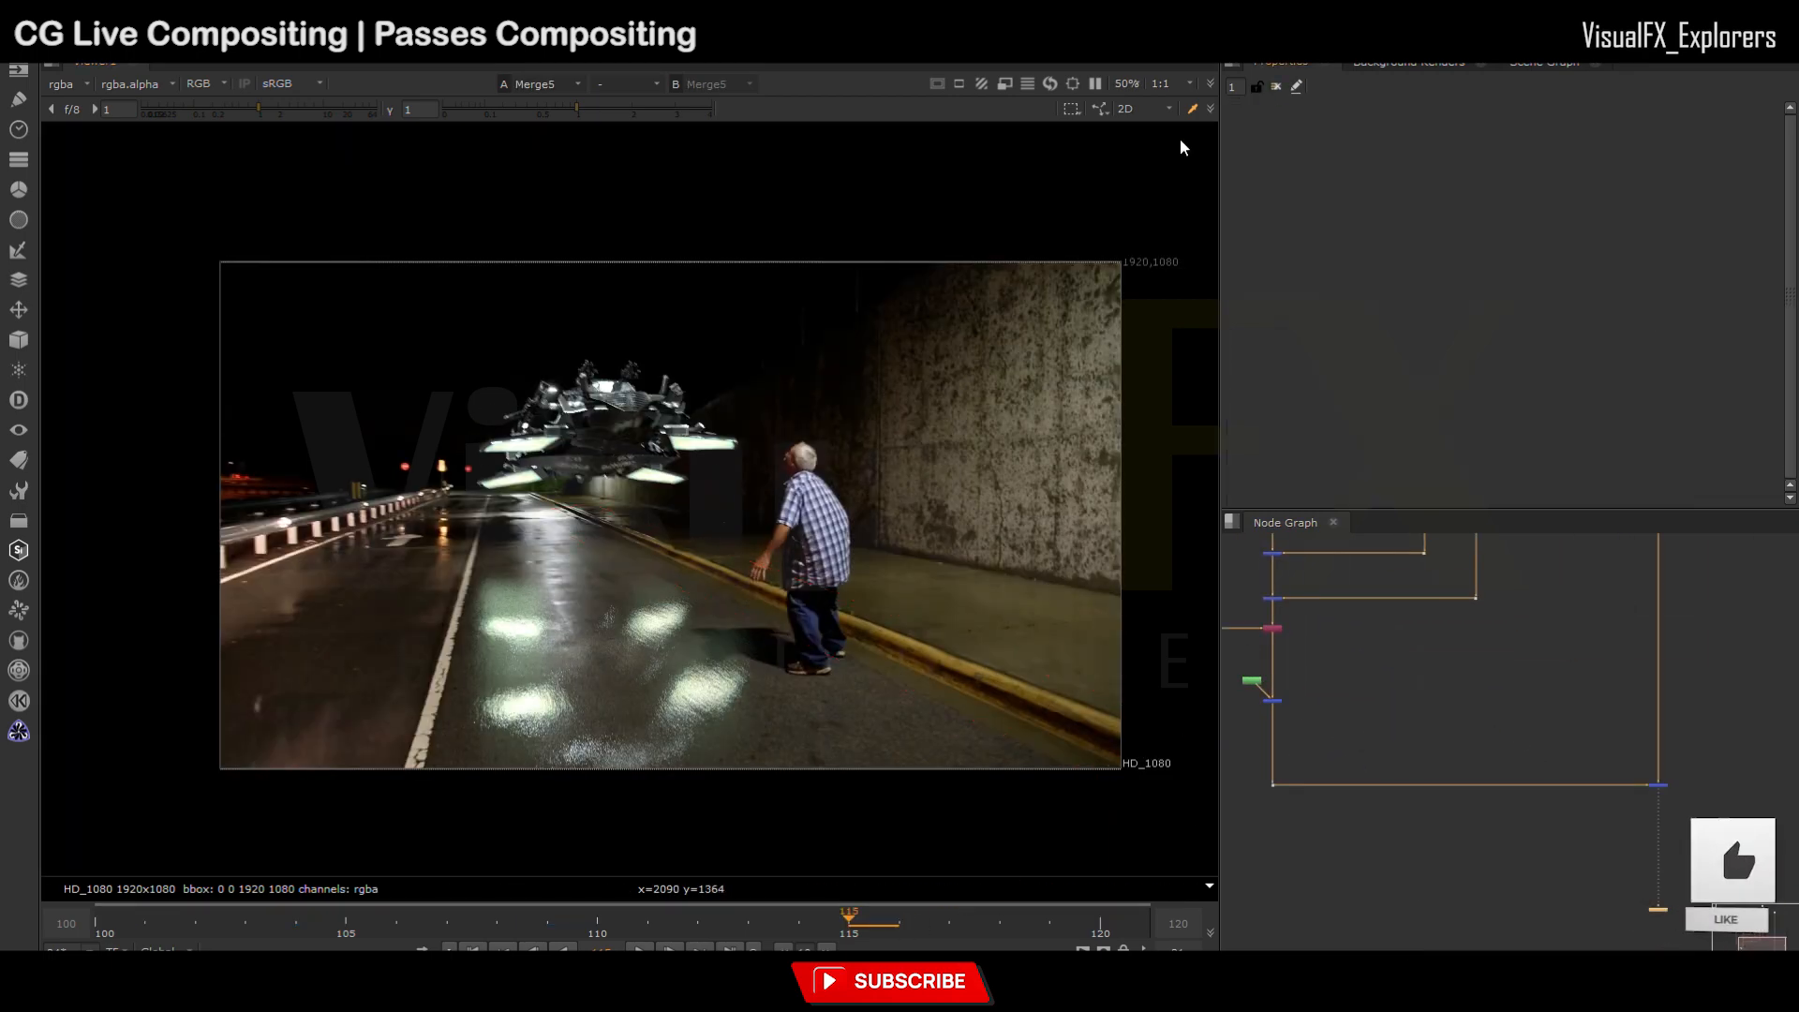
Step: Move the Roto node up and bend its connection to the stencil merge with a dot
{"action": "scroll", "coordinate": [623, 679], "scroll_direction": "up", "scroll_amount": 2}
{"action": "scroll", "coordinate": [1250, 689], "scroll_direction": "up", "scroll_amount": 5}
{"action": "left_click", "coordinate": [1287, 647]}
{"action": "left_click_drag", "start_coordinate": [1288, 644], "coordinate": [1276, 618]}
{"action": "left_click_drag", "start_coordinate": [1303, 687], "coordinate": [1265, 735], "text": "ctrl"}
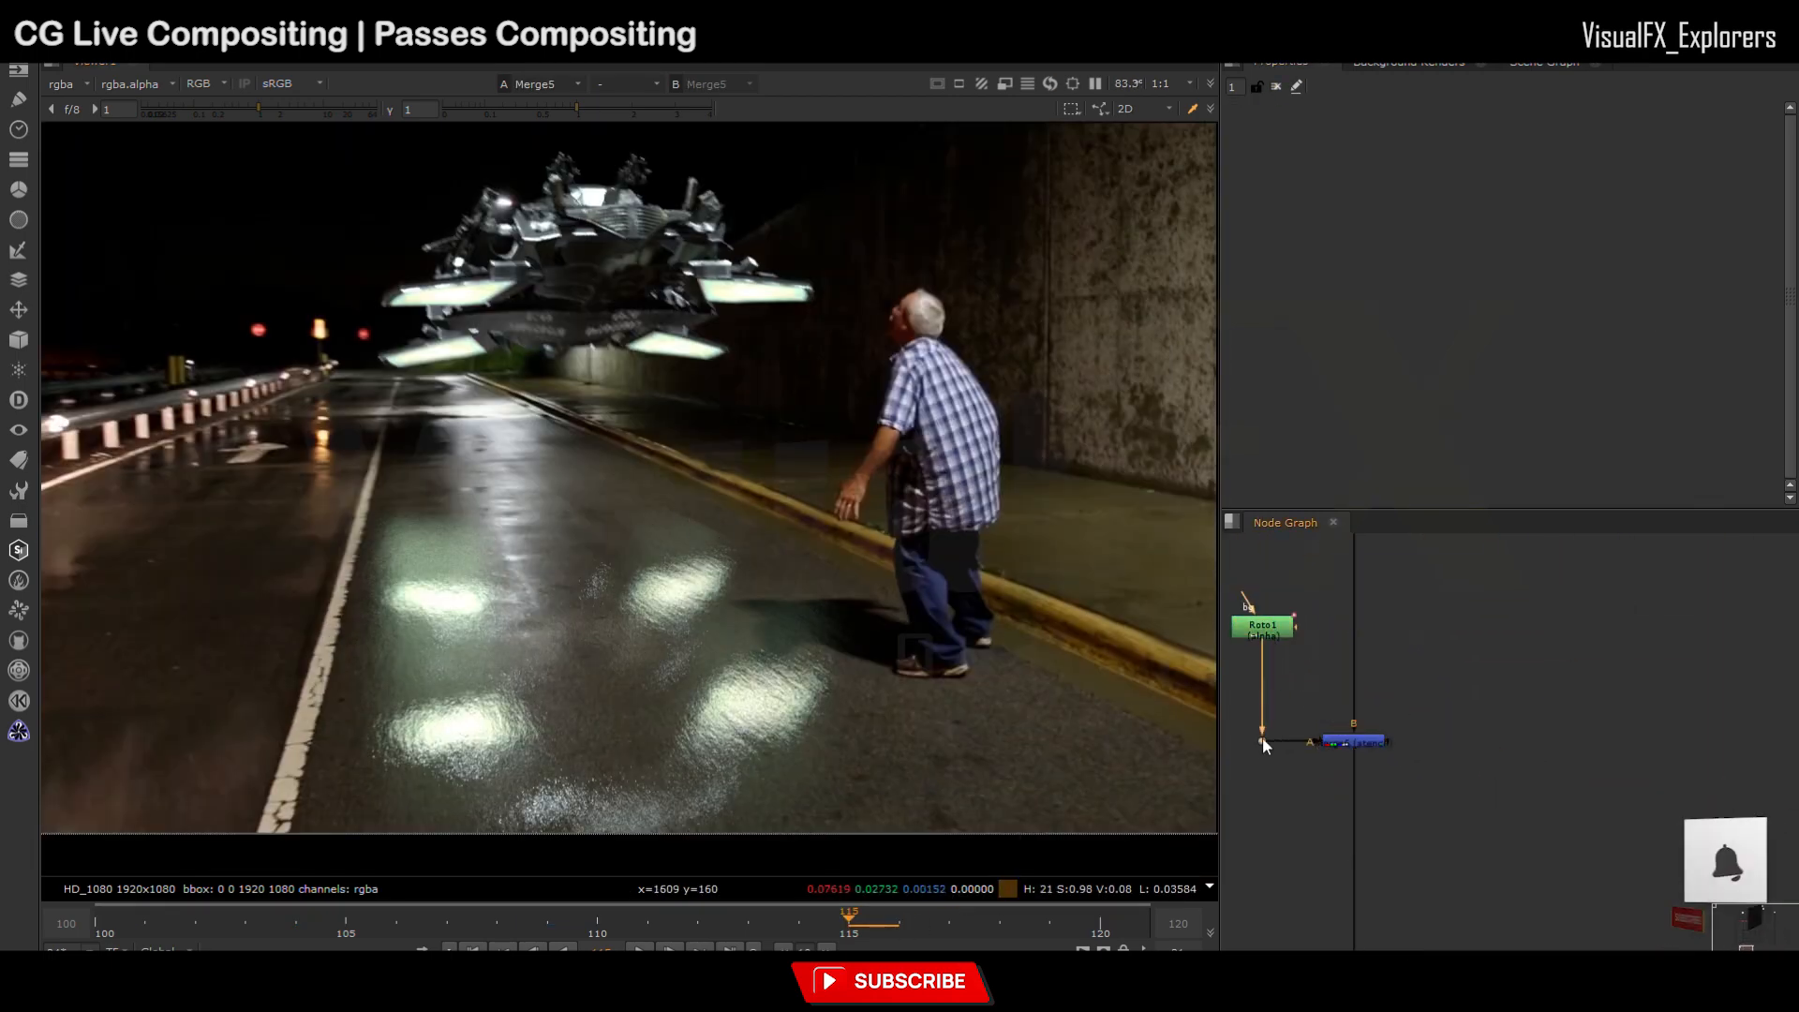
Step: Insert an EdgeBlur node below the Roto node and set its size to 21
{"action": "middle_click_drag", "start_coordinate": [1265, 721], "coordinate": [1313, 717]}
{"action": "left_click", "coordinate": [1261, 684]}
{"action": "key", "text": "Tab"}
{"action": "key", "text": "Return"}
{"action": "left_click_drag", "start_coordinate": [1278, 690], "coordinate": [1302, 682]}
{"action": "left_click_drag", "start_coordinate": [1455, 210], "coordinate": [1550, 212]}
Step: Play back and scrub the composite to check the softened kerb mask
{"action": "scroll", "coordinate": [717, 682], "scroll_direction": "down", "scroll_amount": 2}
{"action": "left_click", "coordinate": [474, 952]}
{"action": "left_click", "coordinate": [640, 952]}
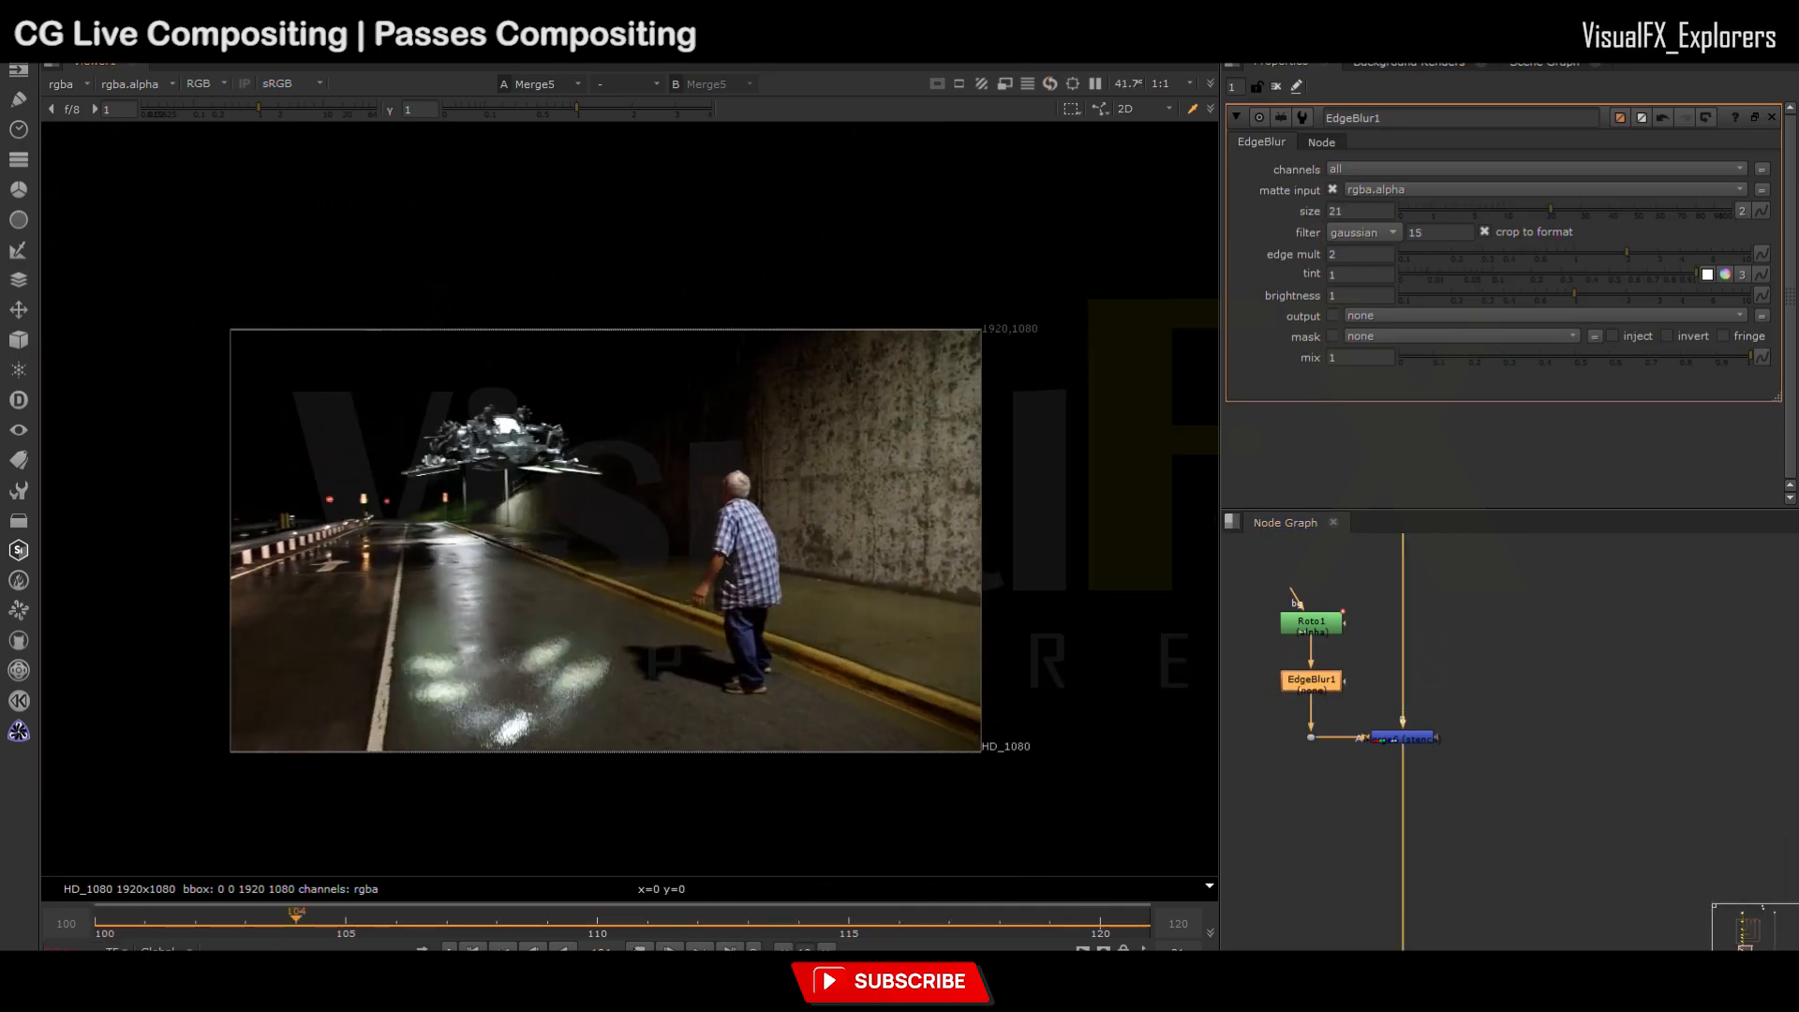
{"action": "left_click", "coordinate": [157, 909]}
{"action": "left_click_drag", "start_coordinate": [156, 908], "coordinate": [661, 924]}
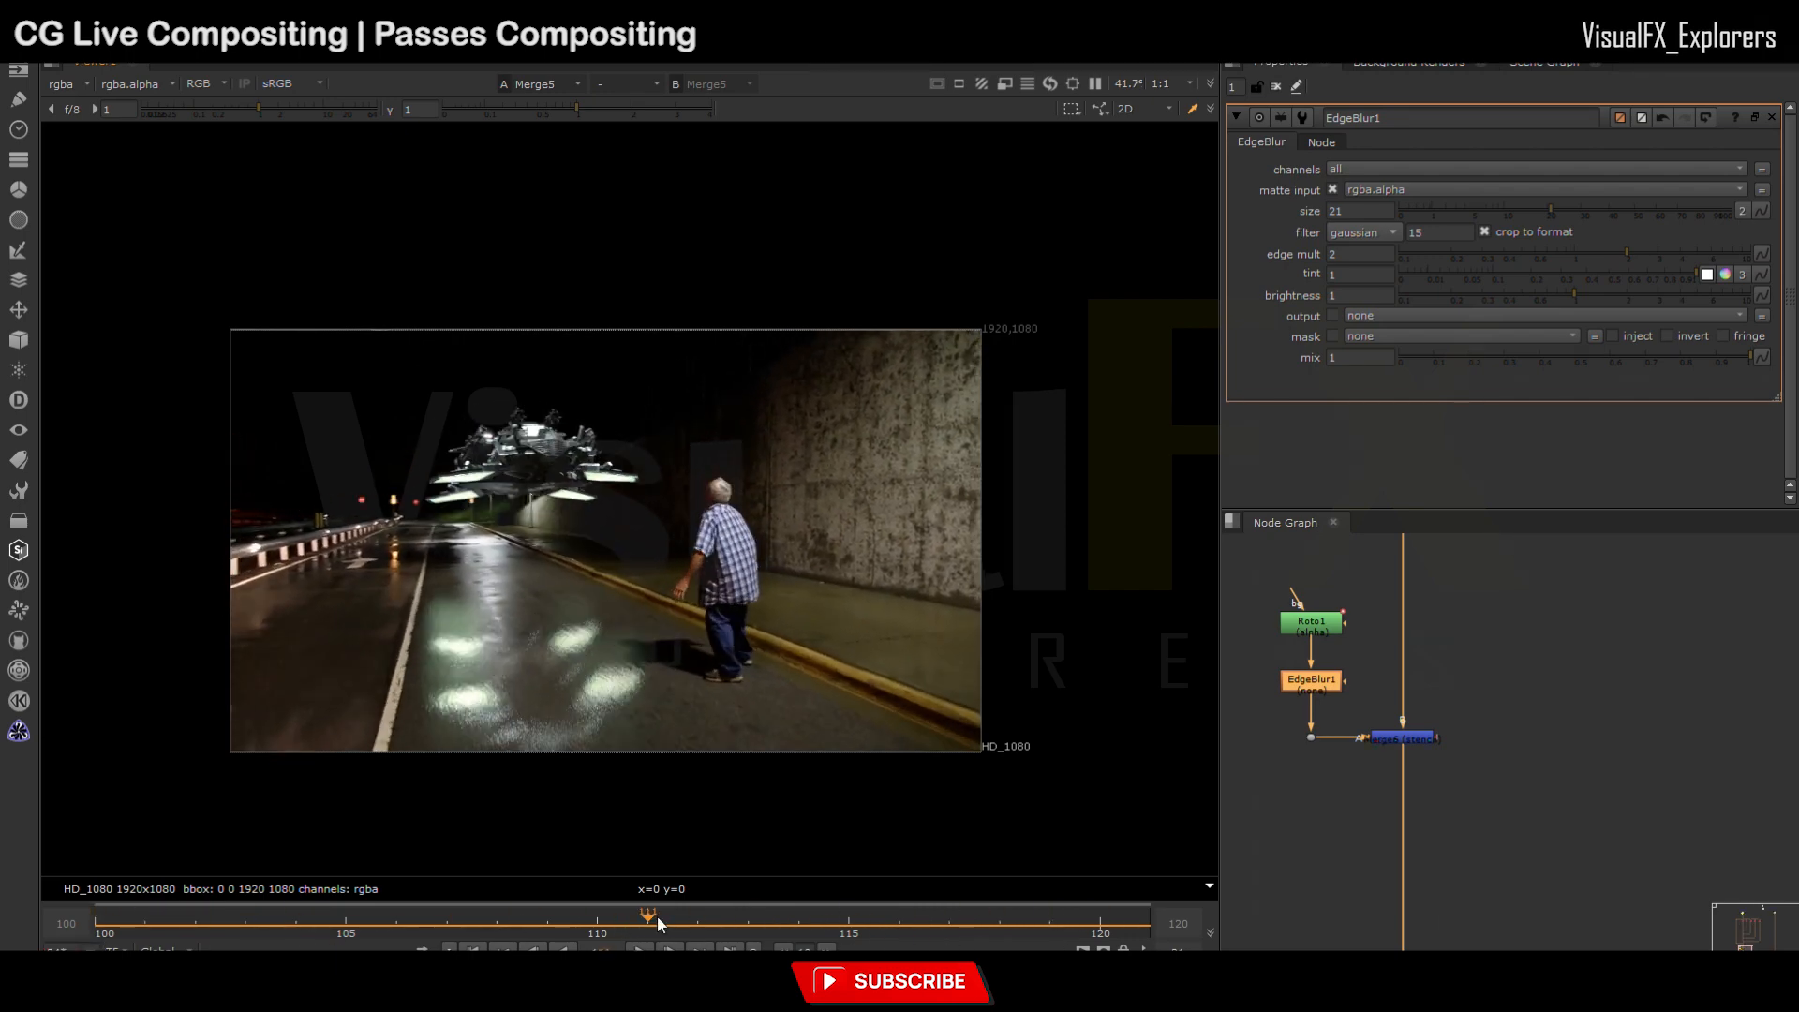
Step: Place the shadow pass Read node beside the background plate and insert a Grade node below the plate
{"action": "scroll", "coordinate": [1348, 614], "scroll_direction": "down", "scroll_amount": 5}
{"action": "middle_click_drag", "start_coordinate": [1348, 614], "coordinate": [1340, 900]}
{"action": "left_click_drag", "start_coordinate": [1450, 599], "coordinate": [1674, 672]}
{"action": "scroll", "coordinate": [1673, 672], "scroll_direction": "up", "scroll_amount": 2}
{"action": "scroll", "coordinate": [1680, 666], "scroll_direction": "up", "scroll_amount": 3}
{"action": "left_click", "coordinate": [1384, 742]}
{"action": "key", "text": "g"}
{"action": "scroll", "coordinate": [1381, 755], "scroll_direction": "up", "scroll_amount": 1}
{"action": "left_click_drag", "start_coordinate": [1398, 716], "coordinate": [1422, 766]}
Step: Connect the Grade's mask input to the shadow pass and straighten the connection with a dot
{"action": "left_click_drag", "start_coordinate": [1685, 677], "coordinate": [1690, 677]}
{"action": "left_click_drag", "start_coordinate": [1692, 677], "coordinate": [1685, 638]}
{"action": "left_click_drag", "start_coordinate": [1552, 703], "coordinate": [1692, 768], "text": "ctrl"}
{"action": "left_click_drag", "start_coordinate": [1693, 646], "coordinate": [1692, 564]}
Step: Set the Grade node's gain to 0.14 to darken the spaceship's shadow on the road
{"action": "left_click", "coordinate": [1424, 764]}
{"action": "left_click_drag", "start_coordinate": [1535, 249], "coordinate": [1427, 250]}
{"action": "middle_click_drag", "start_coordinate": [682, 650], "coordinate": [733, 689]}
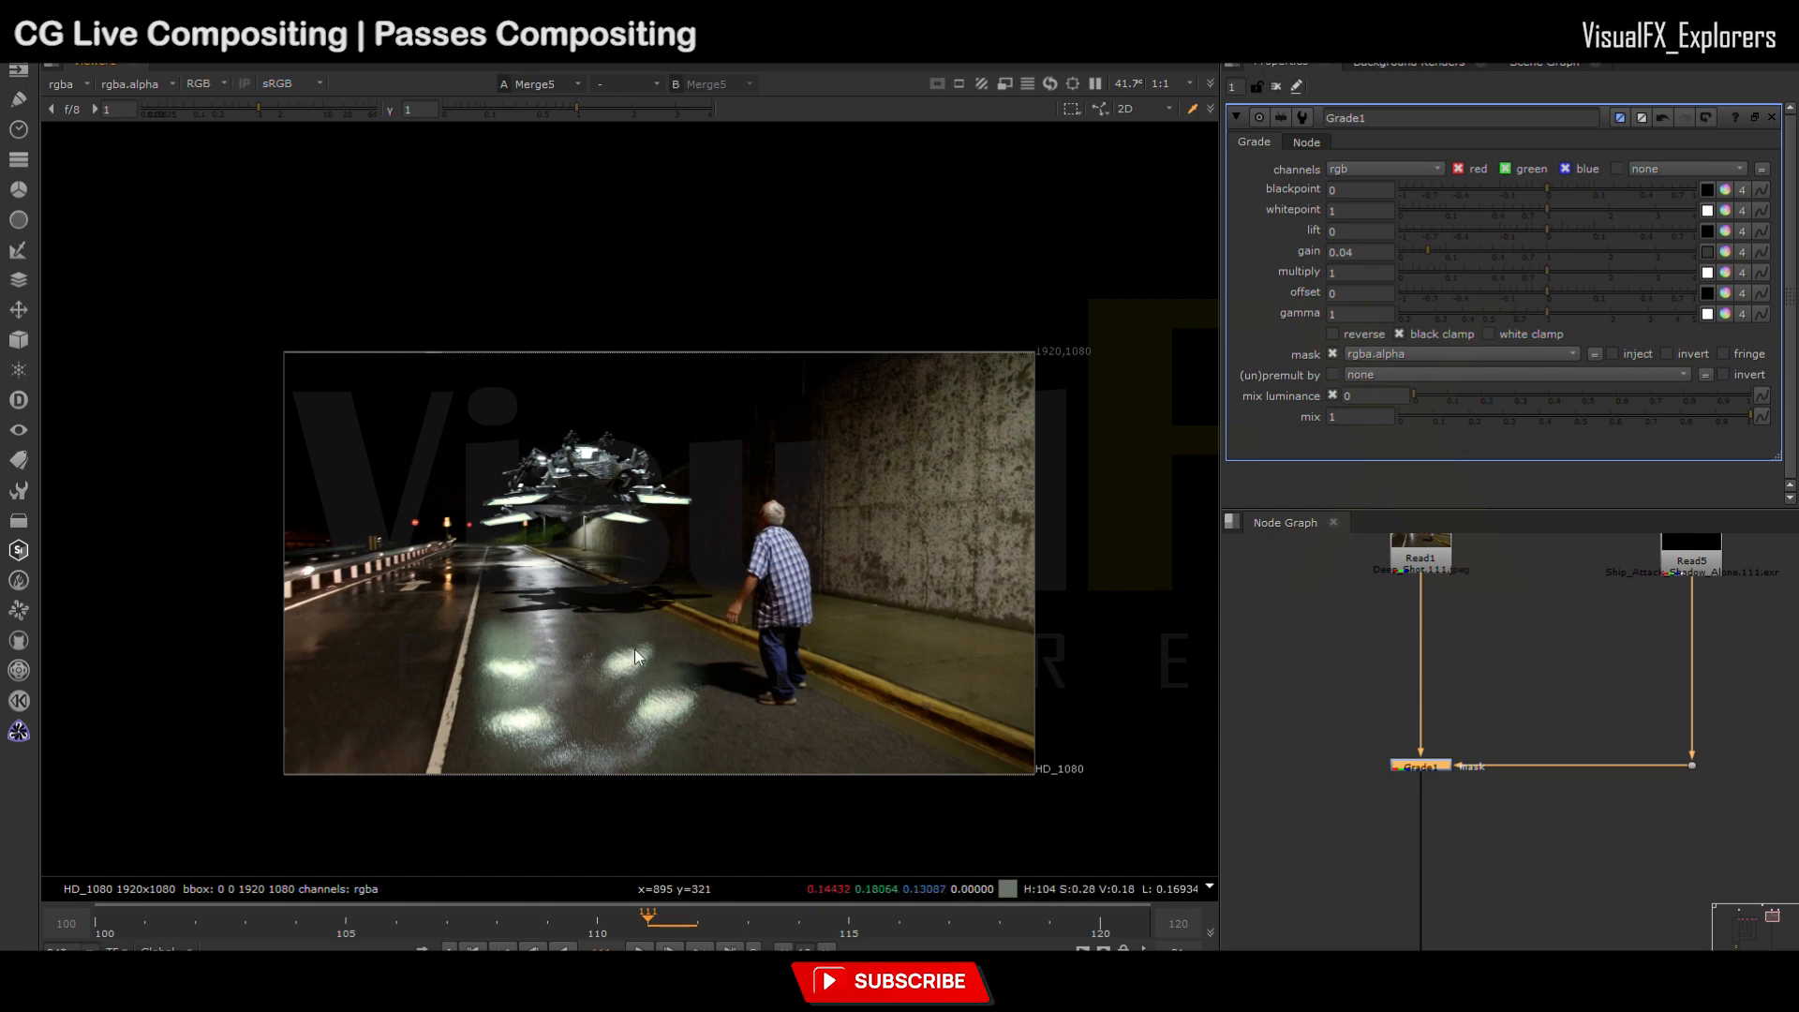
{"action": "scroll", "coordinate": [759, 628], "scroll_direction": "up", "scroll_amount": 2}
{"action": "left_click", "coordinate": [1455, 258]}
{"action": "left_click", "coordinate": [1100, 919]}
{"action": "left_click_drag", "start_coordinate": [1478, 253], "coordinate": [1453, 251]}
Step: Animate the Grade's mix from 0.475 at frame 100 to 1 at frame 120 and play it back
{"action": "left_click", "coordinate": [1353, 418]}
{"action": "left_click_drag", "start_coordinate": [246, 907], "coordinate": [94, 914]}
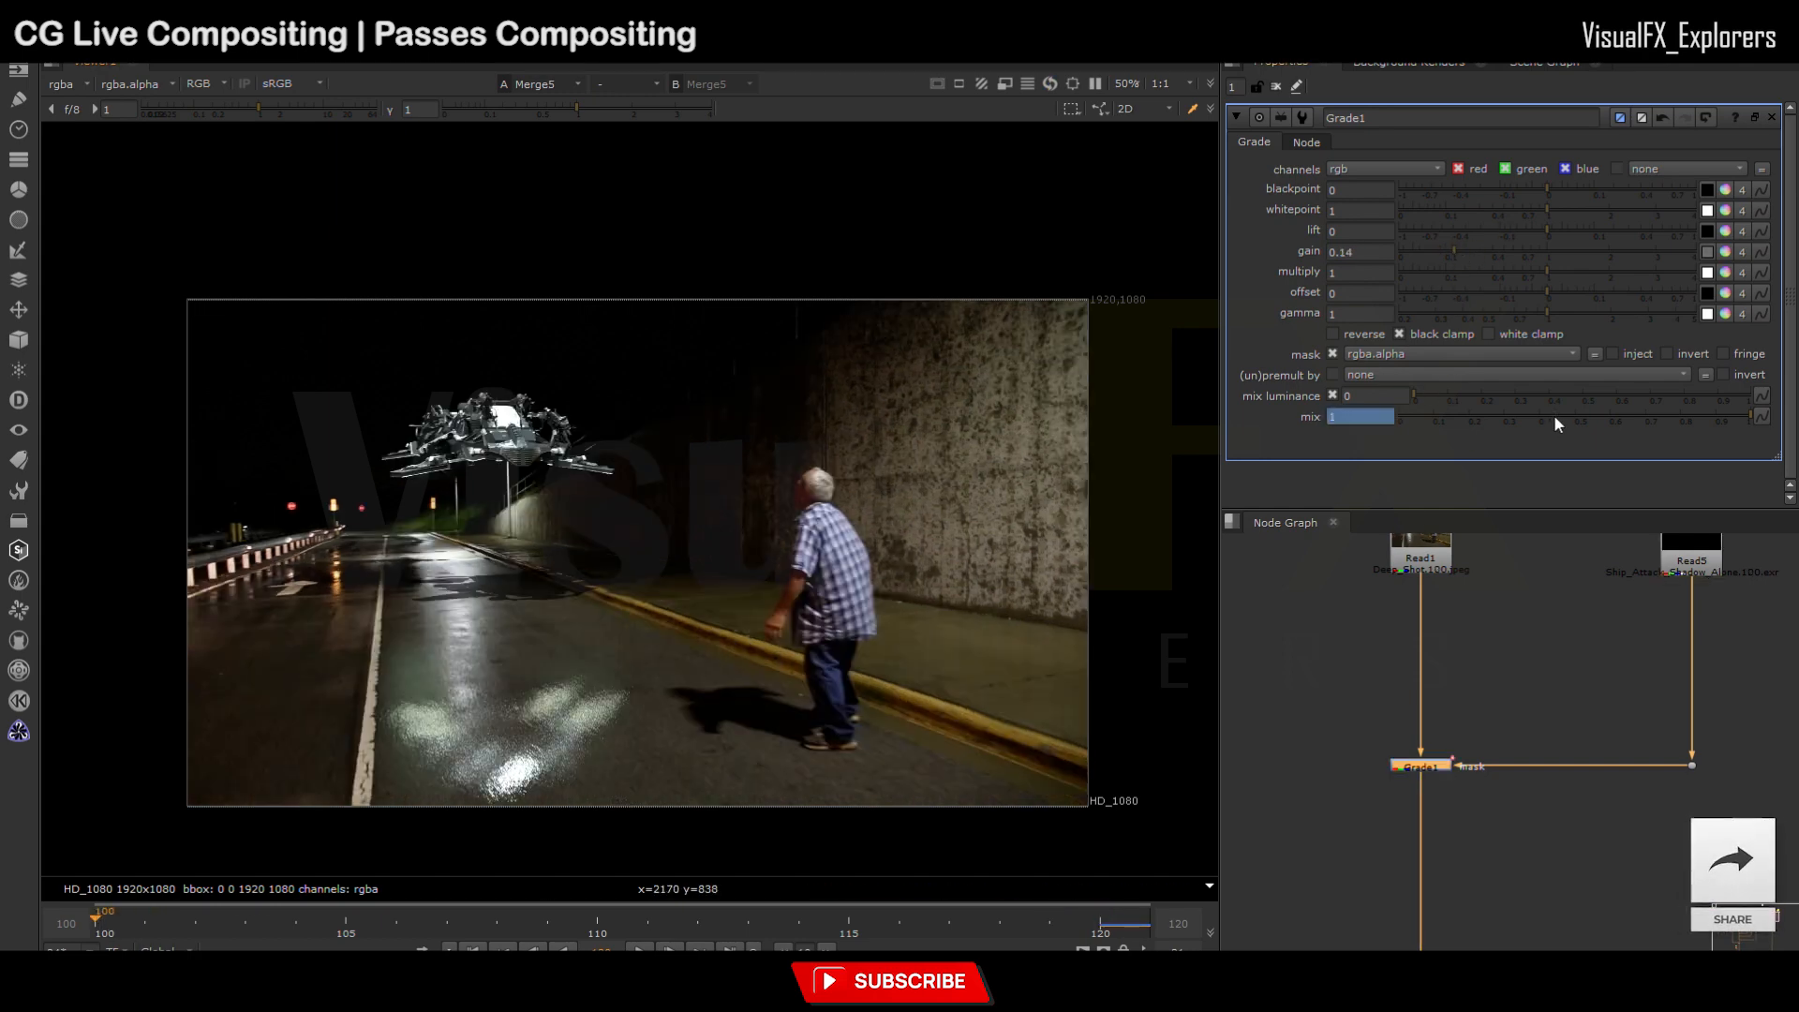
{"action": "left_click_drag", "start_coordinate": [1554, 414], "coordinate": [1565, 419]}
{"action": "left_click", "coordinate": [639, 950]}
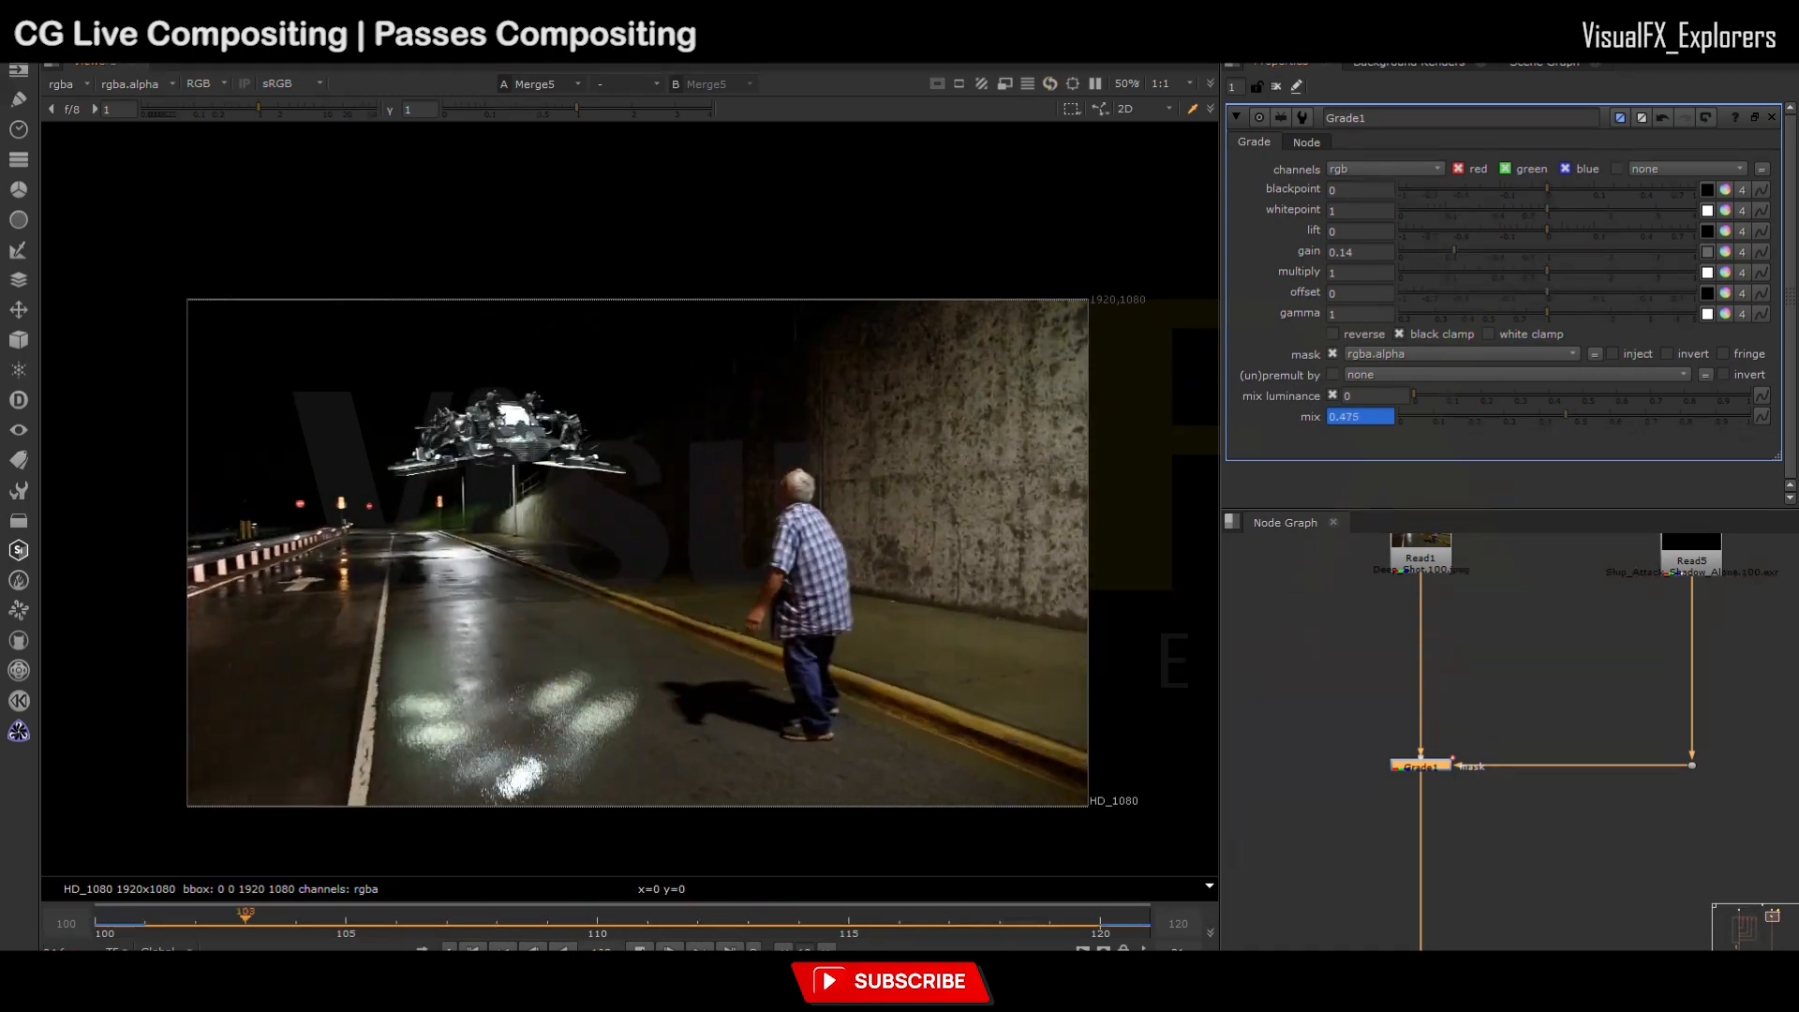
{"action": "left_click", "coordinate": [628, 947]}
Step: Insert a MotionBlur node between the shadow pass Read node and the Grade's mask connection
{"action": "scroll", "coordinate": [1619, 610], "scroll_direction": "down", "scroll_amount": 1}
{"action": "middle_click_drag", "start_coordinate": [1619, 610], "coordinate": [1447, 694]}
{"action": "left_click", "coordinate": [1448, 693]}
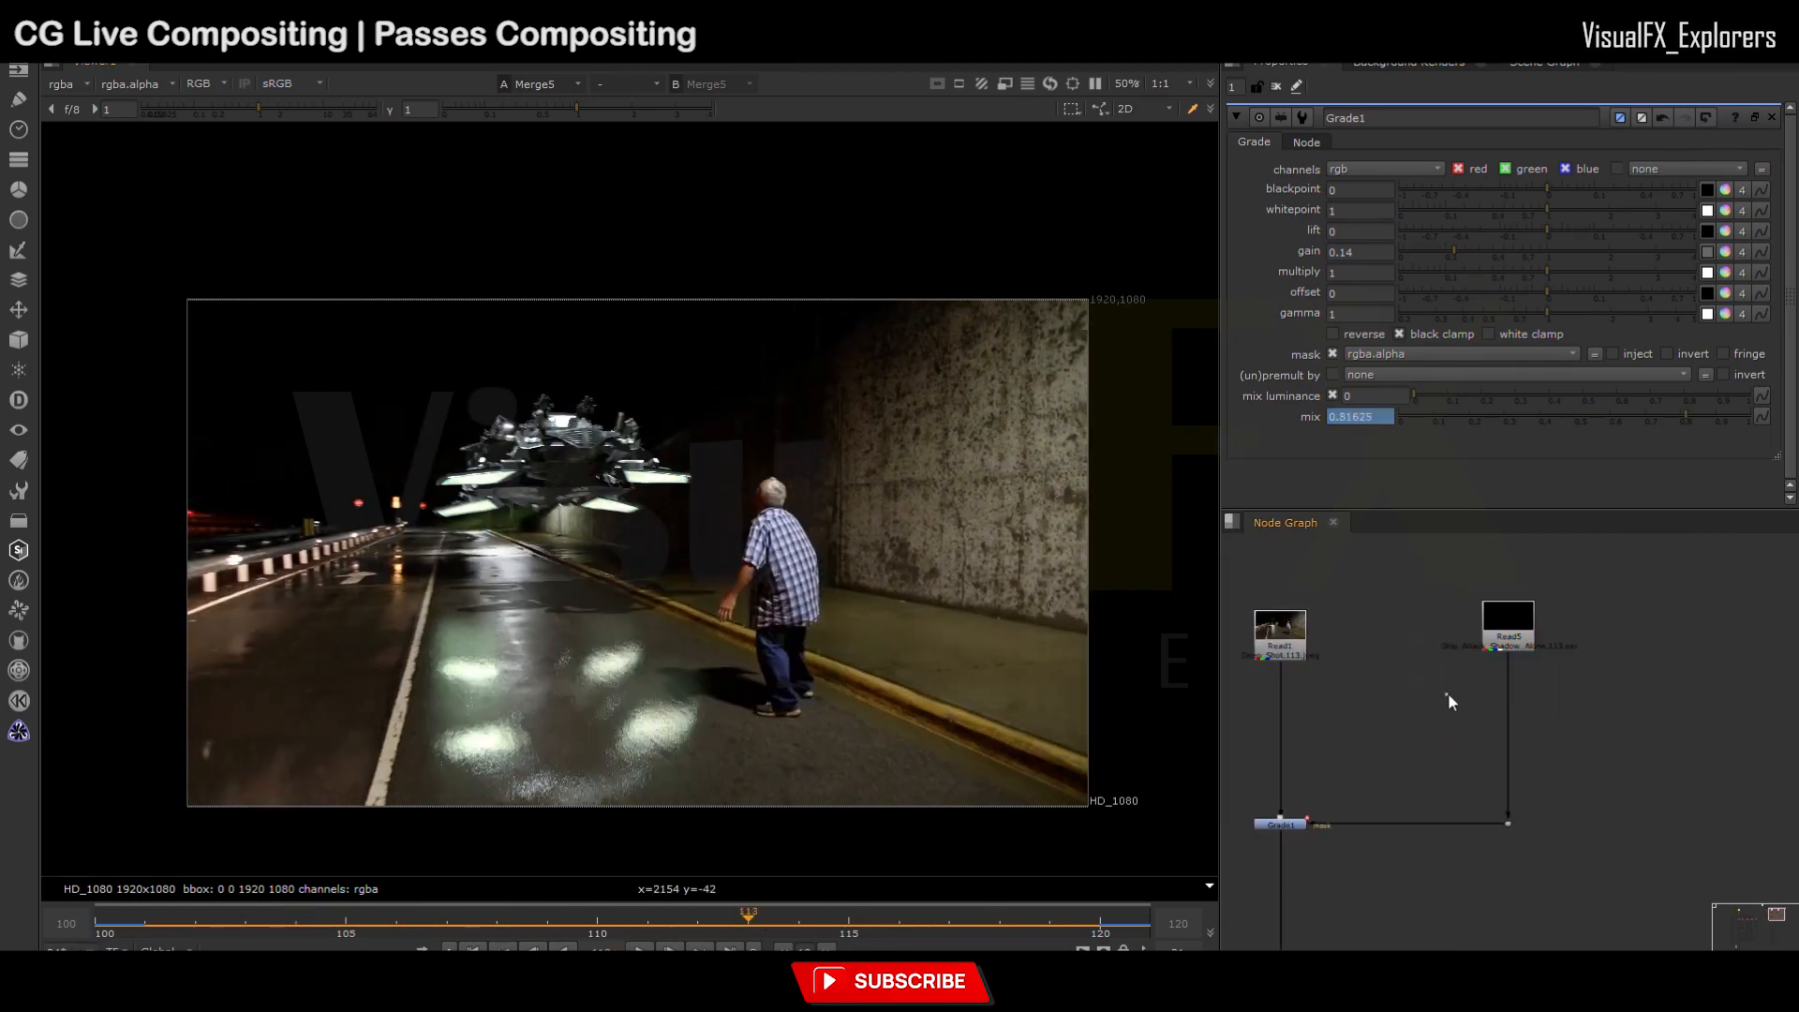
{"action": "key", "text": "Tab"}
{"action": "type", "text": "motionblur"}
{"action": "key", "text": "Return"}
{"action": "left_click_drag", "start_coordinate": [1421, 690], "coordinate": [1503, 723]}
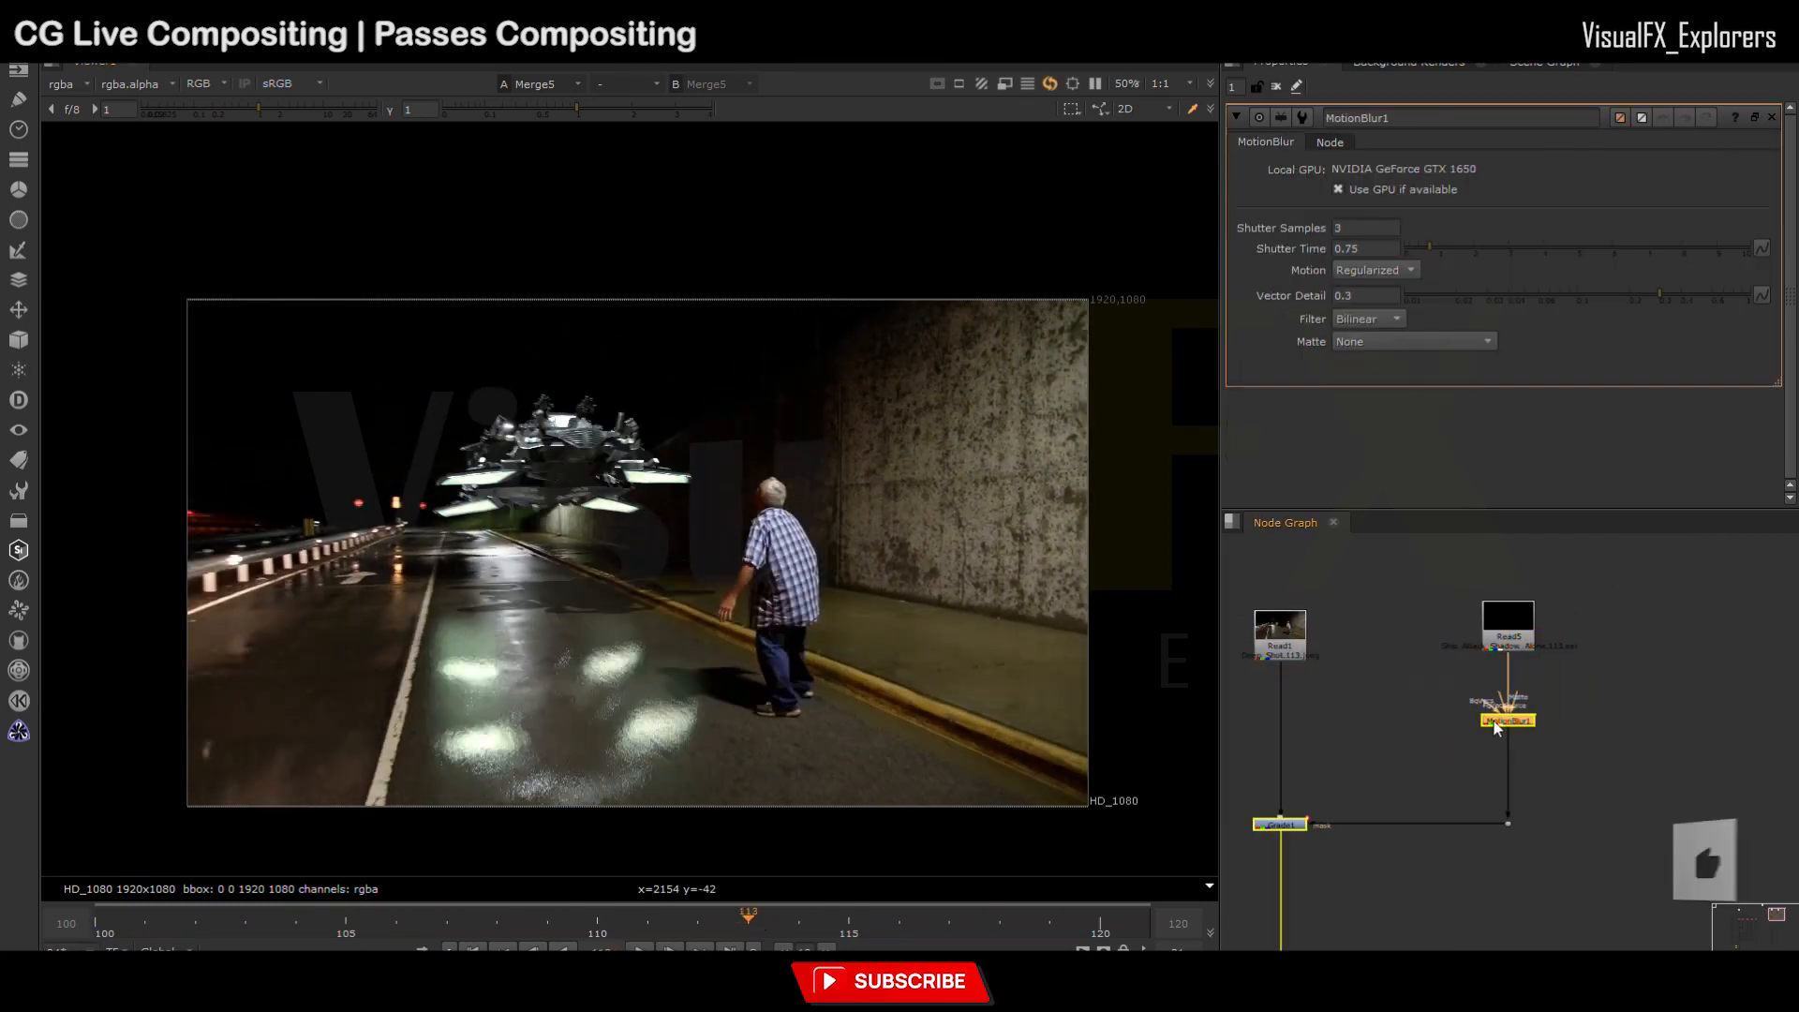
Step: Set the MotionBlur's shutter samples to 5 and its shutter time to 1.8
{"action": "double_click", "coordinate": [1366, 228]}
{"action": "type", "text": "5"}
{"action": "left_click", "coordinate": [1357, 660]}
{"action": "scroll", "coordinate": [605, 632], "scroll_direction": "up", "scroll_amount": 2}
{"action": "left_click", "coordinate": [1509, 720]}
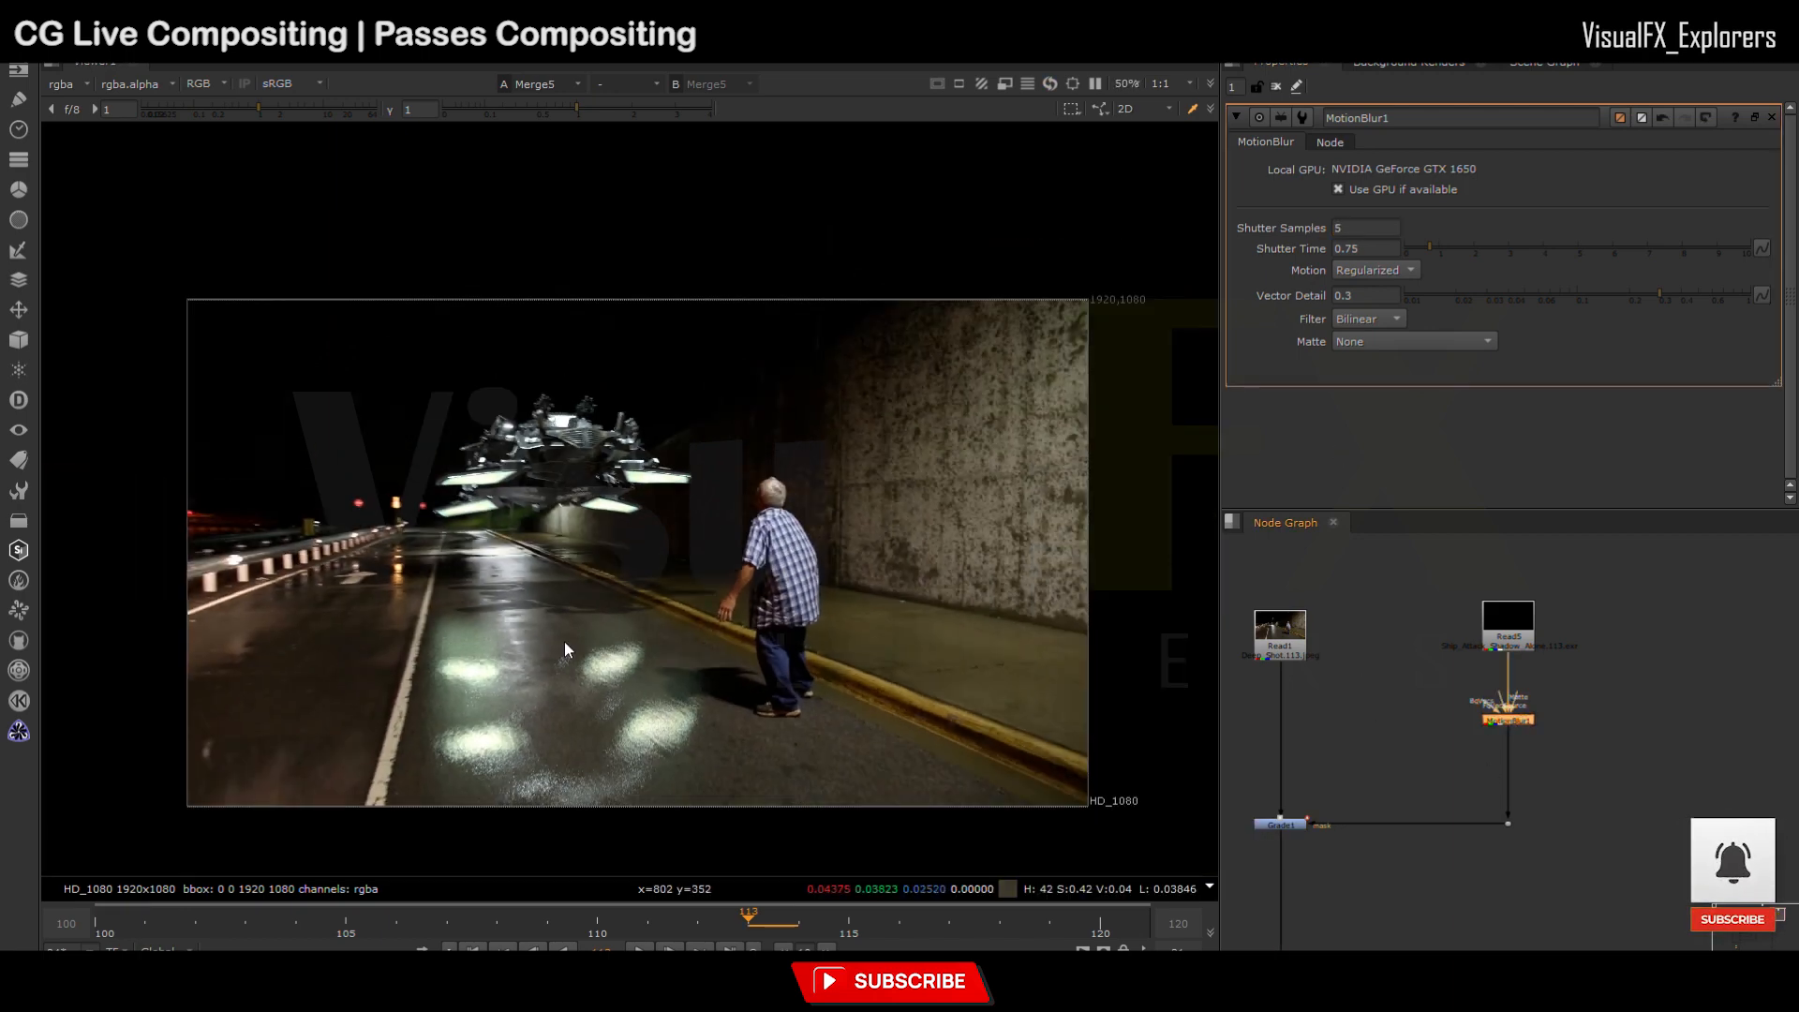
{"action": "scroll", "coordinate": [598, 643], "scroll_direction": "up", "scroll_amount": 5}
{"action": "left_click_drag", "start_coordinate": [1429, 246], "coordinate": [1466, 241]}
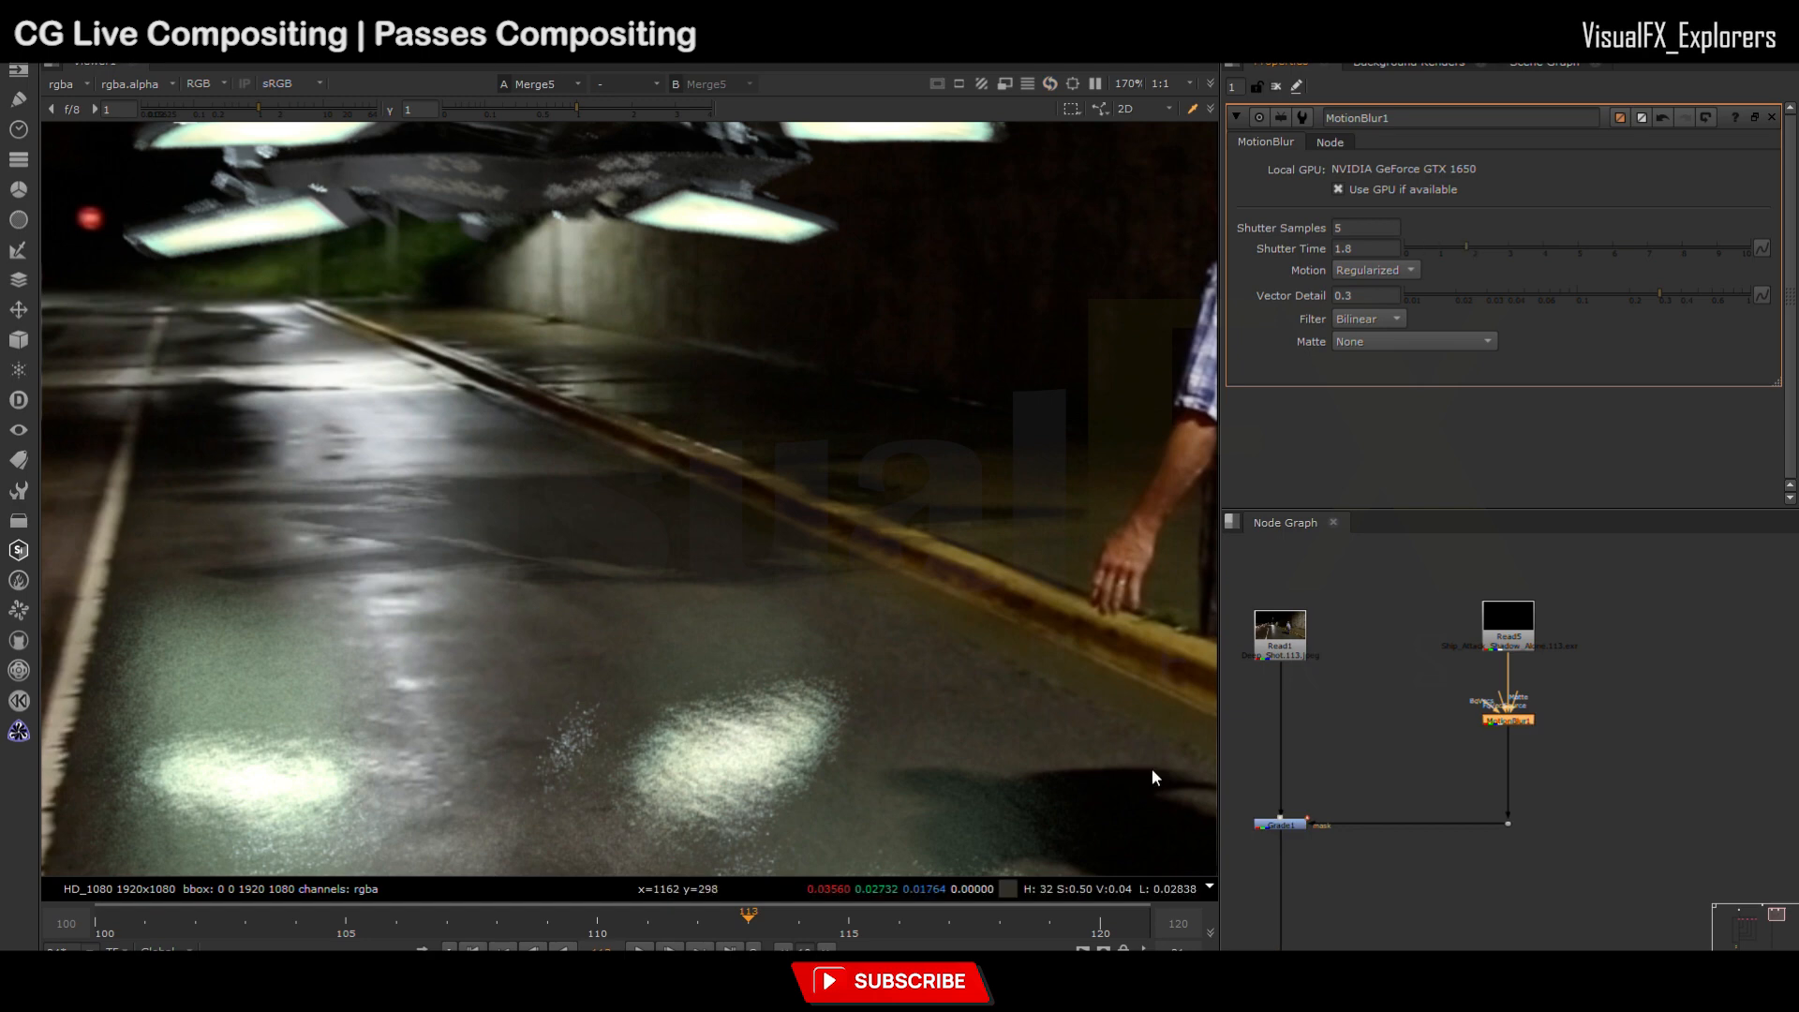
{"action": "scroll", "coordinate": [676, 676], "scroll_direction": "down", "scroll_amount": 5}
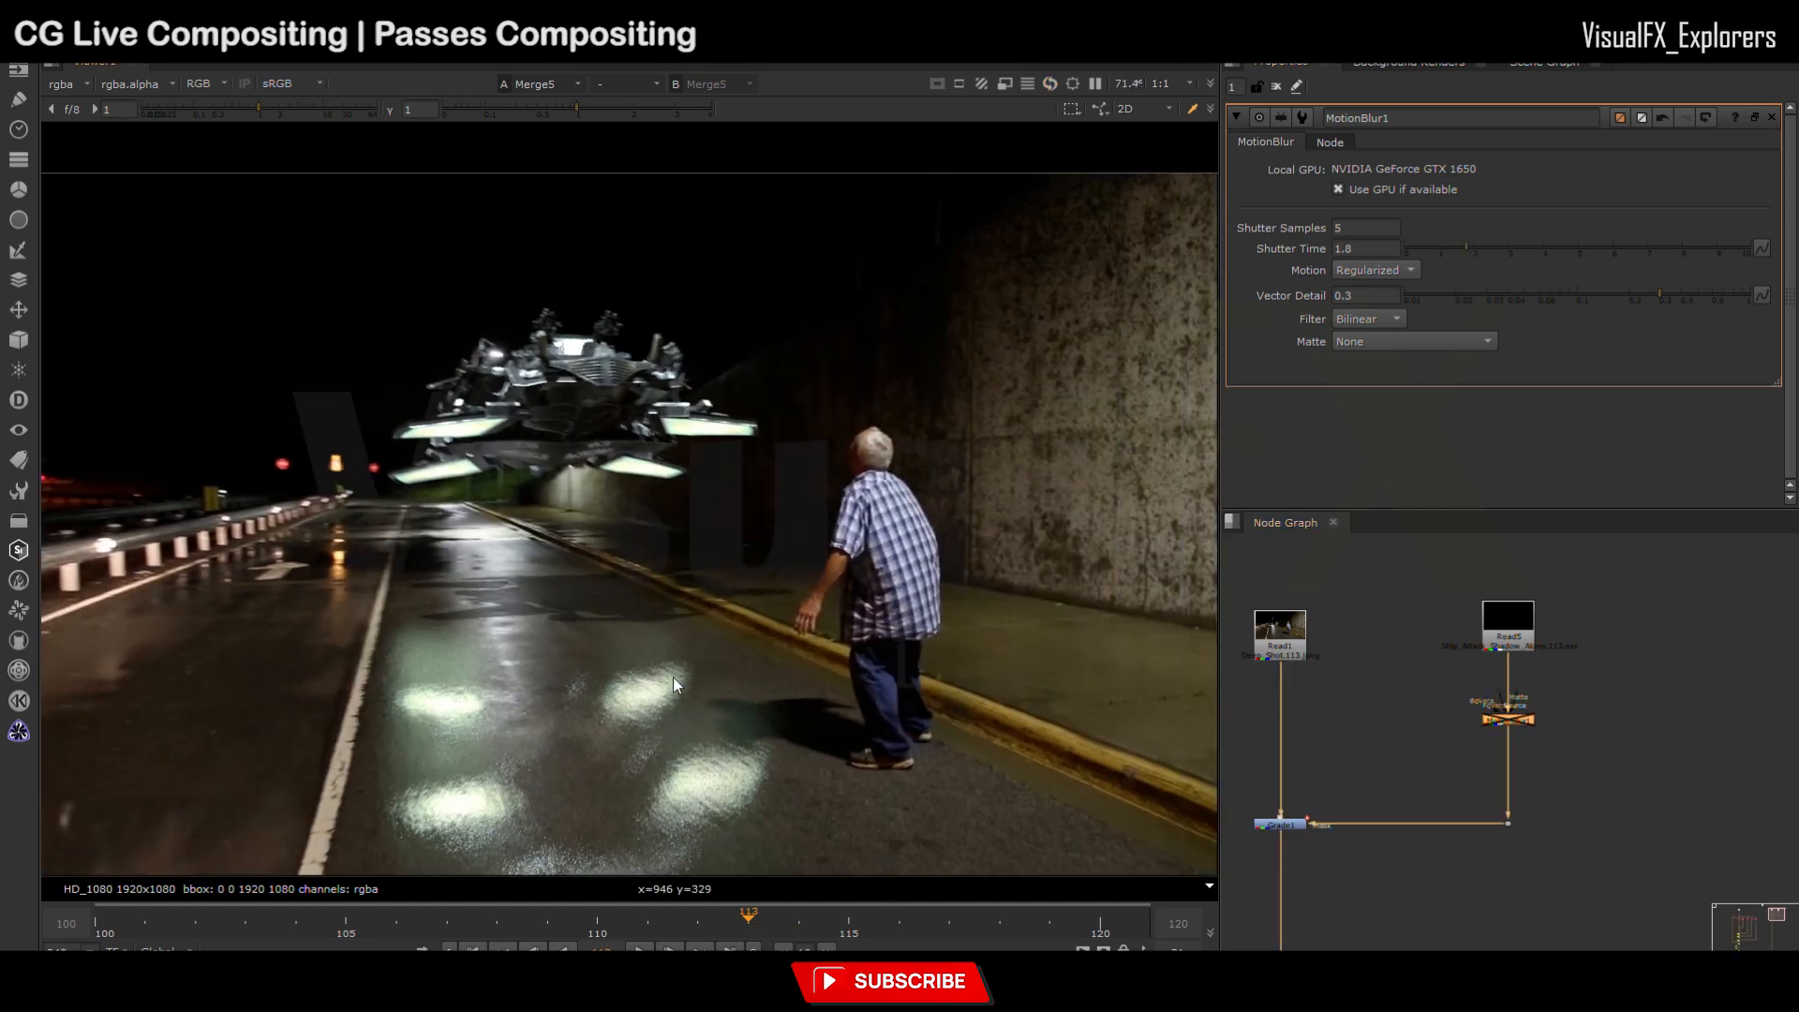
Step: Play back the composite to check the blurred shadow and review the complete node tree
{"action": "key", "text": "Home"}
{"action": "key", "text": "l"}
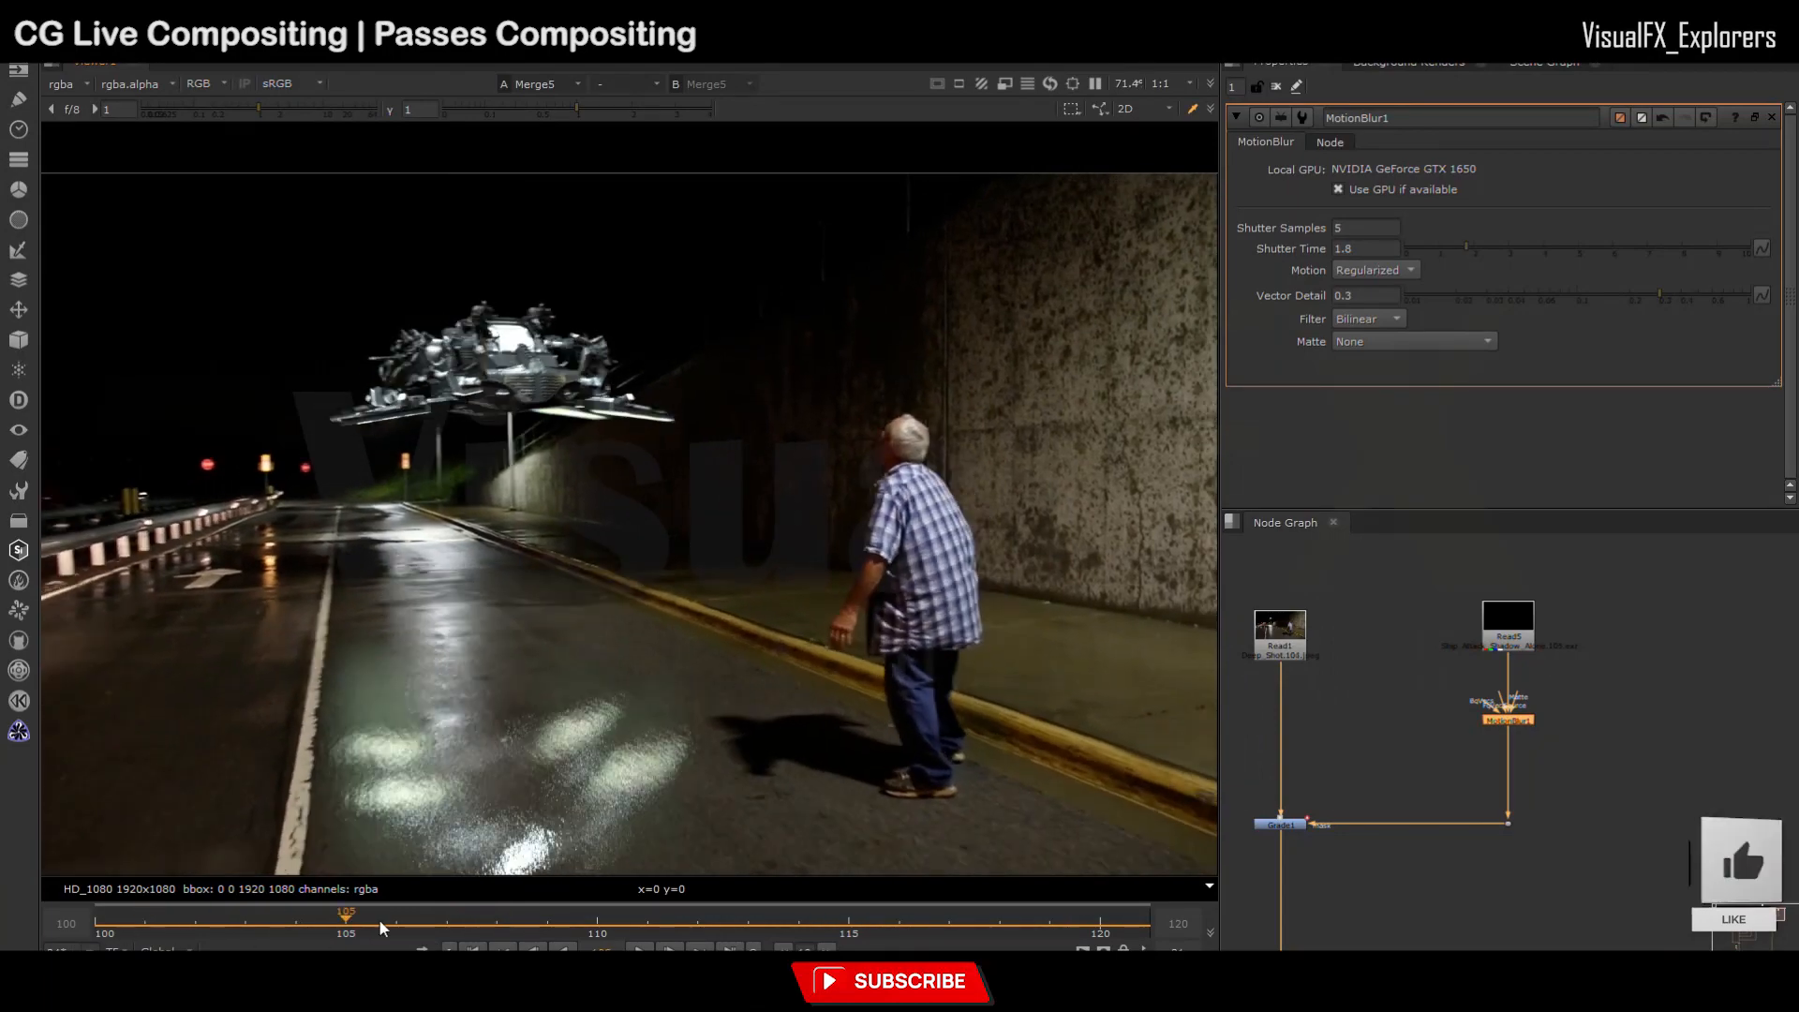
{"action": "scroll", "coordinate": [1424, 701], "scroll_direction": "down", "scroll_amount": 5}
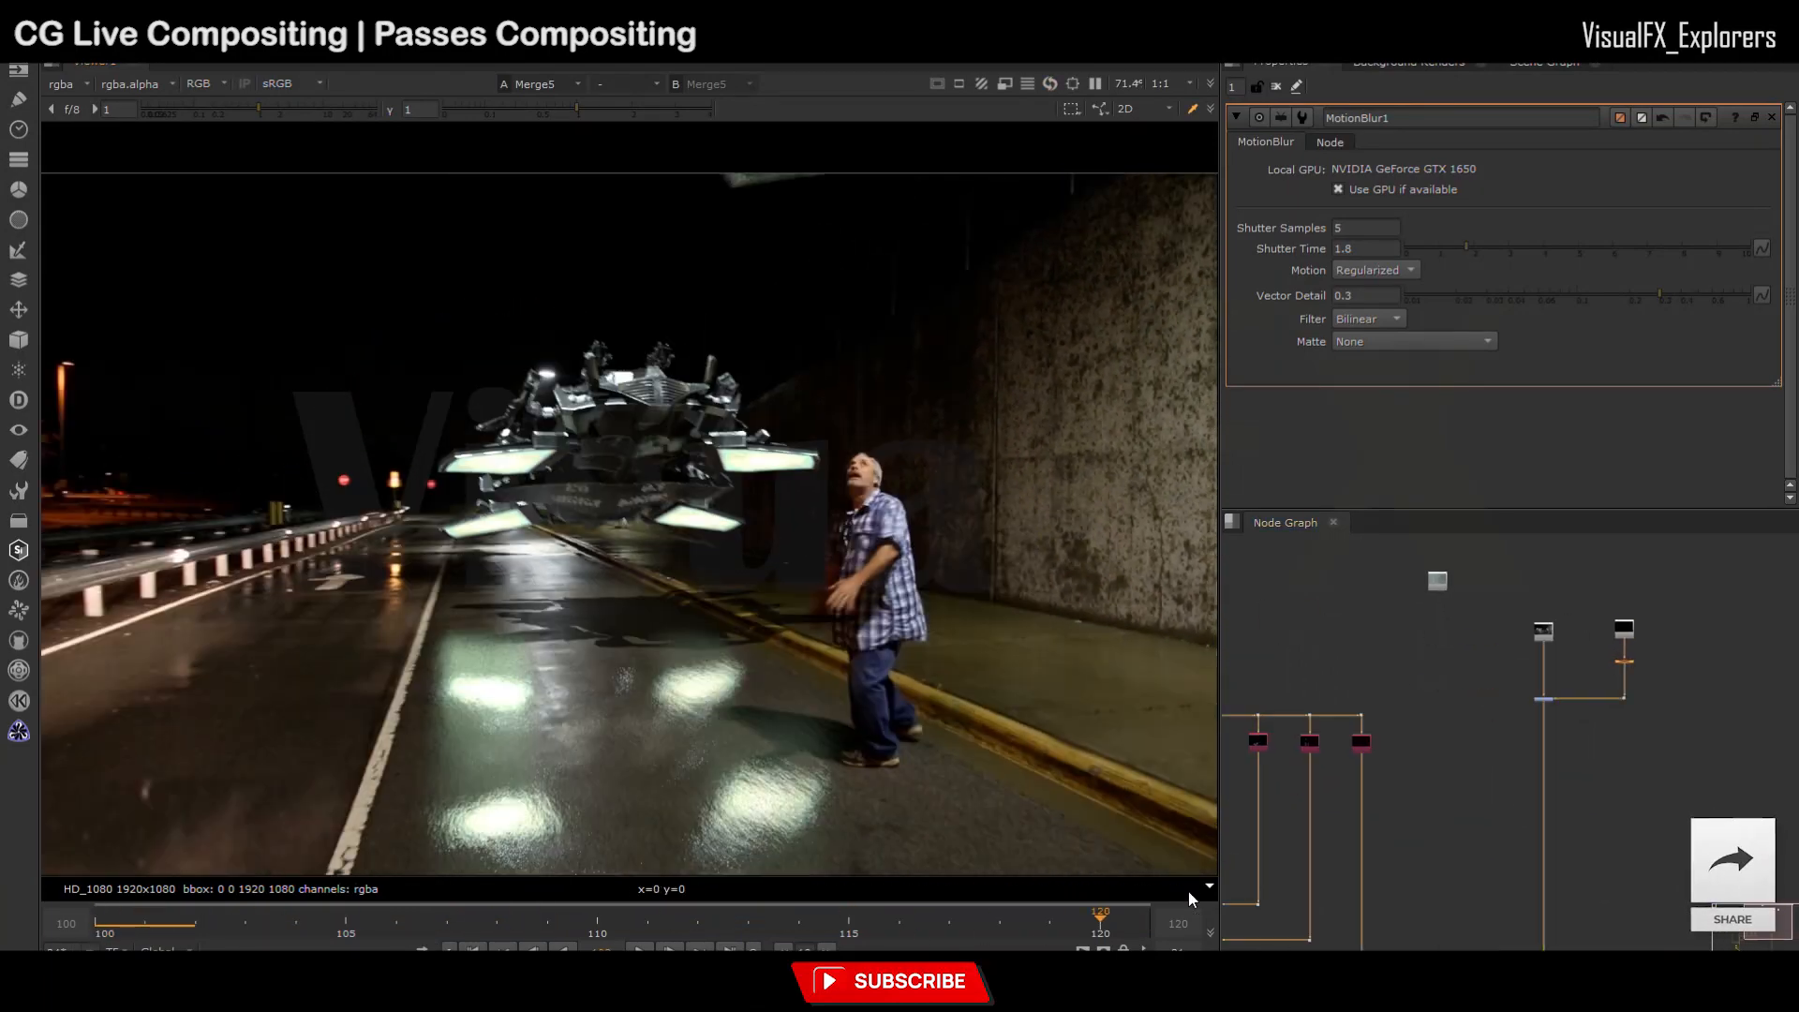
{"action": "key", "text": "ctrl+a"}
{"action": "key", "text": "f"}
{"action": "left_click_drag", "start_coordinate": [1544, 622], "coordinate": [1605, 646]}
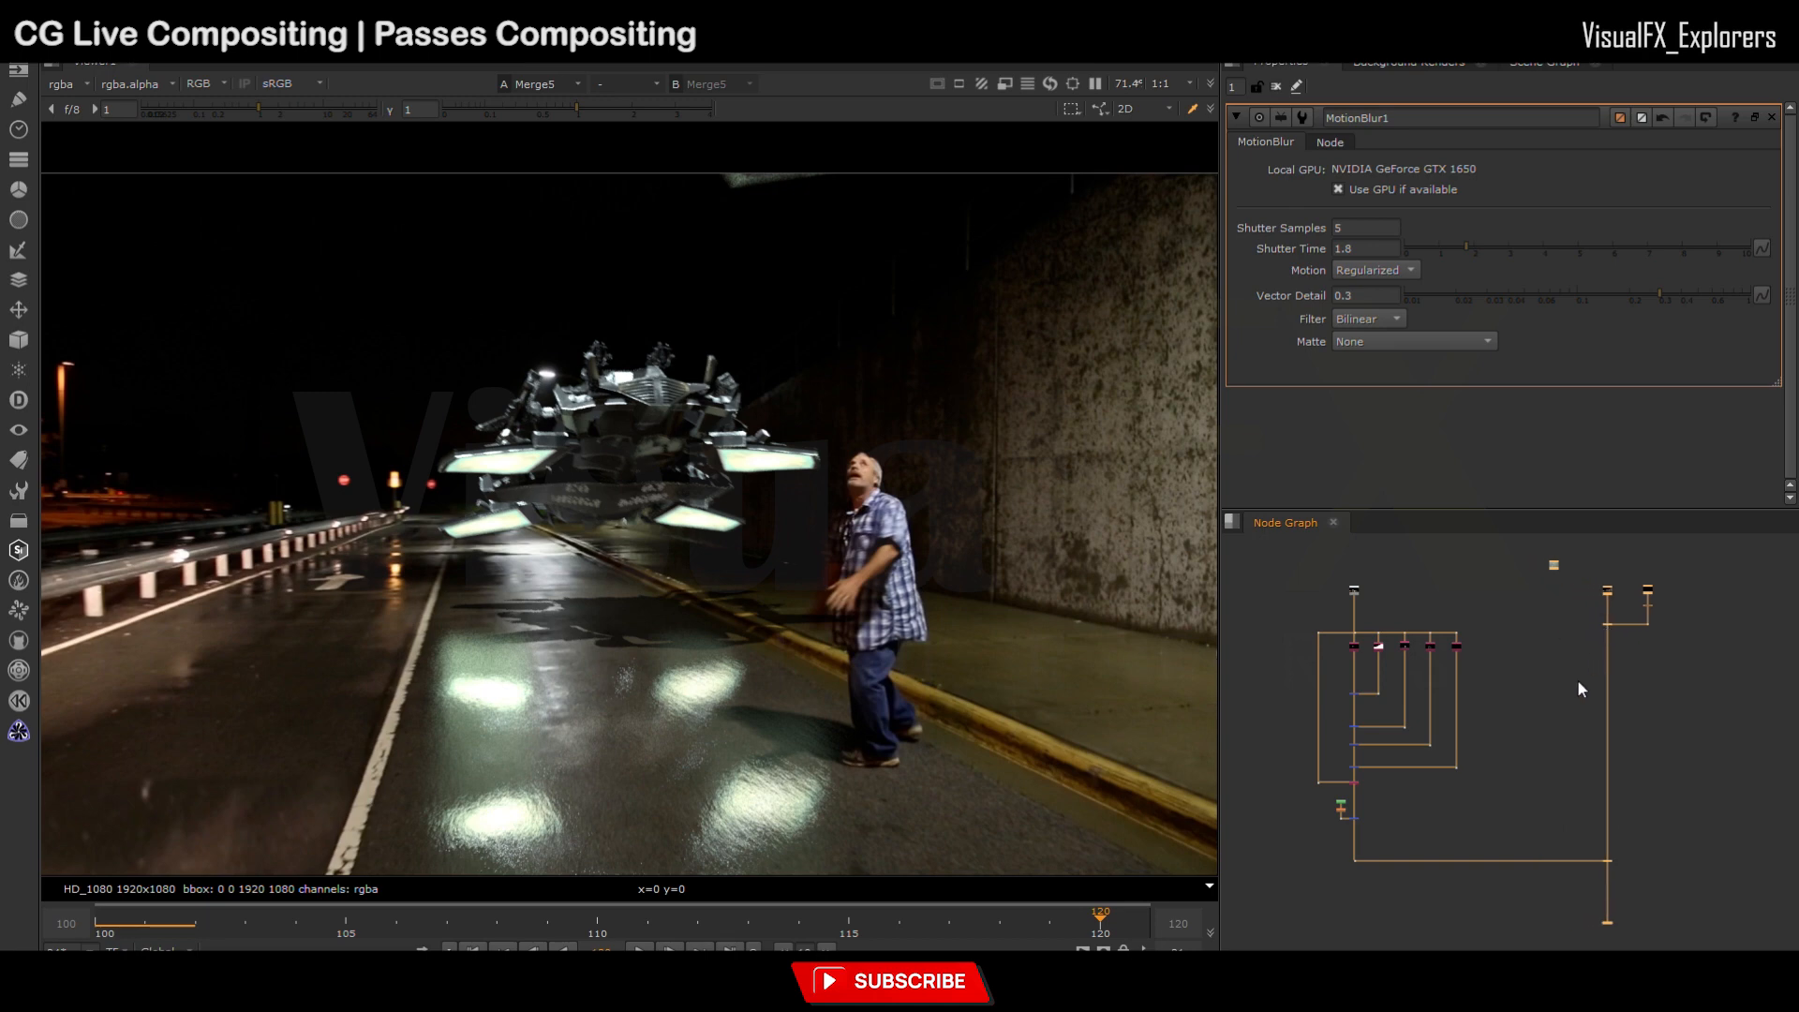
{"action": "left_click", "coordinate": [1578, 683]}
{"action": "middle_click_drag", "start_coordinate": [1578, 683], "coordinate": [1592, 629]}
{"action": "scroll", "coordinate": [1623, 806], "scroll_direction": "down", "scroll_amount": 3}
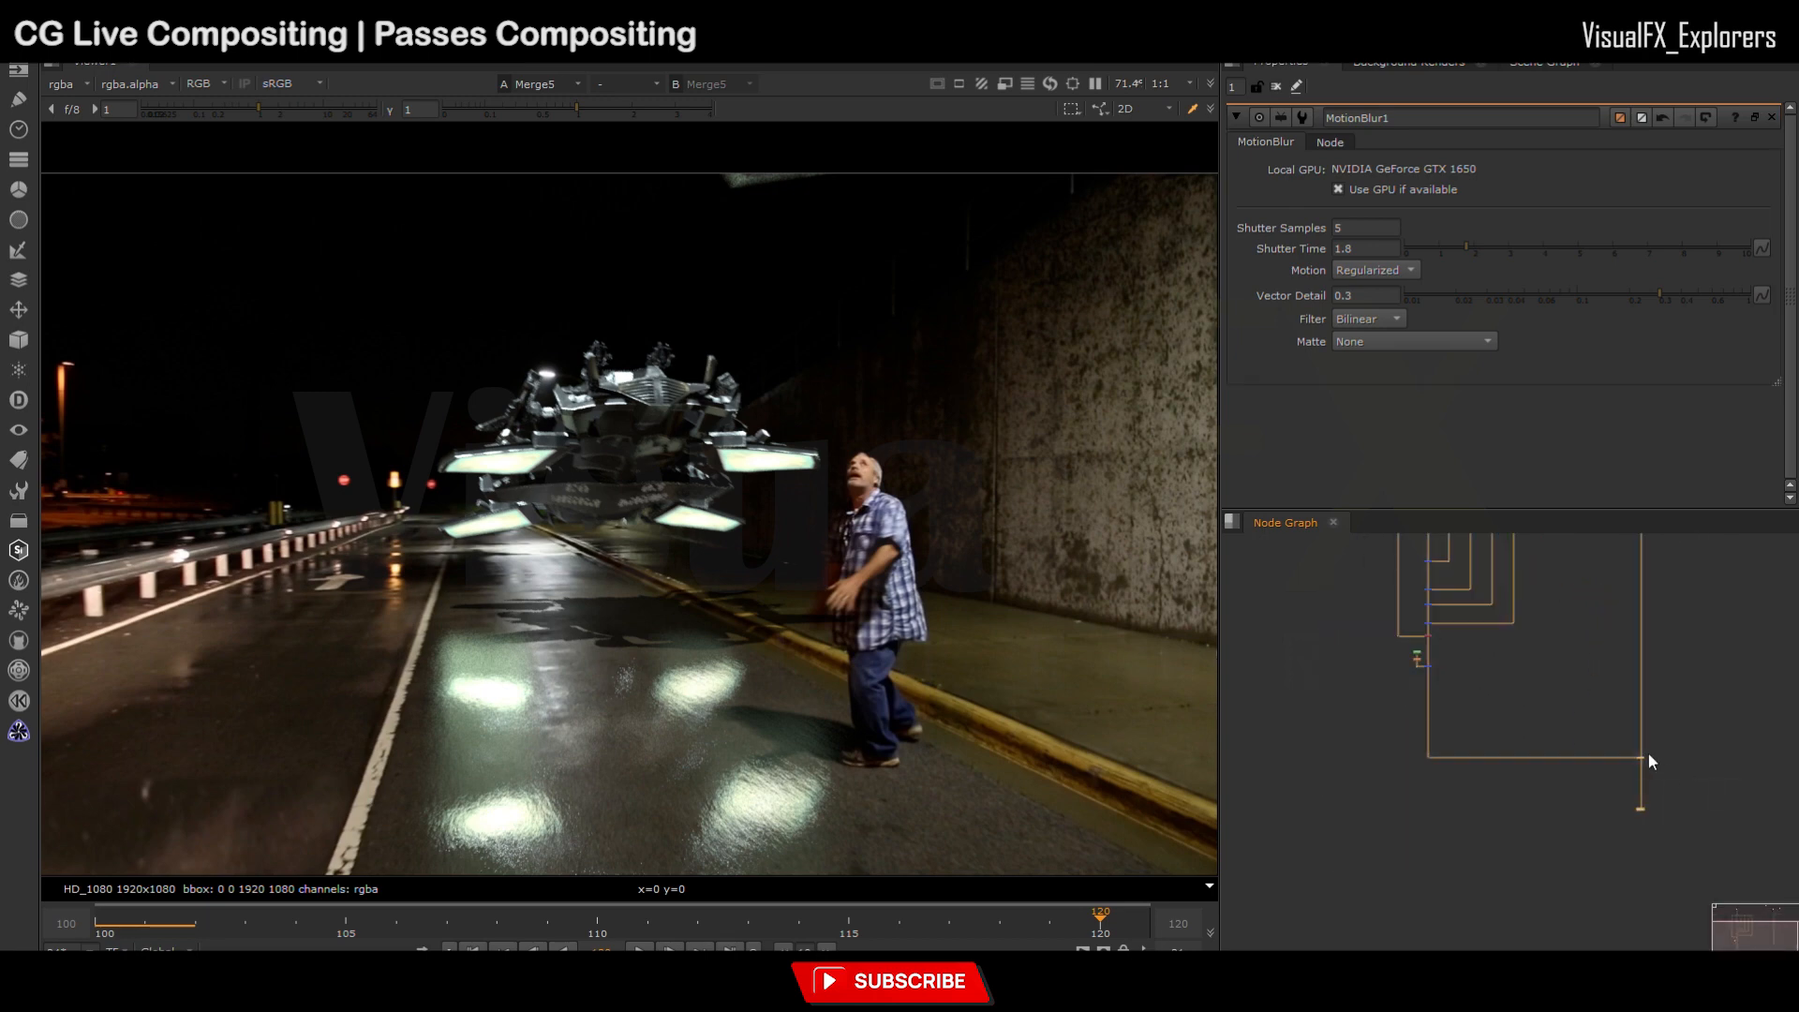
{"action": "key", "text": "minus"}
Step: Scrub through the shot and examine the guardrail, road and spaceship up close
{"action": "left_click_drag", "start_coordinate": [235, 919], "coordinate": [949, 923]}
{"action": "scroll", "coordinate": [309, 562], "scroll_direction": "up", "scroll_amount": 5}
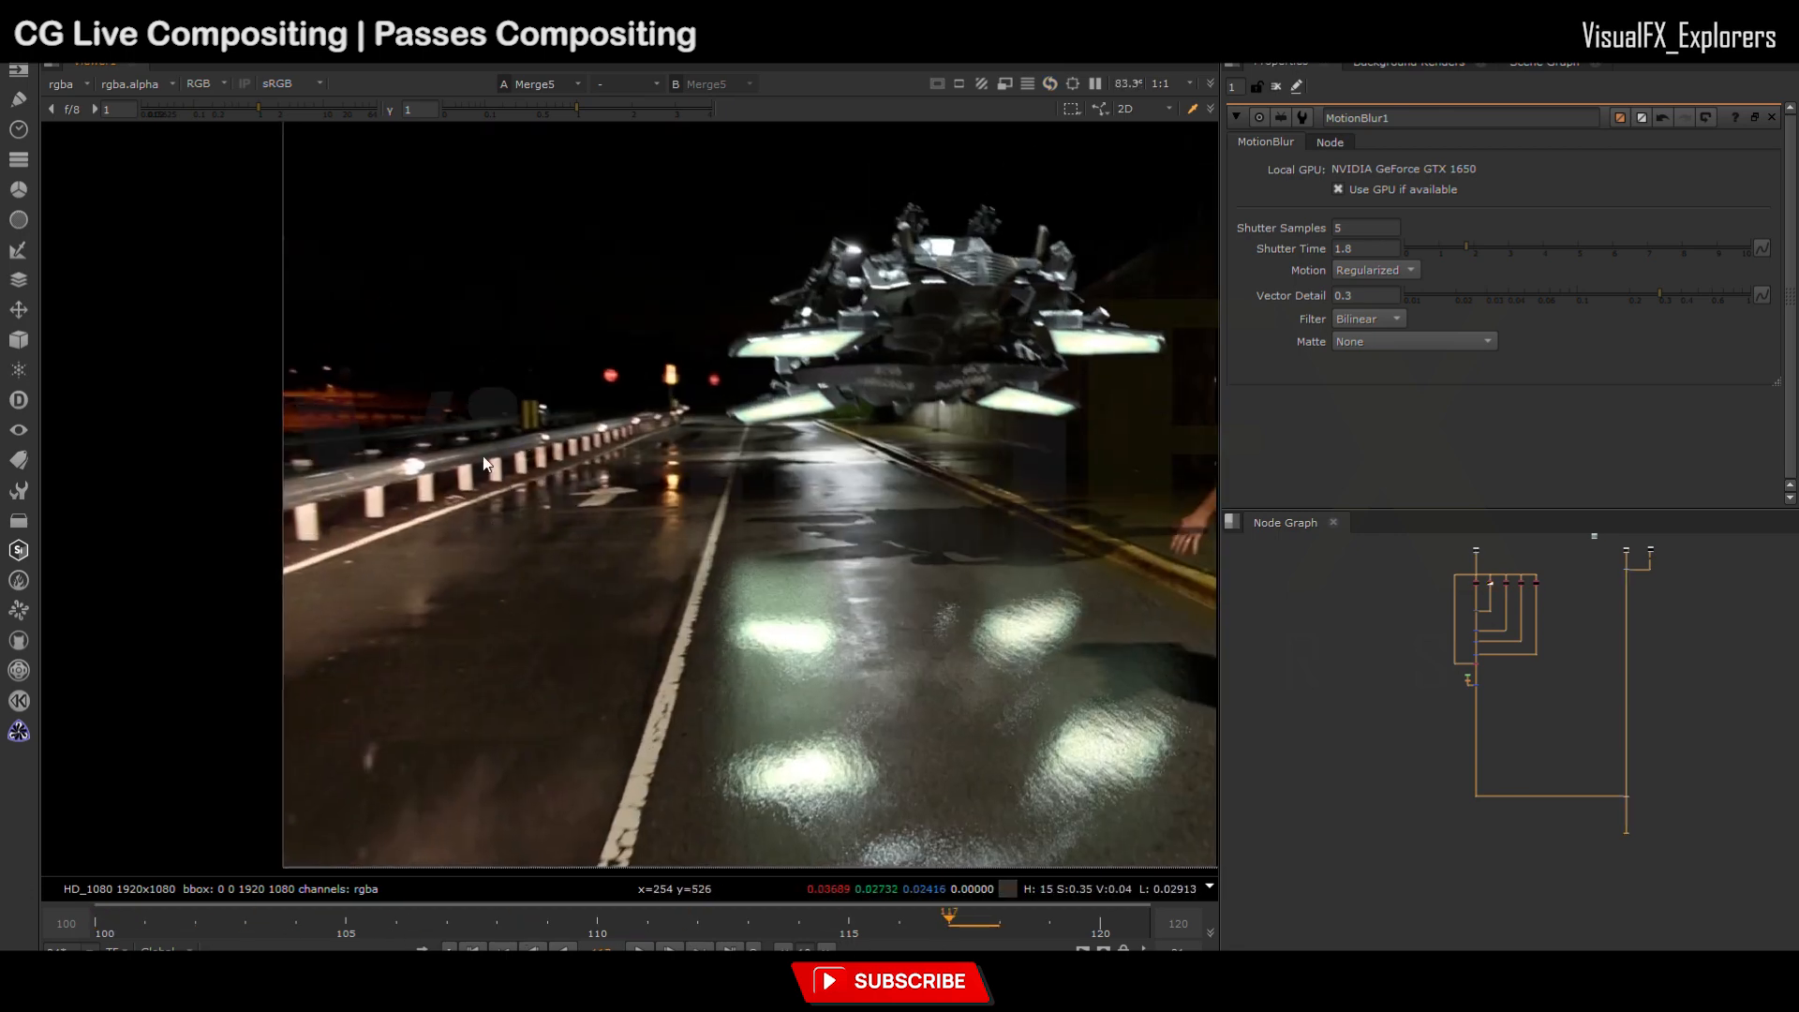
{"action": "scroll", "coordinate": [488, 480], "scroll_direction": "up", "scroll_amount": 4}
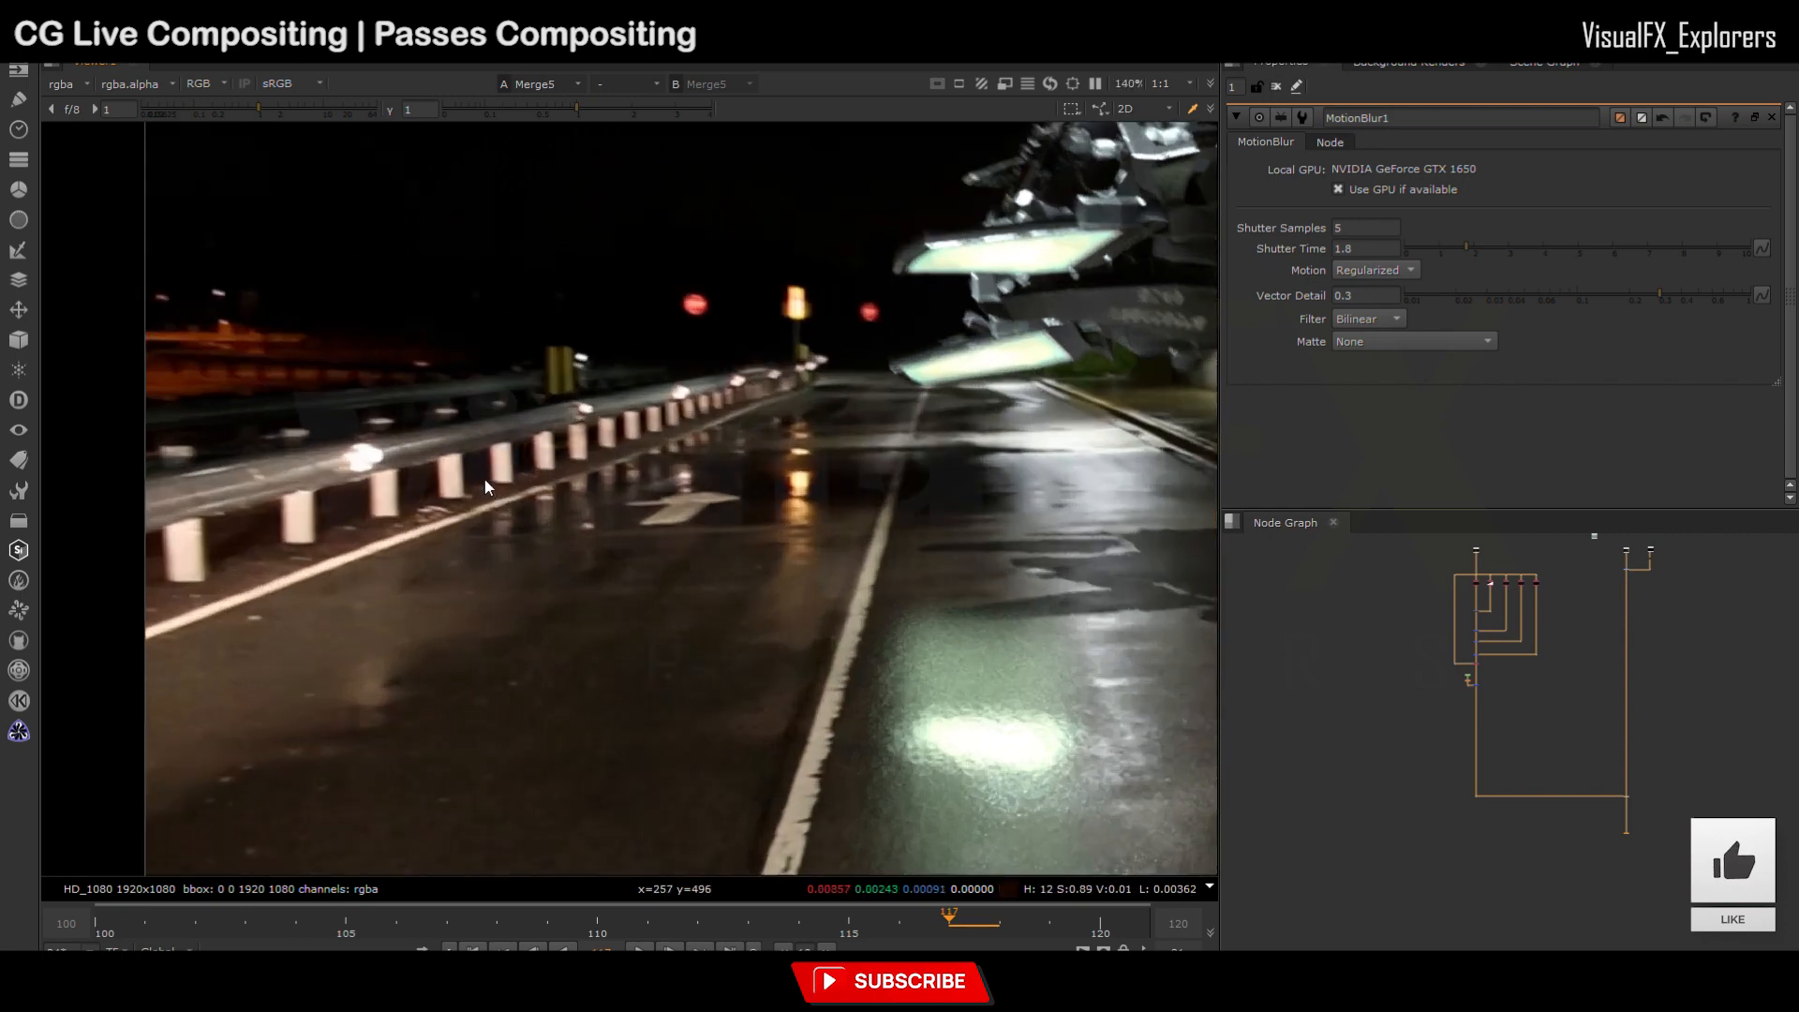
{"action": "scroll", "coordinate": [478, 462], "scroll_direction": "down", "scroll_amount": 3}
{"action": "scroll", "coordinate": [1498, 694], "scroll_direction": "up", "scroll_amount": 3}
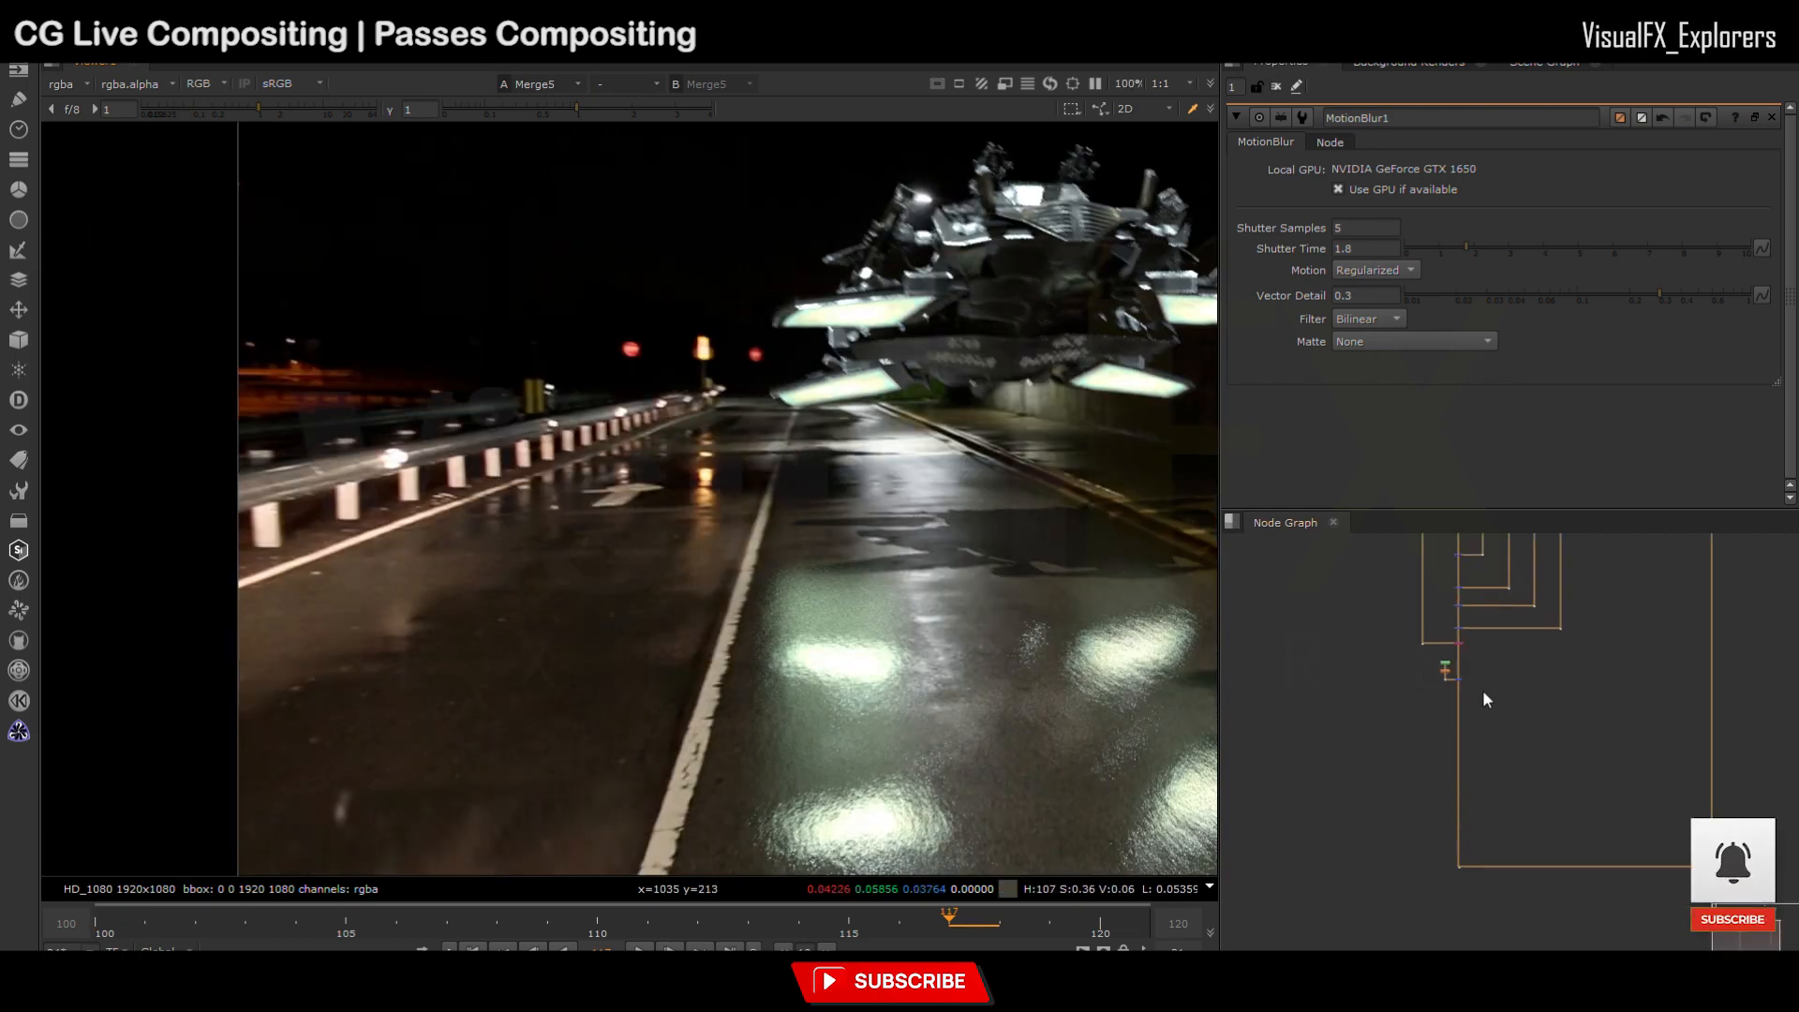
{"action": "scroll", "coordinate": [929, 697], "scroll_direction": "down", "scroll_amount": 3}
{"action": "scroll", "coordinate": [757, 671], "scroll_direction": "up", "scroll_amount": 2}
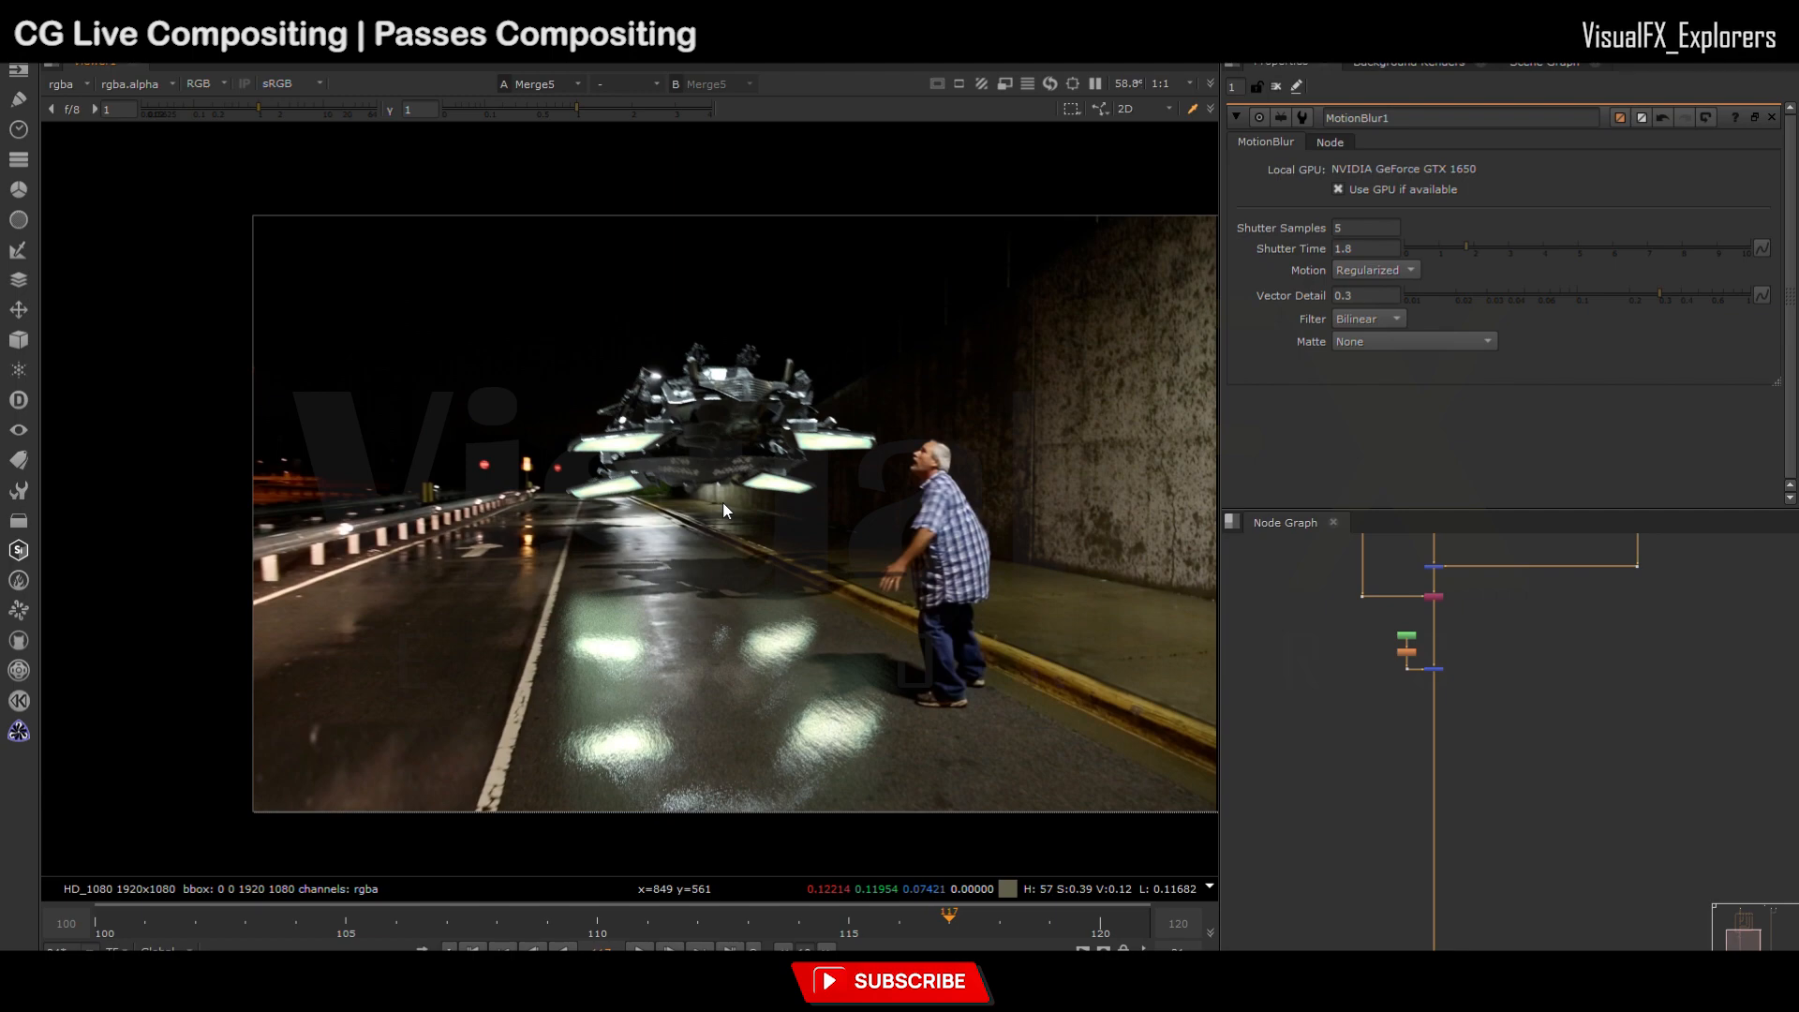
{"action": "key", "text": "l"}
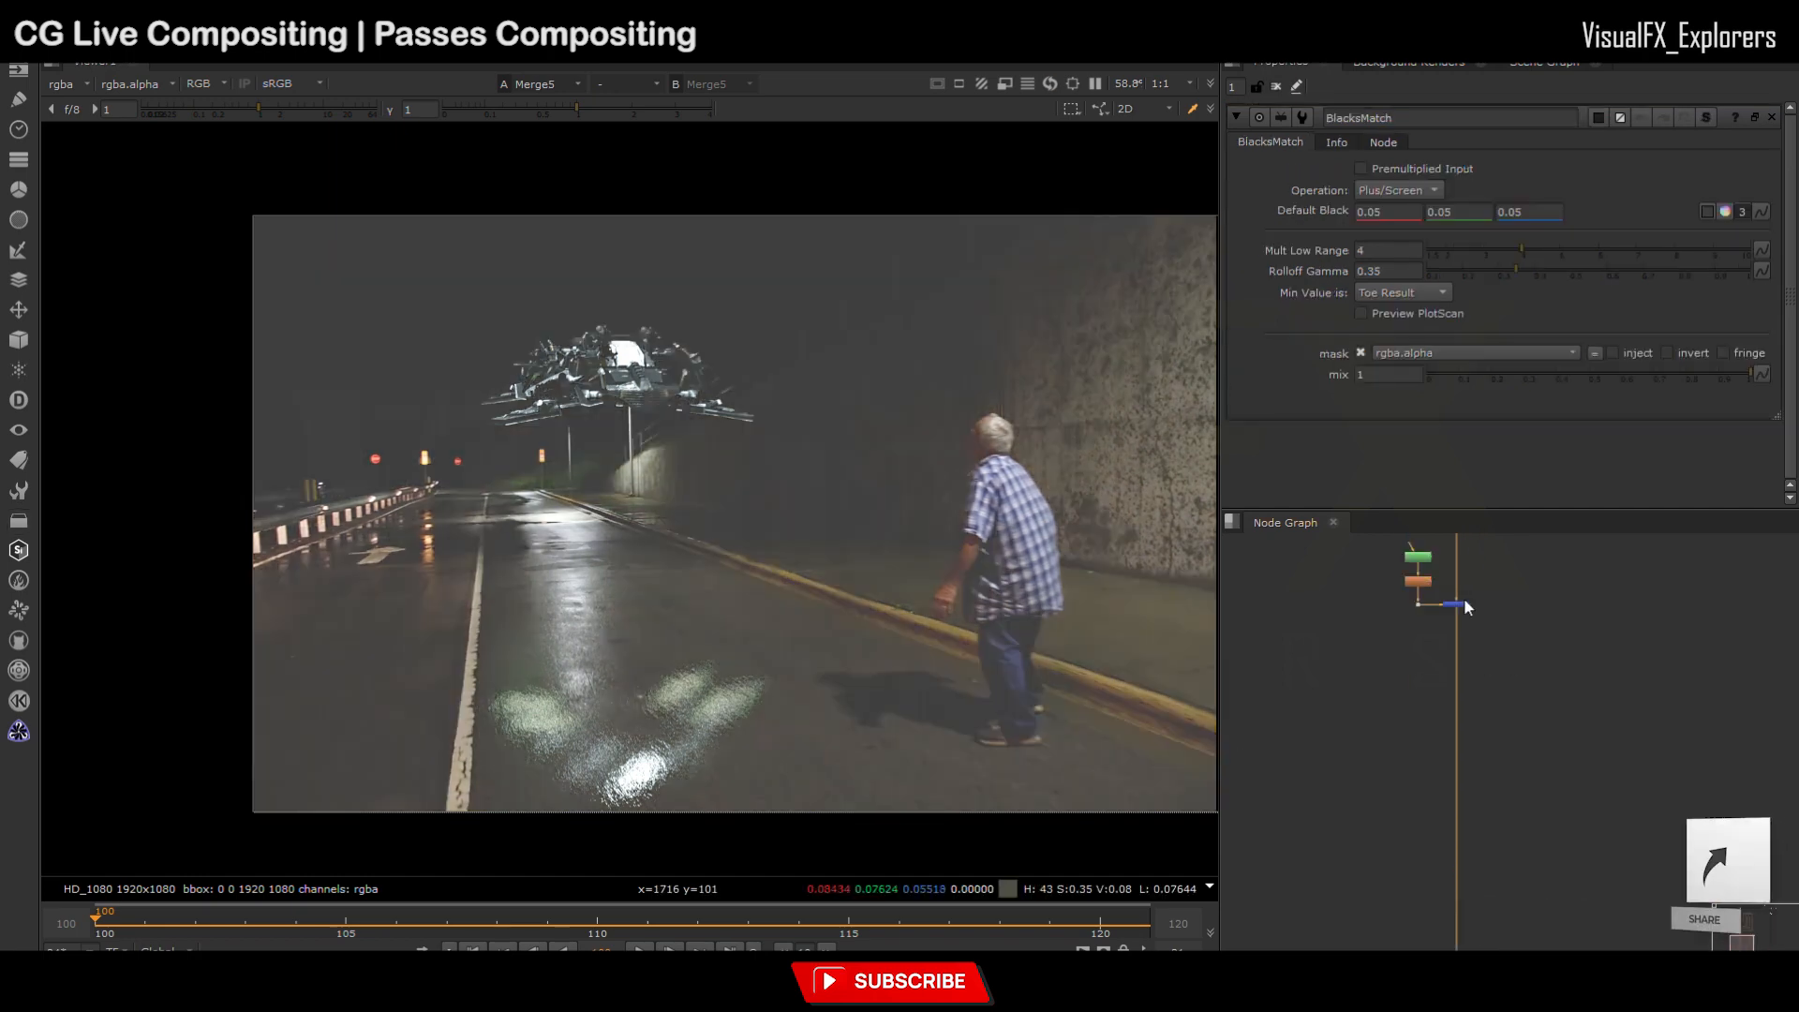
Step: Move the BlacksMatch node lower in the CG branch and enable its Premultiplied Input option
{"action": "left_click_drag", "start_coordinate": [1463, 598], "coordinate": [1486, 774]}
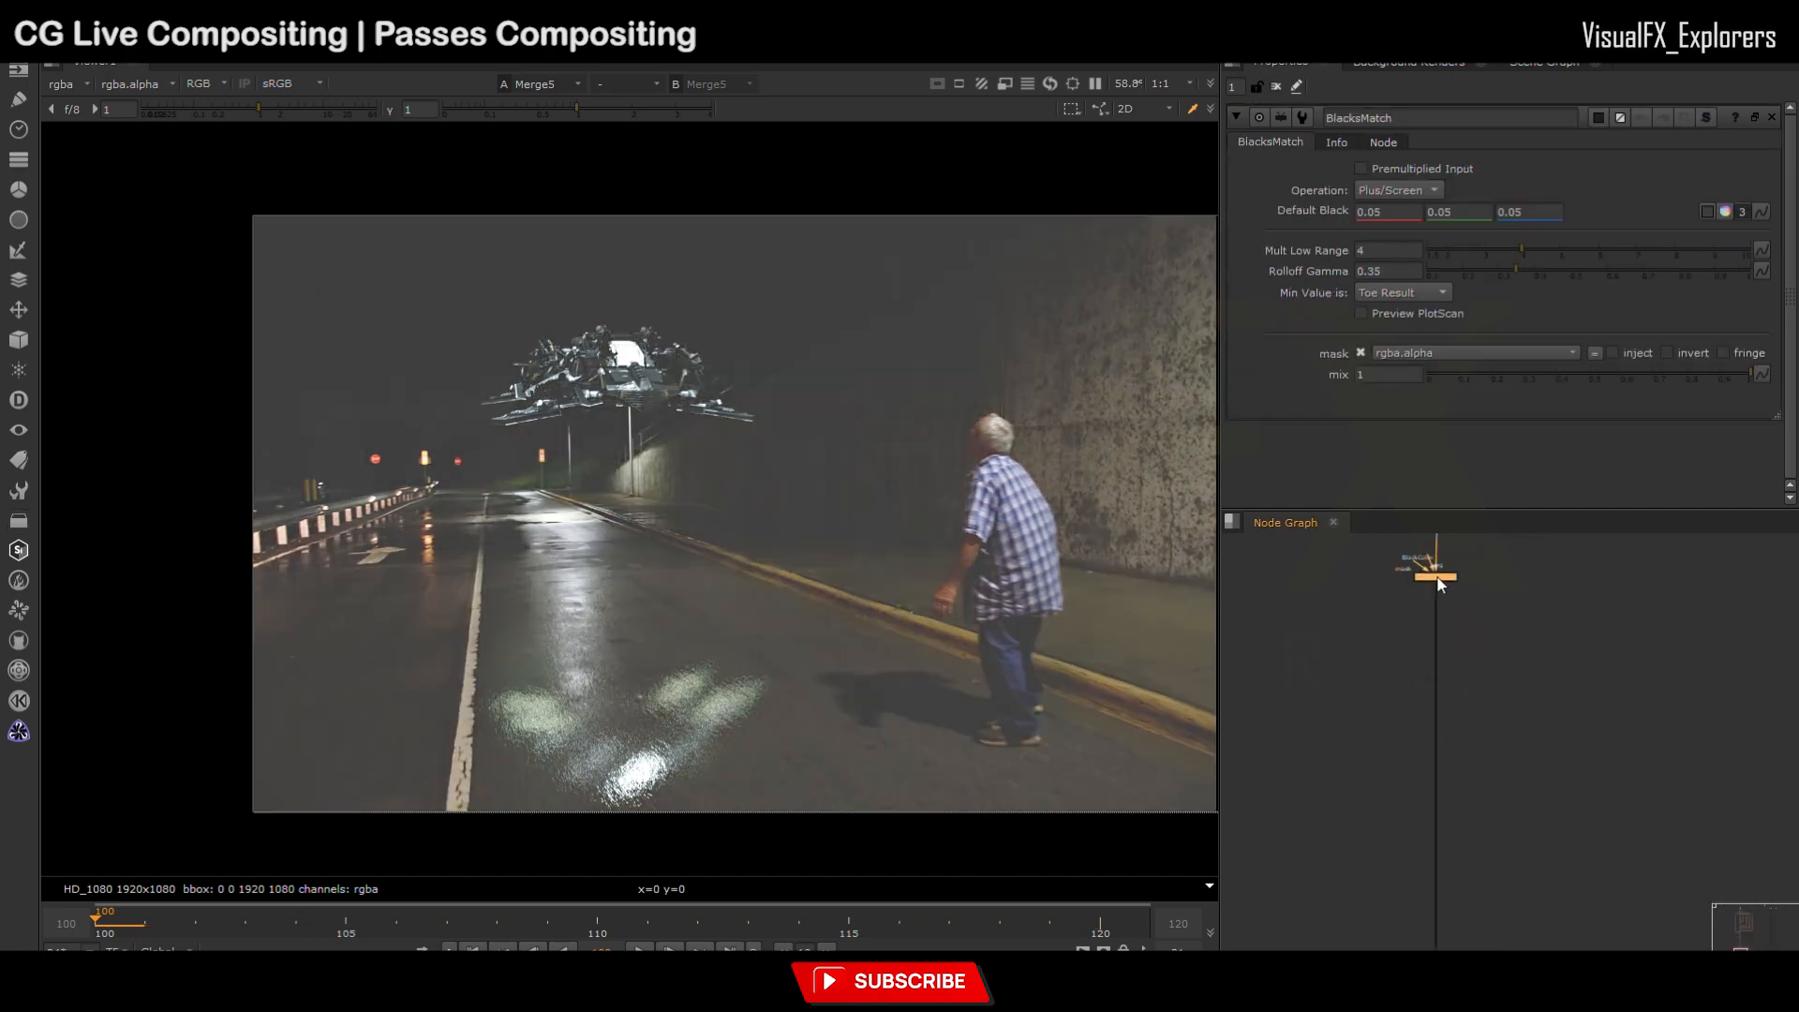
{"action": "left_click_drag", "start_coordinate": [1425, 562], "coordinate": [1417, 761]}
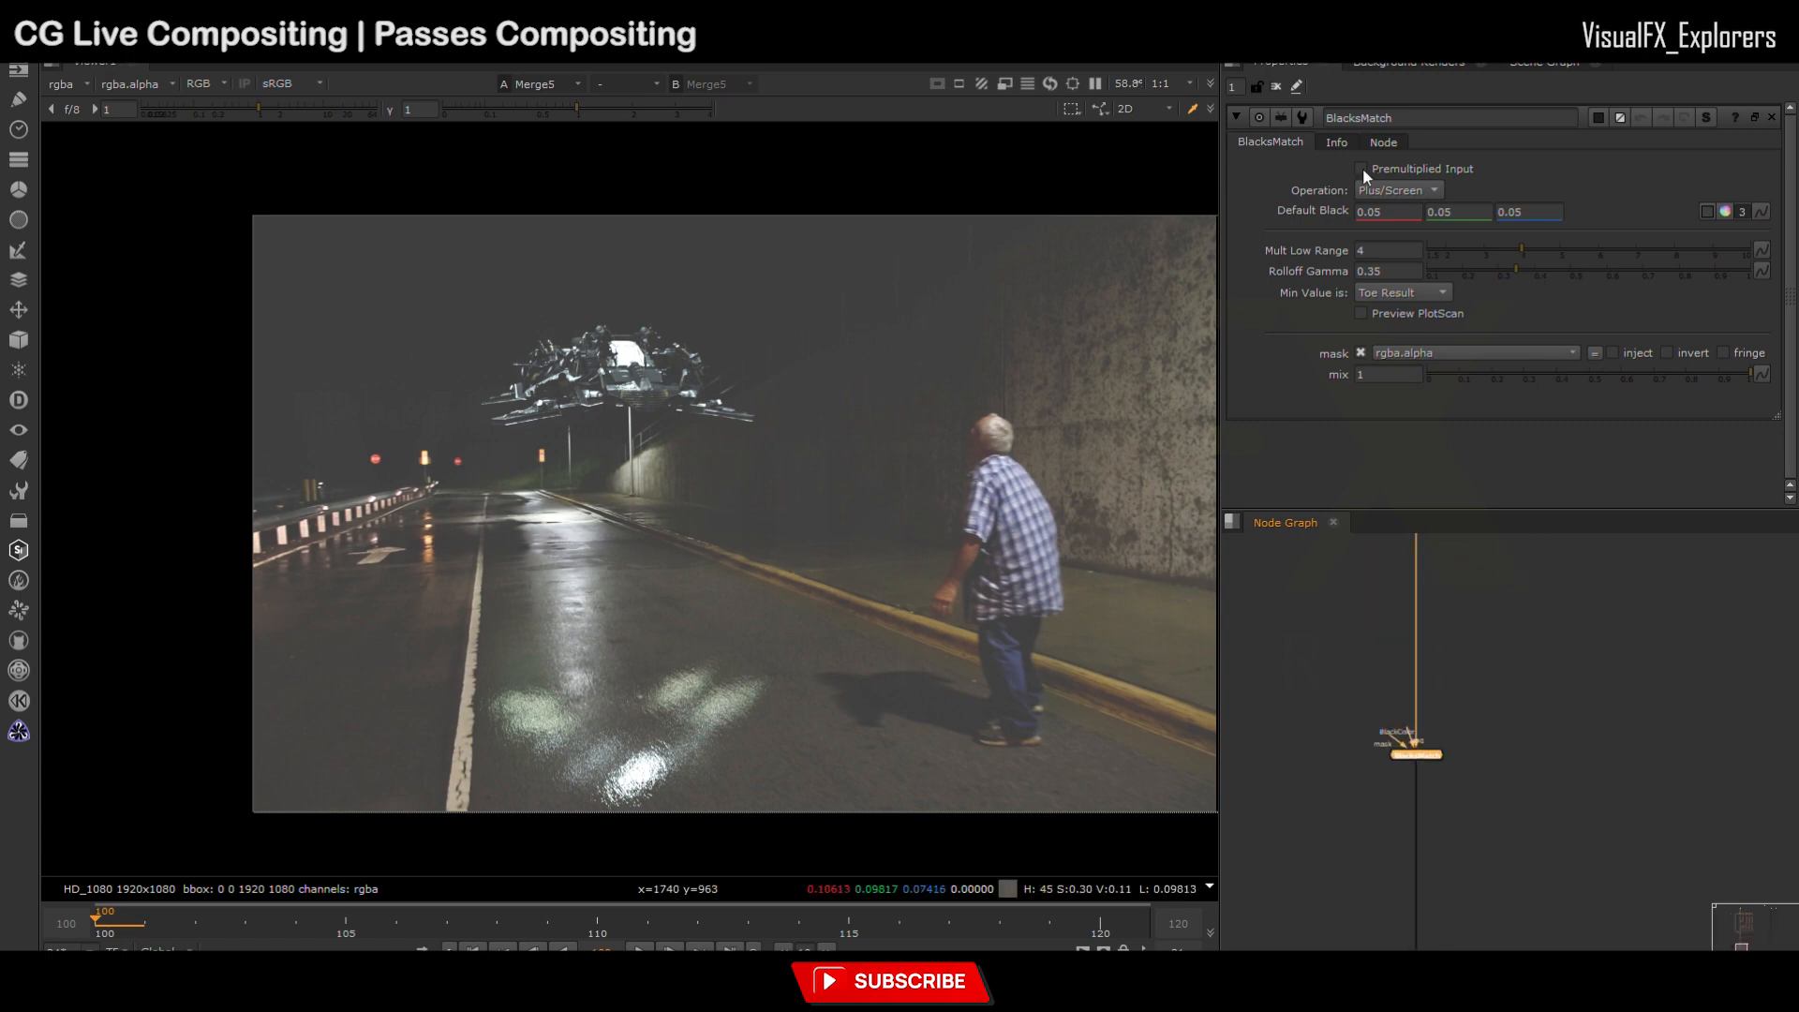
{"action": "left_click", "coordinate": [1360, 169]}
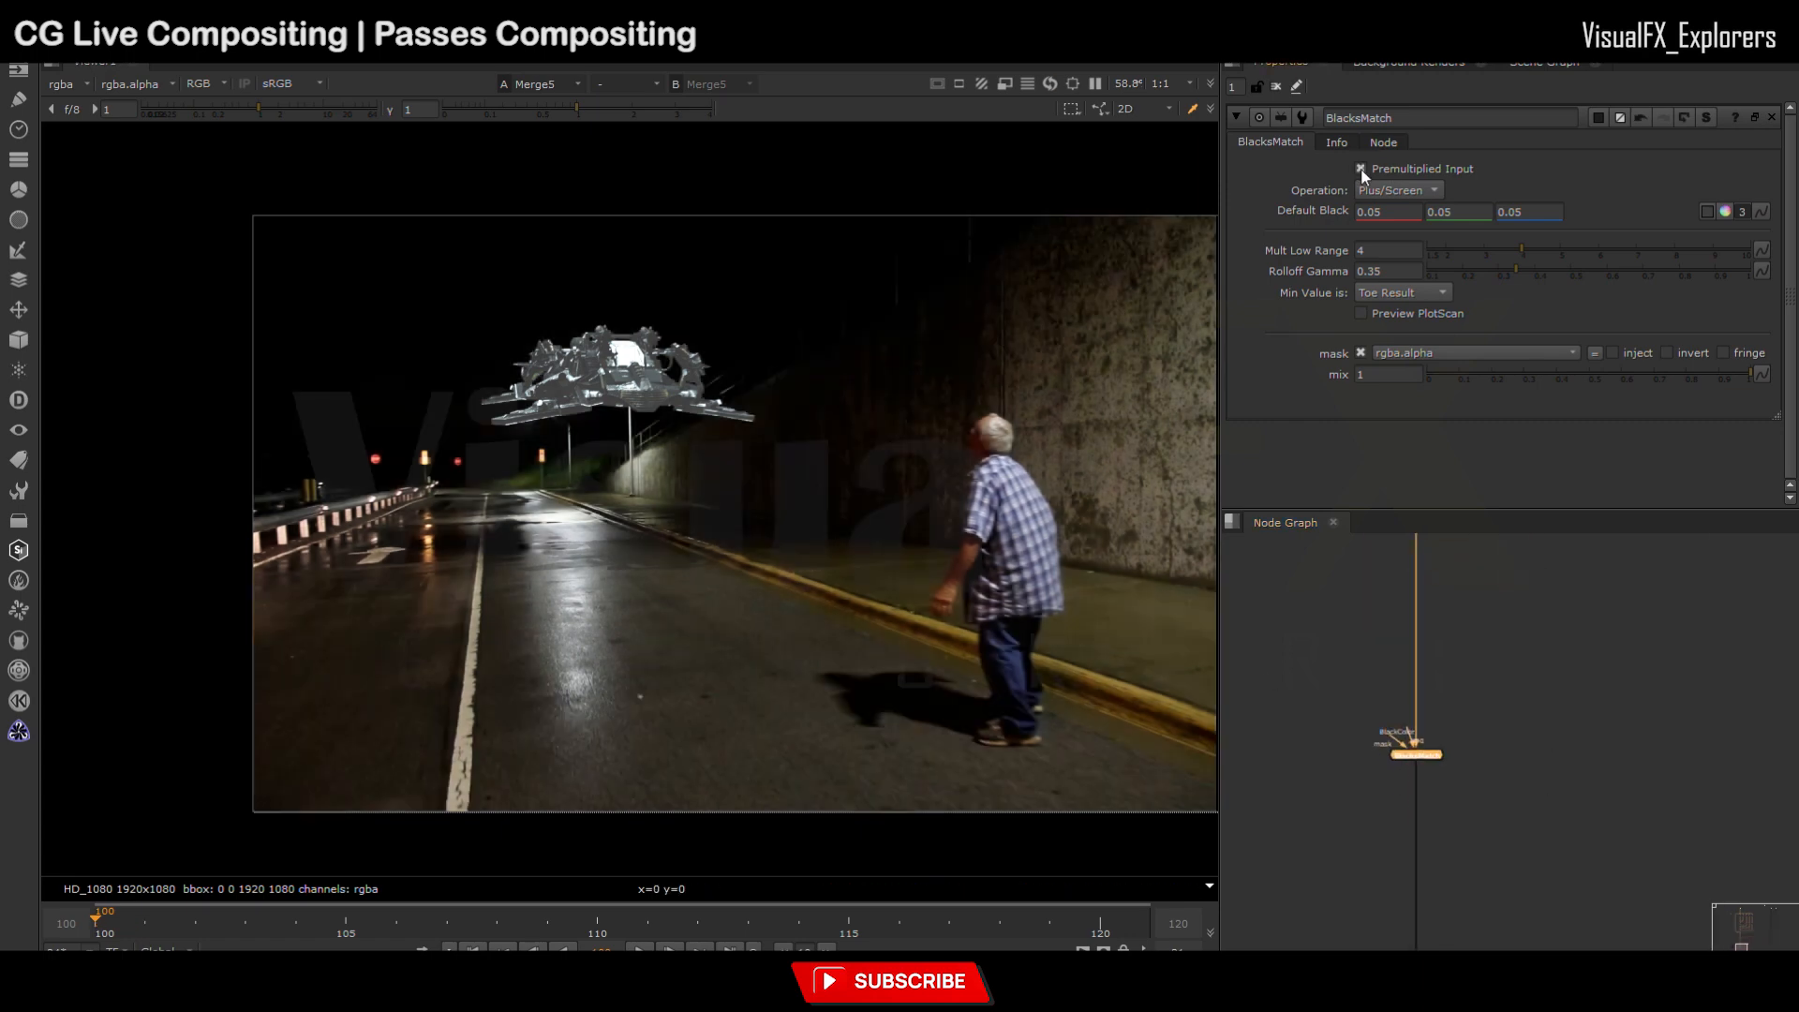
{"action": "scroll", "coordinate": [1014, 504], "scroll_direction": "down", "scroll_amount": 2}
{"action": "scroll", "coordinate": [1433, 744], "scroll_direction": "up", "scroll_amount": 2}
{"action": "scroll", "coordinate": [1576, 667], "scroll_direction": "down", "scroll_amount": 5}
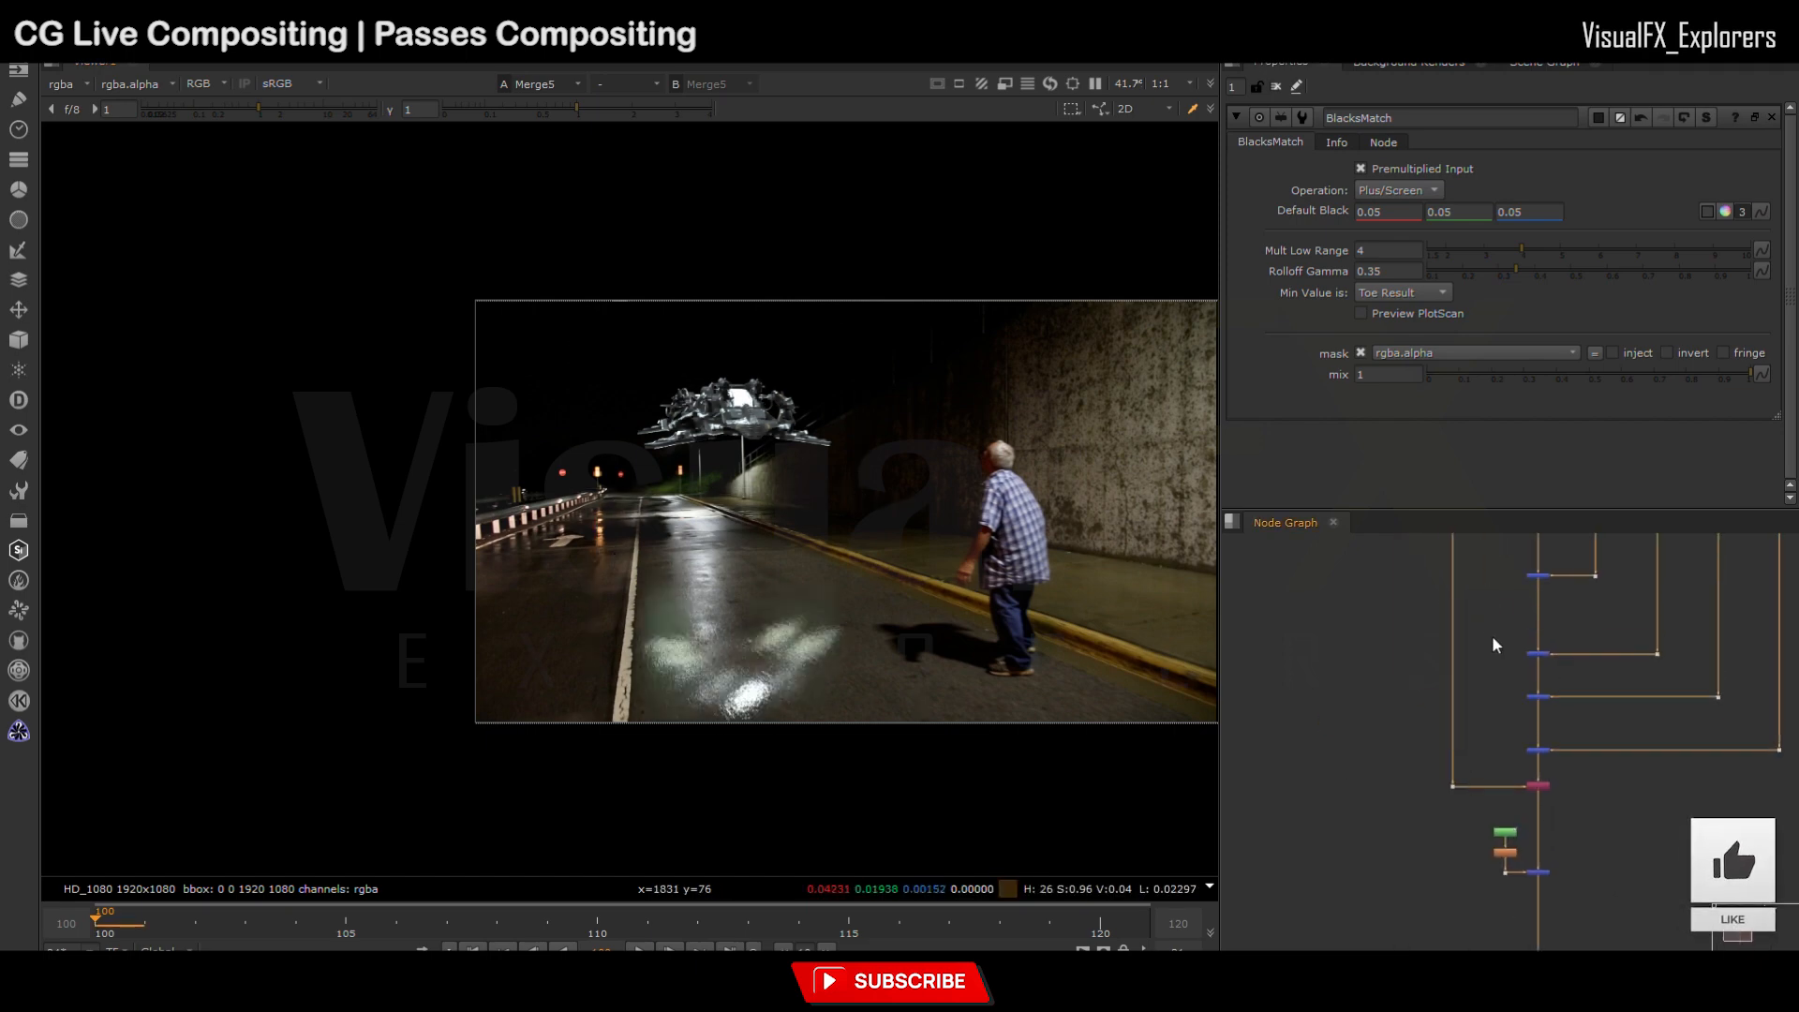
Step: Duplicate the direct diffuse Shuffle node and bend its connection to the CG source with a dot
{"action": "middle_click_drag", "start_coordinate": [1498, 627], "coordinate": [1555, 806]}
{"action": "scroll", "coordinate": [1555, 805], "scroll_direction": "up", "scroll_amount": 3}
{"action": "double_click", "coordinate": [1628, 785]}
{"action": "key", "text": "ctrl+c"}
{"action": "left_click", "coordinate": [1276, 768]}
{"action": "key", "text": "ctrl+v"}
{"action": "left_click_drag", "start_coordinate": [1318, 820], "coordinate": [1439, 798]}
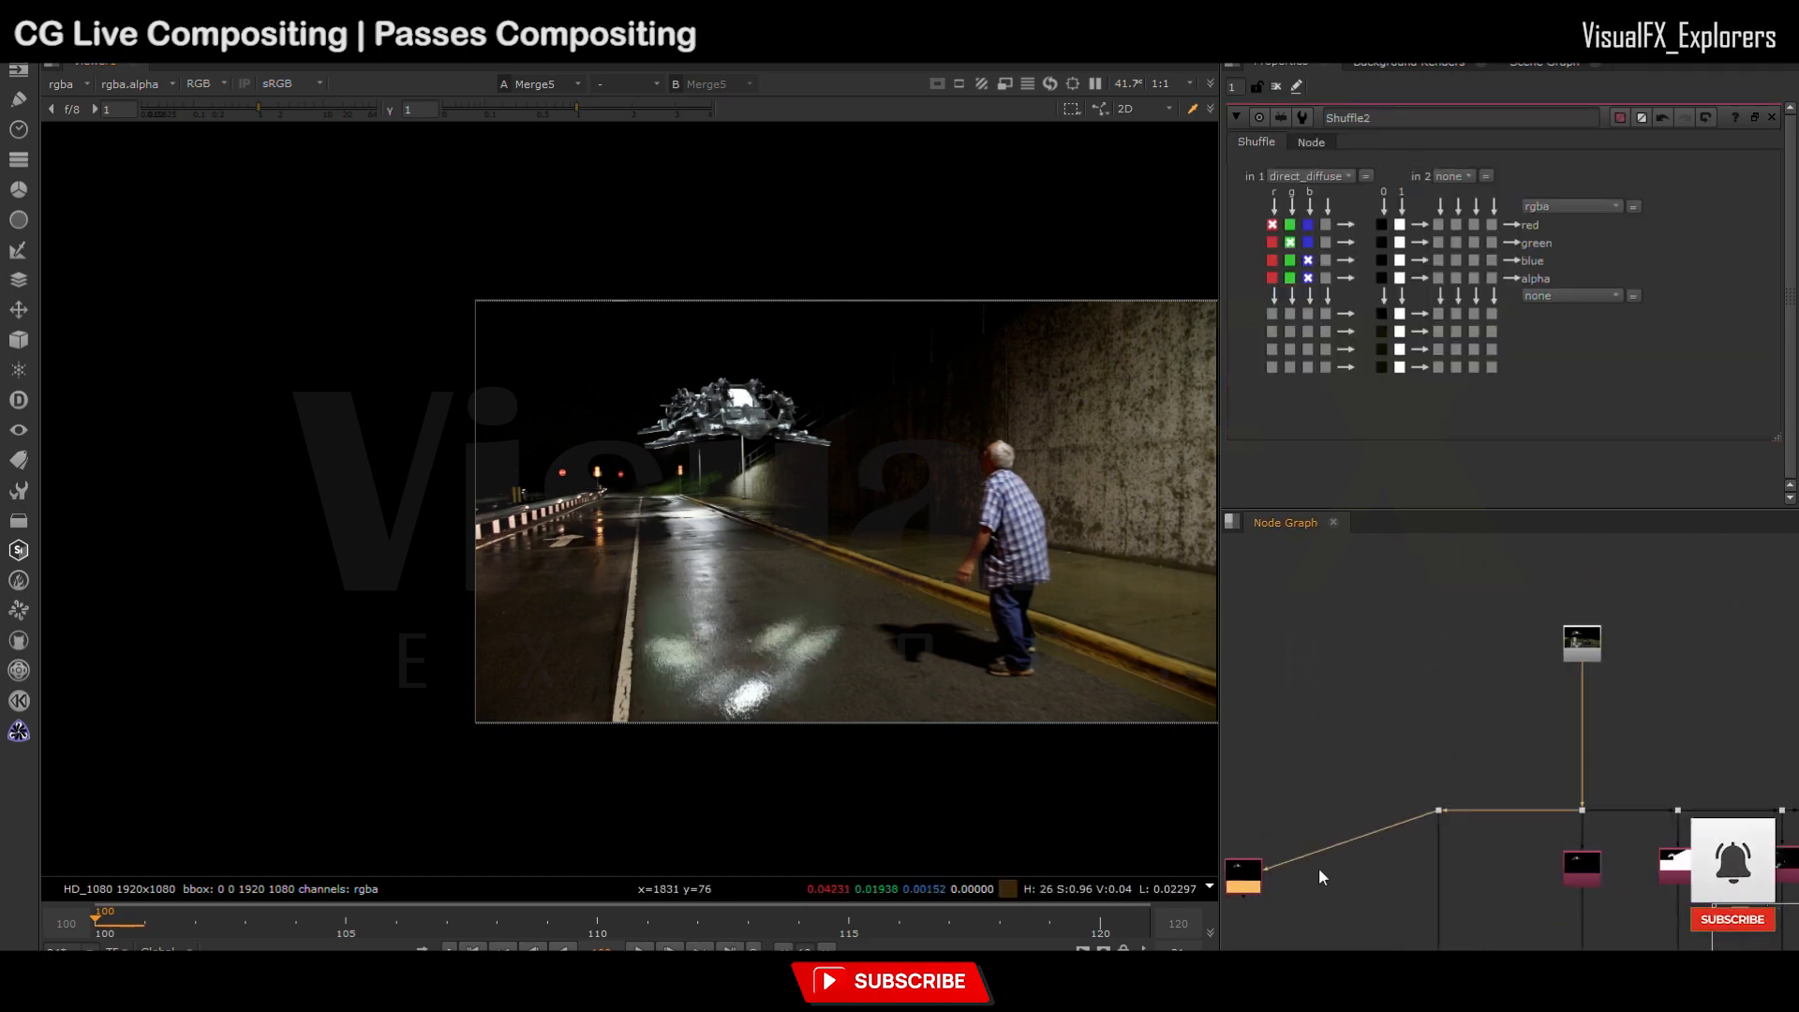
Step: View the duplicated Shuffle node and set the open Shuffle2's first input to the ID layer
{"action": "middle_click_drag", "start_coordinate": [1244, 872], "coordinate": [1334, 761]}
{"action": "scroll", "coordinate": [1335, 760], "scroll_direction": "up", "scroll_amount": 3}
{"action": "left_click", "coordinate": [1334, 776]}
{"action": "key", "text": "1"}
{"action": "left_click", "coordinate": [1310, 176]}
{"action": "left_click", "coordinate": [1324, 266]}
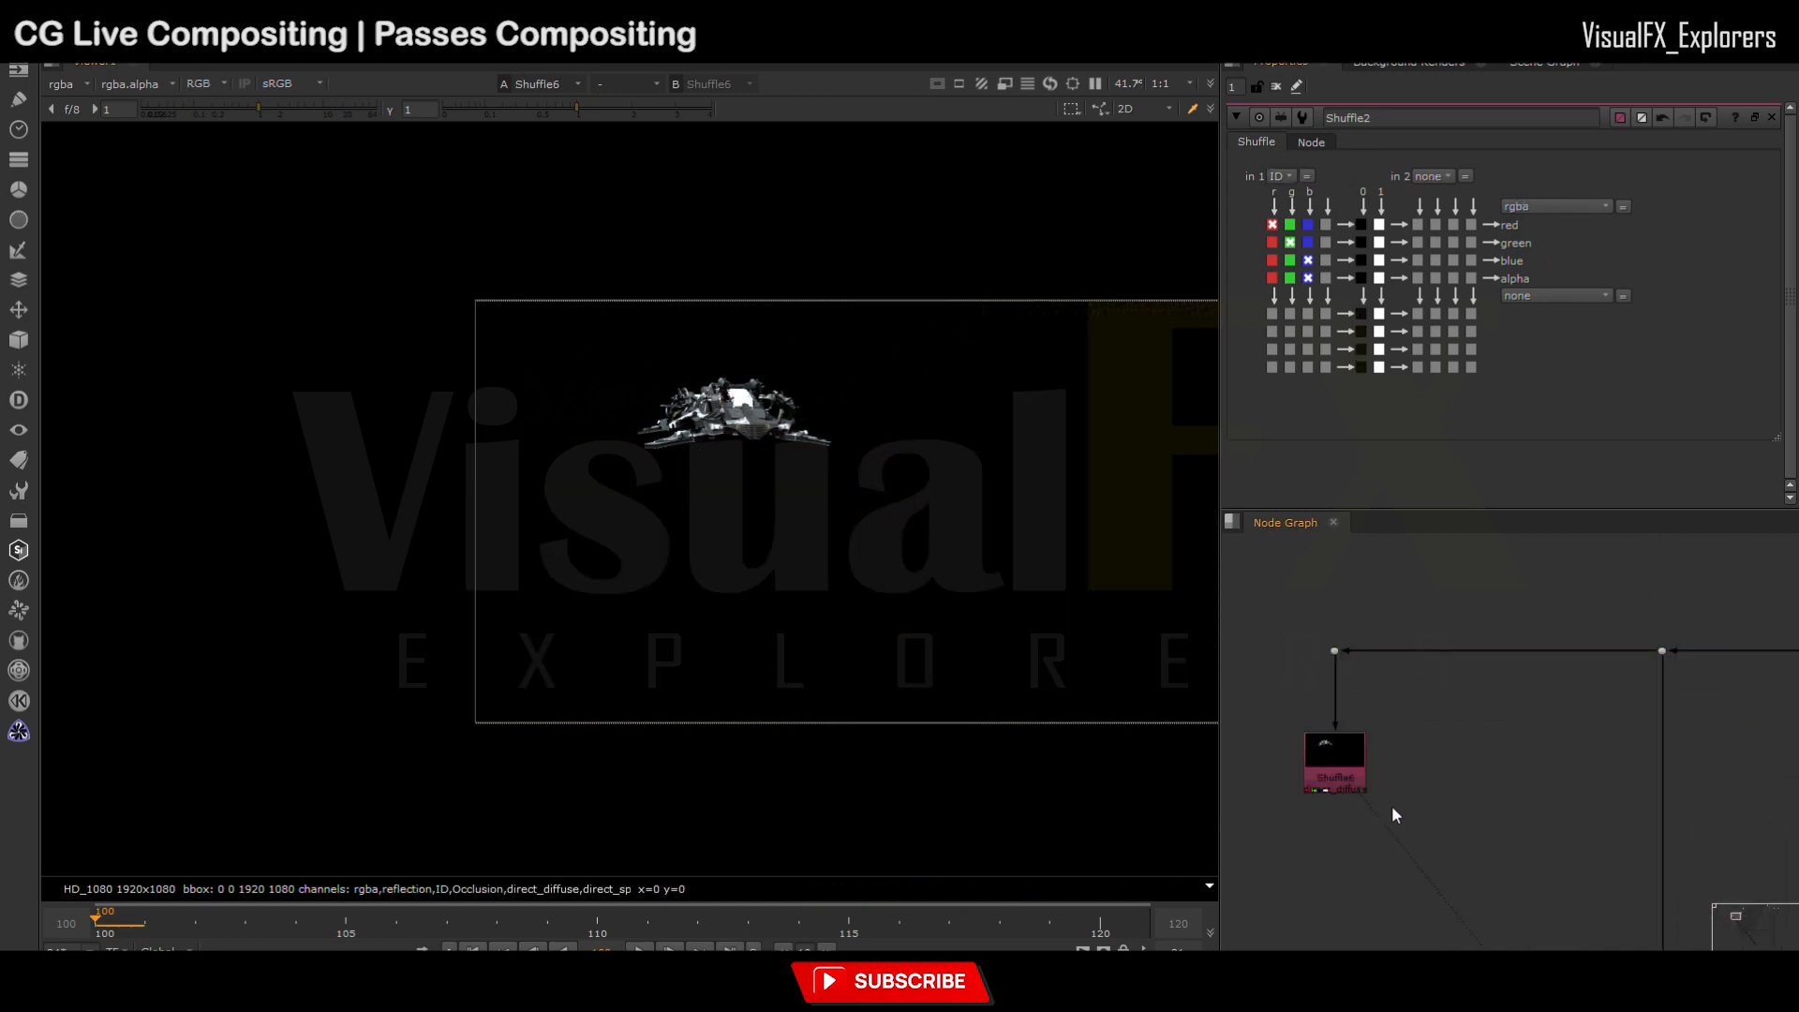
Step: Reopen the original Shuffle2, and set the duplicated Shuffle6's first input to the ID layer
{"action": "scroll", "coordinate": [1298, 766], "scroll_direction": "down", "scroll_amount": 3}
{"action": "middle_click_drag", "start_coordinate": [1297, 765], "coordinate": [1314, 700]}
{"action": "middle_click_drag", "start_coordinate": [1675, 697], "coordinate": [1607, 698]}
{"action": "scroll", "coordinate": [1607, 698], "scroll_direction": "up", "scroll_amount": 1}
{"action": "double_click", "coordinate": [1607, 698]}
{"action": "middle_click_drag", "start_coordinate": [1241, 704], "coordinate": [1370, 686]}
{"action": "double_click", "coordinate": [1417, 668]}
{"action": "left_click", "coordinate": [1303, 282]}
Step: Toggle the alpha channel display to examine the spaceship's ID pass
{"action": "left_click", "coordinate": [1528, 65]}
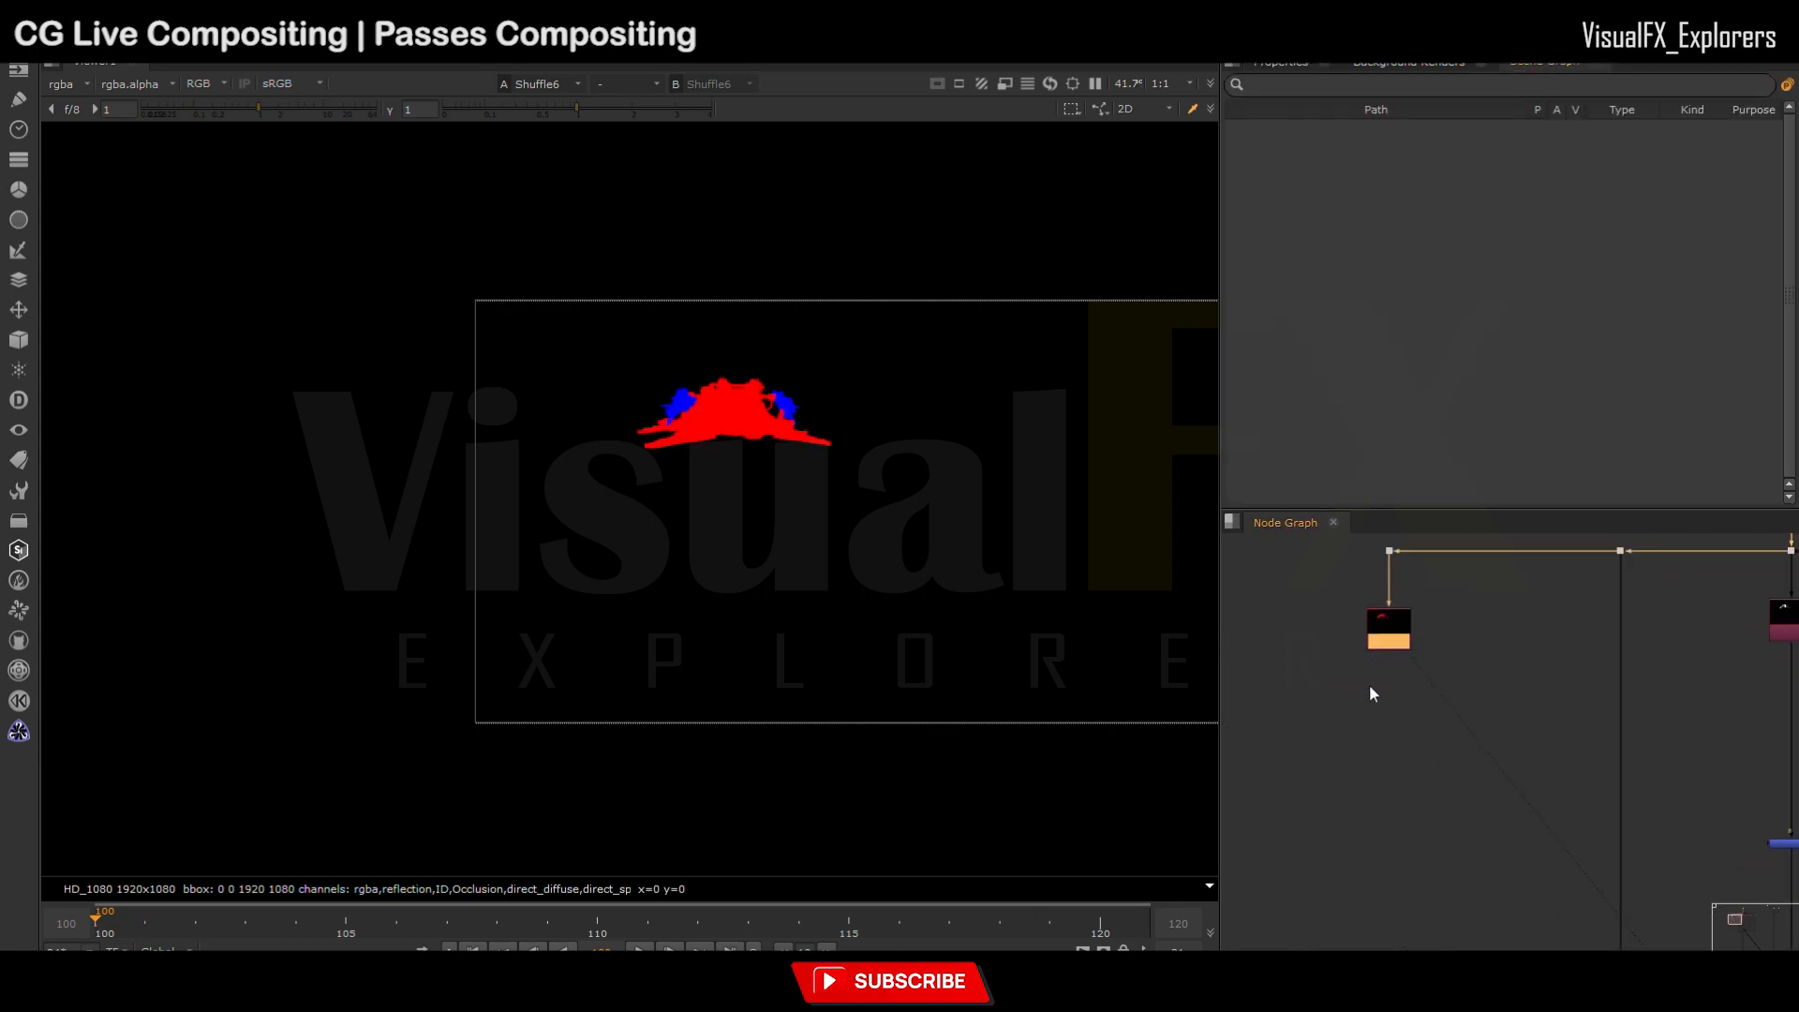
{"action": "scroll", "coordinate": [1389, 667], "scroll_direction": "up", "scroll_amount": 2}
{"action": "key", "text": "a"}
{"action": "key", "text": "a"}
{"action": "key", "text": "a"}
{"action": "middle_click_drag", "start_coordinate": [1385, 687], "coordinate": [1488, 748]}
Step: Move the ID Shuffle6 aside and connect a new Shuffle node to the dot from the CG source
{"action": "double_click", "coordinate": [1441, 619]}
{"action": "scroll", "coordinate": [1436, 857], "scroll_direction": "down", "scroll_amount": 3}
{"action": "left_click_drag", "start_coordinate": [1428, 810], "coordinate": [1337, 810]}
{"action": "left_click", "coordinate": [1445, 810]}
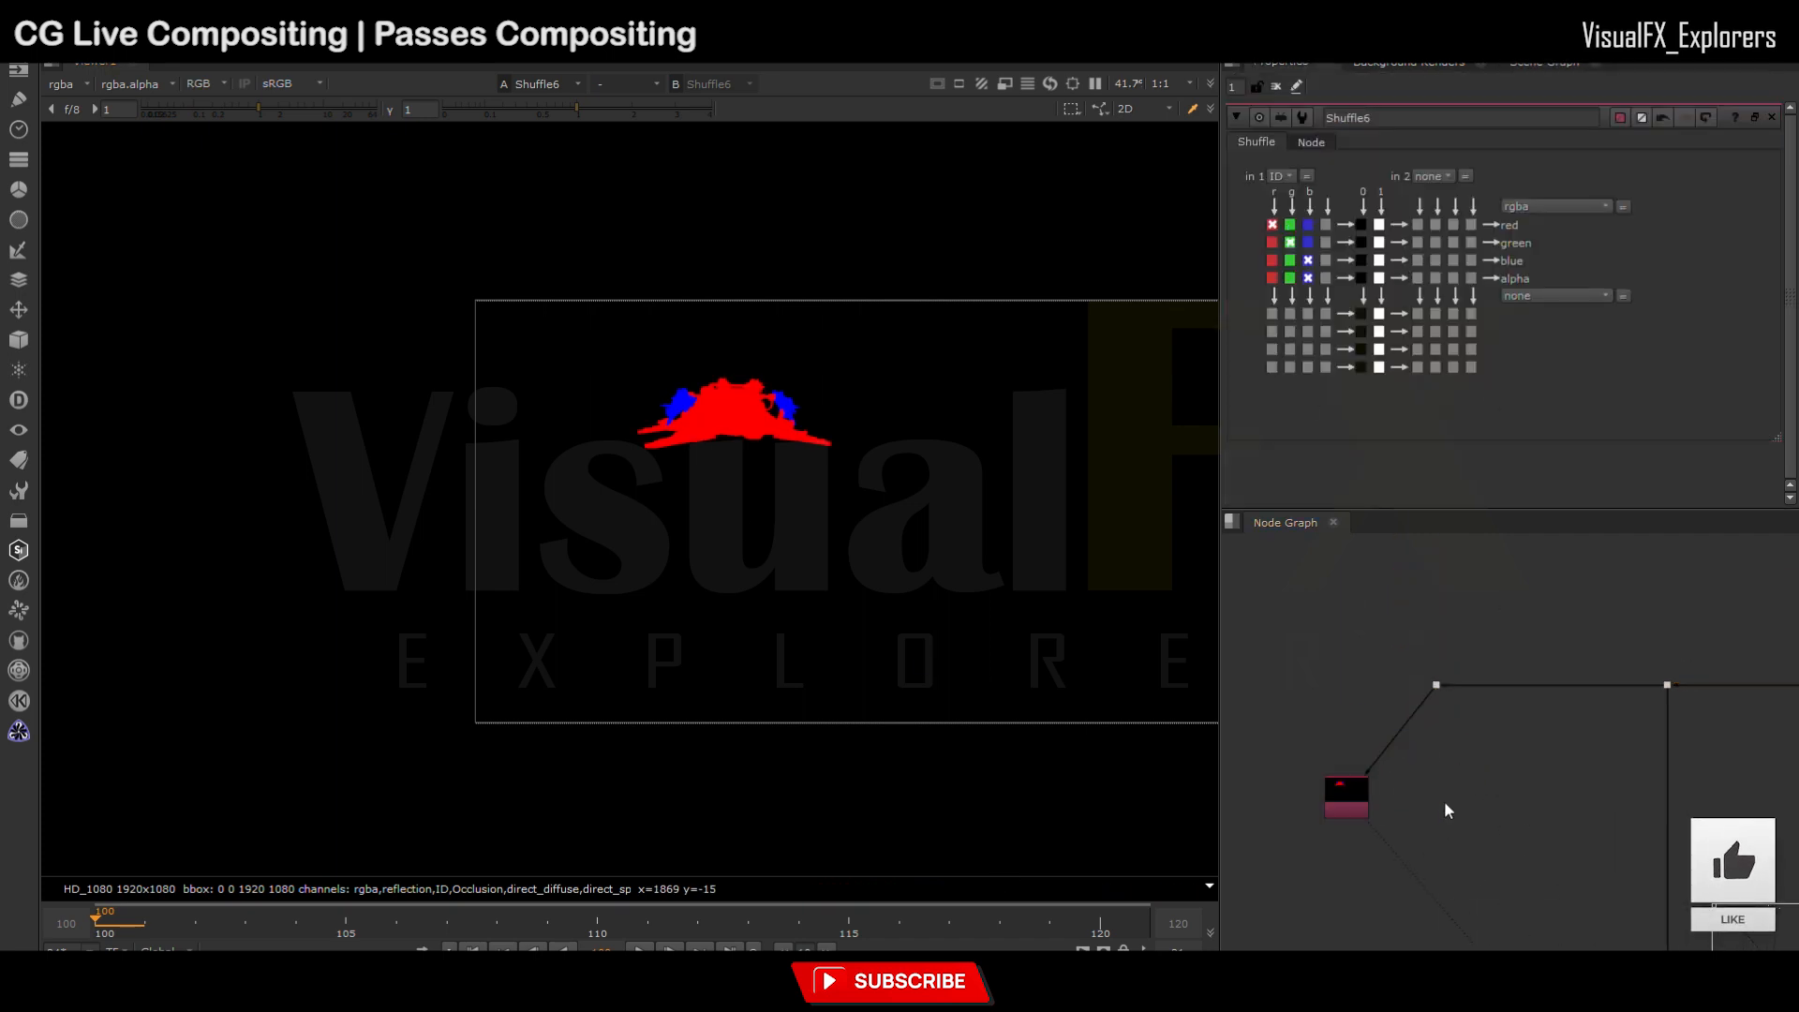
{"action": "key", "text": "Tab"}
{"action": "key", "text": "Return"}
{"action": "left_click_drag", "start_coordinate": [1436, 783], "coordinate": [1437, 686]}
Step: View the new Shuffle with ID as its input layer and route ID.red to all four rgba outputs
{"action": "key", "text": "1"}
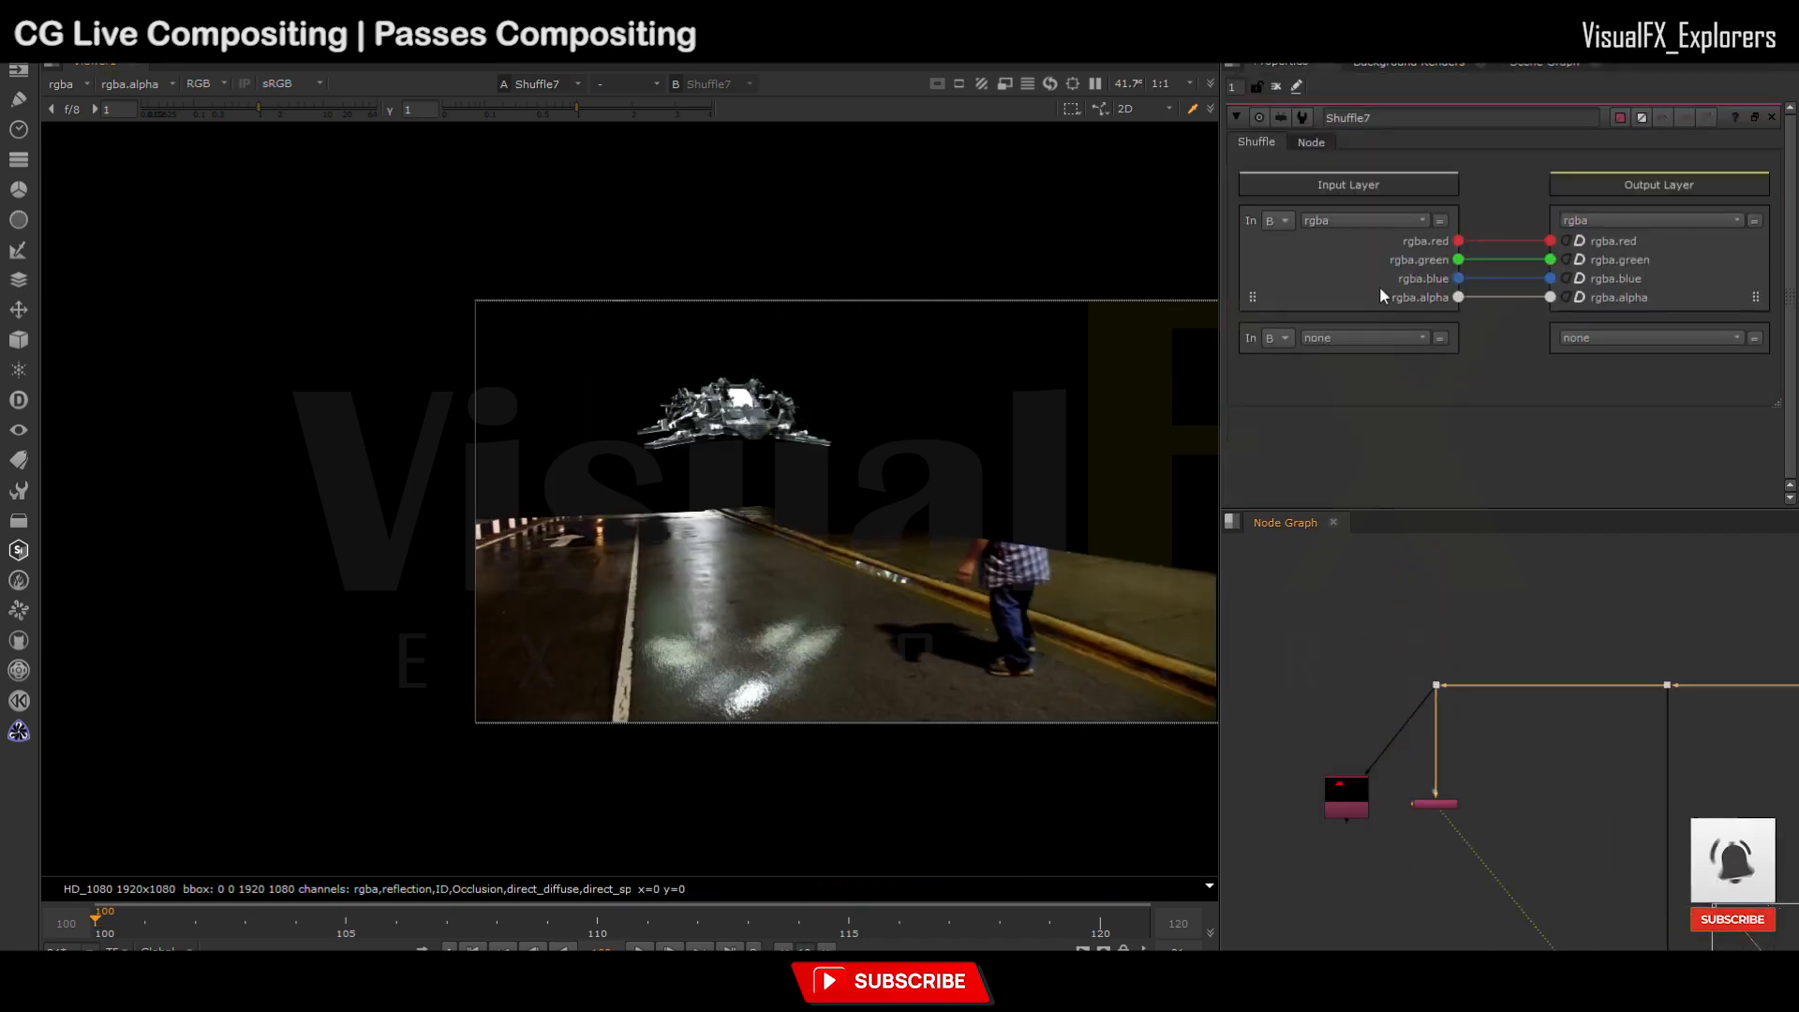
{"action": "left_click", "coordinate": [1333, 283]}
{"action": "left_click_drag", "start_coordinate": [1459, 242], "coordinate": [1547, 295], "text": "ctrl+shift"}
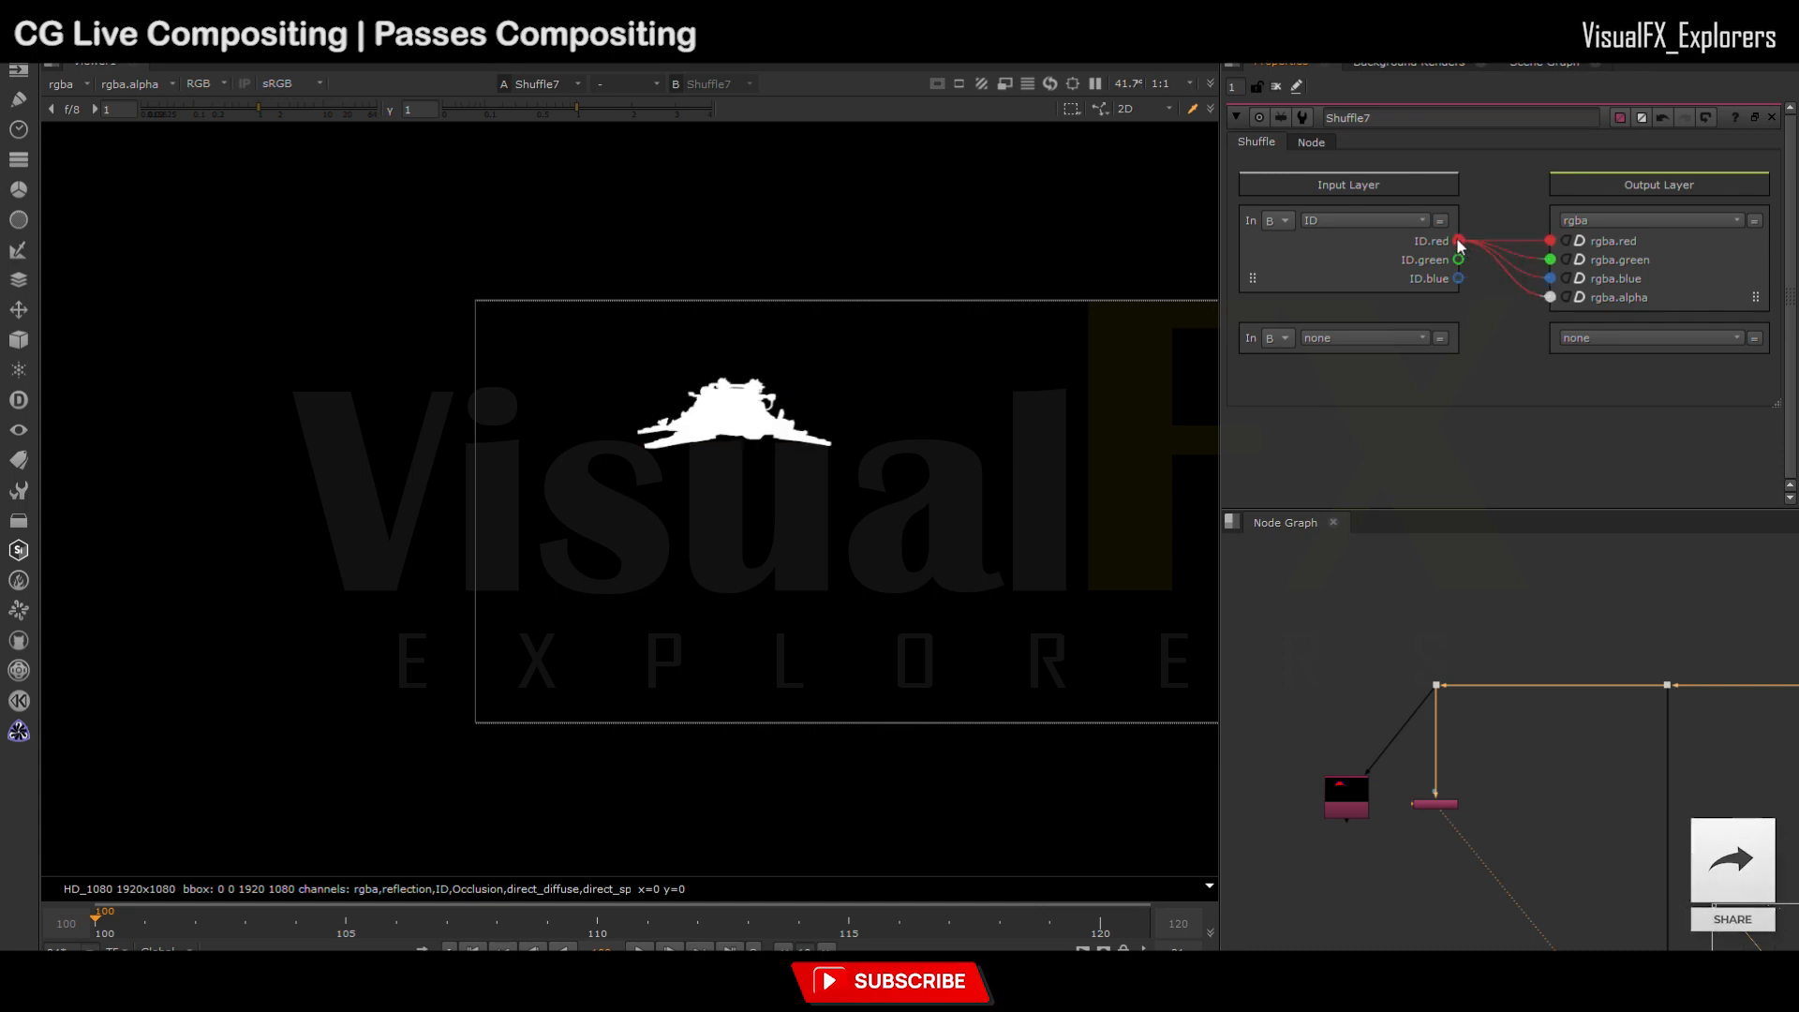
Step: Delete the old ID Shuffle6 beside the new Shuffle7
{"action": "left_click", "coordinate": [1312, 150]}
{"action": "left_click", "coordinate": [1329, 344]}
{"action": "left_click", "coordinate": [1347, 808]}
{"action": "key", "text": "Delete"}
Step: Duplicate Shuffle7 and connect the copy to the CG source pipe through a corner dot
{"action": "left_click", "coordinate": [1432, 827]}
{"action": "scroll", "coordinate": [1434, 816], "scroll_direction": "up", "scroll_amount": 3}
{"action": "middle_click_drag", "start_coordinate": [1436, 839], "coordinate": [1324, 832]}
{"action": "key", "text": "ctrl+c"}
{"action": "left_click", "coordinate": [1417, 812]}
{"action": "key", "text": "ctrl+v"}
{"action": "left_click_drag", "start_coordinate": [1418, 807], "coordinate": [1509, 602]}
{"action": "left_click", "coordinate": [1516, 600], "text": "ctrl"}
{"action": "left_click_drag", "start_coordinate": [1483, 830], "coordinate": [1510, 828]}
Step: View the duplicated Shuffle and route ID.blue to all four rgba outputs
{"action": "key", "text": "1"}
{"action": "double_click", "coordinate": [1510, 828]}
{"action": "left_click_drag", "start_coordinate": [1458, 278], "coordinate": [1550, 242], "text": "ctrl+shift"}
Step: Merge Shuffle6 over Shuffle7, route the A input through a corner dot, and view the combined matte
{"action": "middle_click_drag", "start_coordinate": [1413, 772], "coordinate": [1418, 675]}
{"action": "left_click", "coordinate": [1341, 844]}
{"action": "key", "text": "m"}
{"action": "left_click_drag", "start_coordinate": [1341, 836], "coordinate": [1498, 738]}
{"action": "left_click_drag", "start_coordinate": [1364, 861], "coordinate": [1349, 888]}
{"action": "key", "text": "1"}
{"action": "left_click", "coordinate": [1407, 823]}
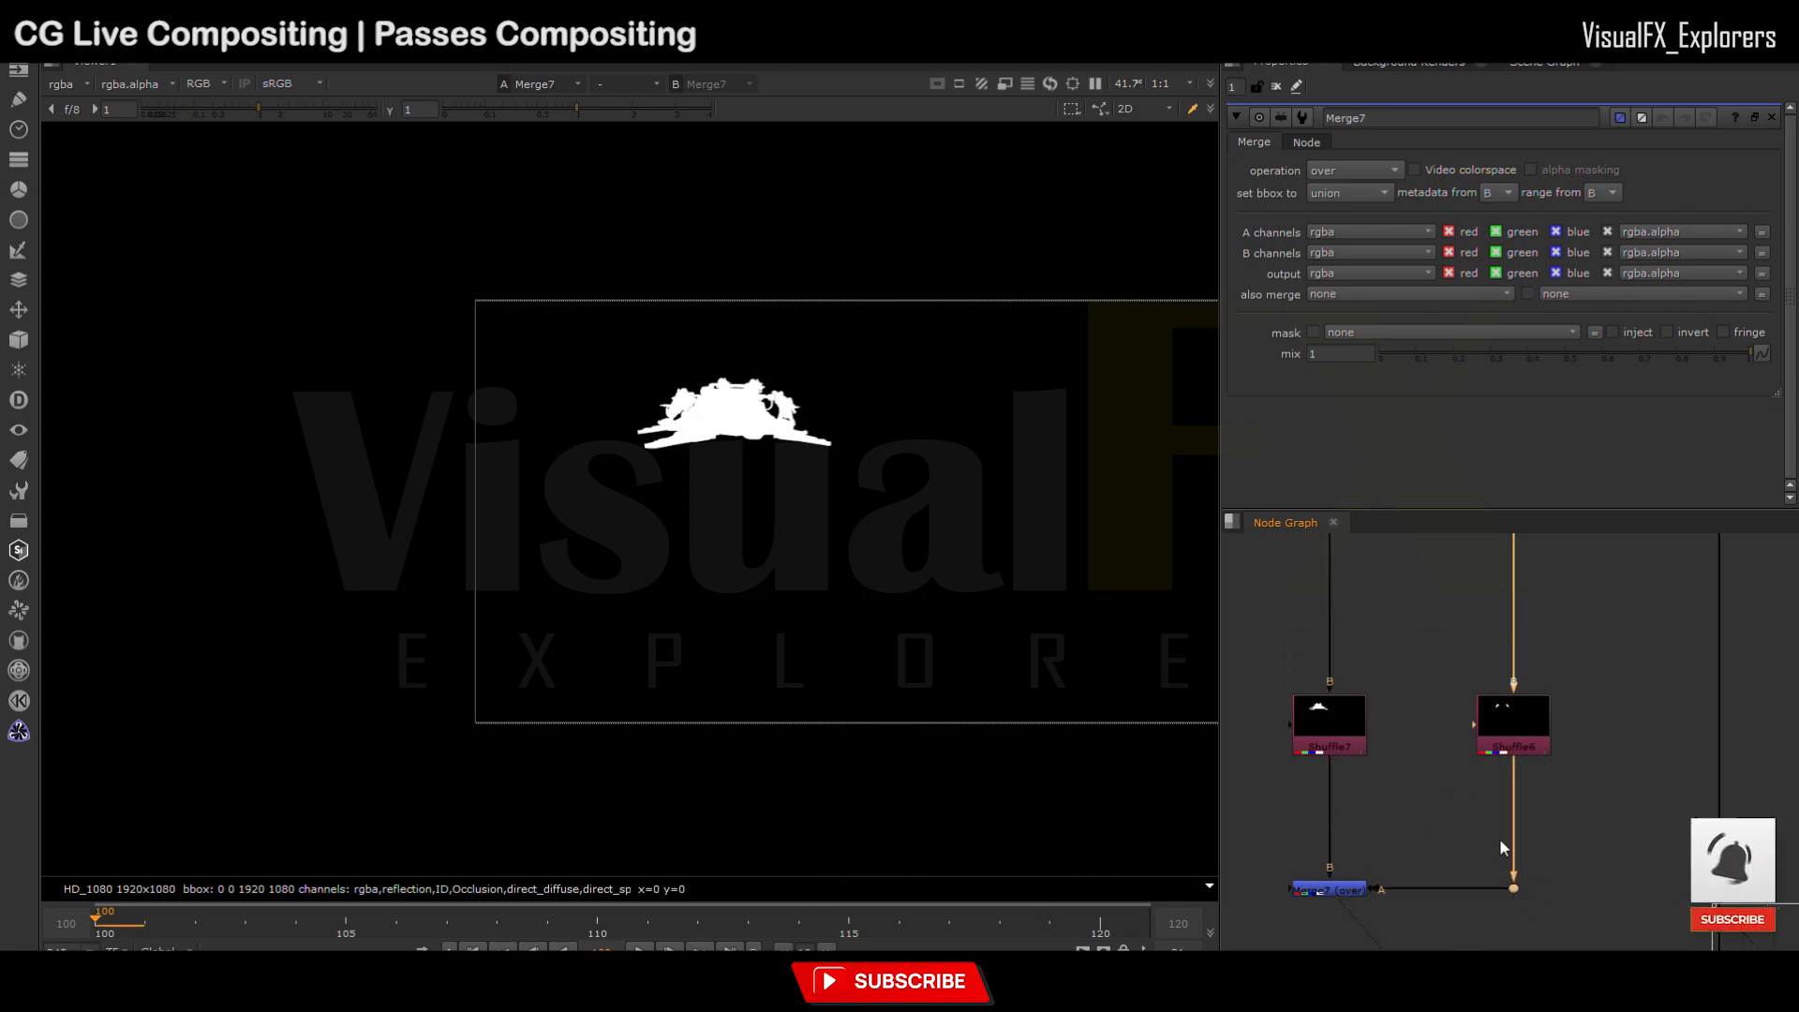
{"action": "key", "text": "f"}
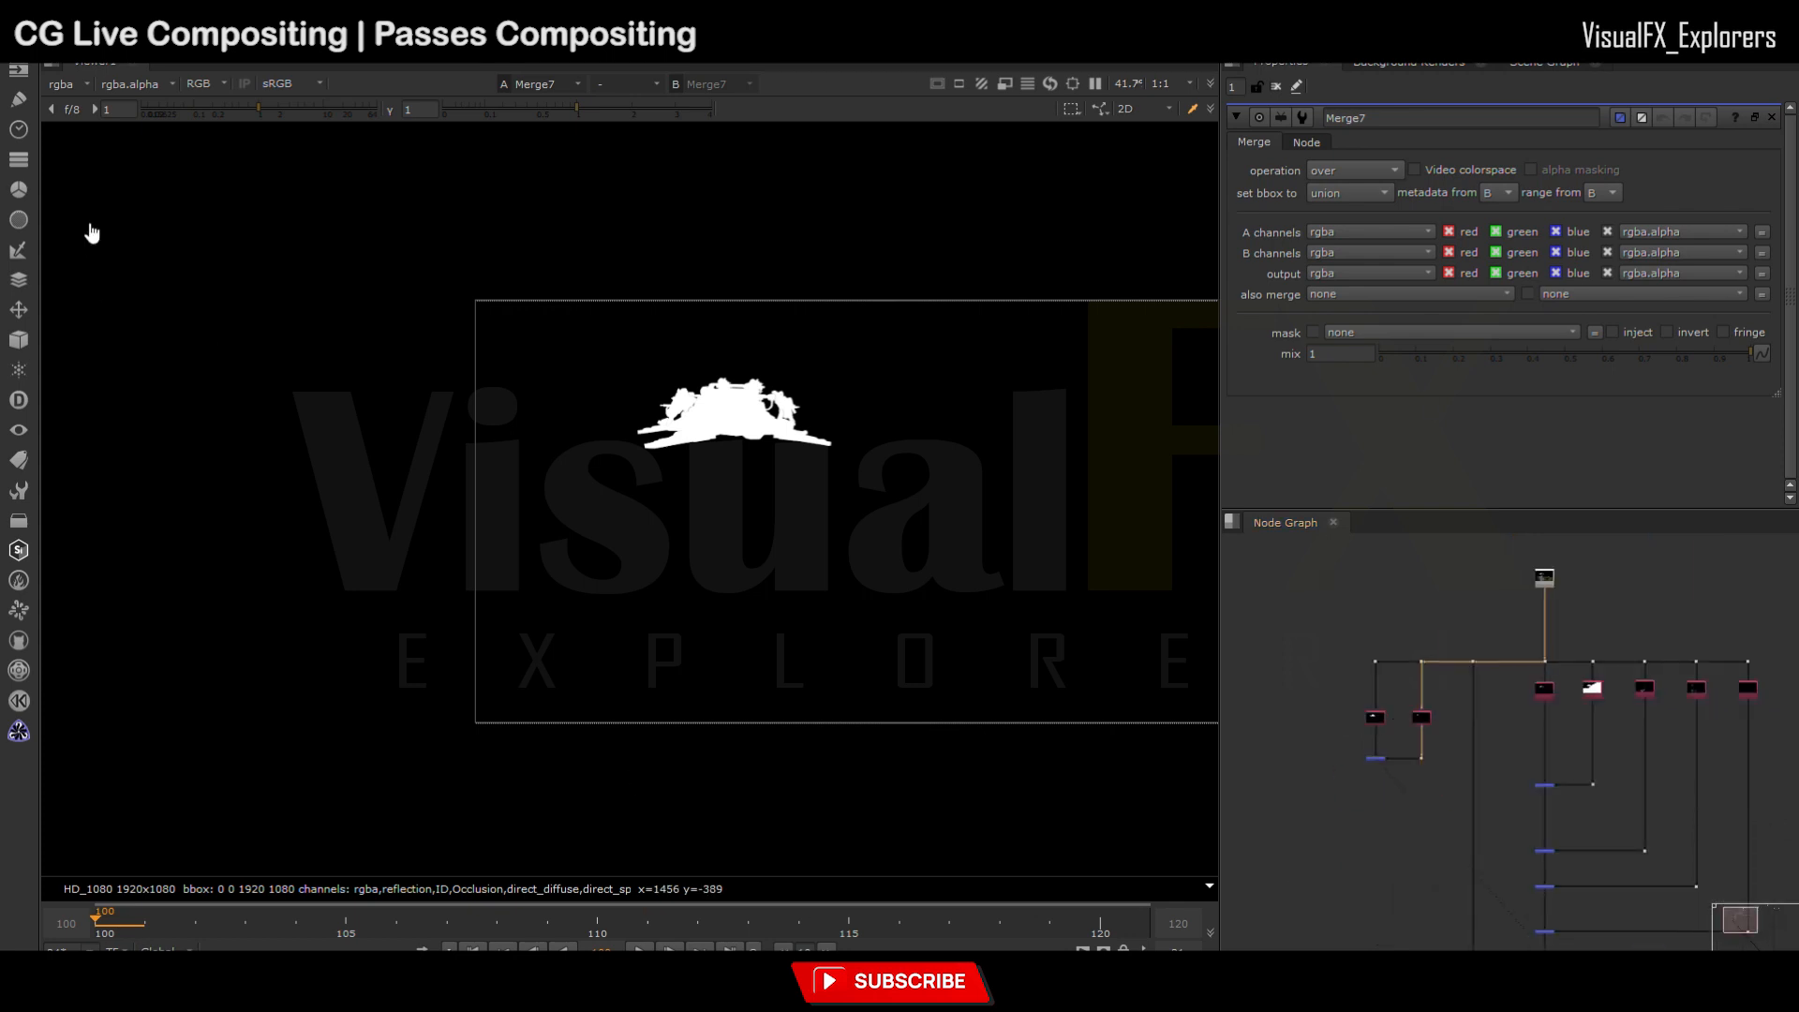
Step: Set Merge7's operation to screen and inspect the combined spaceship matte
{"action": "scroll", "coordinate": [1376, 760], "scroll_direction": "up", "scroll_amount": 6}
{"action": "left_click", "coordinate": [1369, 756]}
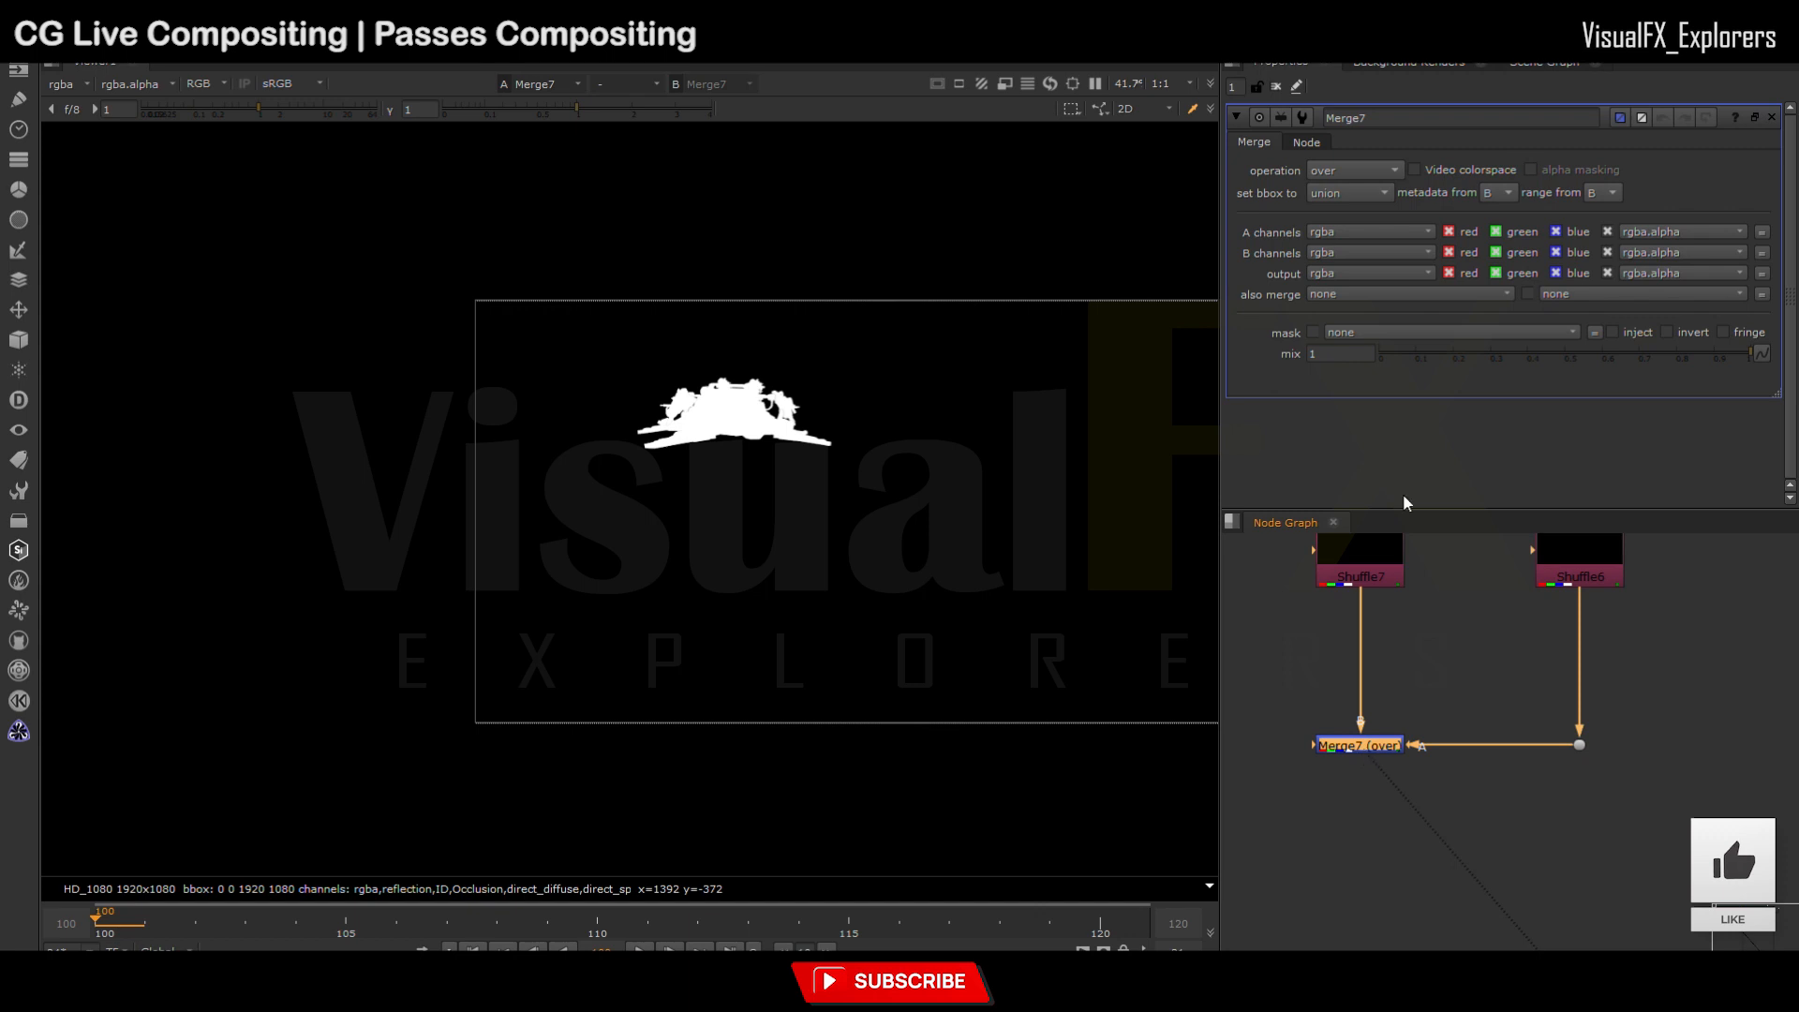
{"action": "left_click", "coordinate": [1343, 176]}
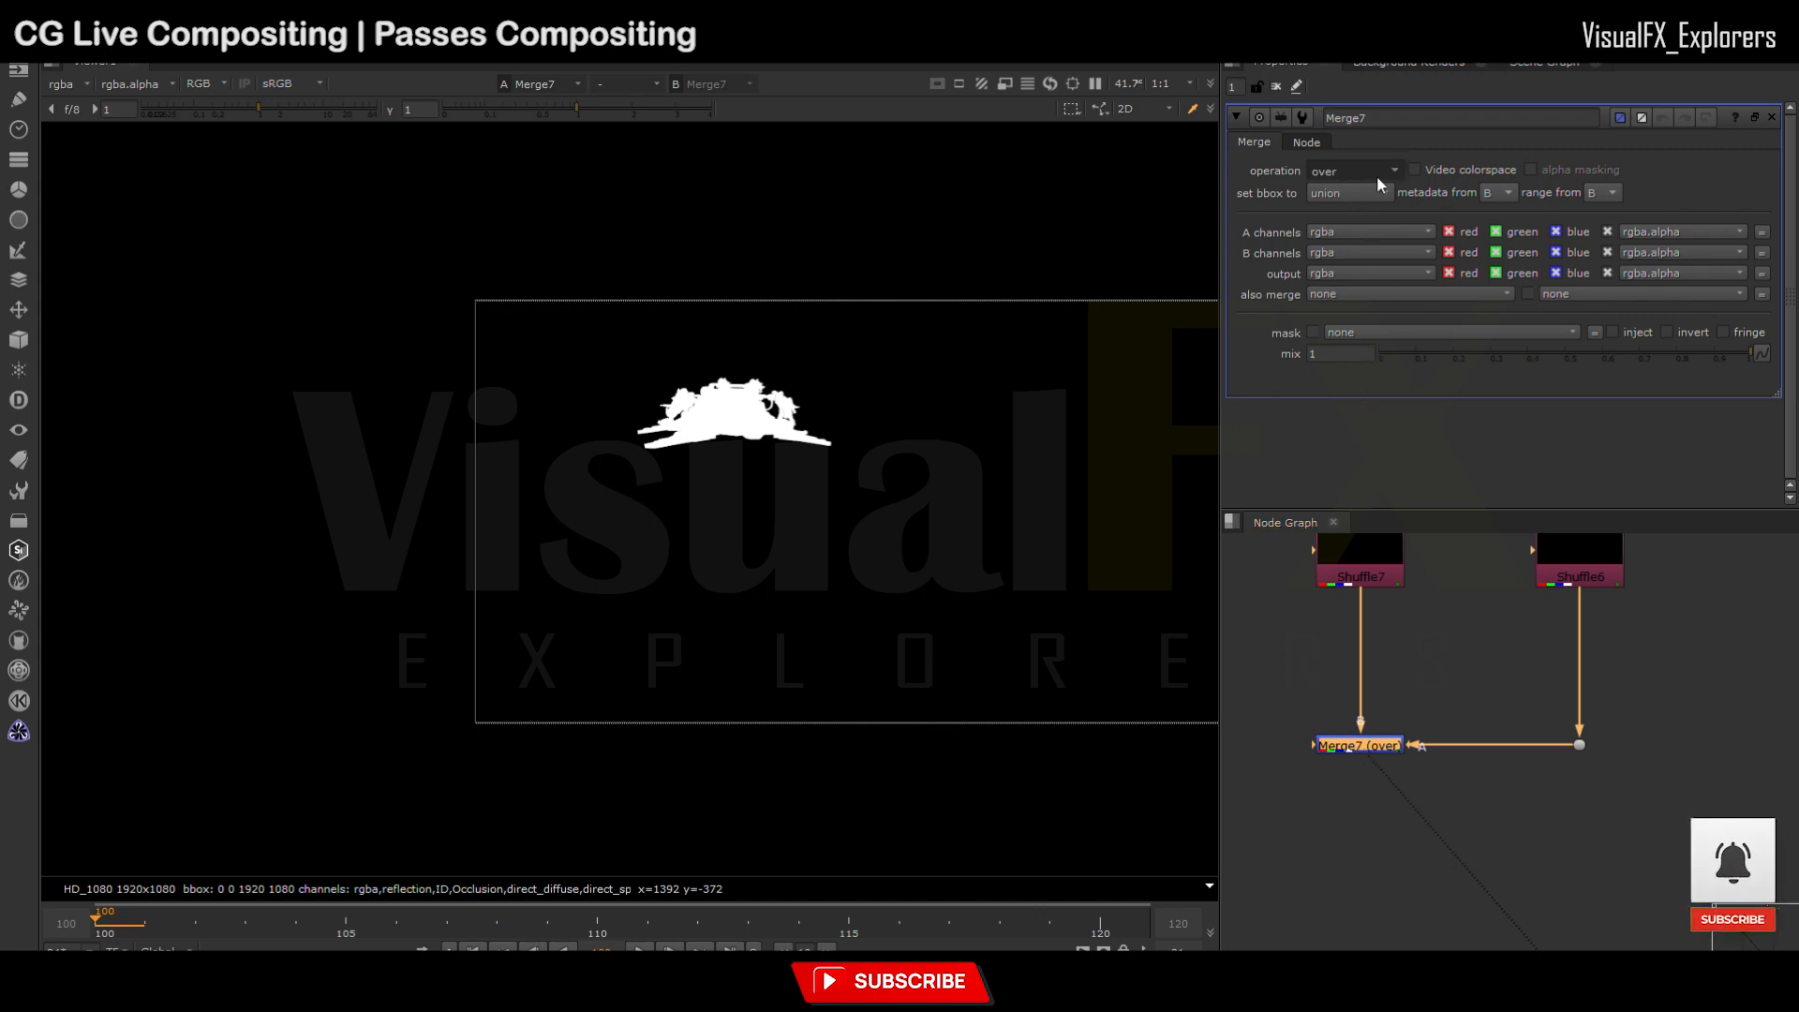
{"action": "left_click", "coordinate": [1362, 502]}
{"action": "scroll", "coordinate": [711, 450], "scroll_direction": "up", "scroll_amount": 3}
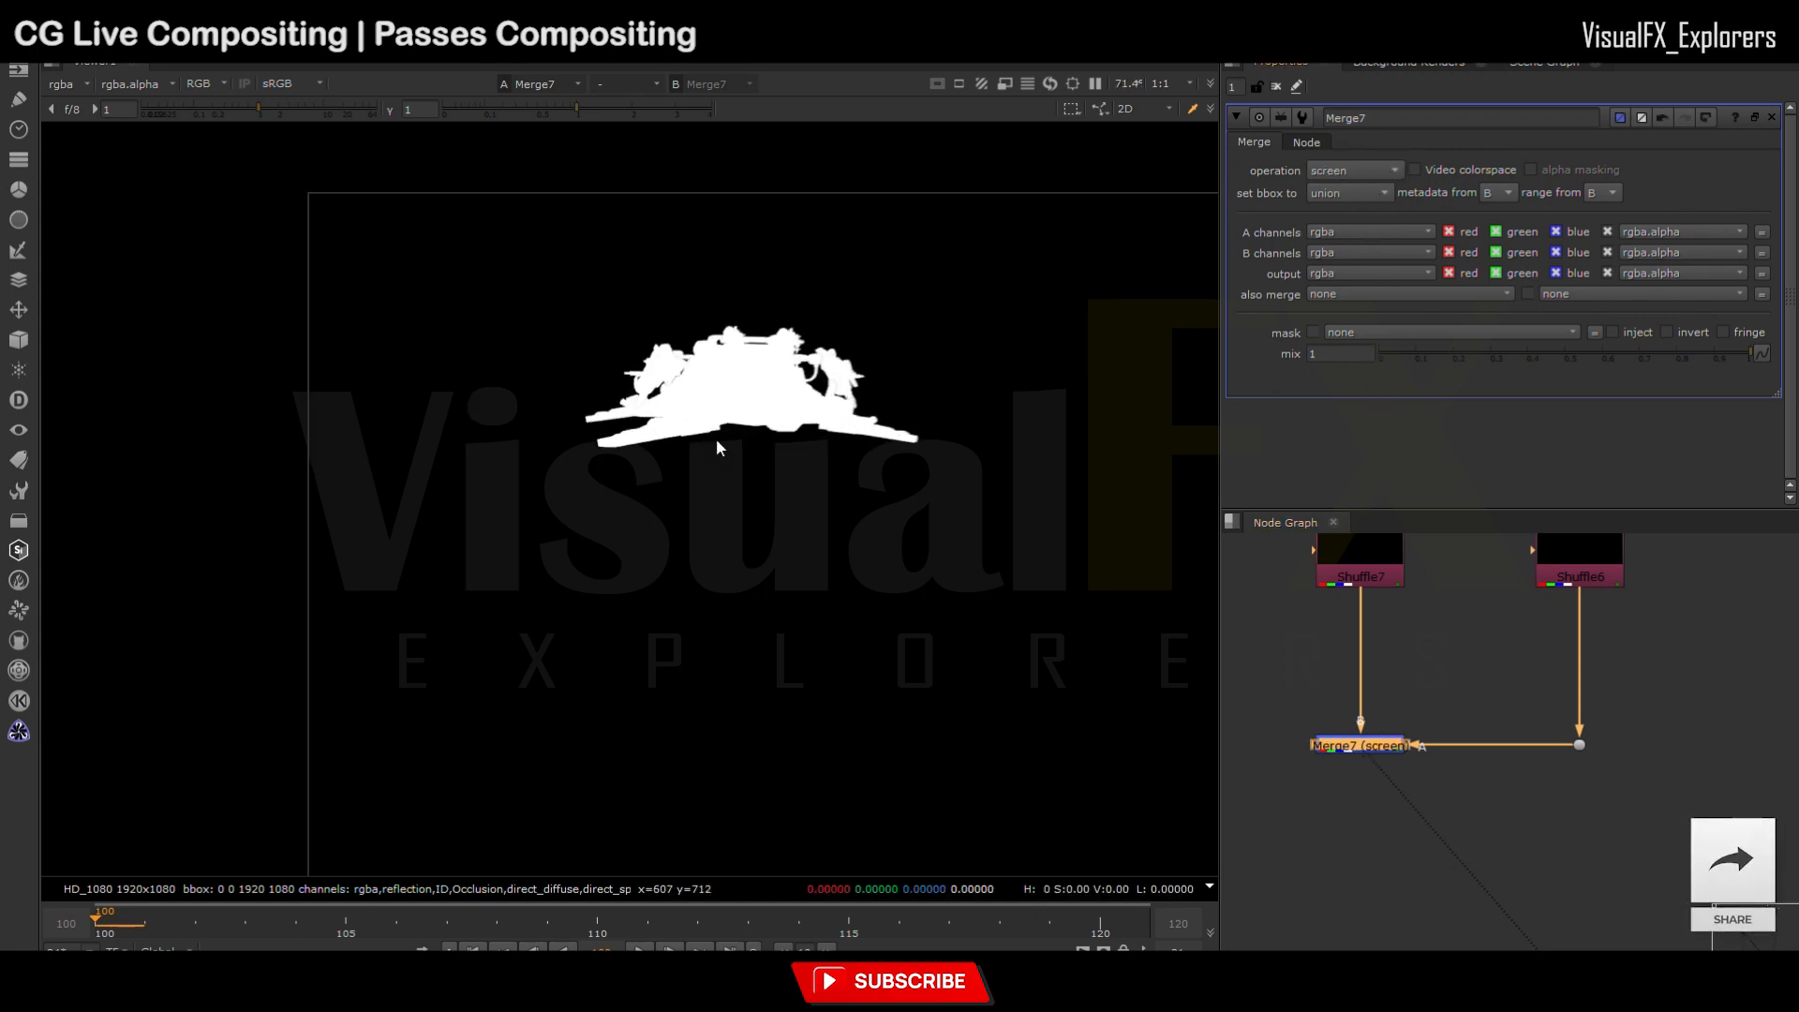
Step: Route the Merge7 matte down to the BlacksMatch mask input, tidying the pipe with corner dots
{"action": "scroll", "coordinate": [1398, 773], "scroll_direction": "down", "scroll_amount": 5}
{"action": "middle_click_drag", "start_coordinate": [1388, 766], "coordinate": [1370, 754]}
{"action": "left_click_drag", "start_coordinate": [1333, 602], "coordinate": [1450, 792]}
{"action": "left_click_drag", "start_coordinate": [1375, 702], "coordinate": [1351, 701]}
{"action": "scroll", "coordinate": [1460, 712], "scroll_direction": "down", "scroll_amount": 4}
{"action": "scroll", "coordinate": [1468, 894], "scroll_direction": "up", "scroll_amount": 4}
{"action": "middle_click_drag", "start_coordinate": [1468, 894], "coordinate": [1498, 814]}
{"action": "left_click_drag", "start_coordinate": [1440, 832], "coordinate": [1514, 717]}
{"action": "middle_click_drag", "start_coordinate": [1521, 876], "coordinate": [1490, 682]}
{"action": "left_click_drag", "start_coordinate": [1614, 837], "coordinate": [1471, 654], "text": "ctrl"}
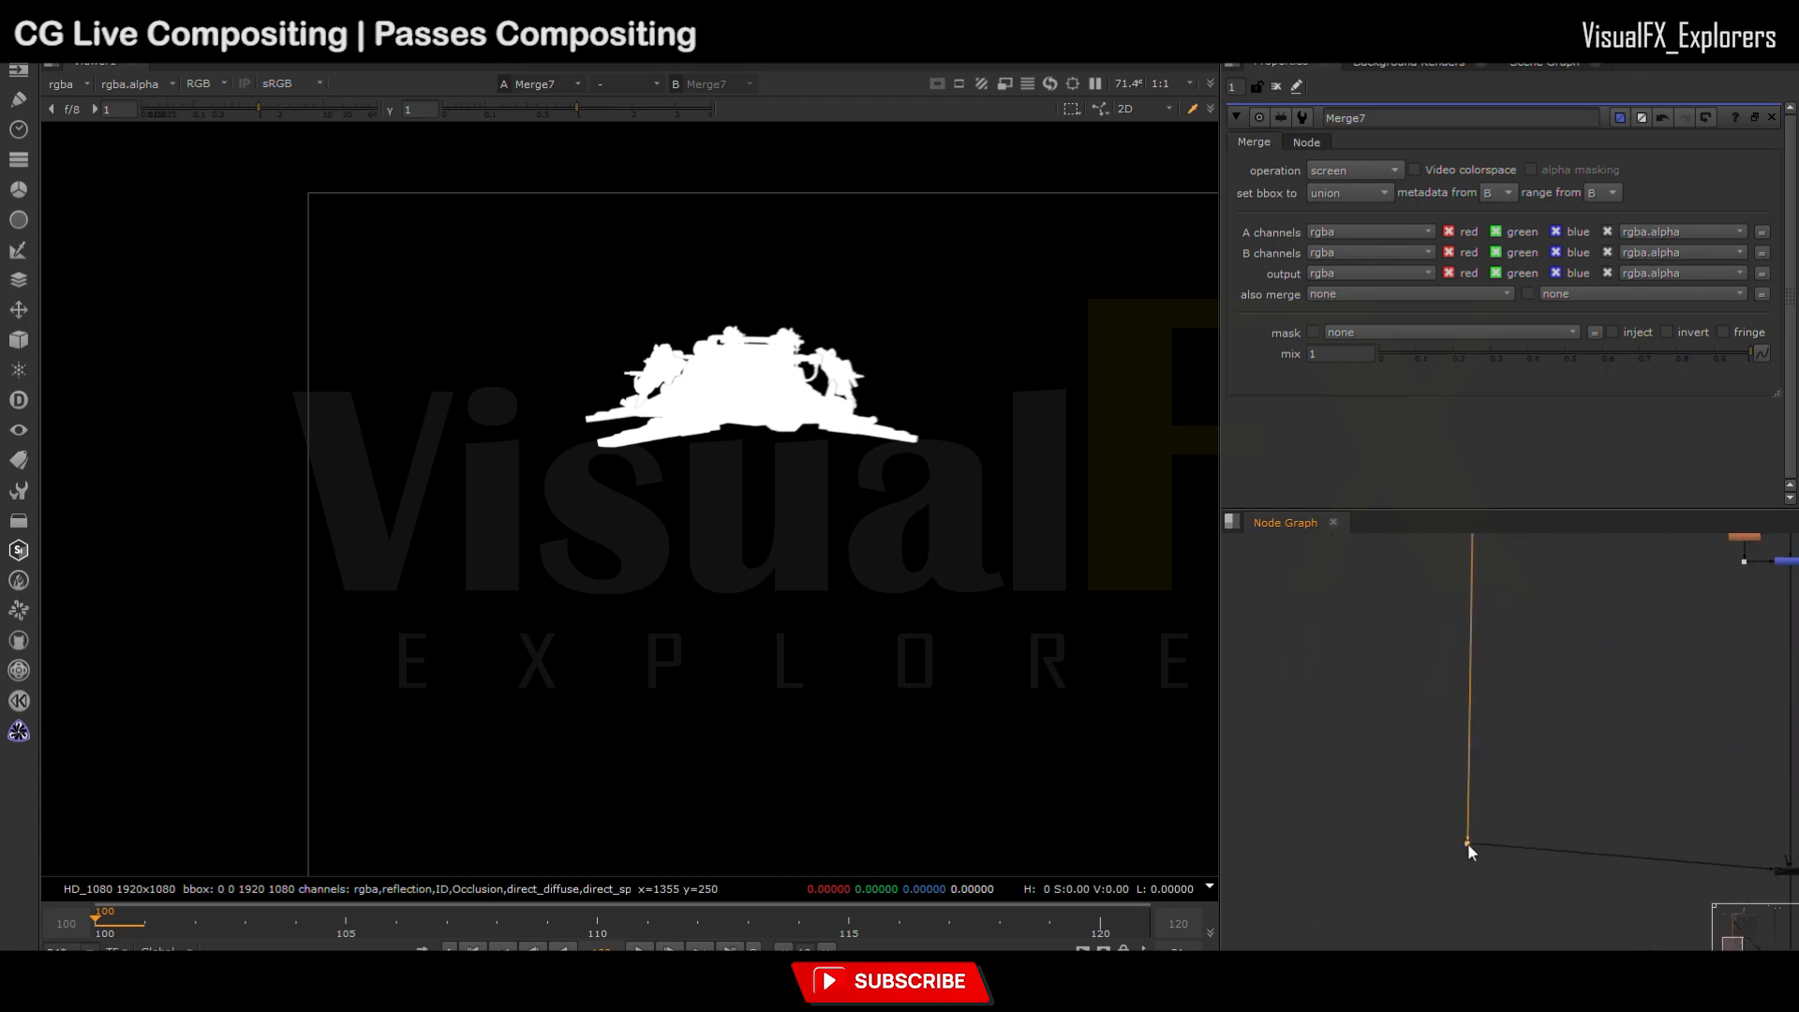
{"action": "left_click_drag", "start_coordinate": [1468, 843], "coordinate": [1469, 862], "text": "ctrl"}
{"action": "middle_click_drag", "start_coordinate": [1483, 887], "coordinate": [1293, 843]}
{"action": "left_click_drag", "start_coordinate": [1275, 824], "coordinate": [1285, 827]}
{"action": "left_click_drag", "start_coordinate": [1670, 801], "coordinate": [1551, 879]}
{"action": "scroll", "coordinate": [1548, 879], "scroll_direction": "down", "scroll_amount": 4}
Step: View the final composite from Merge5 and compare it with BlacksMatch disabled and enabled
{"action": "middle_click_drag", "start_coordinate": [1548, 879], "coordinate": [1279, 706]}
{"action": "left_click", "coordinate": [1654, 812]}
{"action": "key", "text": "1"}
{"action": "scroll", "coordinate": [1522, 646], "scroll_direction": "down", "scroll_amount": 2}
{"action": "middle_click_drag", "start_coordinate": [1523, 645], "coordinate": [1589, 772]}
{"action": "scroll", "coordinate": [1681, 890], "scroll_direction": "up", "scroll_amount": 6}
{"action": "middle_click_drag", "start_coordinate": [1681, 890], "coordinate": [1451, 799]}
{"action": "key", "text": "d"}
{"action": "key", "text": "d"}
{"action": "key", "text": "d"}
{"action": "key", "text": "d"}
{"action": "scroll", "coordinate": [1556, 751], "scroll_direction": "down", "scroll_amount": 4}
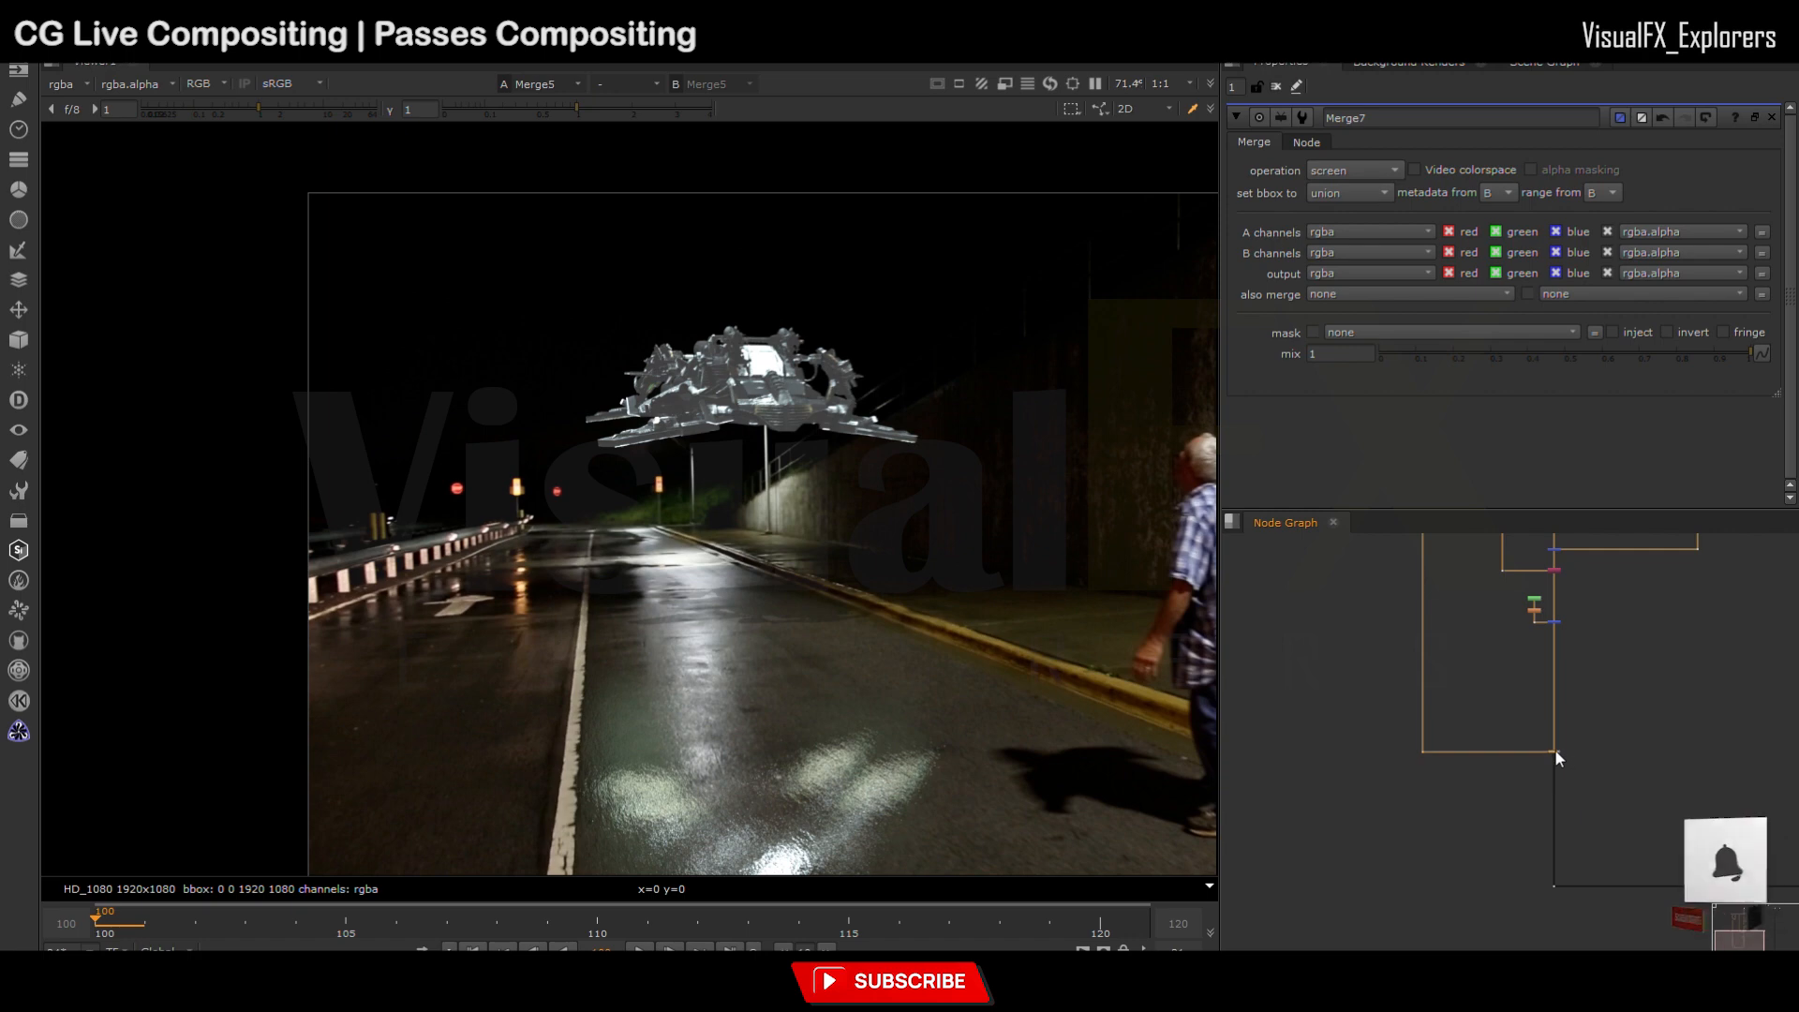
{"action": "scroll", "coordinate": [1556, 749], "scroll_direction": "up", "scroll_amount": 4}
Step: Checking the red and green channels in turn, set BlacksMatch's Default Black to 0.001 red and 0.002 green
{"action": "key", "text": "r"}
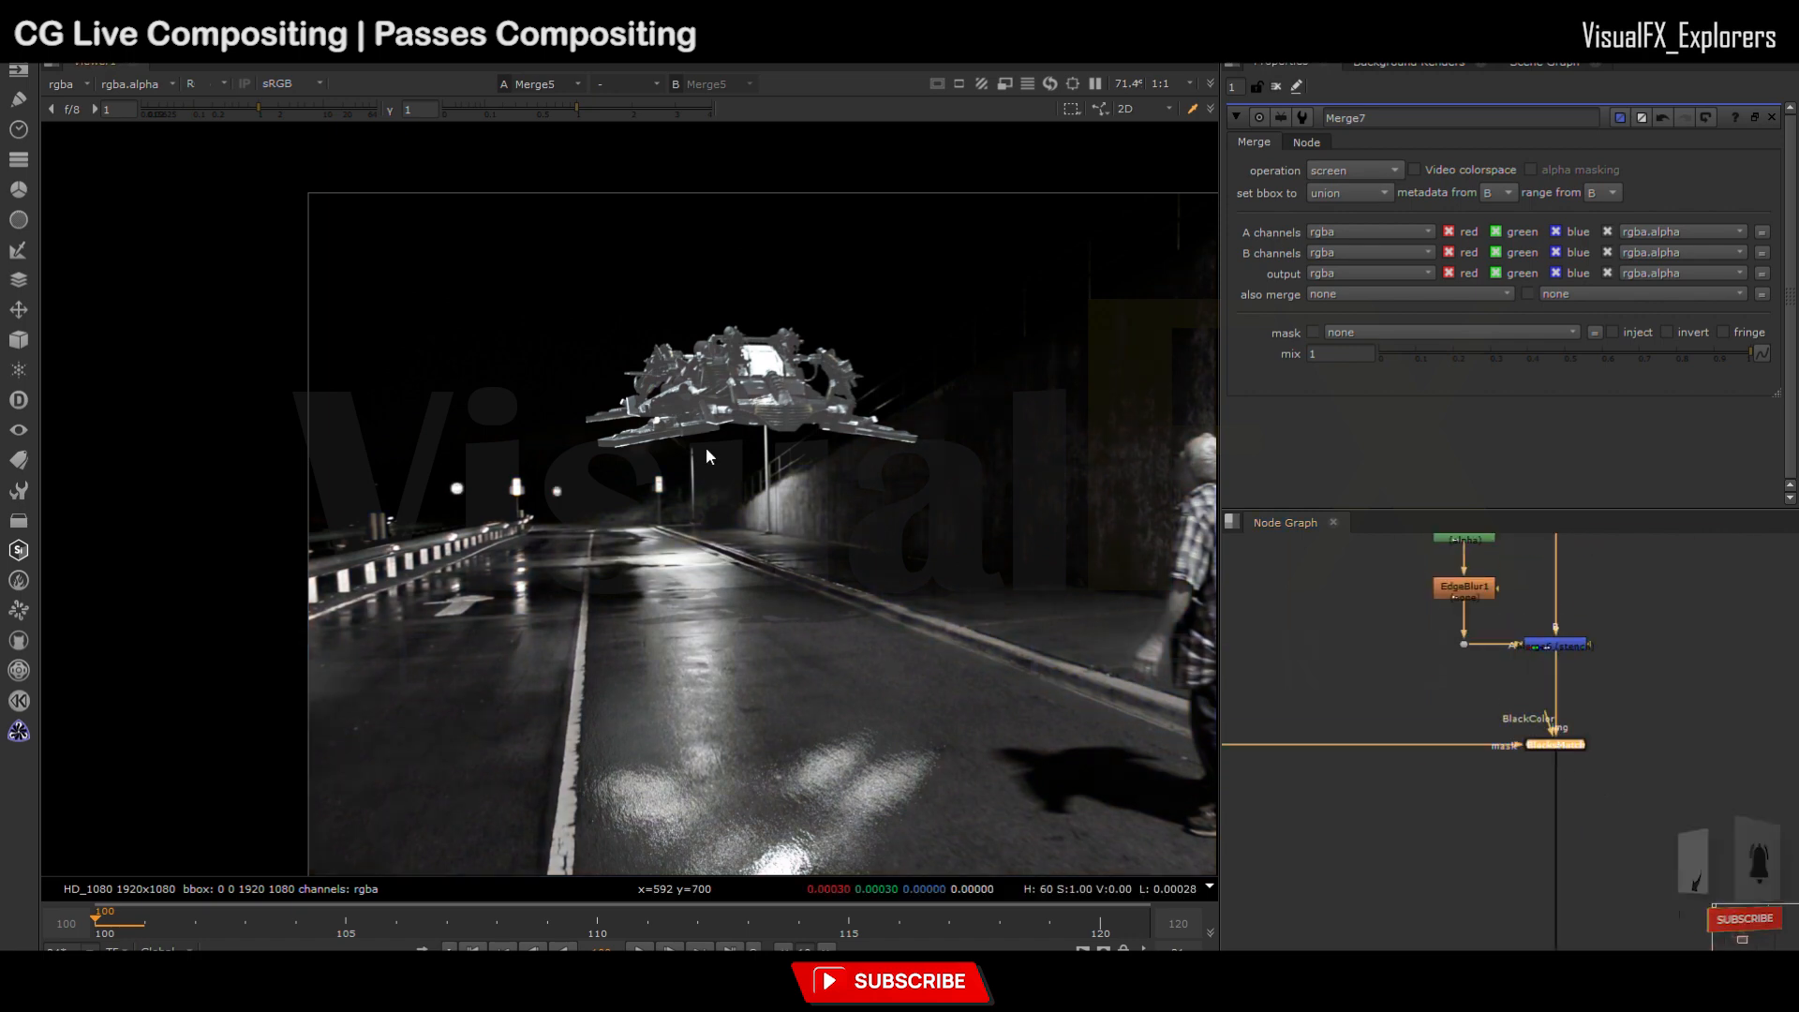
{"action": "key", "text": "Return"}
{"action": "left_click", "coordinate": [1403, 222]}
{"action": "scroll", "coordinate": [1403, 221], "scroll_direction": "down", "scroll_amount": 5}
{"action": "scroll", "coordinate": [1402, 222], "scroll_direction": "down", "scroll_amount": 20}
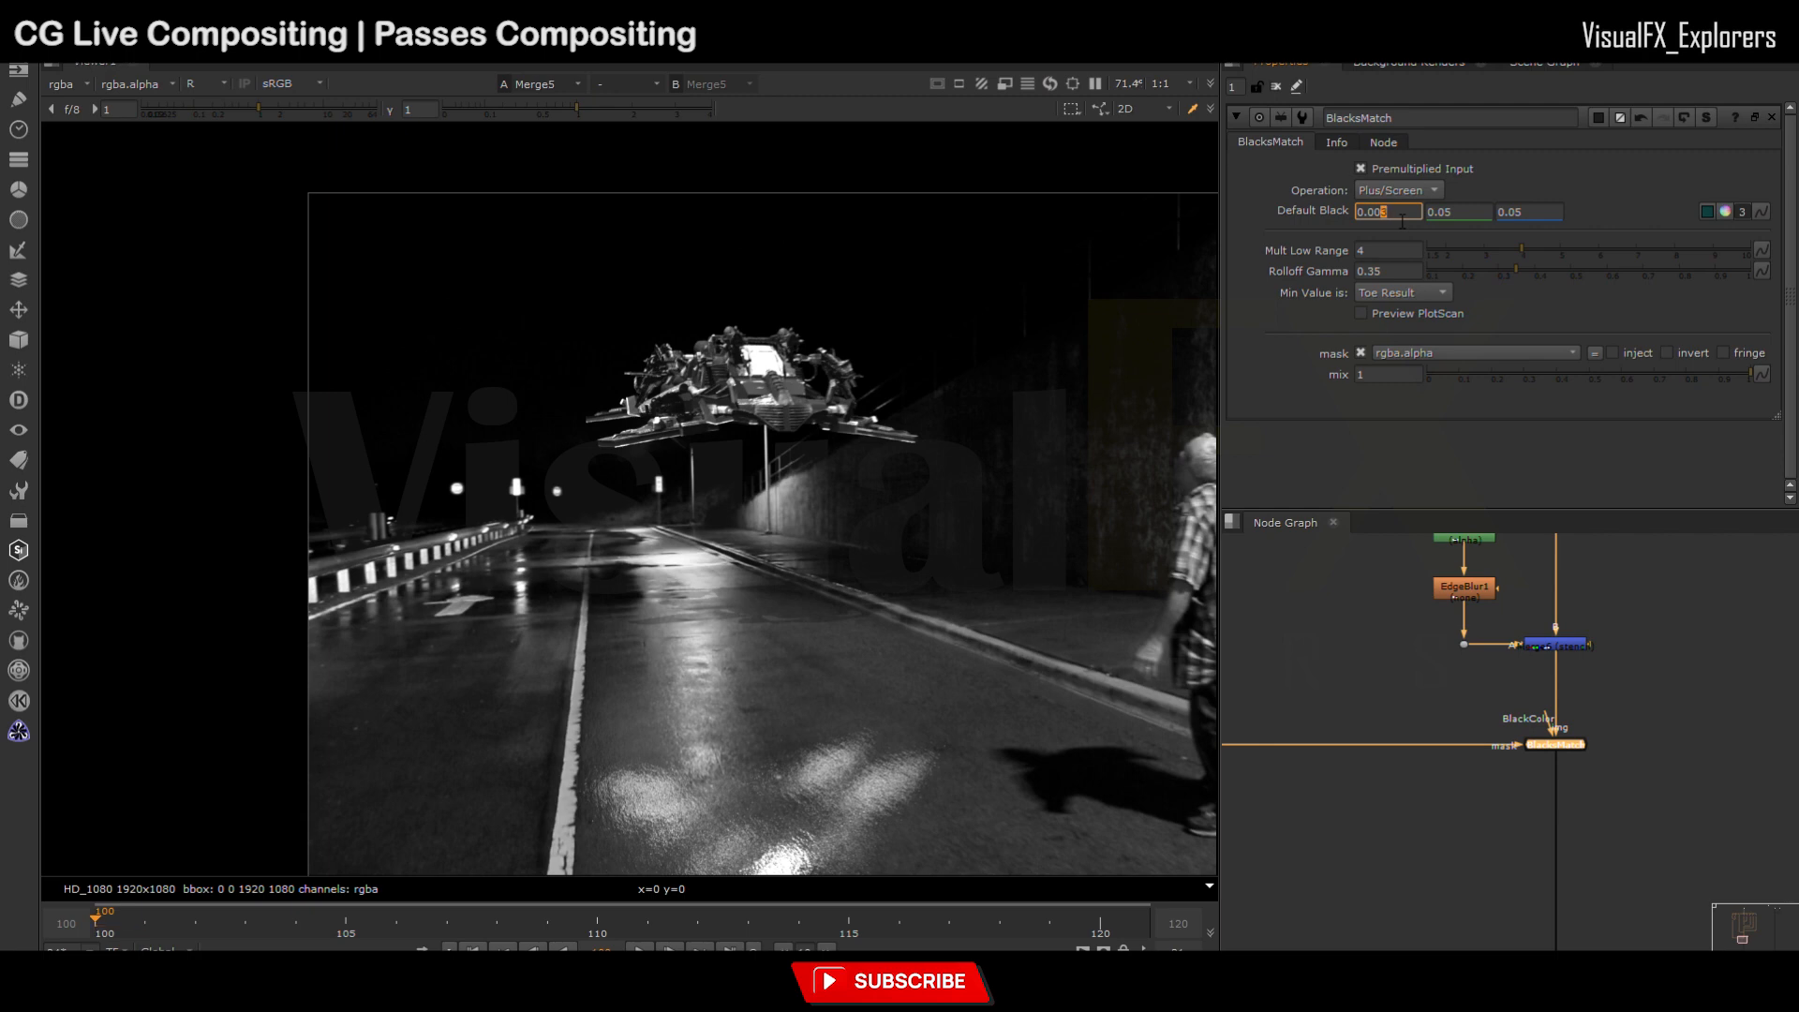
{"action": "scroll", "coordinate": [1403, 221], "scroll_direction": "down", "scroll_amount": 1}
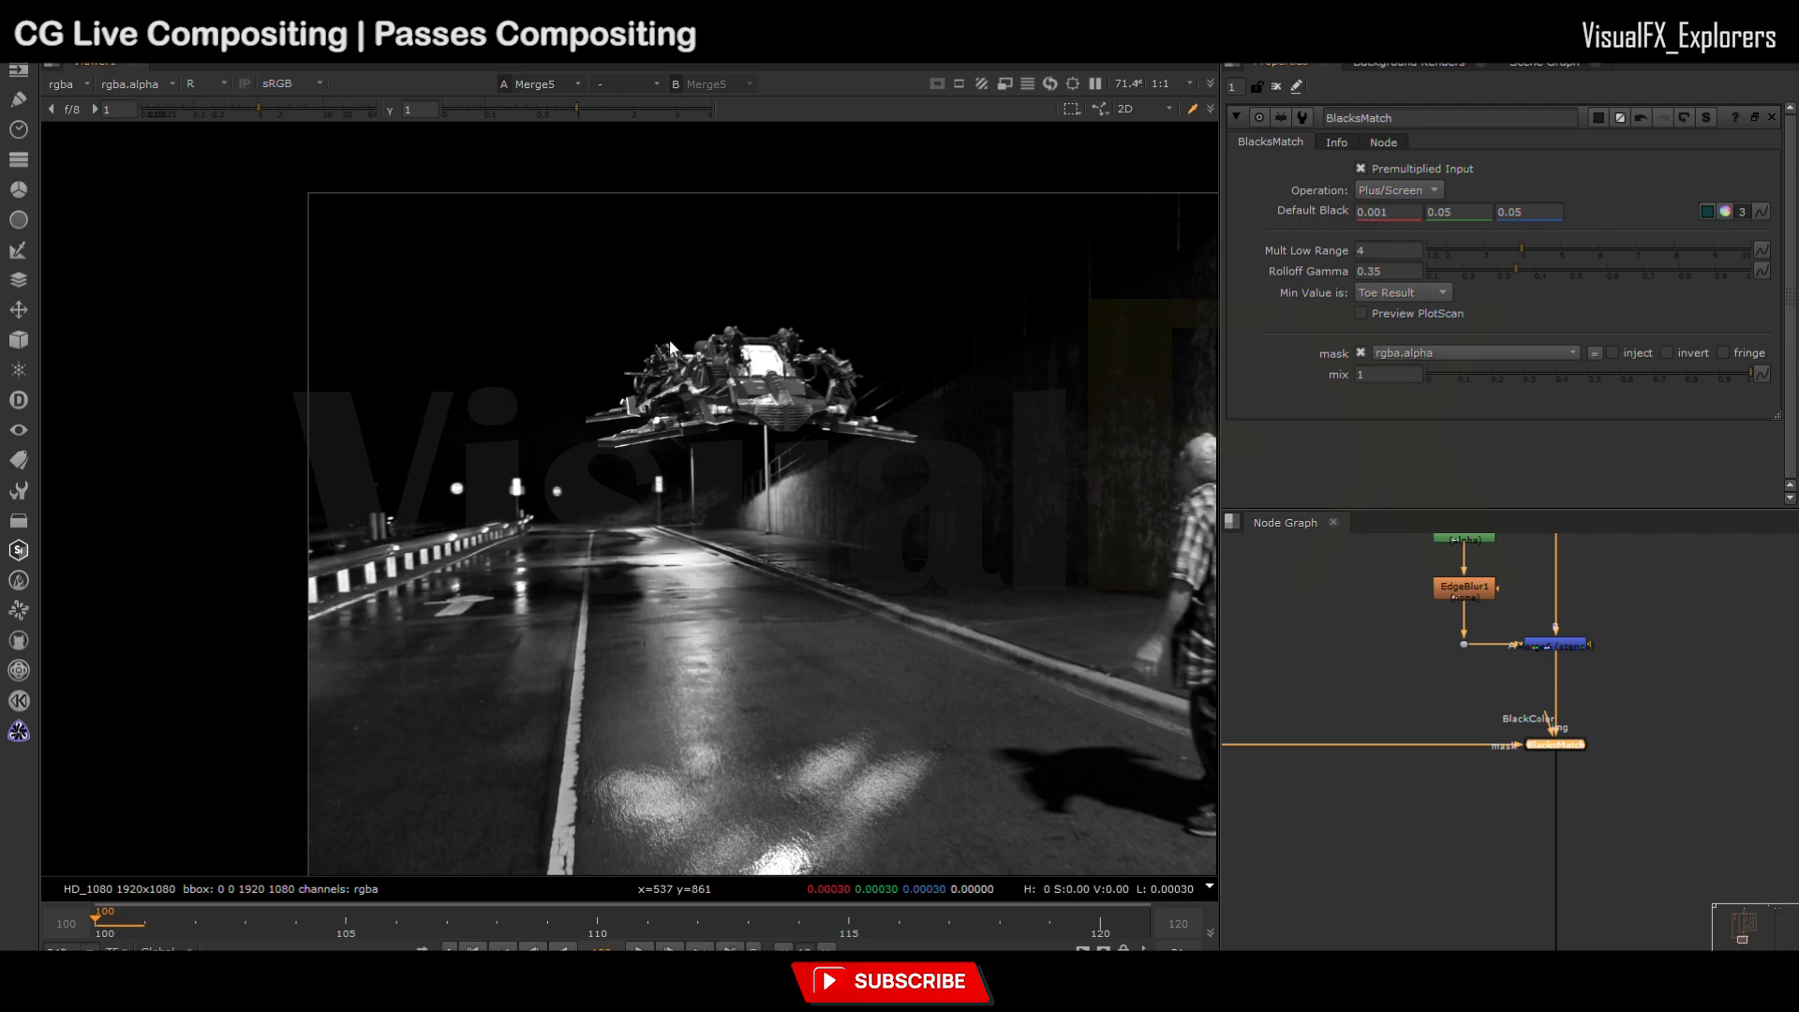
{"action": "key", "text": "g"}
{"action": "left_click", "coordinate": [1471, 220]}
{"action": "scroll", "coordinate": [1471, 220], "scroll_direction": "down", "scroll_amount": 20}
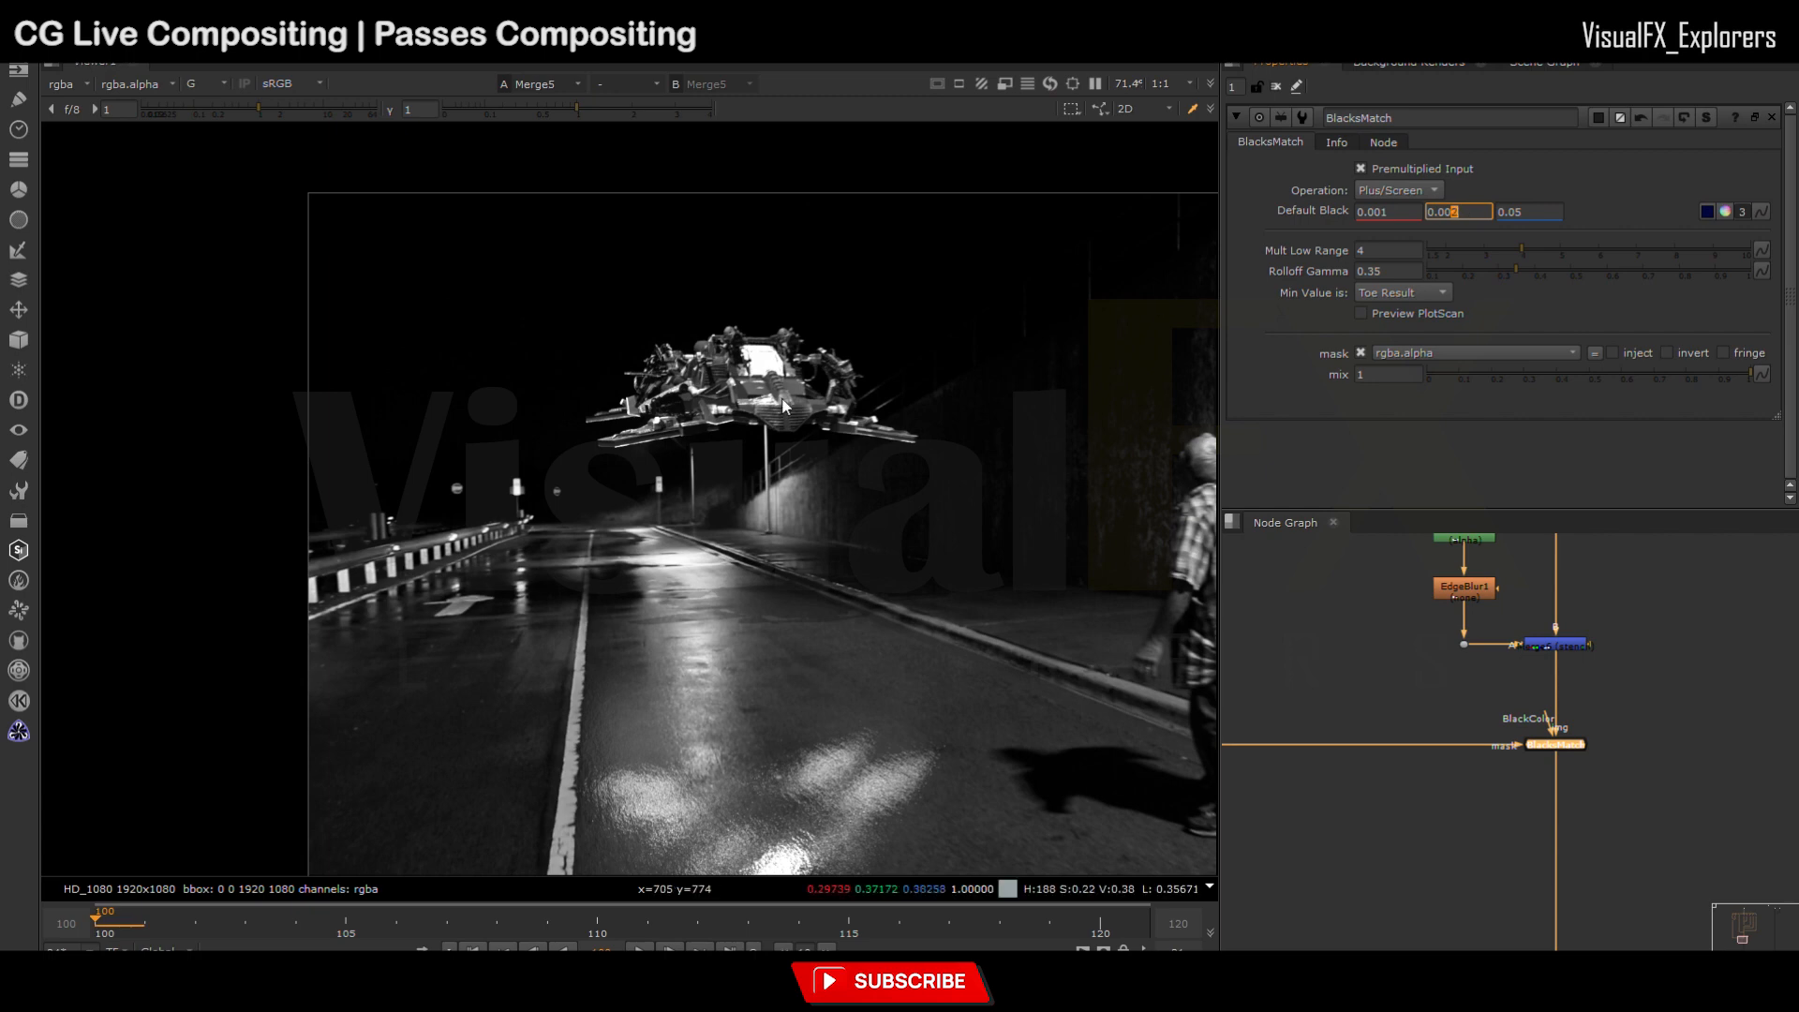
Step: Set BlacksMatch's Default Black blue value to 0.003 while viewing the blue channel, and return to the RGB view
{"action": "key", "text": "b"}
{"action": "left_click", "coordinate": [1535, 220]}
{"action": "scroll", "coordinate": [1535, 221], "scroll_direction": "down", "scroll_amount": 20}
{"action": "scroll", "coordinate": [1535, 221], "scroll_direction": "down", "scroll_amount": 7}
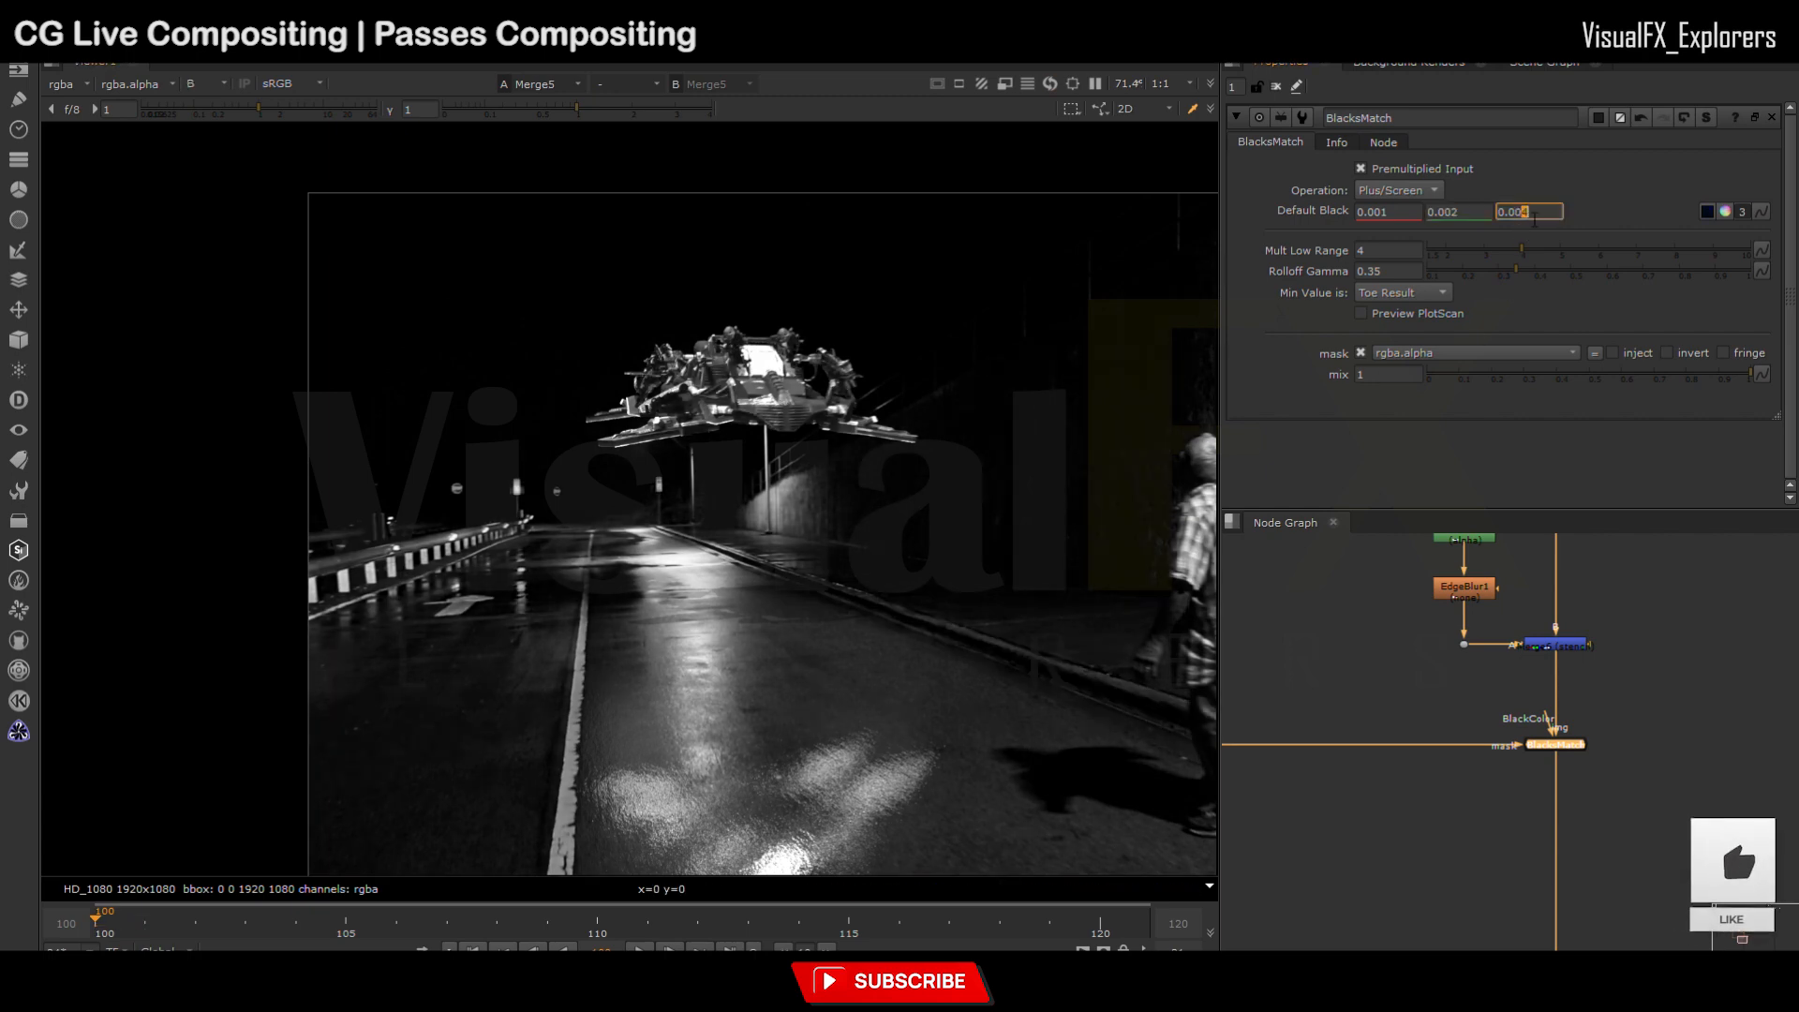
{"action": "scroll", "coordinate": [1535, 220], "scroll_direction": "down", "scroll_amount": 2}
{"action": "key", "text": "b"}
Step: Compare the spaceship with BlacksMatch disabled and enabled, and set its Default Black red value to 0.0039
{"action": "scroll", "coordinate": [1580, 761], "scroll_direction": "up", "scroll_amount": 1}
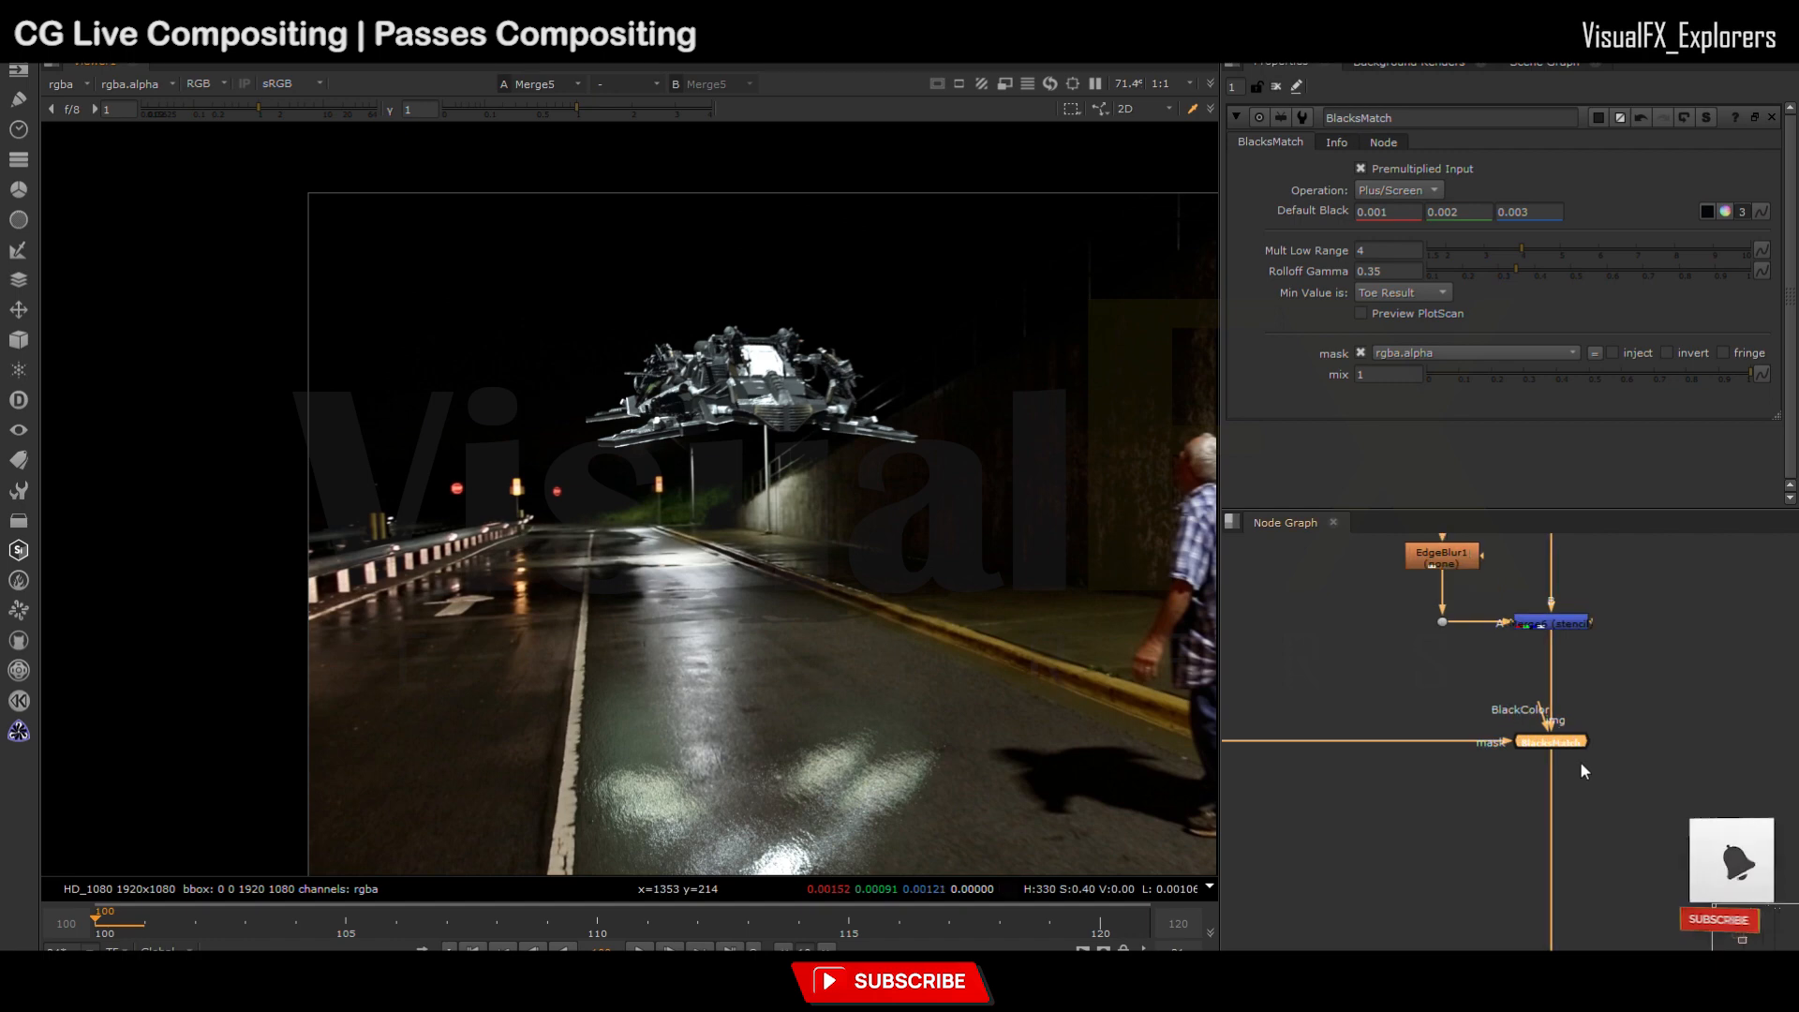
{"action": "scroll", "coordinate": [665, 429], "scroll_direction": "up", "scroll_amount": 7}
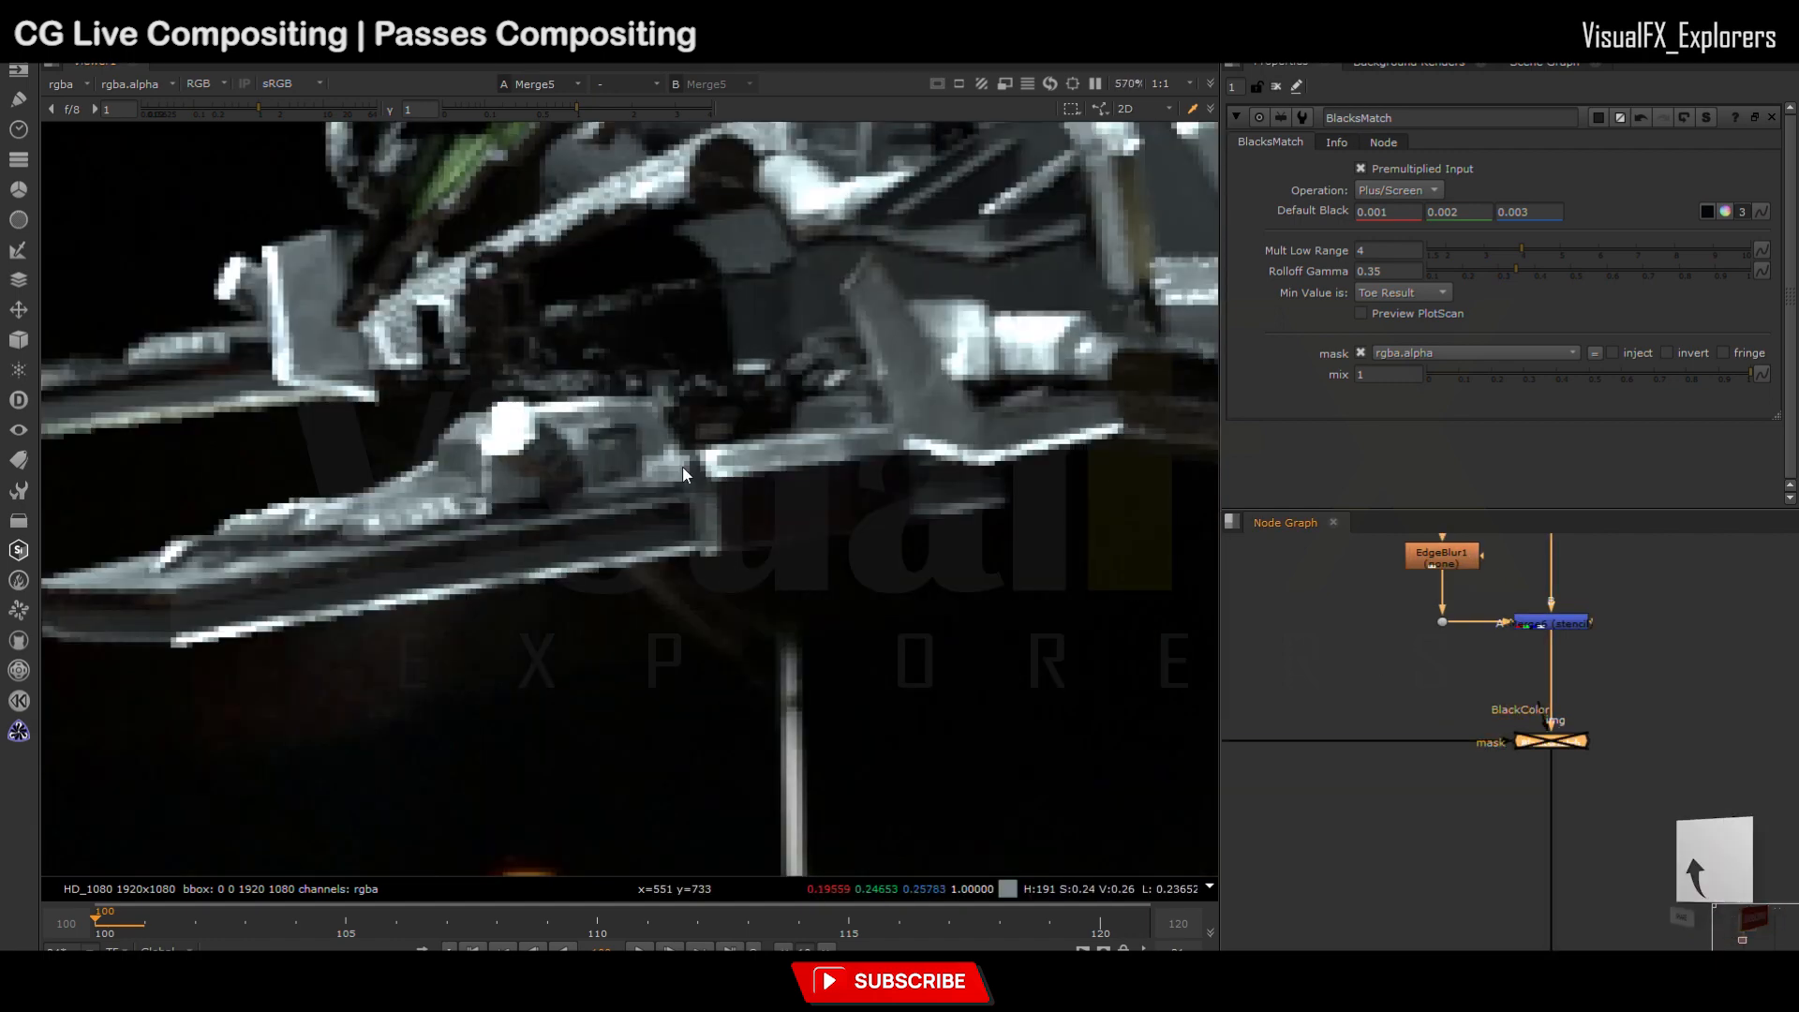
{"action": "scroll", "coordinate": [703, 482], "scroll_direction": "down", "scroll_amount": 7}
{"action": "key", "text": "d"}
{"action": "scroll", "coordinate": [433, 614], "scroll_direction": "up", "scroll_amount": 2}
{"action": "key", "text": "d"}
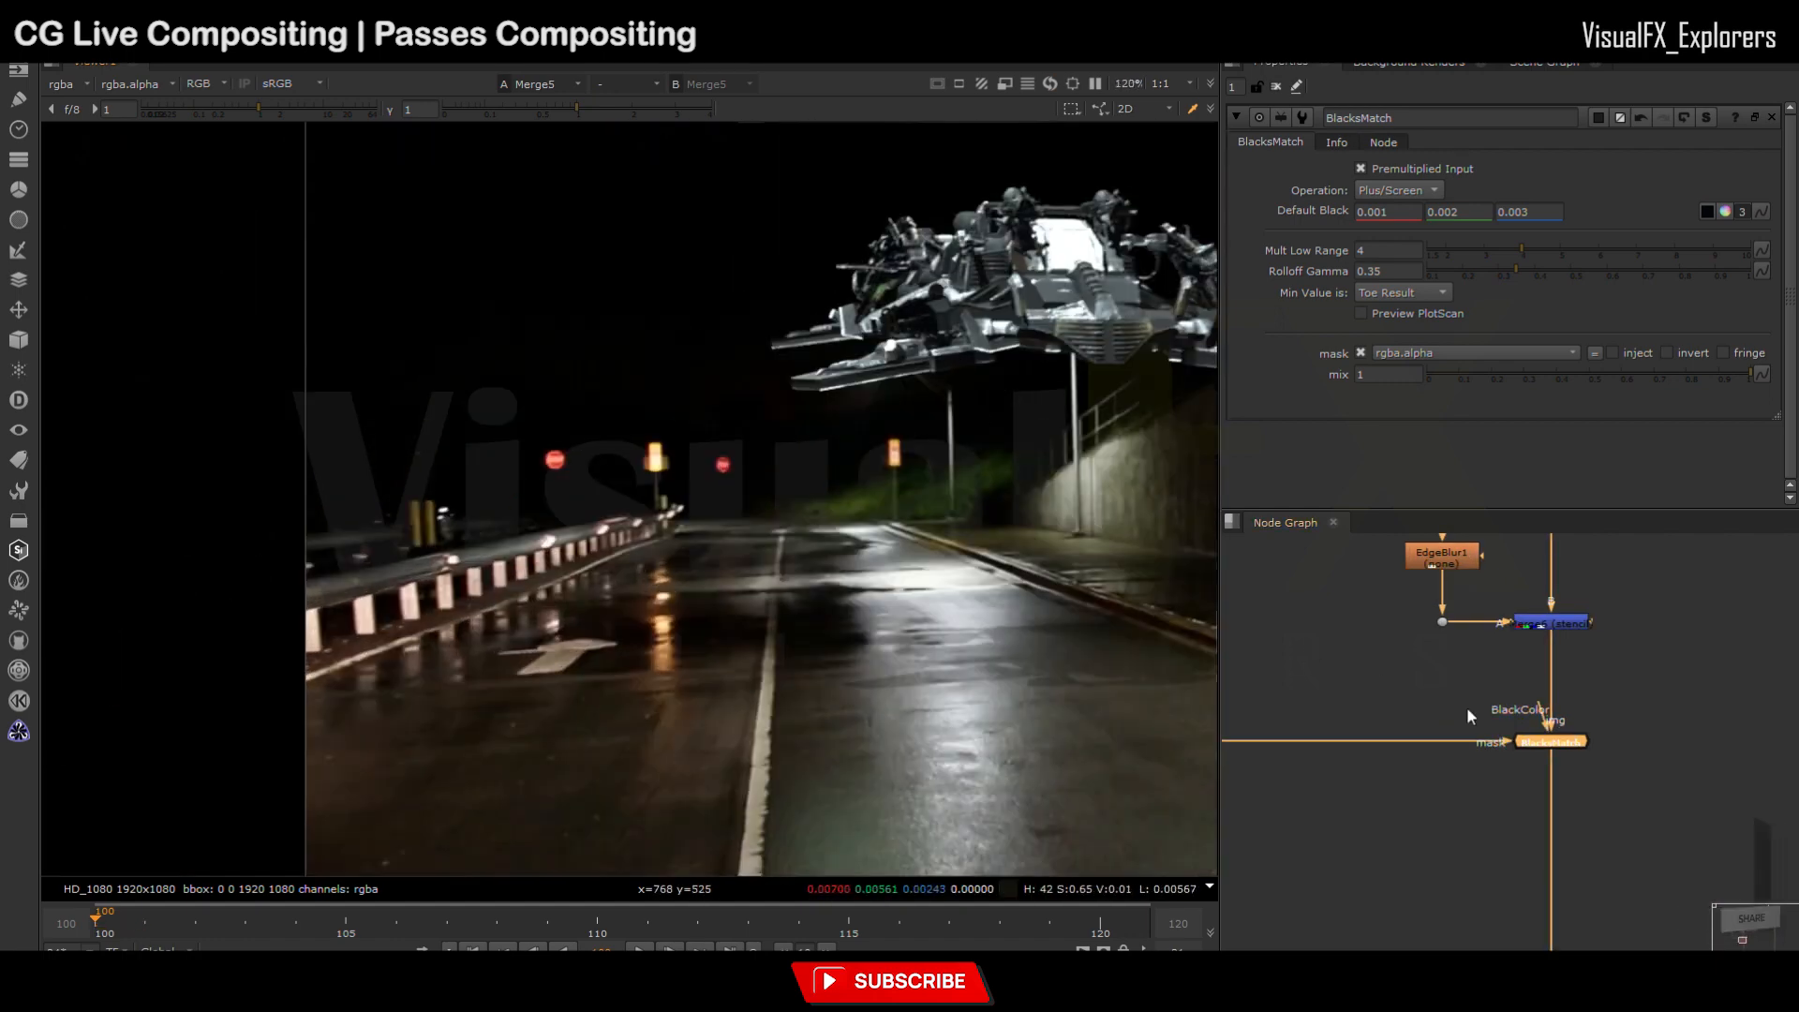
{"action": "scroll", "coordinate": [1396, 217], "scroll_direction": "up", "scroll_amount": 2}
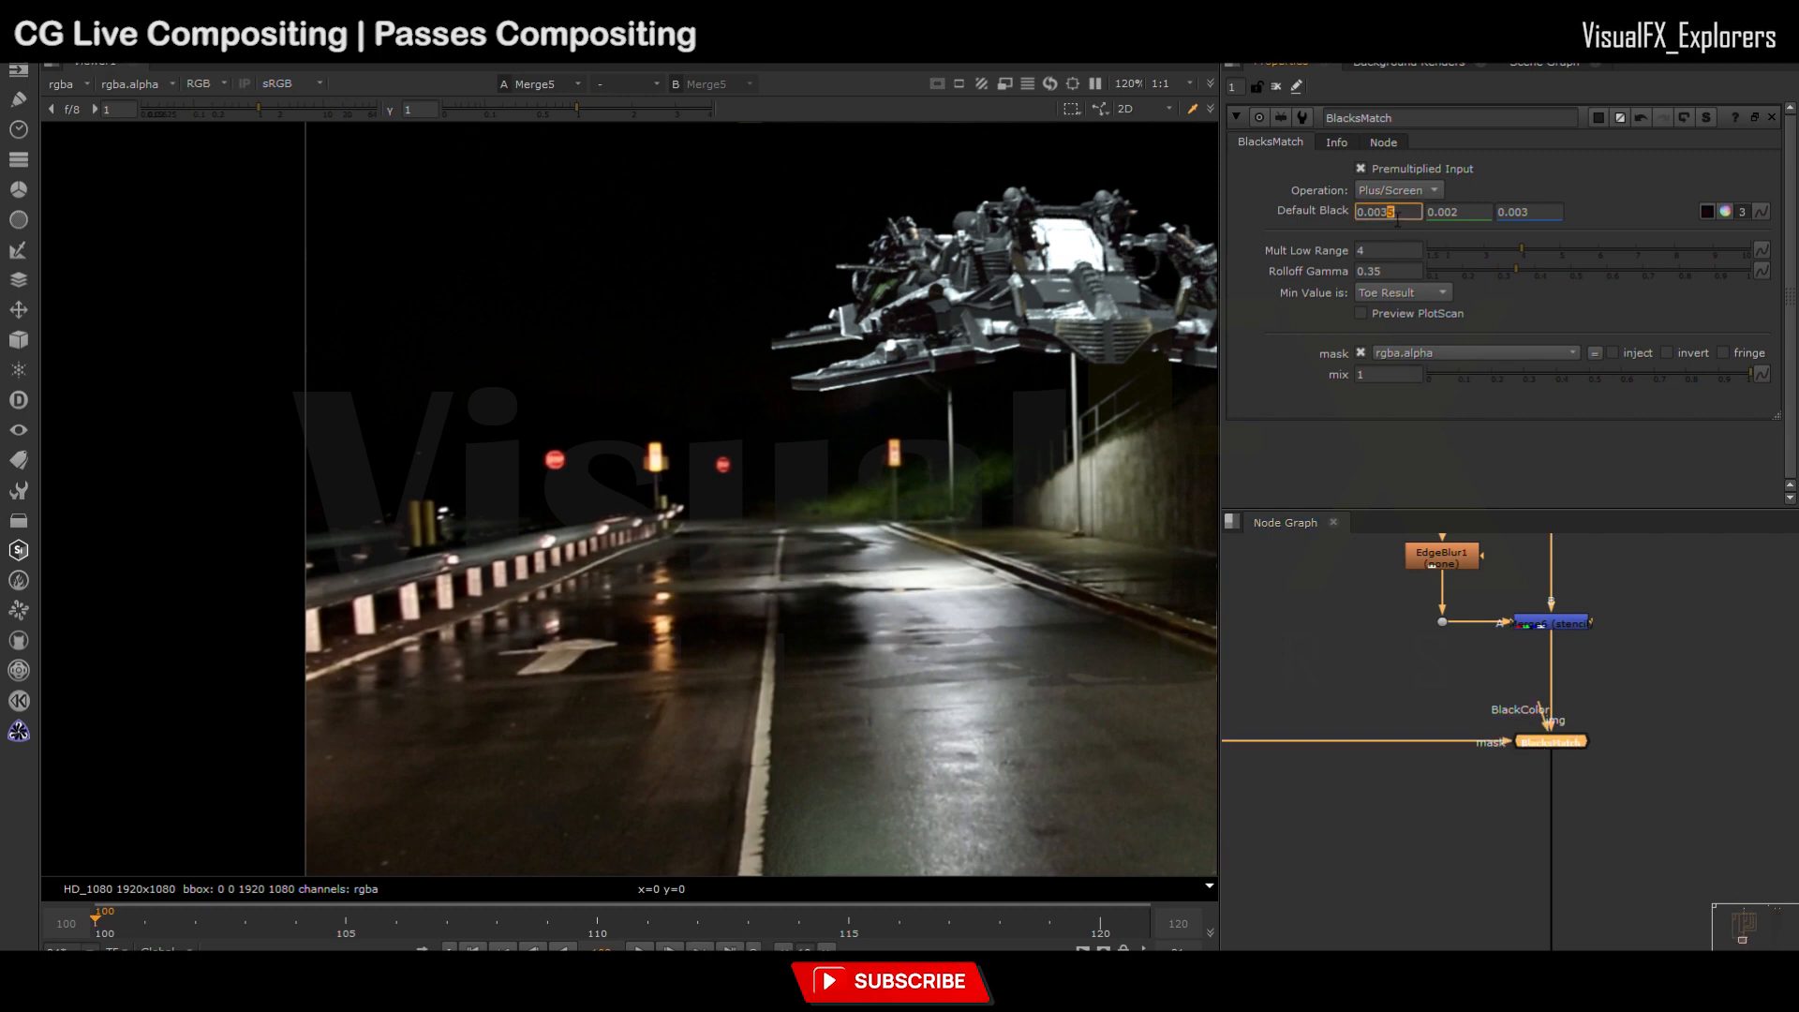
{"action": "scroll", "coordinate": [565, 605], "scroll_direction": "down", "scroll_amount": 3}
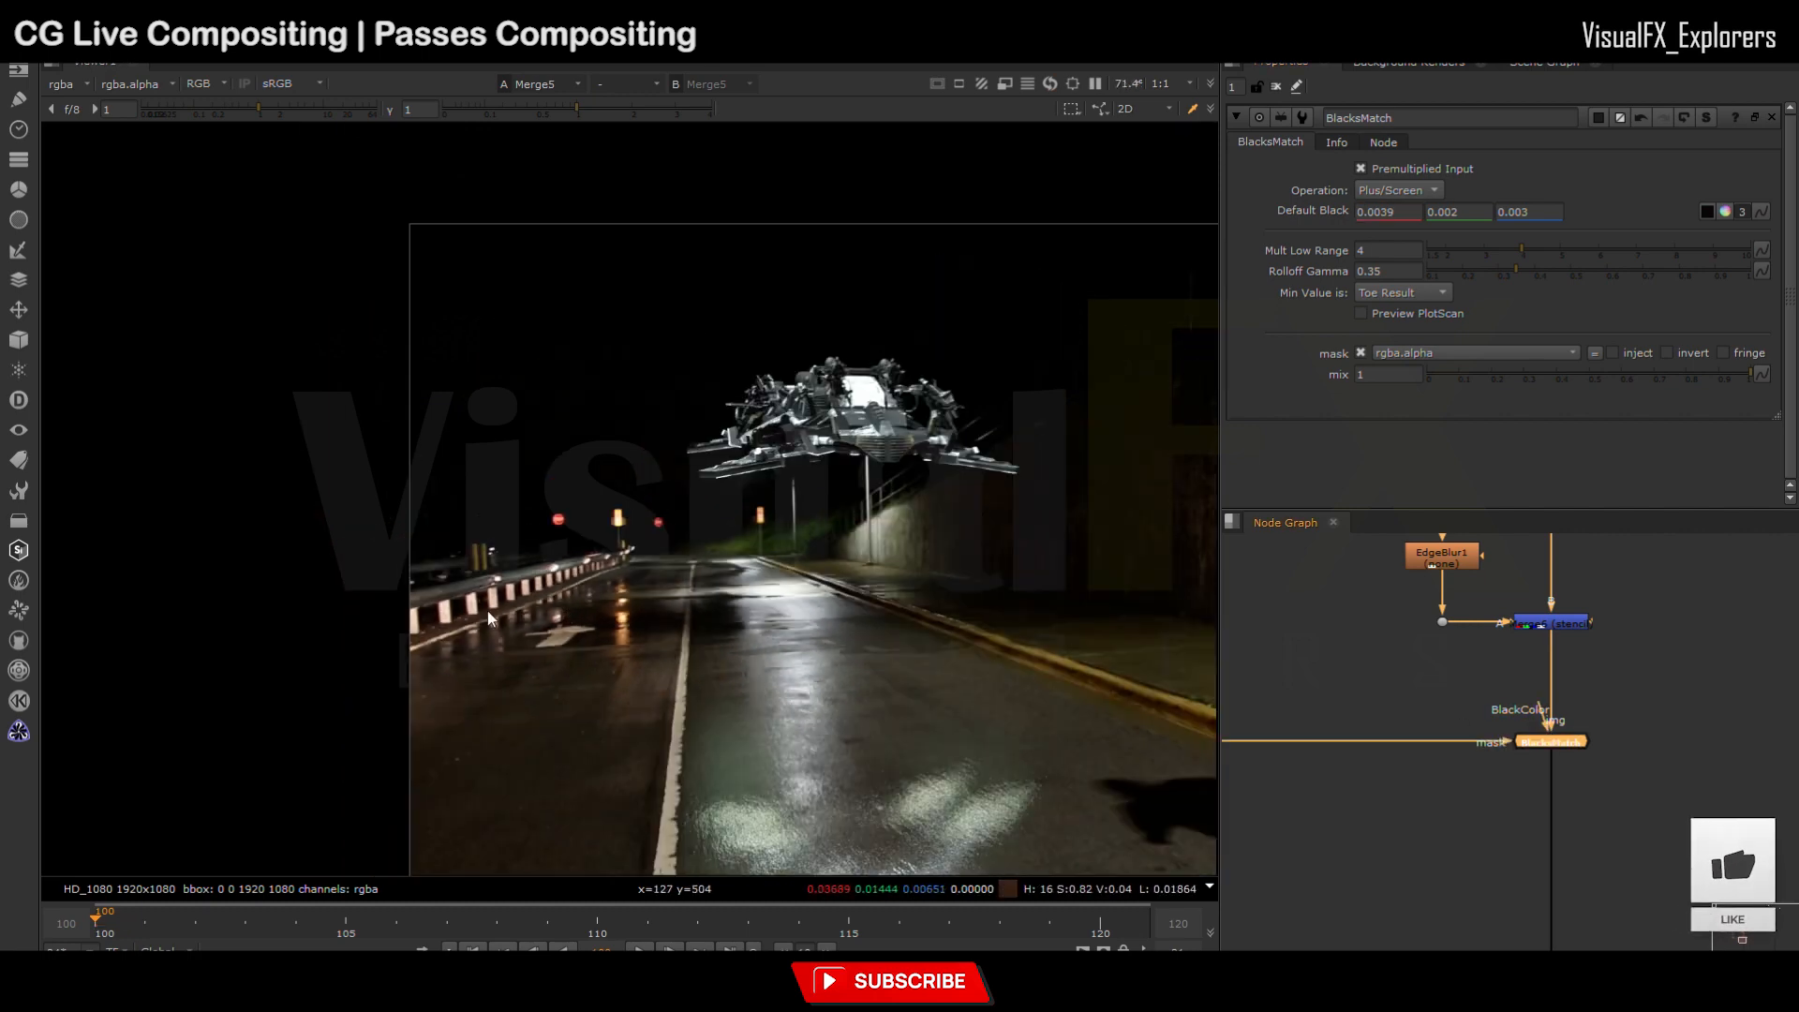
Step: Add a Grade node below BlacksMatch and set its red gain to 1.45
{"action": "key", "text": "g"}
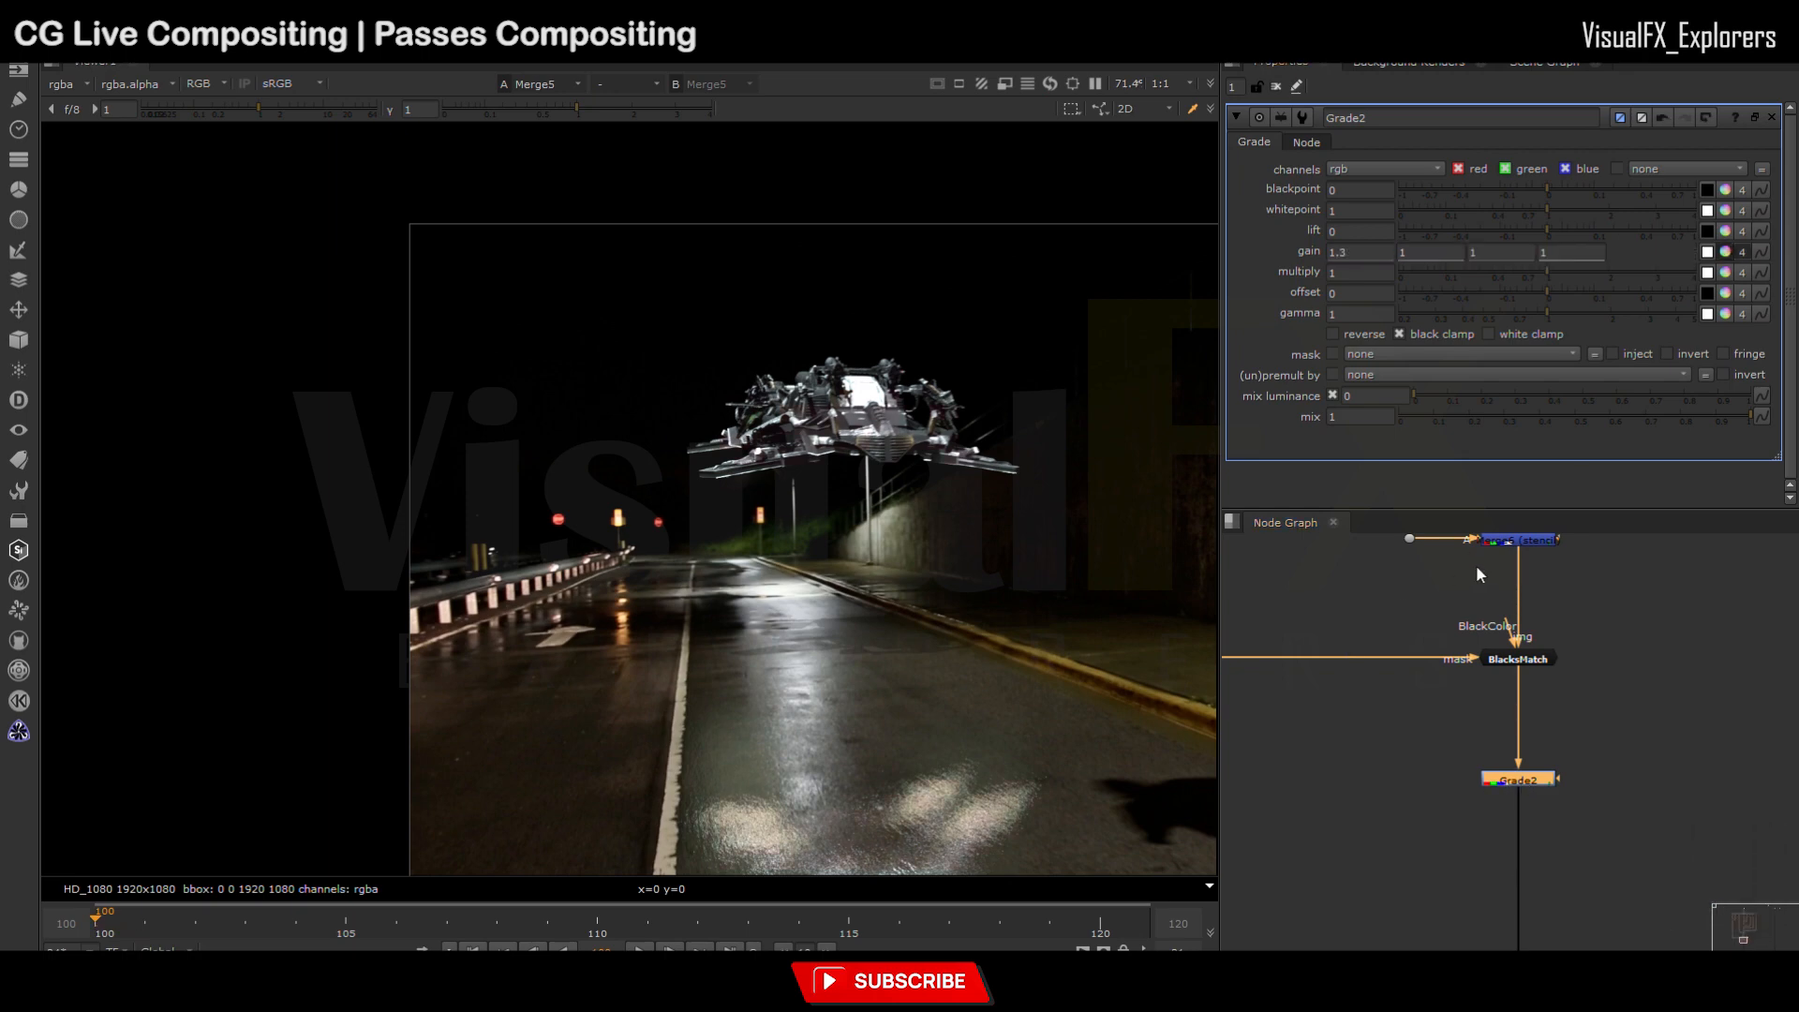
{"action": "key", "text": "Down"}
{"action": "key", "text": "Up"}
Step: Compare the composite with BlacksMatch and Grade2 disabled and enabled together
{"action": "left_click", "coordinate": [1526, 784]}
{"action": "left_click_drag", "start_coordinate": [1591, 619], "coordinate": [1469, 820]}
{"action": "scroll", "coordinate": [889, 571], "scroll_direction": "down", "scroll_amount": 5}
{"action": "scroll", "coordinate": [889, 567], "scroll_direction": "up", "scroll_amount": 4}
{"action": "key", "text": "d"}
{"action": "key", "text": "d"}
{"action": "left_click", "coordinate": [1572, 607]}
Step: Set Grade2's mix to 0.545
{"action": "left_click", "coordinate": [1538, 782]}
{"action": "left_click", "coordinate": [1639, 418]}
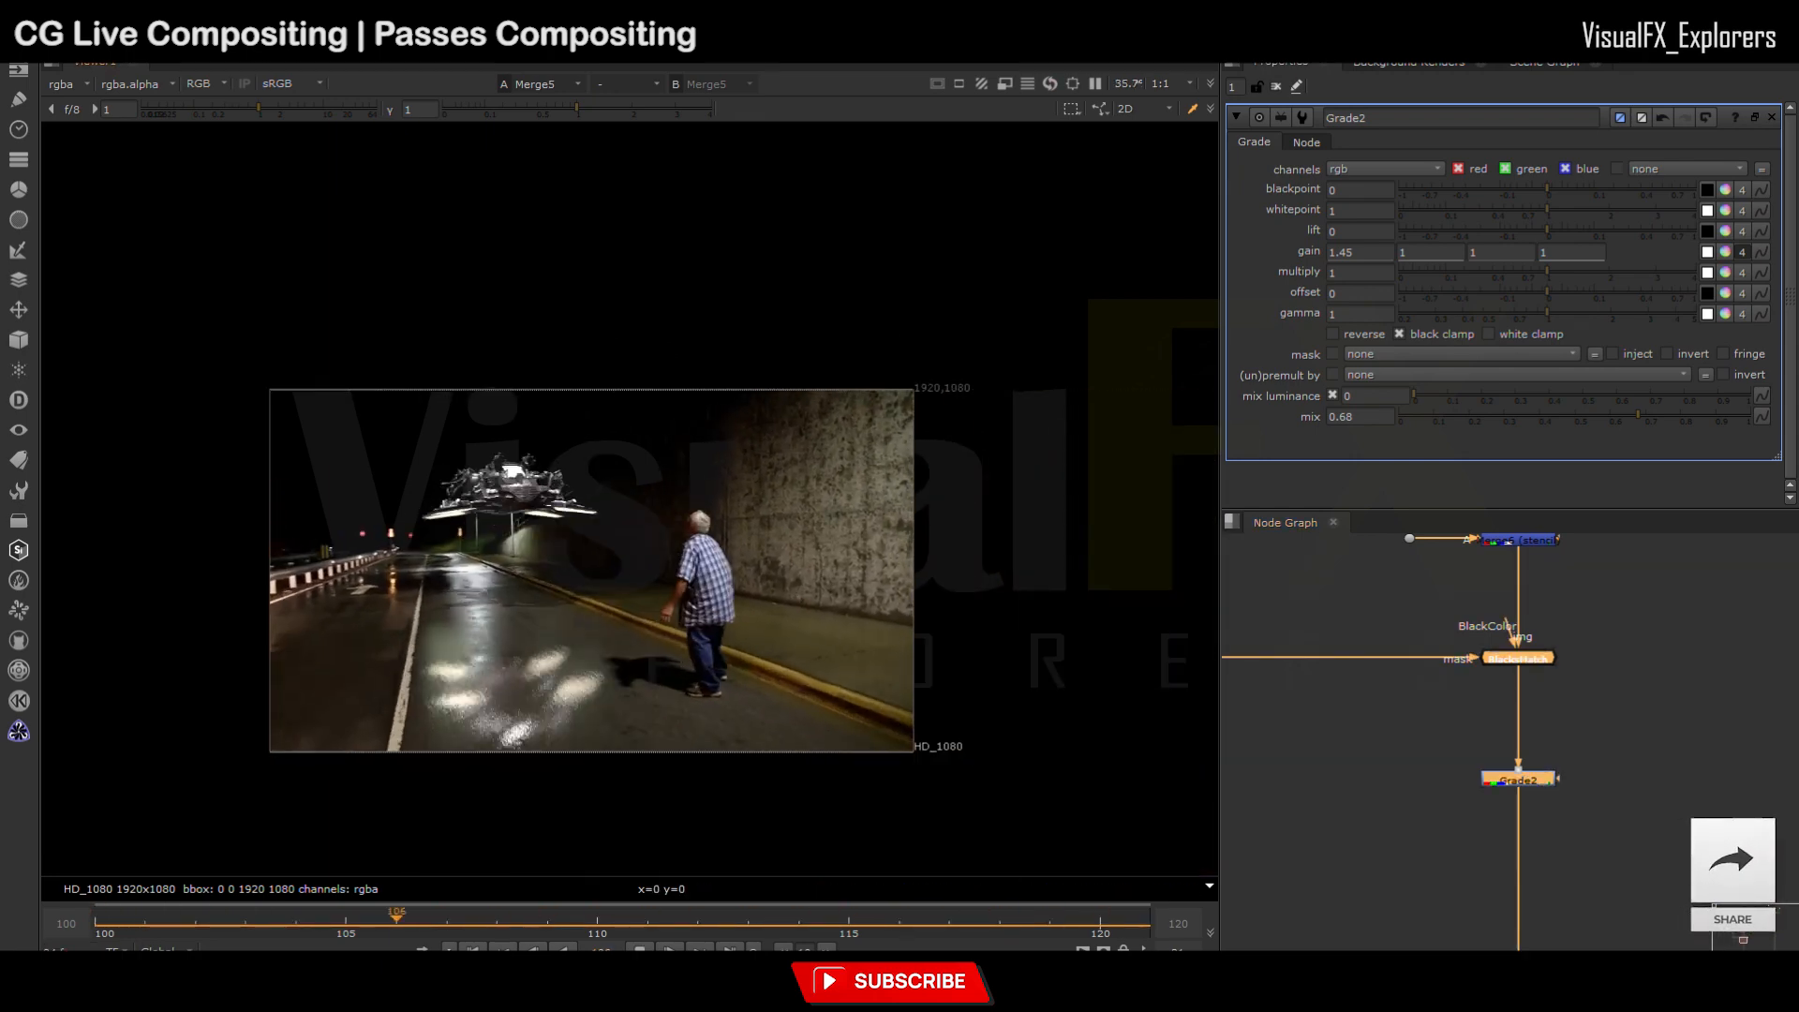
{"action": "left_click", "coordinate": [1597, 420]}
{"action": "left_click_drag", "start_coordinate": [1594, 414], "coordinate": [1591, 414]}
Step: Play the shot from the first frame and compare it with BlacksMatch and Grade2 toggled off and on
{"action": "left_click", "coordinate": [1515, 775]}
{"action": "key", "text": "d"}
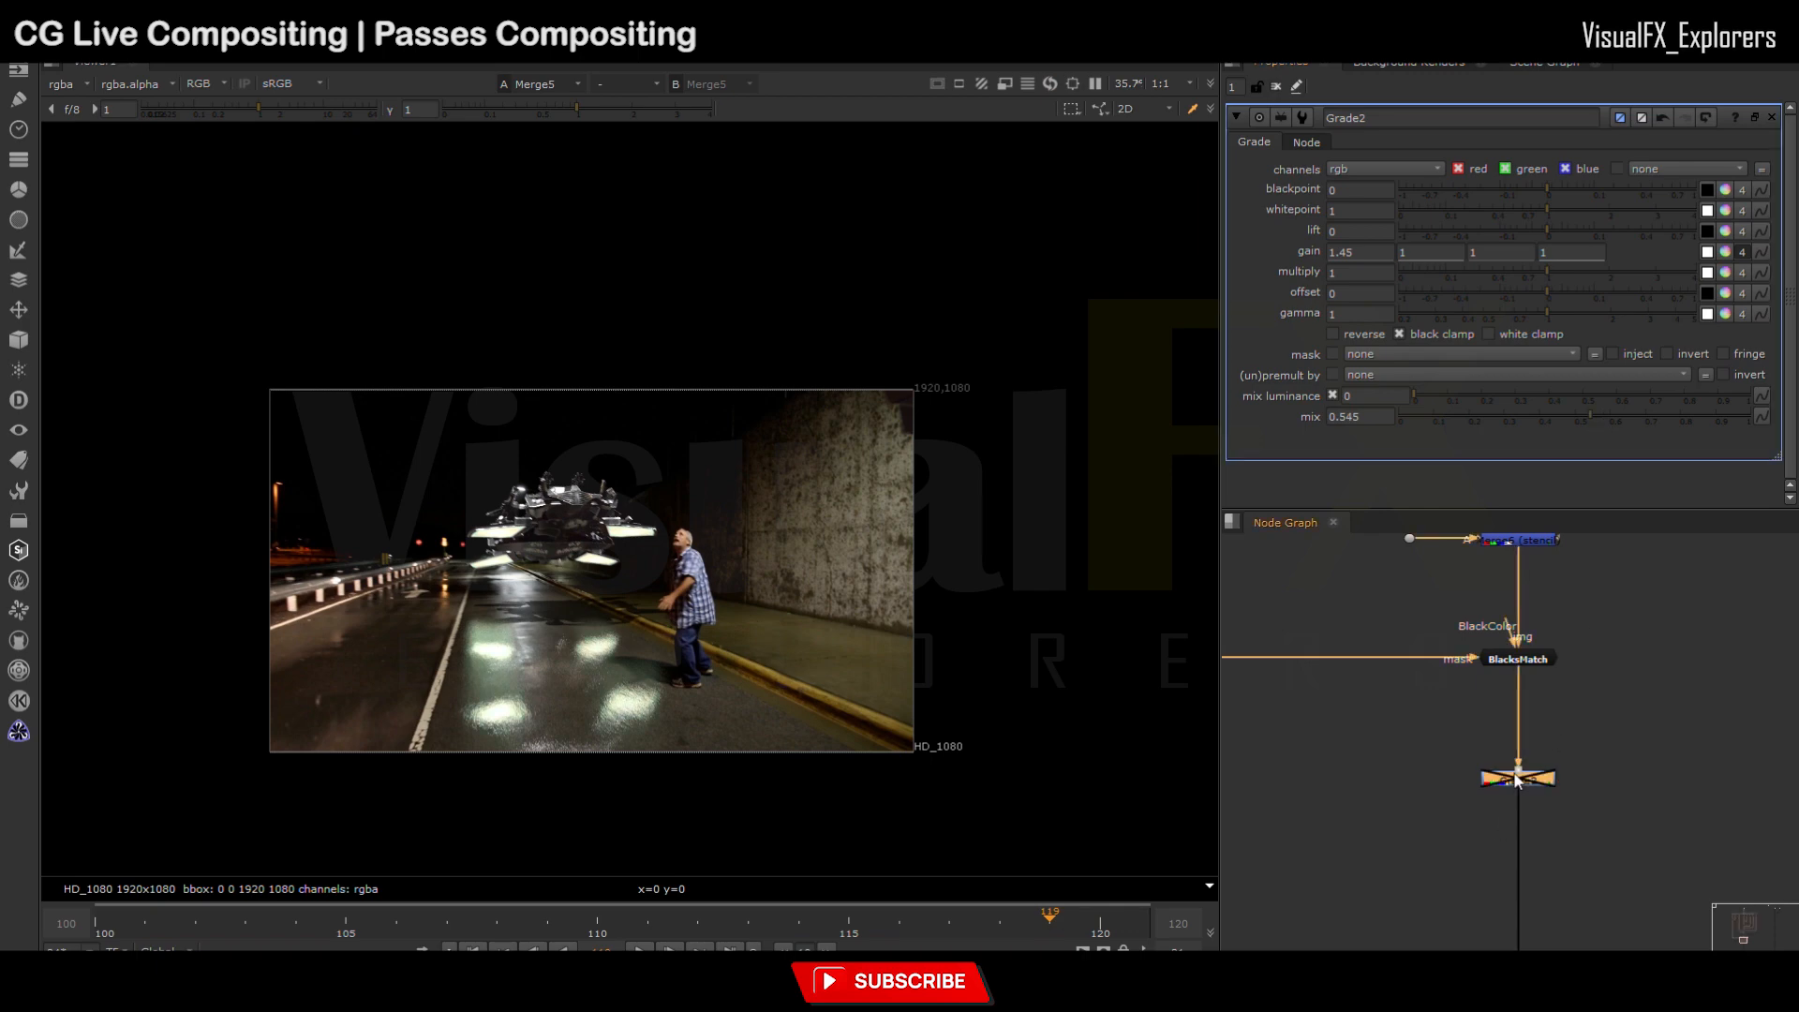
{"action": "left_click_drag", "start_coordinate": [1596, 619], "coordinate": [1458, 823]}
{"action": "left_click", "coordinate": [105, 921]}
{"action": "left_click", "coordinate": [638, 948]}
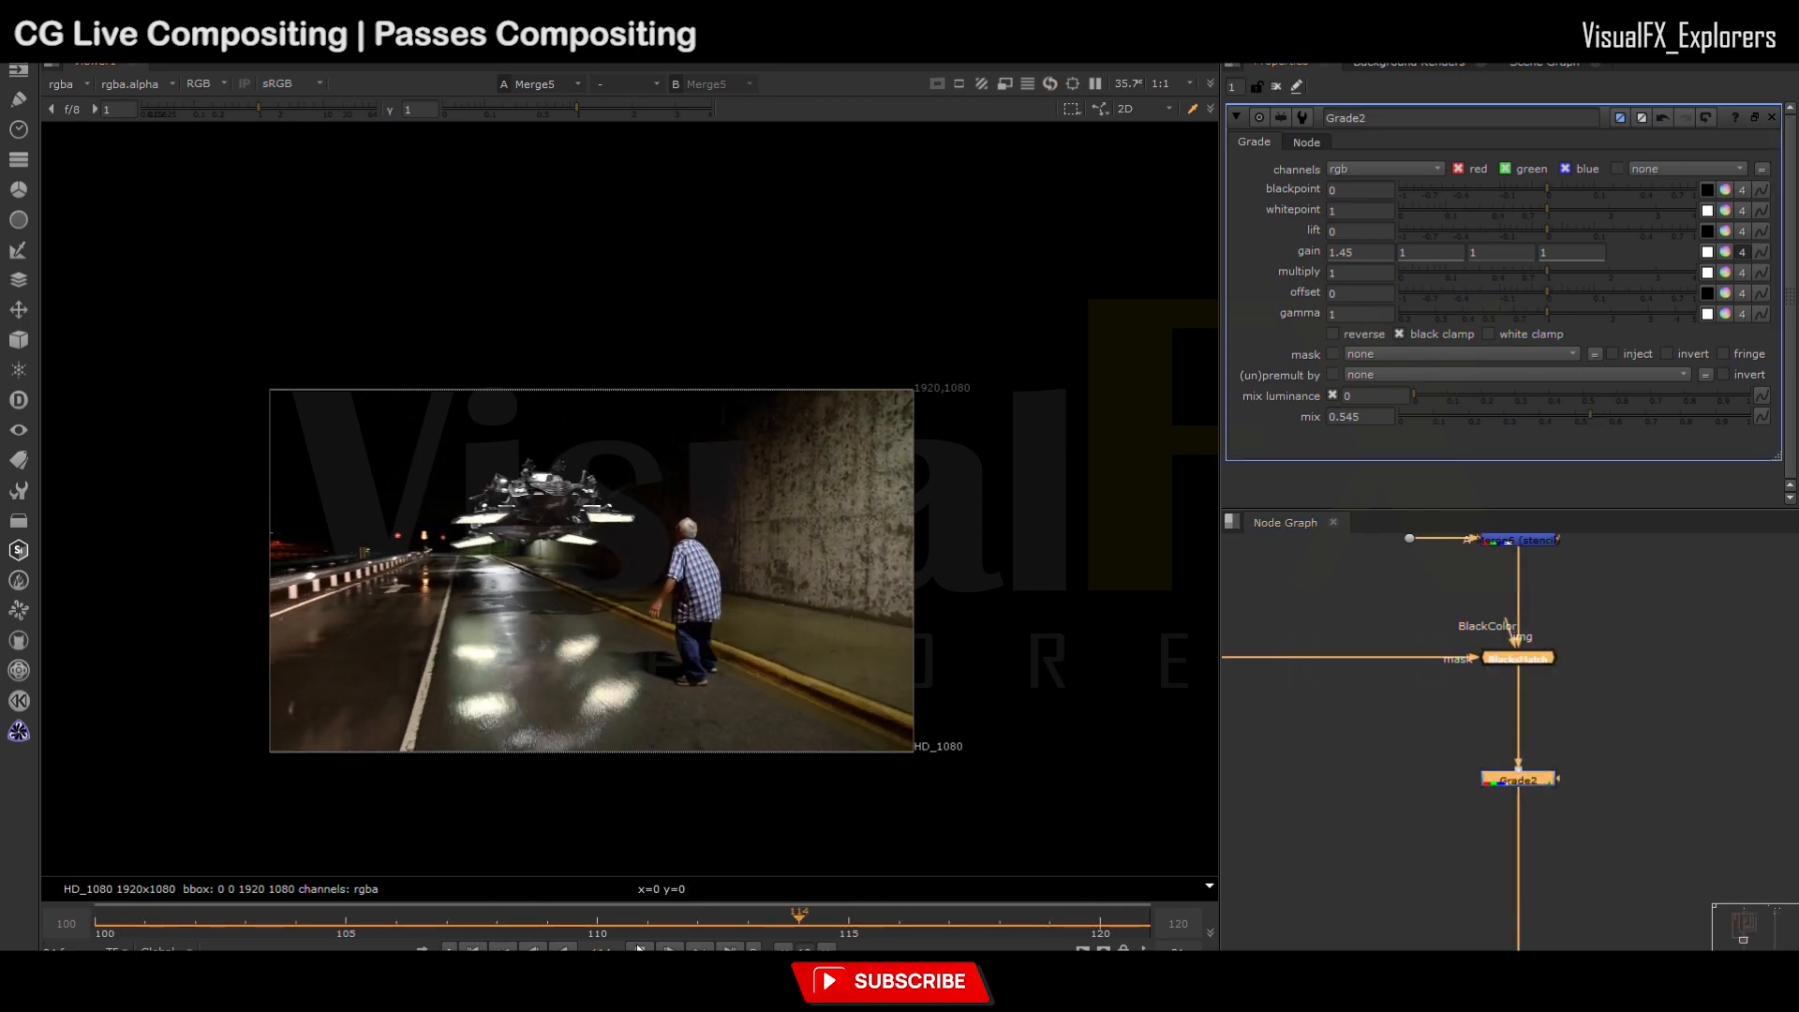
{"action": "left_click", "coordinate": [1516, 779]}
{"action": "key", "text": "d"}
{"action": "scroll", "coordinate": [468, 682], "scroll_direction": "up", "scroll_amount": 5}
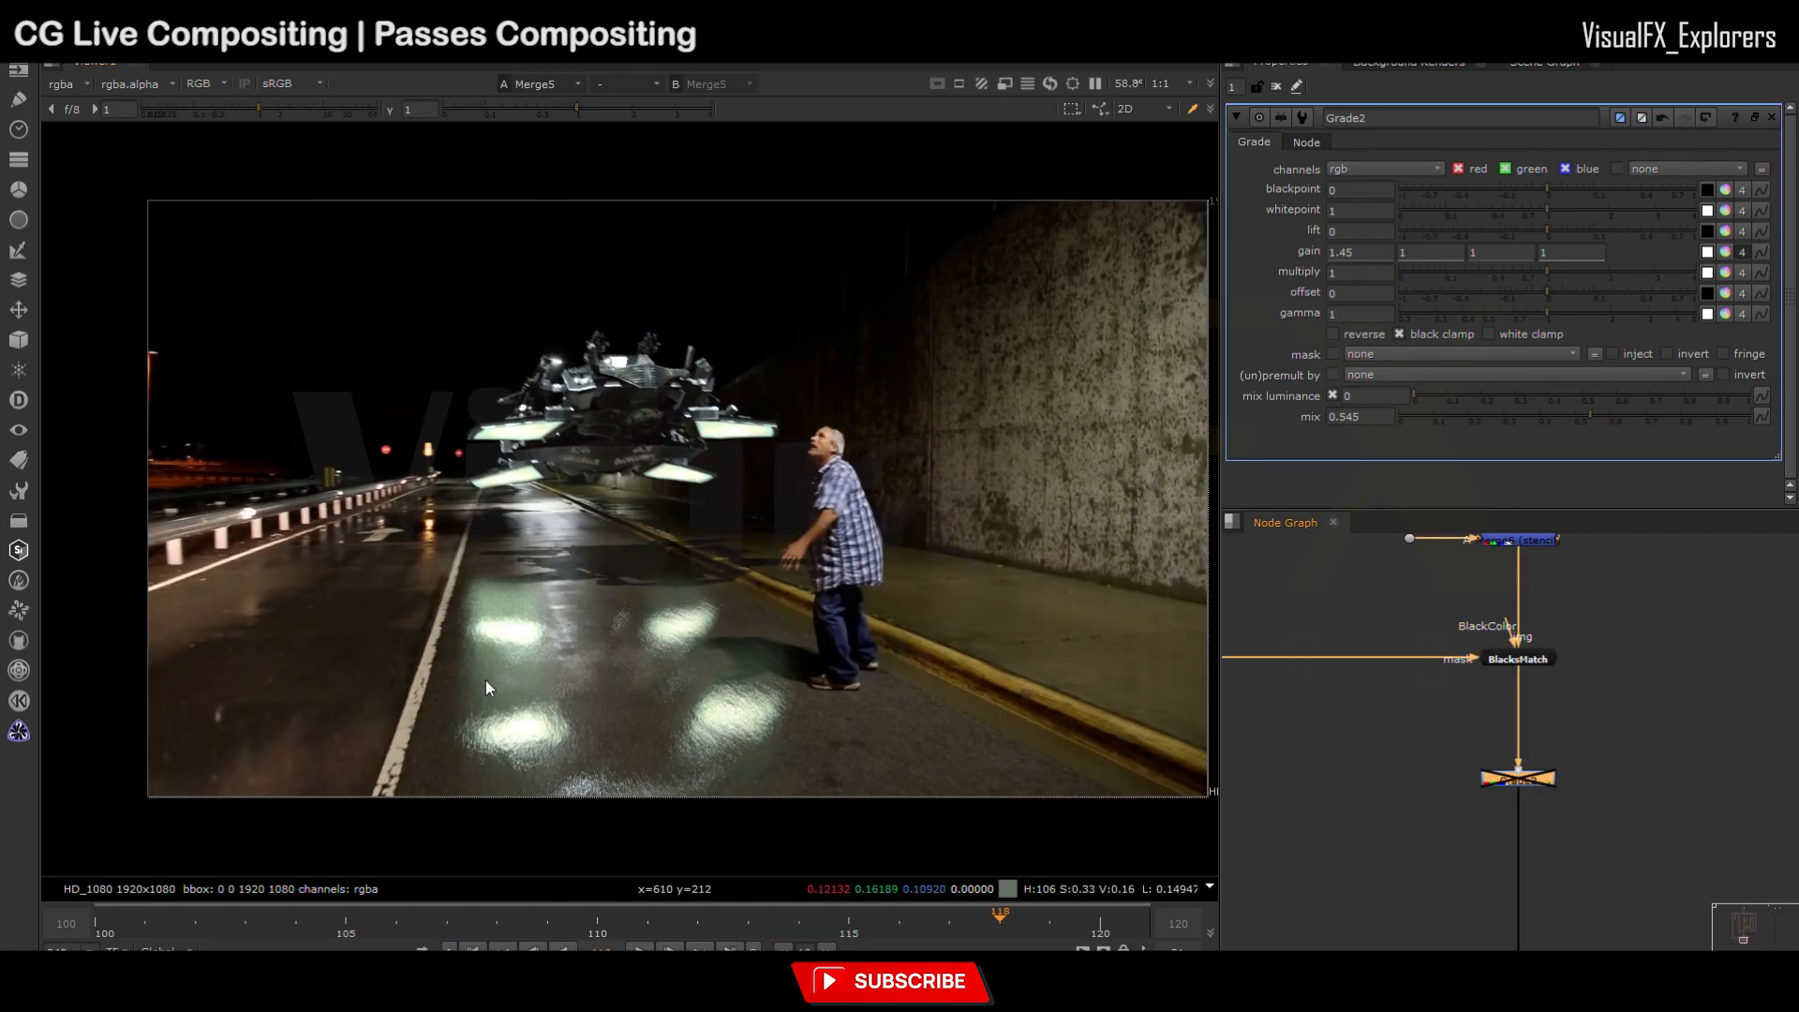
{"action": "middle_click_drag", "start_coordinate": [485, 681], "coordinate": [515, 610]}
{"action": "scroll", "coordinate": [1592, 744], "scroll_direction": "down", "scroll_amount": 6}
{"action": "scroll", "coordinate": [1588, 761], "scroll_direction": "up", "scroll_amount": 4}
{"action": "key", "text": "d"}
Step: Connect Grade2's mask input to the BlacksMatch mask pipe through corner dots
{"action": "left_click_drag", "start_coordinate": [1588, 757], "coordinate": [1316, 614]}
{"action": "left_click_drag", "start_coordinate": [1421, 685], "coordinate": [1316, 759], "text": "ctrl"}
{"action": "left_click_drag", "start_coordinate": [1464, 596], "coordinate": [1632, 840]}
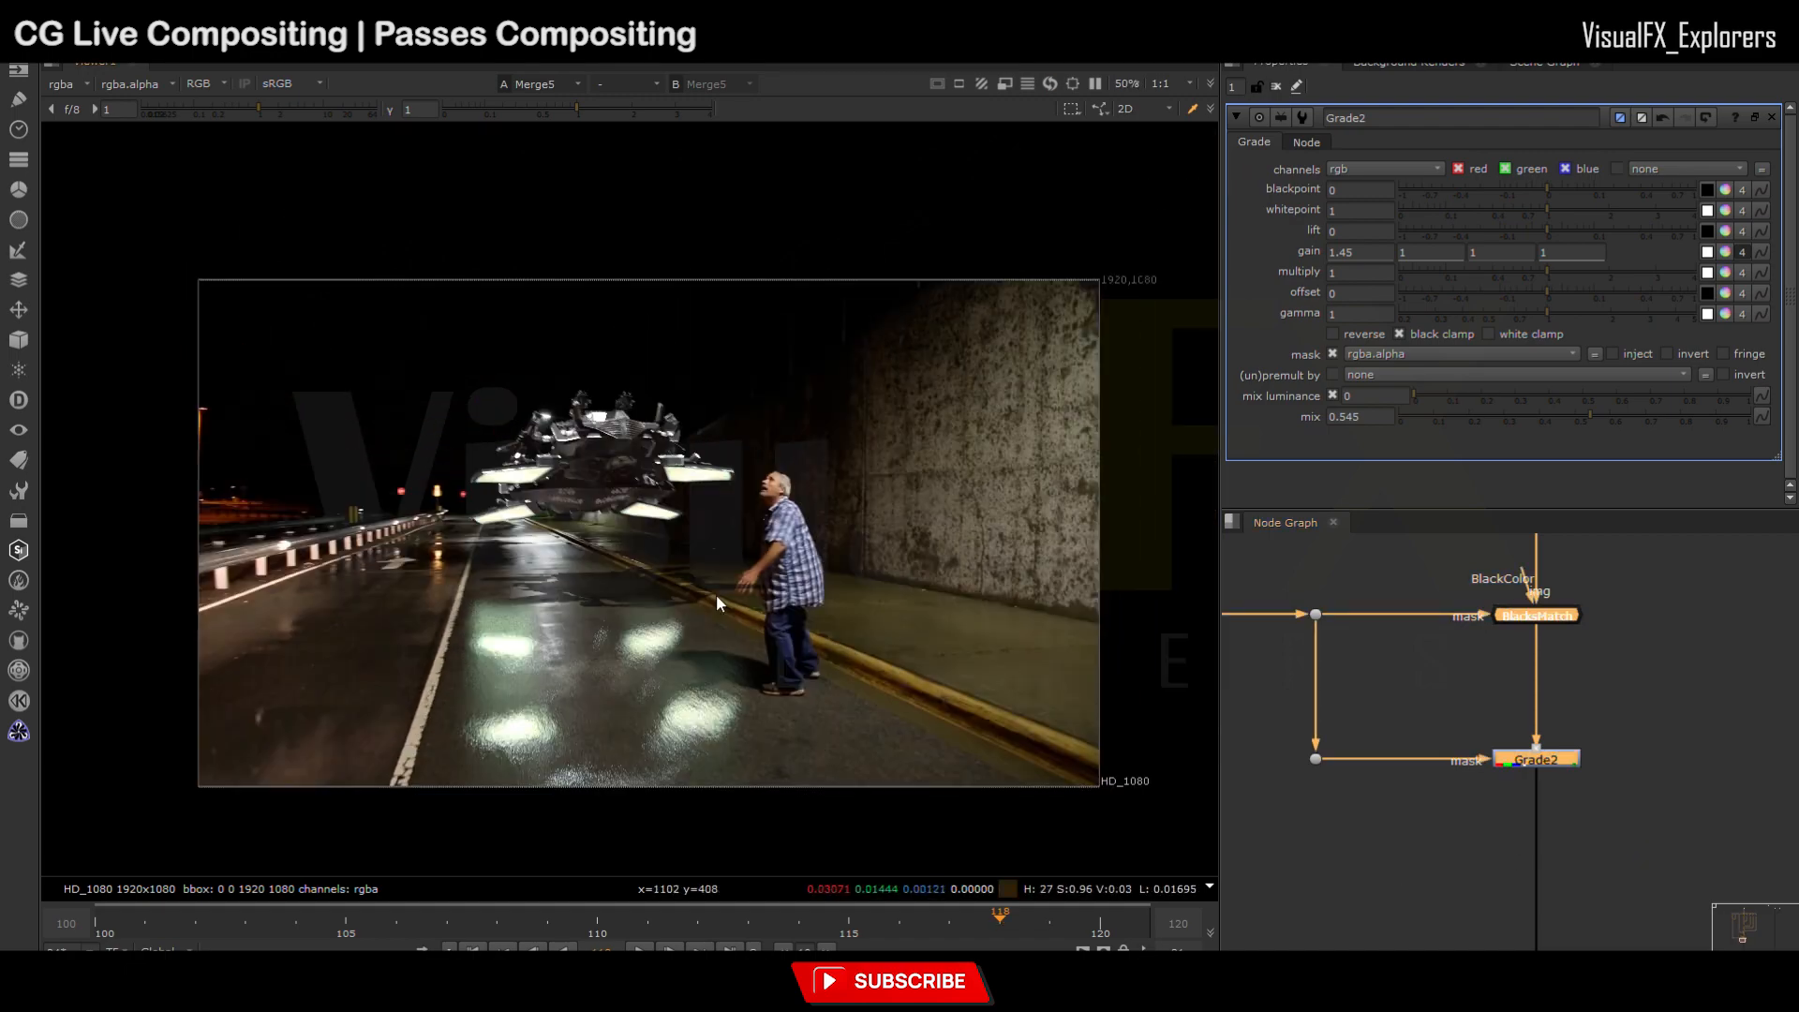
{"action": "left_click", "coordinate": [116, 924]}
Step: Add a Glow node to the pipe below the Shuffle5 emission pass
{"action": "scroll", "coordinate": [609, 729], "scroll_direction": "up", "scroll_amount": 2}
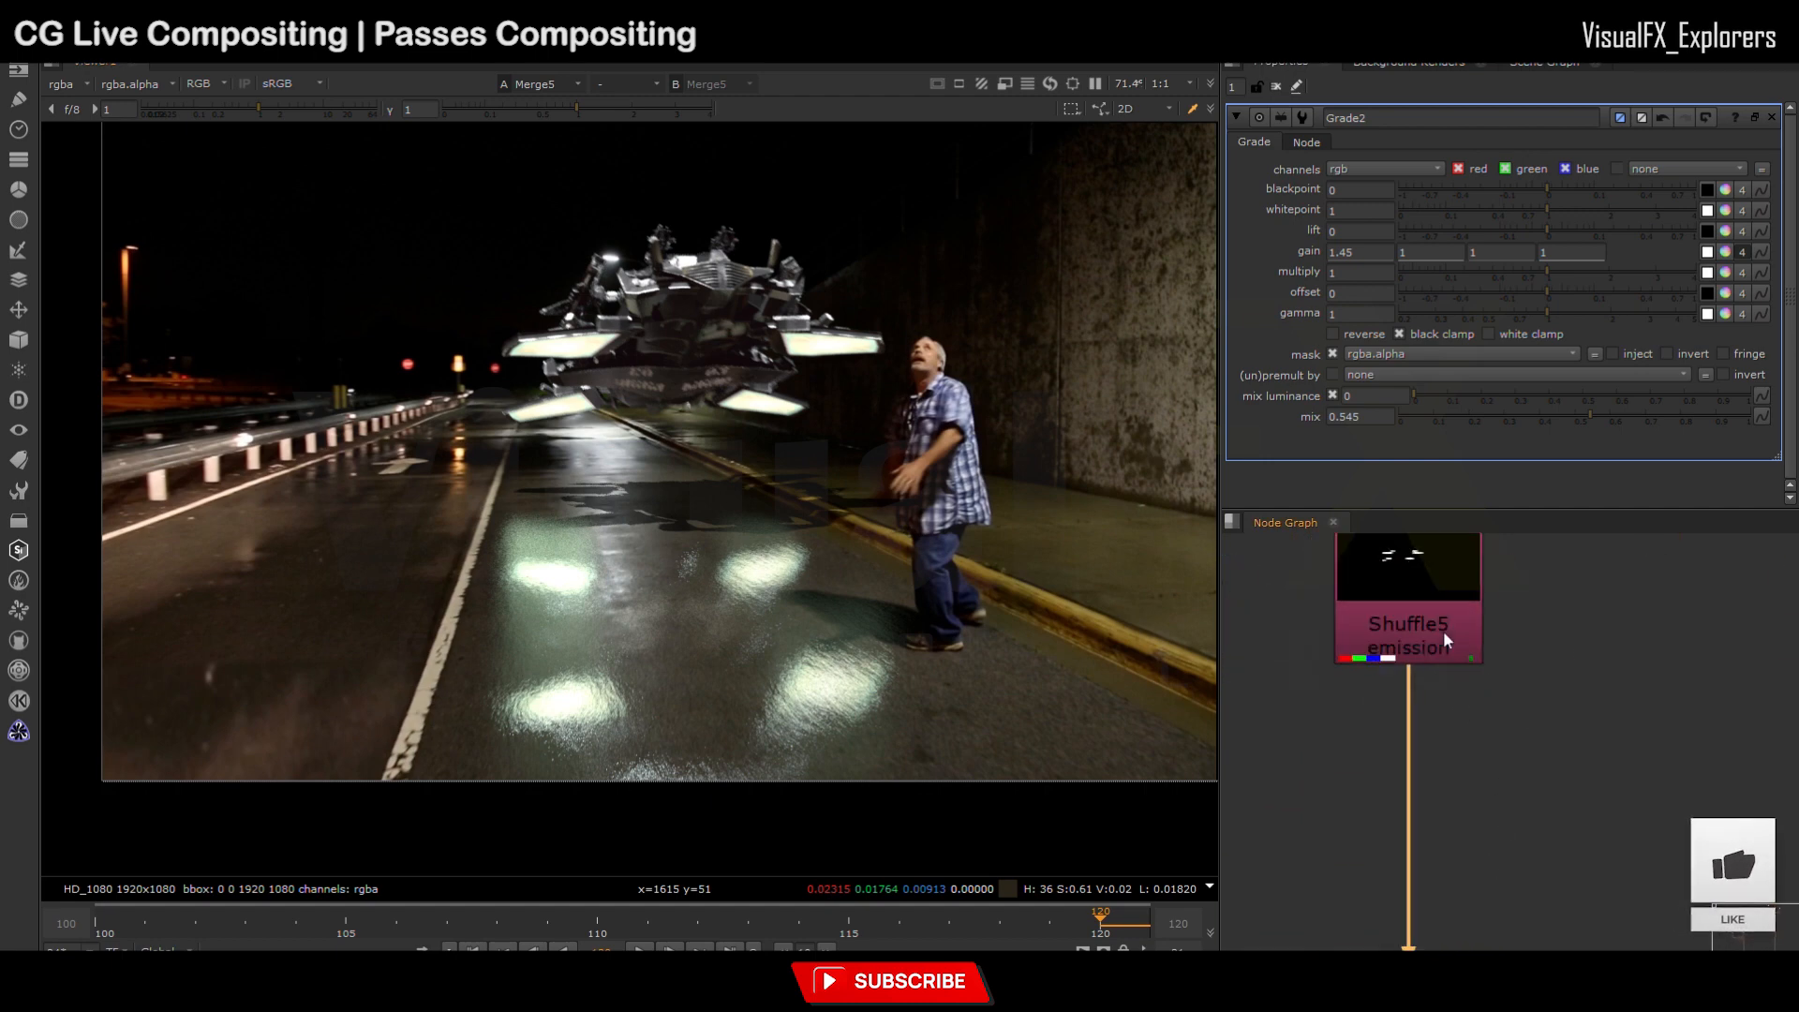
{"action": "key", "text": "1"}
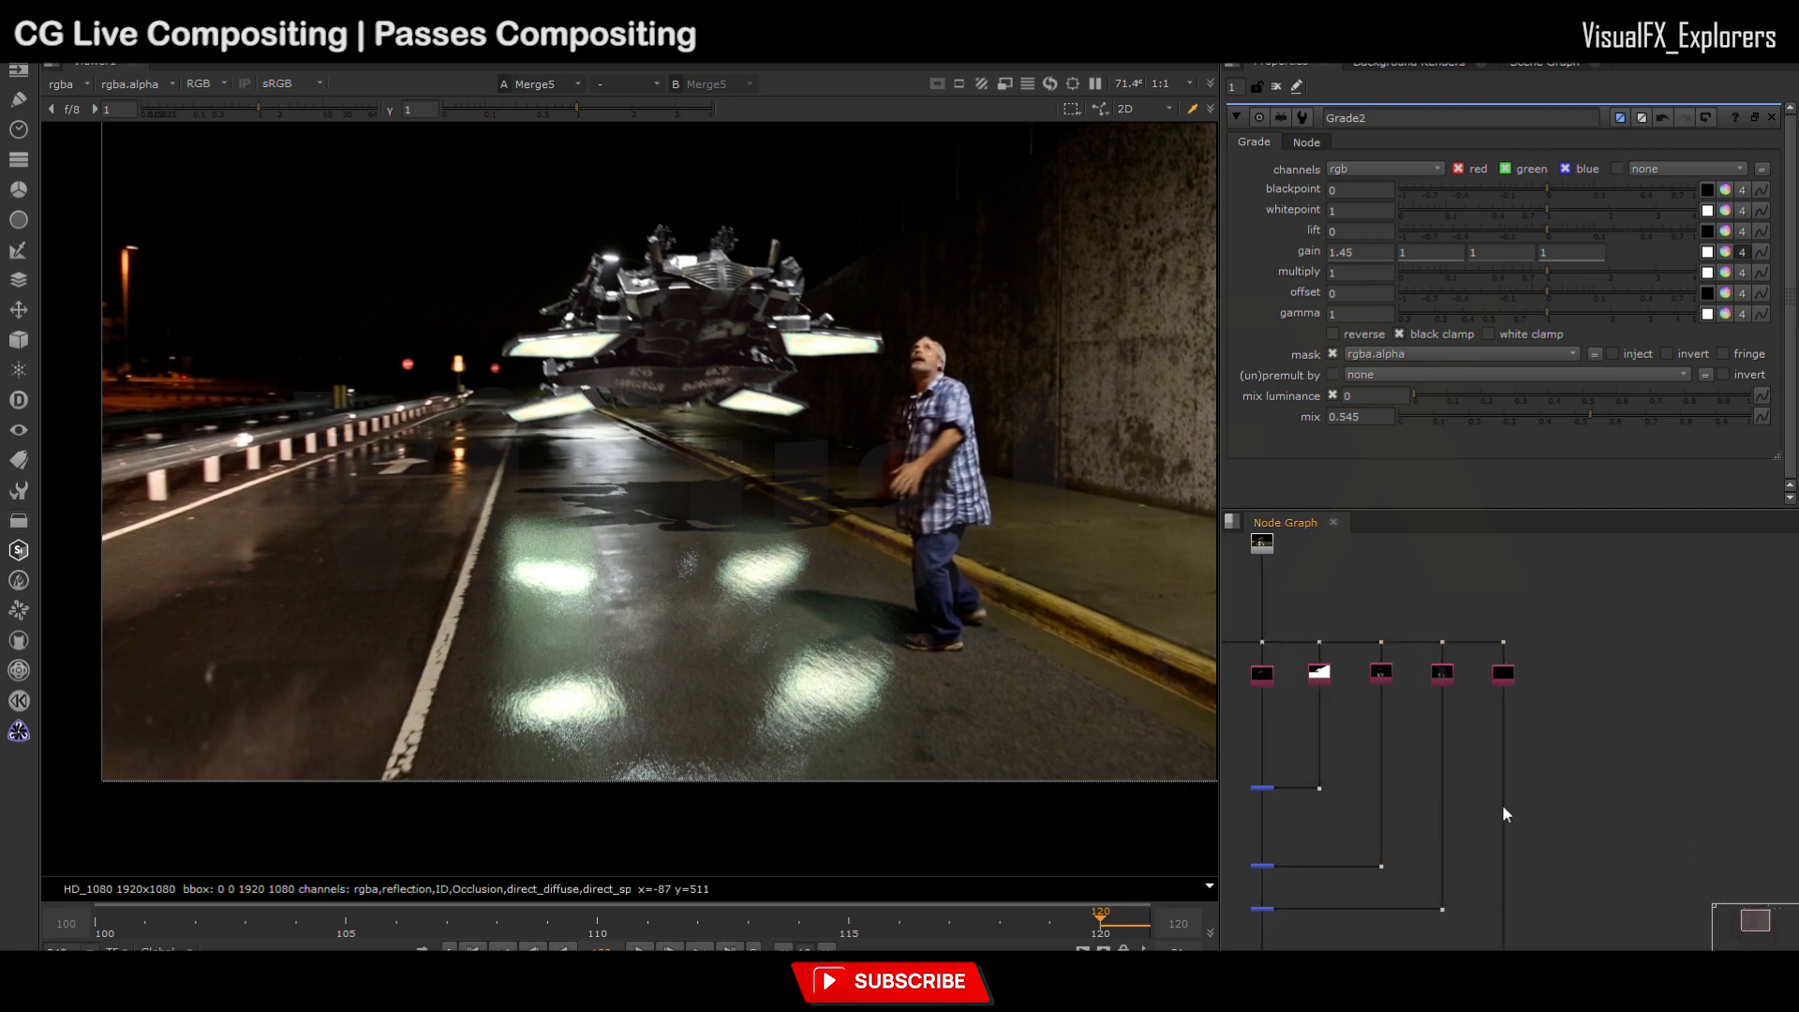
{"action": "scroll", "coordinate": [1470, 802], "scroll_direction": "up", "scroll_amount": 3}
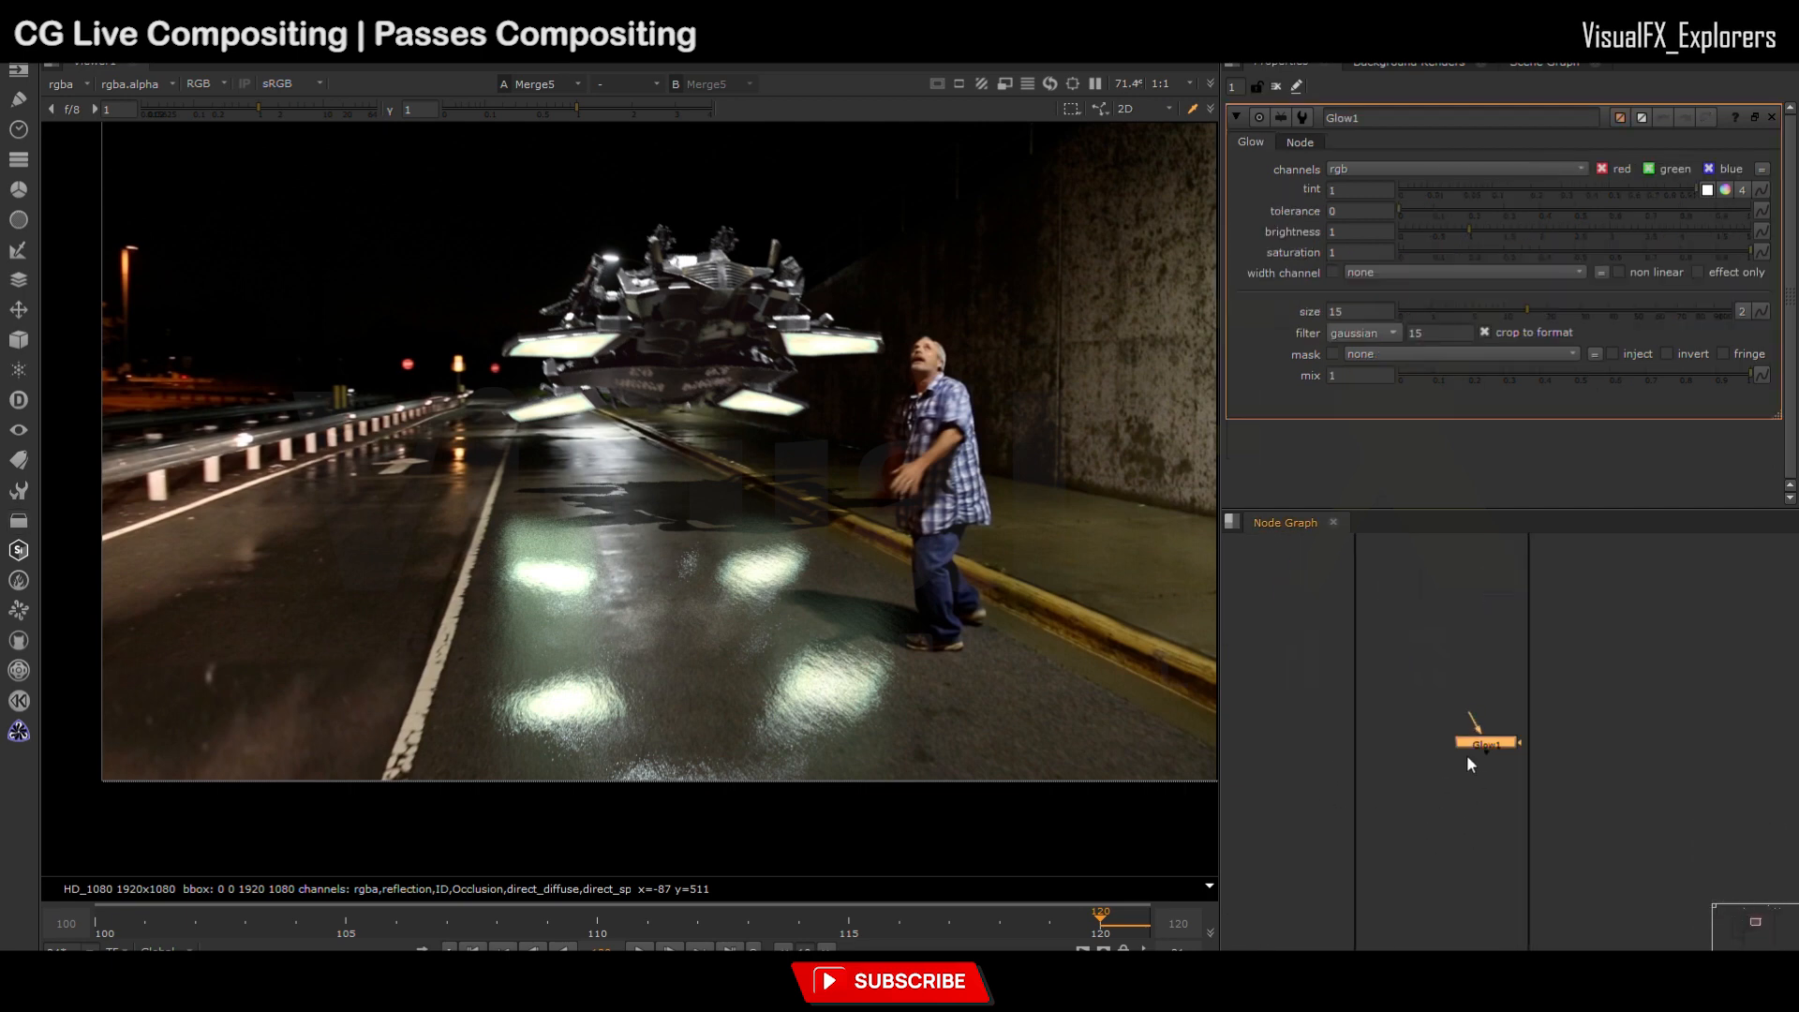
{"action": "left_click_drag", "start_coordinate": [1465, 755], "coordinate": [1516, 746]}
Step: Set Glow1's size to 13.5 and its brightness to 0.72, and inspect the ship's lights
{"action": "mouse_move", "coordinate": [1503, 314]}
{"action": "left_mouse_down"}
{"action": "mouse_move", "coordinate": [1473, 315]}
{"action": "mouse_move", "coordinate": [1524, 316]}
{"action": "left_mouse_up"}
{"action": "left_click", "coordinate": [1449, 230]}
{"action": "scroll", "coordinate": [497, 553], "scroll_direction": "up", "scroll_amount": 2}
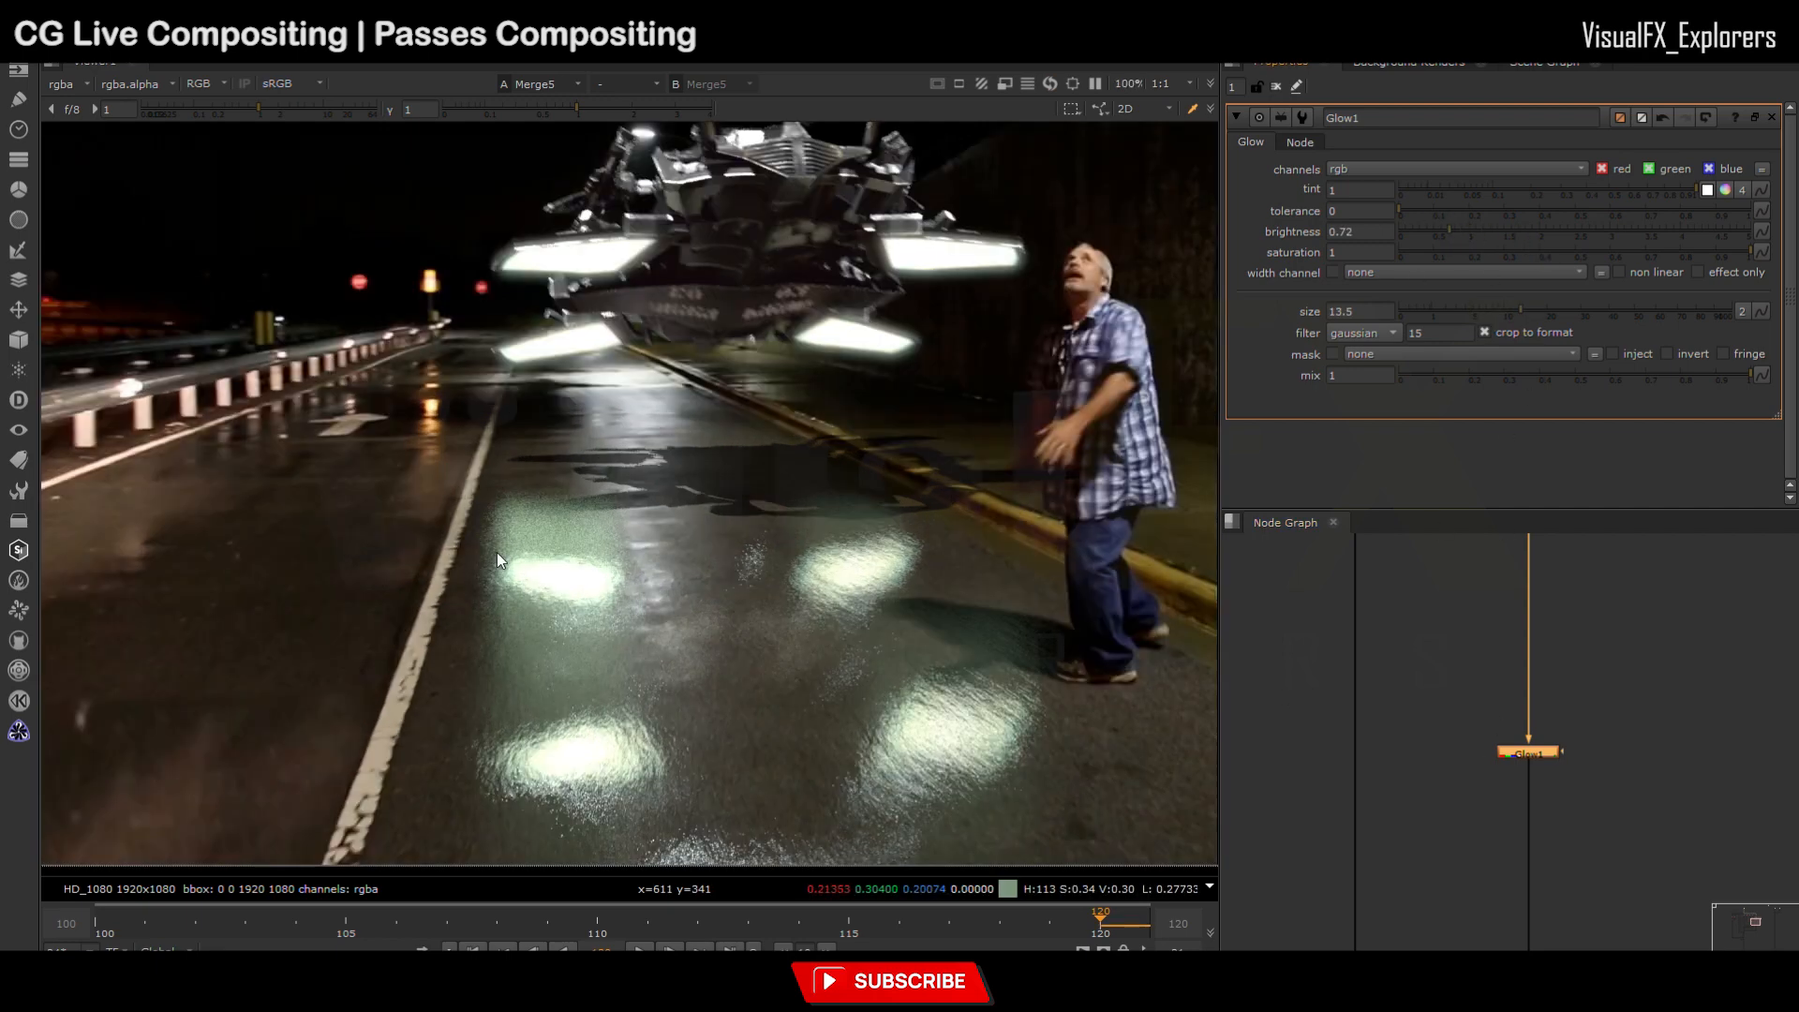
Step: Insert a Saturation node below Glow1 and set its saturation to 1.5
{"action": "left_click", "coordinate": [1465, 856]}
{"action": "key", "text": "Tab"}
{"action": "type", "text": "sat"}
{"action": "key", "text": "Return"}
{"action": "left_click_drag", "start_coordinate": [1473, 847], "coordinate": [1531, 842]}
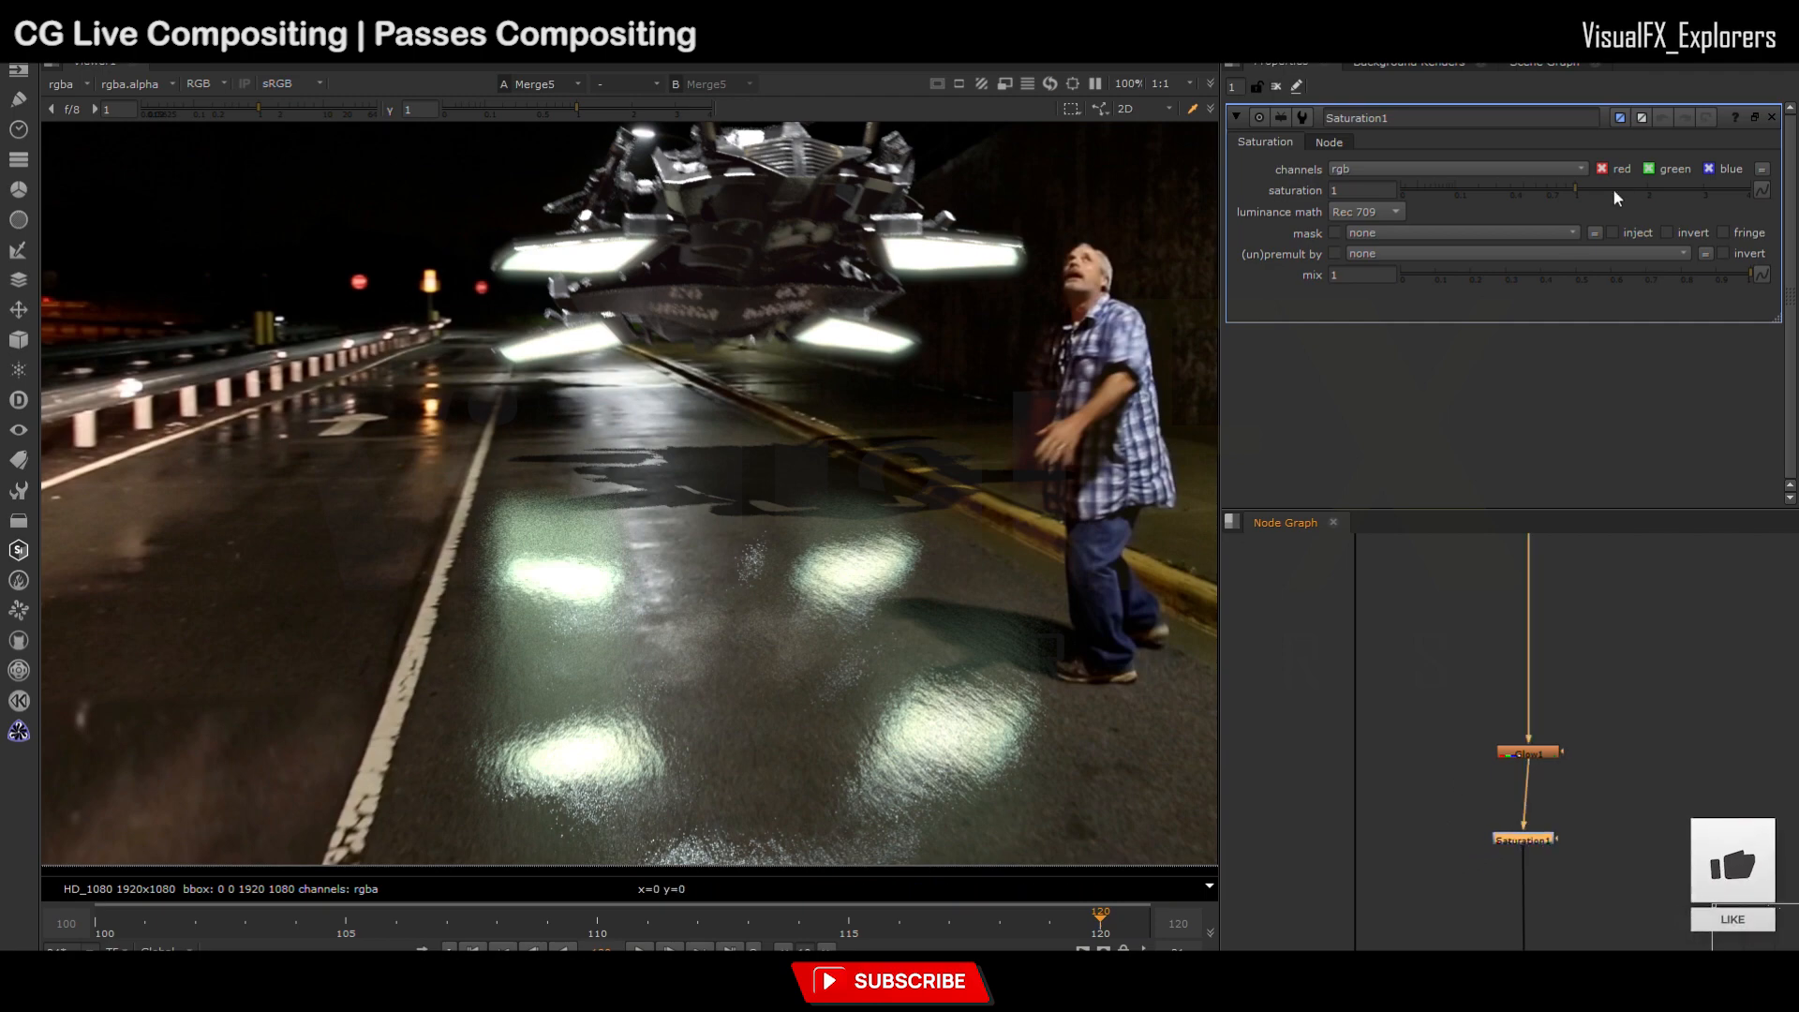
{"action": "left_click_drag", "start_coordinate": [1622, 195], "coordinate": [1615, 196]}
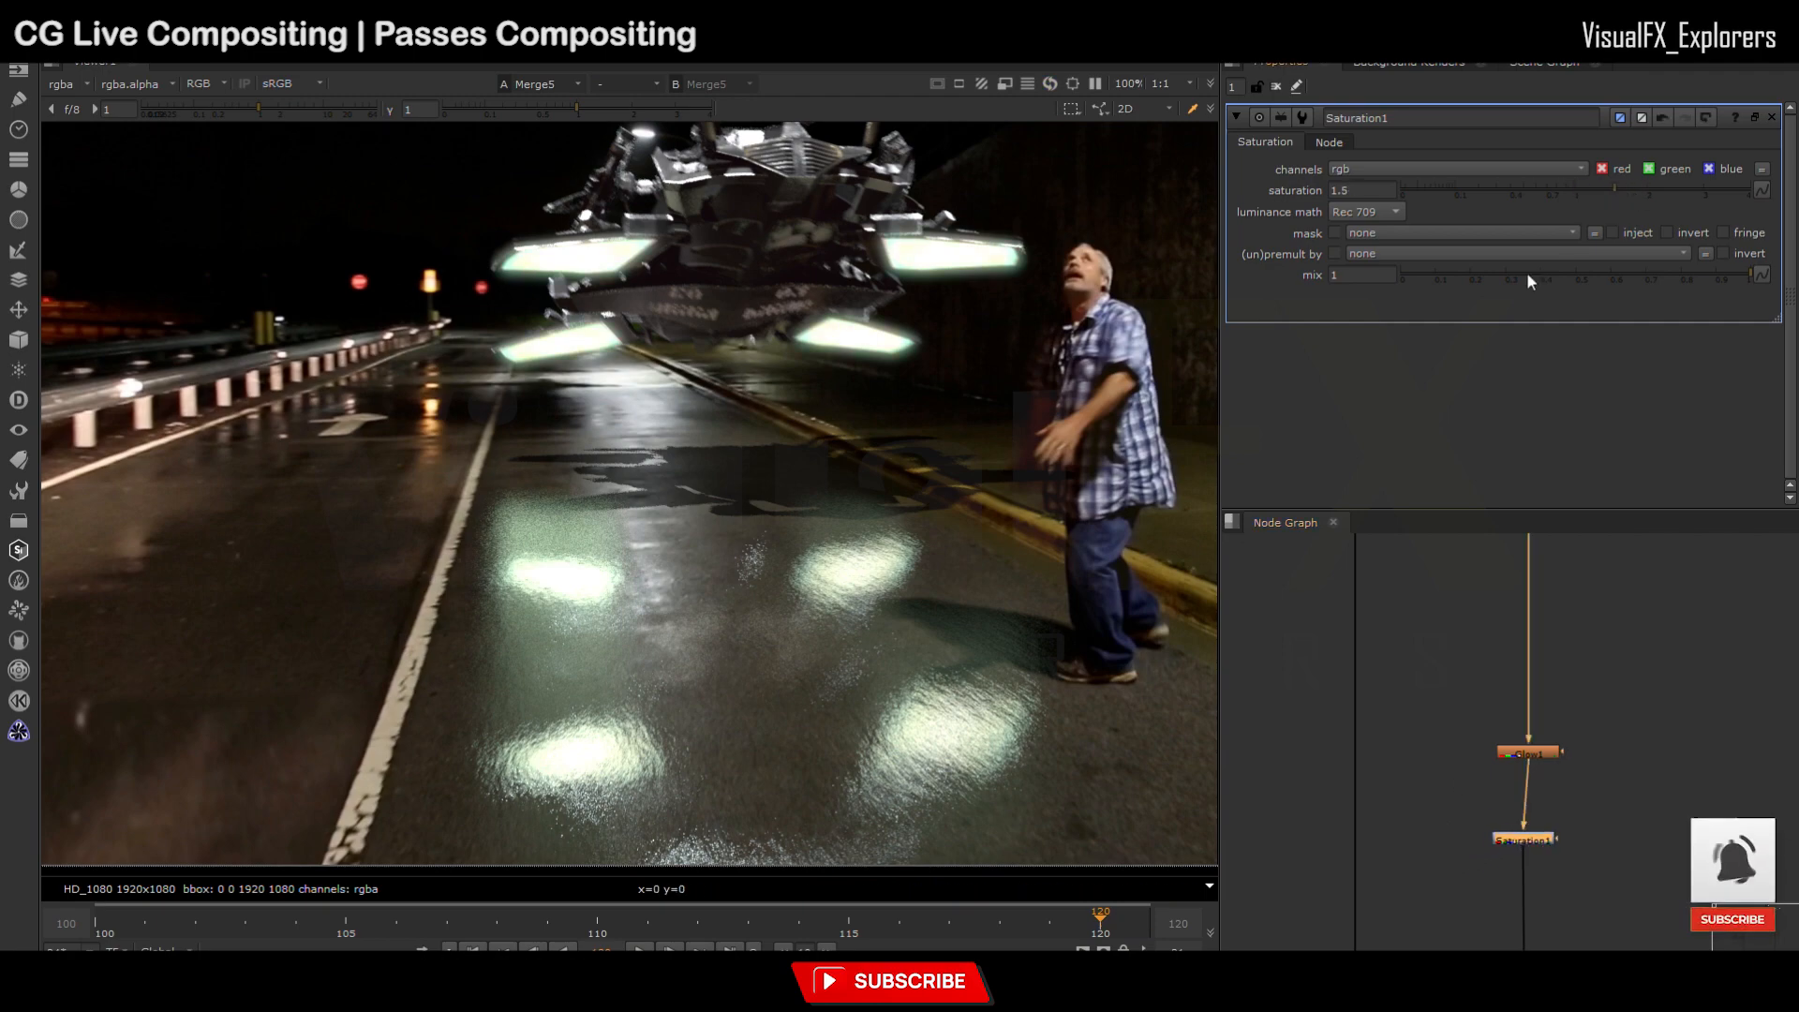
Step: Set Glow1's brightness to 0.46 and compare the result with the Glow and Saturation nodes toggled
{"action": "left_click", "coordinate": [1544, 820]}
{"action": "scroll", "coordinate": [610, 581], "scroll_direction": "down", "scroll_amount": 2}
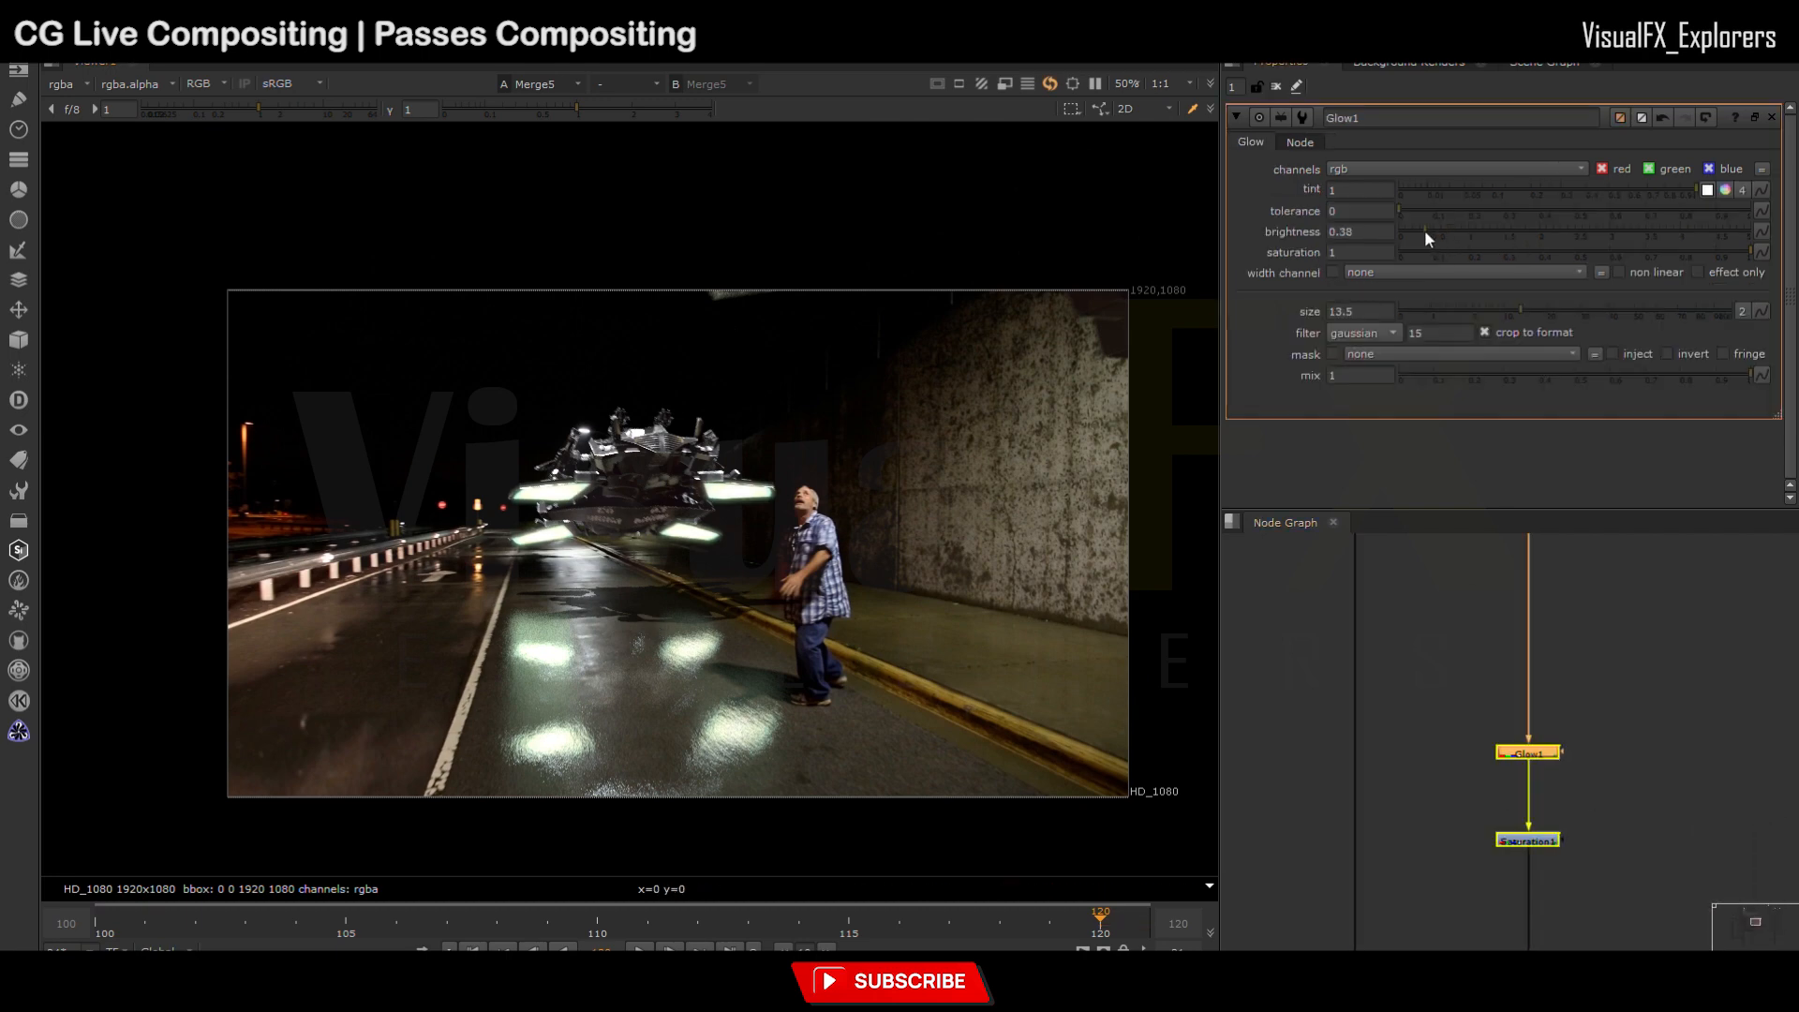
{"action": "left_click_drag", "start_coordinate": [1605, 695], "coordinate": [1473, 886]}
{"action": "key", "text": "d"}
{"action": "key", "text": "d"}
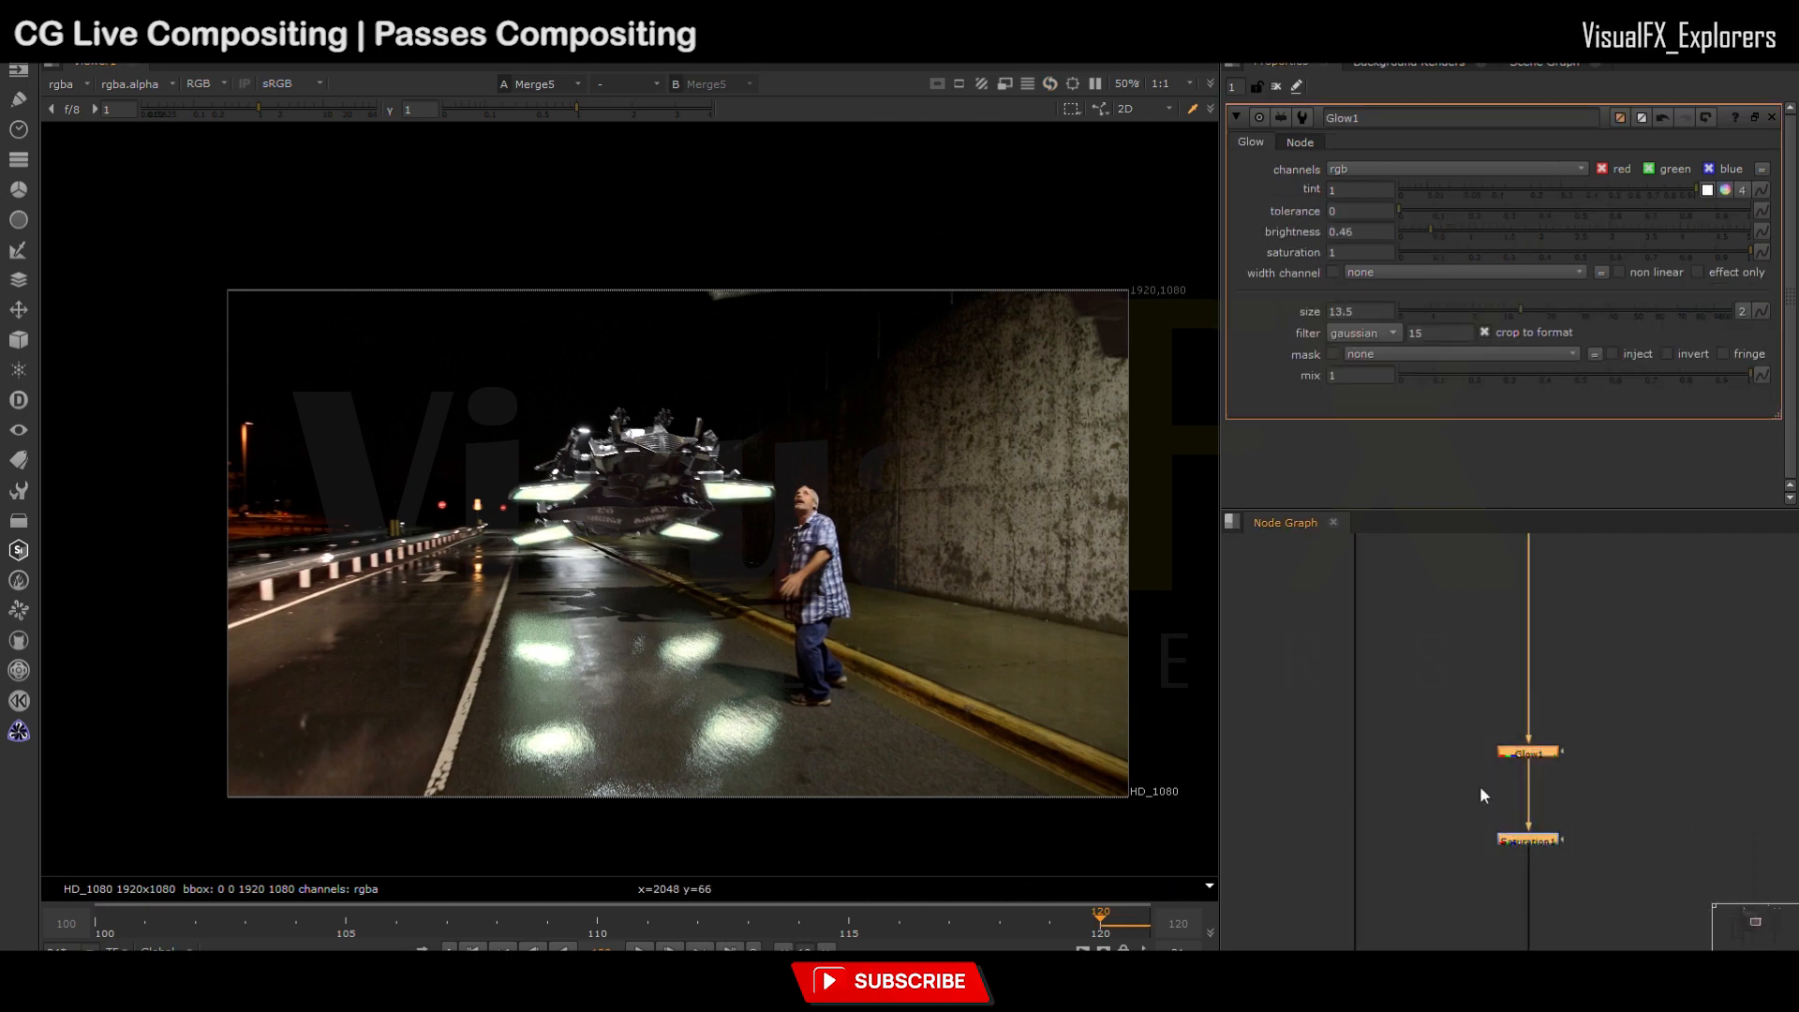
Step: Look over the node tree and compare the composite with the selected adjustment nodes disabled and enabled
{"action": "scroll", "coordinate": [1483, 784], "scroll_direction": "down", "scroll_amount": 5}
{"action": "middle_click_drag", "start_coordinate": [1734, 684], "coordinate": [1535, 729]}
{"action": "scroll", "coordinate": [1574, 656], "scroll_direction": "up", "scroll_amount": 6}
{"action": "scroll", "coordinate": [1544, 729], "scroll_direction": "down", "scroll_amount": 6}
{"action": "middle_click_drag", "start_coordinate": [1251, 783], "coordinate": [1437, 654]}
{"action": "scroll", "coordinate": [1438, 654], "scroll_direction": "up", "scroll_amount": 5}
{"action": "key", "text": "d"}
{"action": "key", "text": "d"}
{"action": "middle_click_drag", "start_coordinate": [525, 731], "coordinate": [483, 671]}
Step: Play the shot back and examine the spaceship closely at frame 103
{"action": "left_click", "coordinate": [641, 947]}
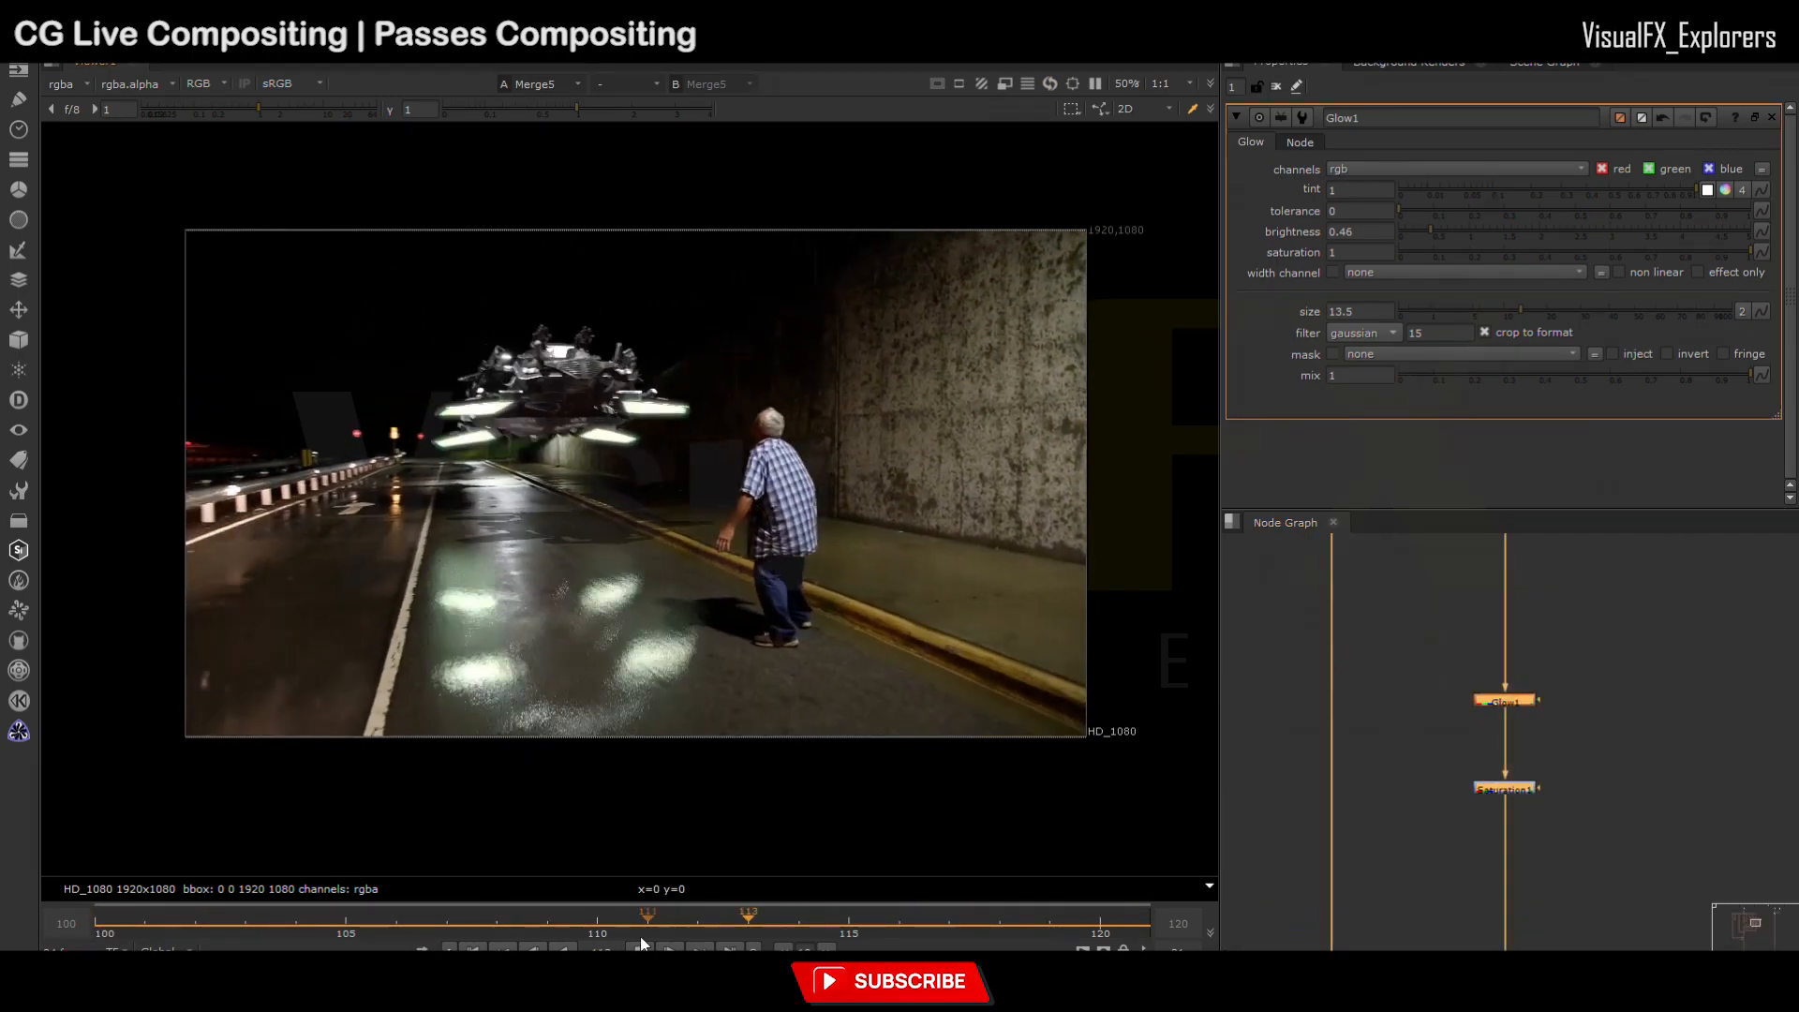
{"action": "left_click_drag", "start_coordinate": [581, 924], "coordinate": [246, 924]}
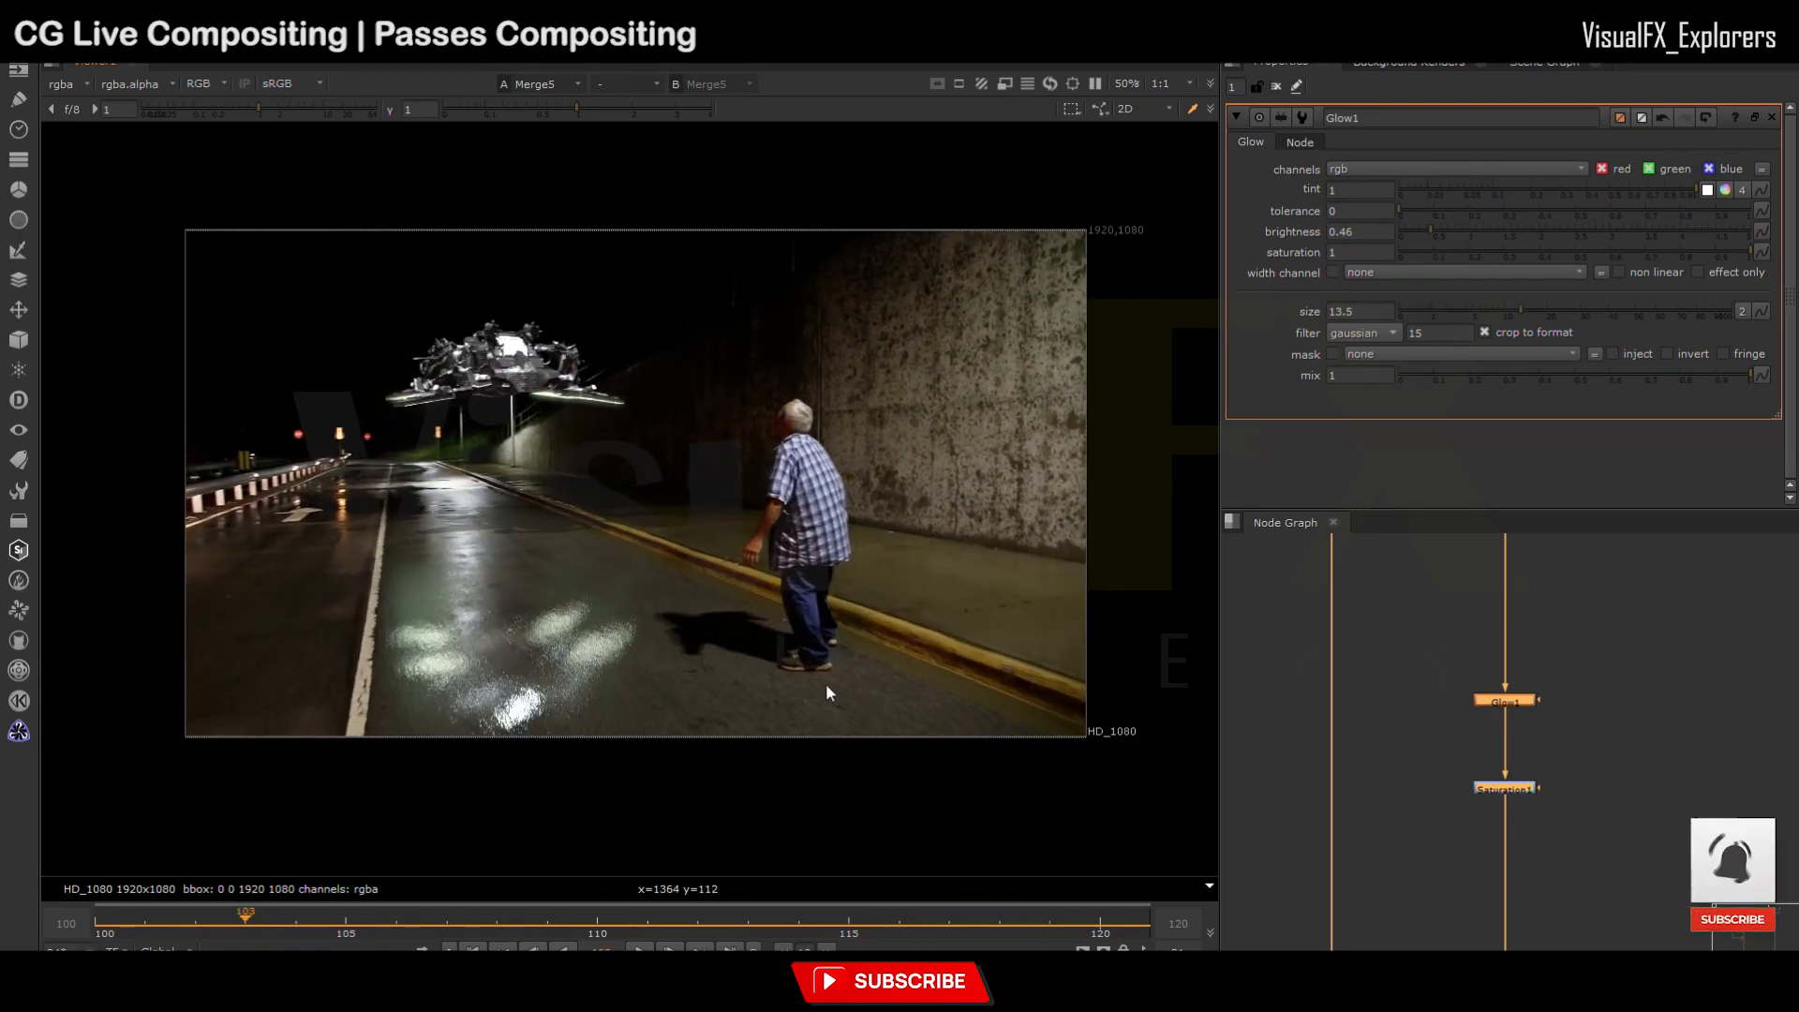
{"action": "left_click_drag", "start_coordinate": [365, 277], "coordinate": [459, 381], "text": "ctrl+shift"}
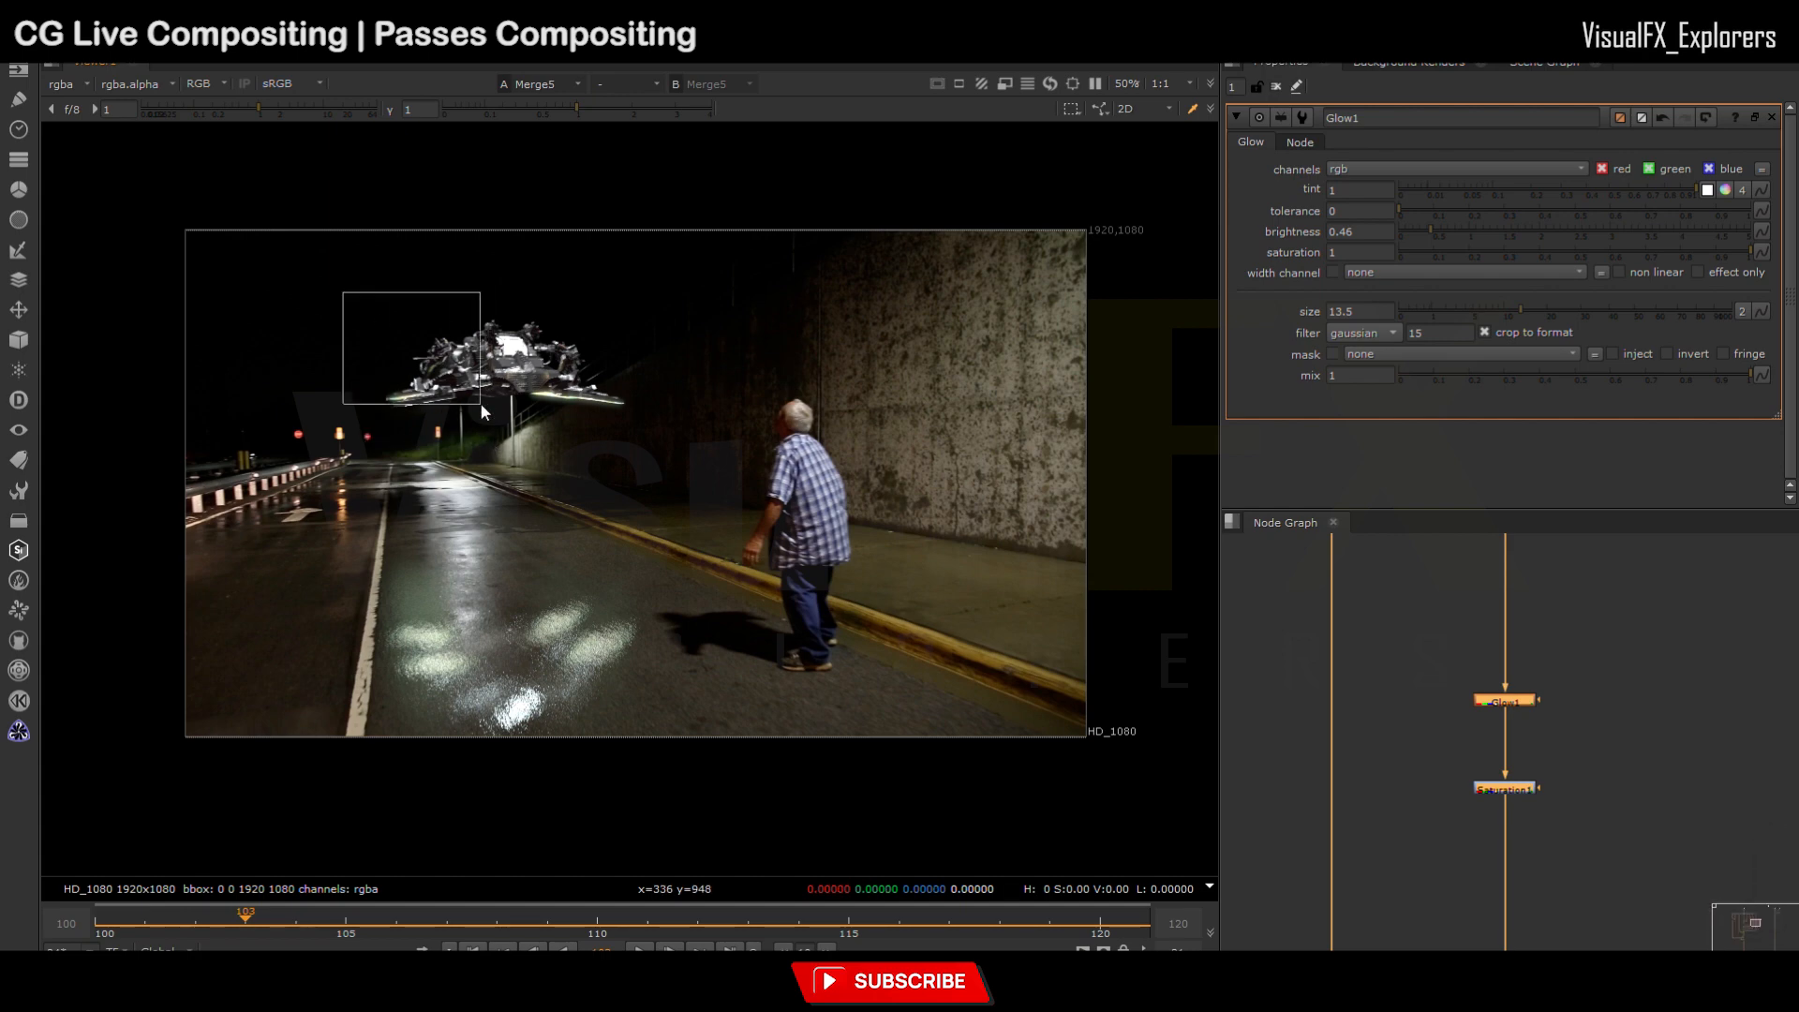
{"action": "scroll", "coordinate": [512, 372], "scroll_direction": "up", "scroll_amount": 3}
{"action": "middle_click_drag", "start_coordinate": [512, 372], "coordinate": [561, 399]}
{"action": "scroll", "coordinate": [656, 395], "scroll_direction": "down", "scroll_amount": 1}
Step: Add a Grade node below the Shuffle4 specular pass
{"action": "scroll", "coordinate": [1335, 656], "scroll_direction": "down", "scroll_amount": 2}
{"action": "middle_click_drag", "start_coordinate": [1338, 553], "coordinate": [1493, 673]}
{"action": "scroll", "coordinate": [1402, 693], "scroll_direction": "up", "scroll_amount": 3}
{"action": "left_click", "coordinate": [1493, 671]}
{"action": "key", "text": "g"}
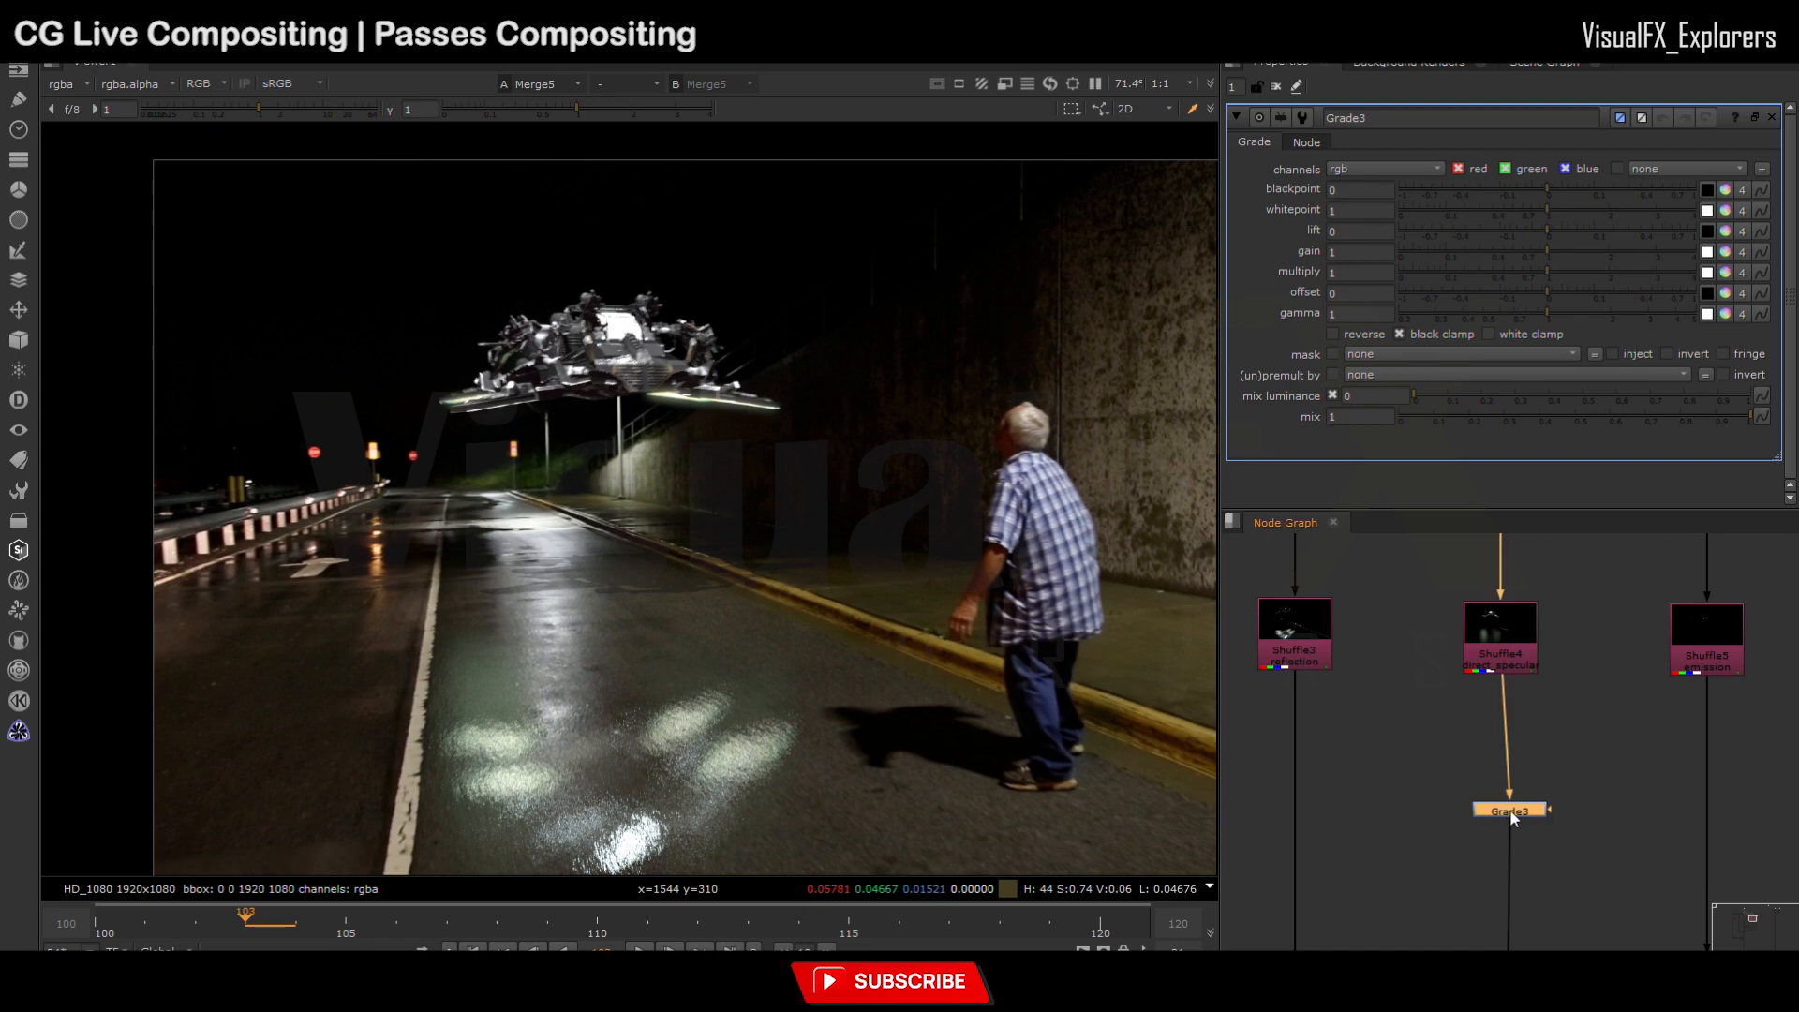
Step: Lower the gain of the Grade below the Shuffle4 specular pass to about 0.66 and mask it with the existing matte
{"action": "left_click_drag", "start_coordinate": [1499, 250], "coordinate": [1519, 255]}
{"action": "scroll", "coordinate": [1626, 605], "scroll_direction": "down", "scroll_amount": 3}
{"action": "scroll", "coordinate": [1627, 606], "scroll_direction": "up", "scroll_amount": 3}
{"action": "left_click_drag", "start_coordinate": [1599, 557], "coordinate": [1390, 958]}
{"action": "scroll", "coordinate": [1567, 654], "scroll_direction": "down", "scroll_amount": 4}
{"action": "scroll", "coordinate": [1595, 581], "scroll_direction": "up", "scroll_amount": 4}
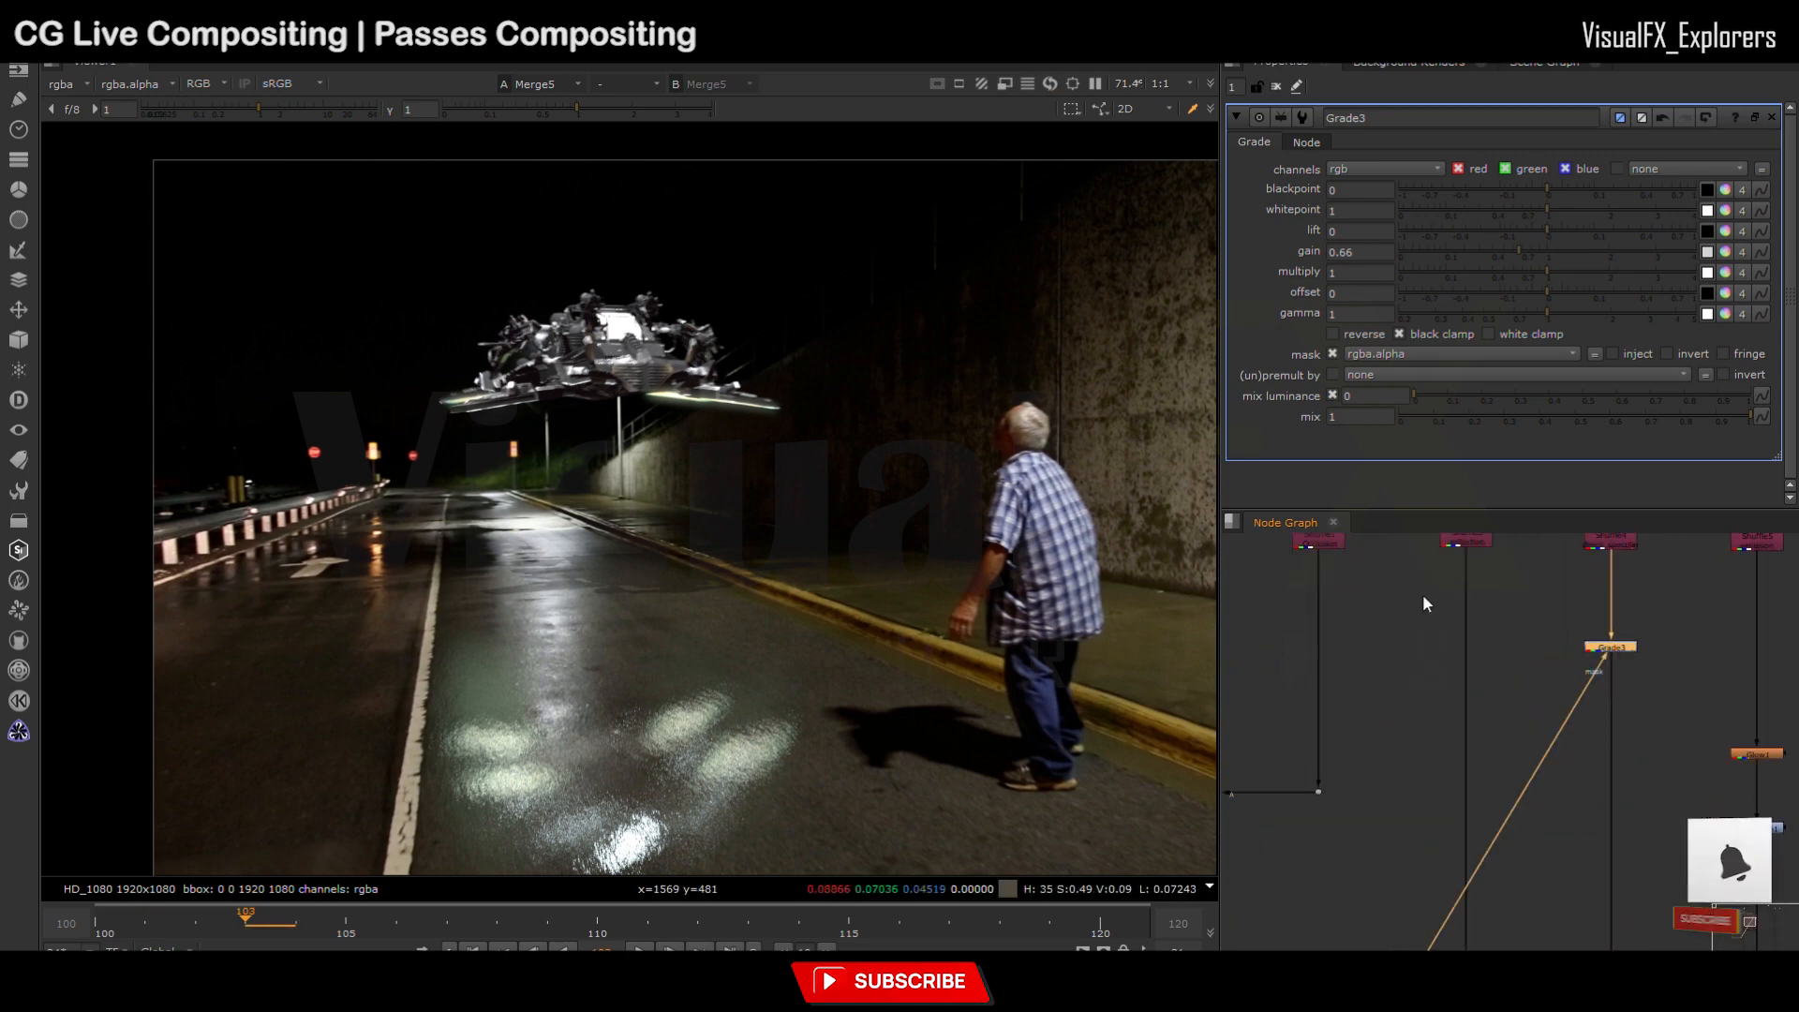
{"action": "mouse_move", "coordinate": [1502, 251]}
{"action": "left_mouse_down"}
{"action": "mouse_move", "coordinate": [1471, 251]}
{"action": "mouse_move", "coordinate": [1515, 261]}
{"action": "mouse_move", "coordinate": [1497, 266]}
{"action": "left_mouse_up"}
Step: Add a Grade node below the Shuffle3 reflection pass and set its gain to 0.64
{"action": "scroll", "coordinate": [1465, 632], "scroll_direction": "up", "scroll_amount": 2}
{"action": "left_click", "coordinate": [1407, 695]}
{"action": "key", "text": "g"}
{"action": "left_click_drag", "start_coordinate": [1503, 251], "coordinate": [1543, 255]}
{"action": "scroll", "coordinate": [1556, 573], "scroll_direction": "down", "scroll_amount": 5}
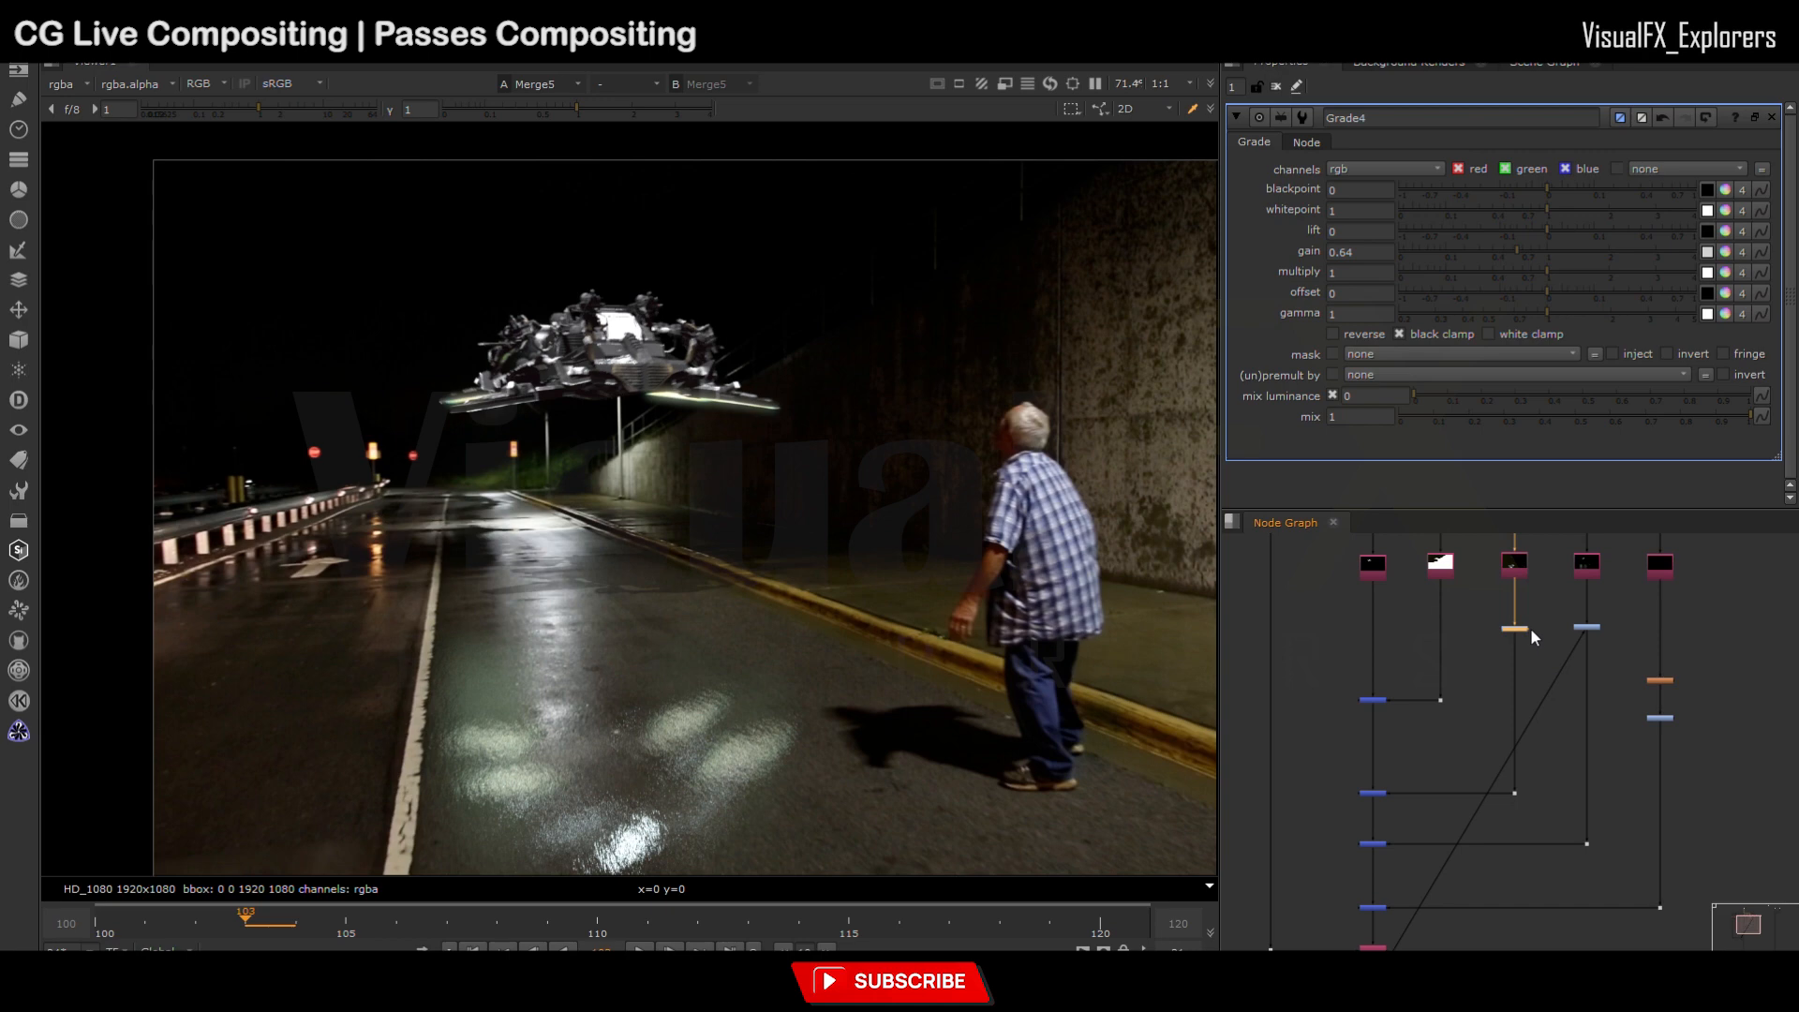
Step: Route the shared matte through a dot into the reflection Grade's mask and compare the composite with both pass Grades disabled
{"action": "scroll", "coordinate": [1538, 689], "scroll_direction": "up", "scroll_amount": 4}
{"action": "left_click_drag", "start_coordinate": [1511, 761], "coordinate": [1566, 621], "text": "ctrl"}
{"action": "left_click_drag", "start_coordinate": [1520, 563], "coordinate": [1566, 621]}
{"action": "middle_click_drag", "start_coordinate": [1497, 611], "coordinate": [1517, 689]}
{"action": "left_click_drag", "start_coordinate": [1444, 616], "coordinate": [1634, 650]}
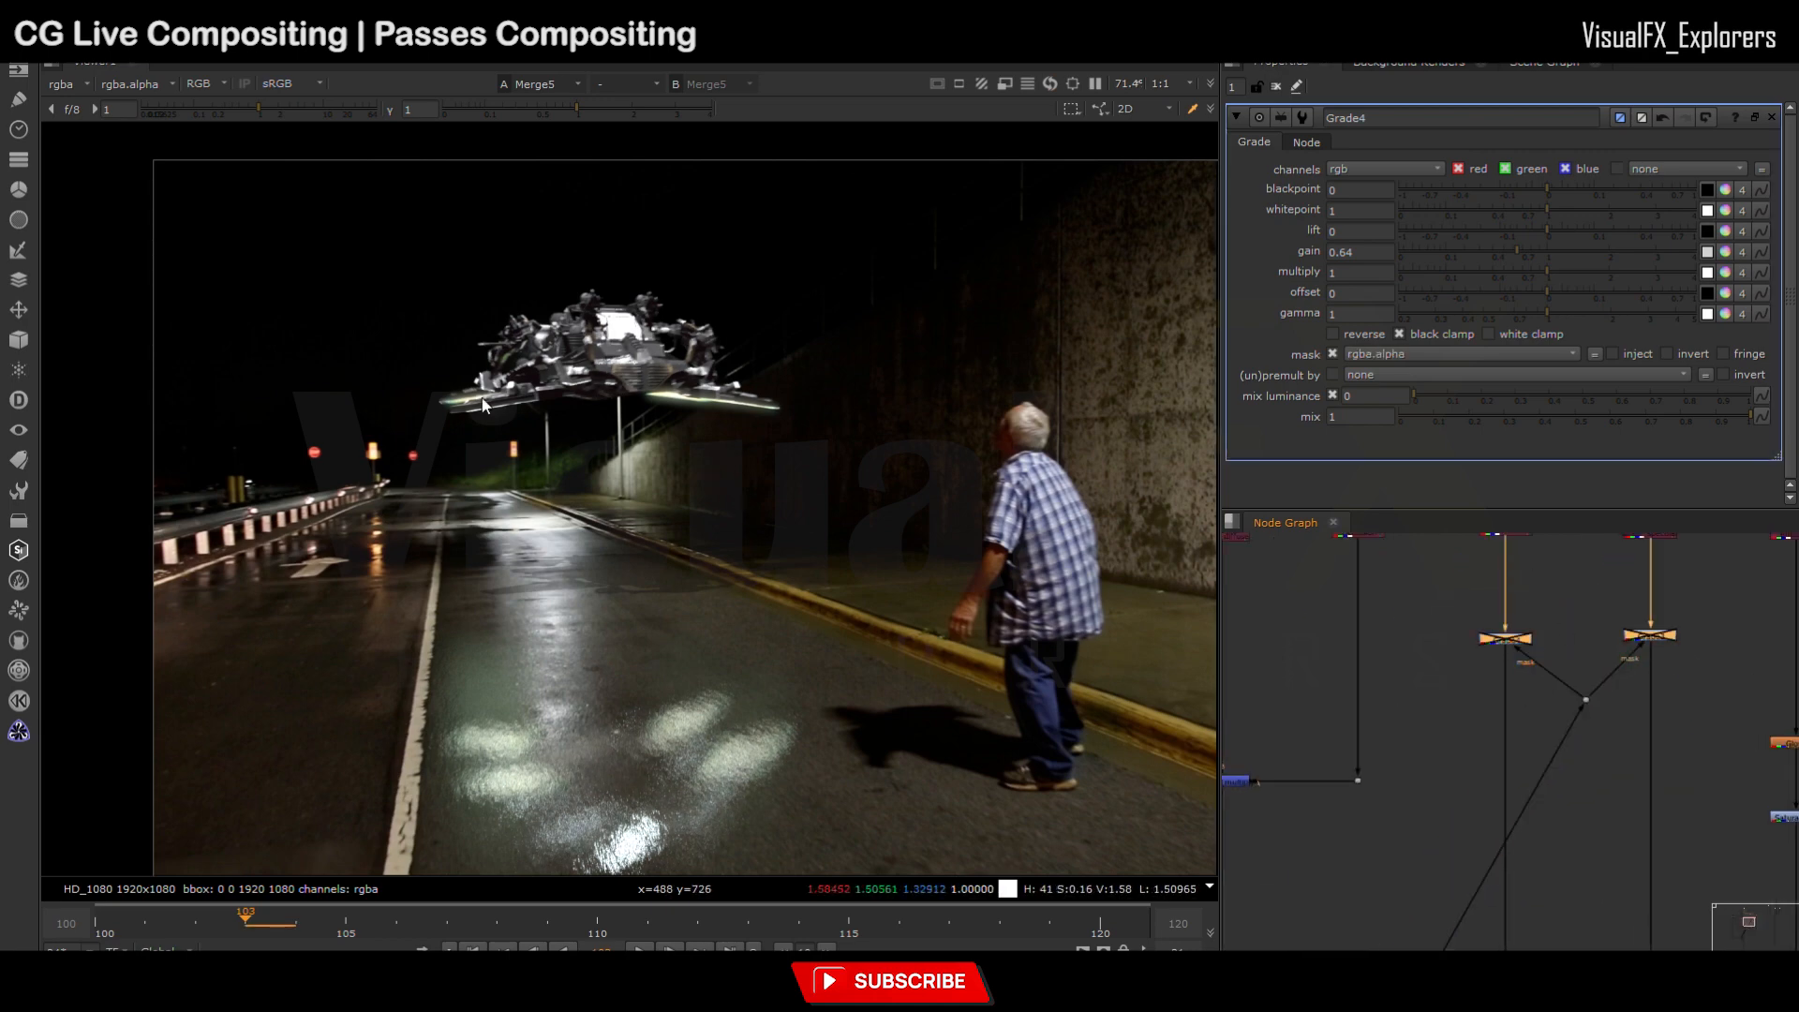
Step: Add a Grade node on the merged spaceship branch and a Roto node beside it for masking
{"action": "scroll", "coordinate": [1392, 792], "scroll_direction": "down", "scroll_amount": 7}
{"action": "middle_click_drag", "start_coordinate": [1393, 793], "coordinate": [1388, 684]}
{"action": "scroll", "coordinate": [1380, 768], "scroll_direction": "up", "scroll_amount": 5}
{"action": "left_click", "coordinate": [1380, 767]}
{"action": "key", "text": "g"}
{"action": "left_click_drag", "start_coordinate": [1379, 770], "coordinate": [1438, 791]}
{"action": "key", "text": "o"}
{"action": "scroll", "coordinate": [1452, 820], "scroll_direction": "up", "scroll_amount": 3}
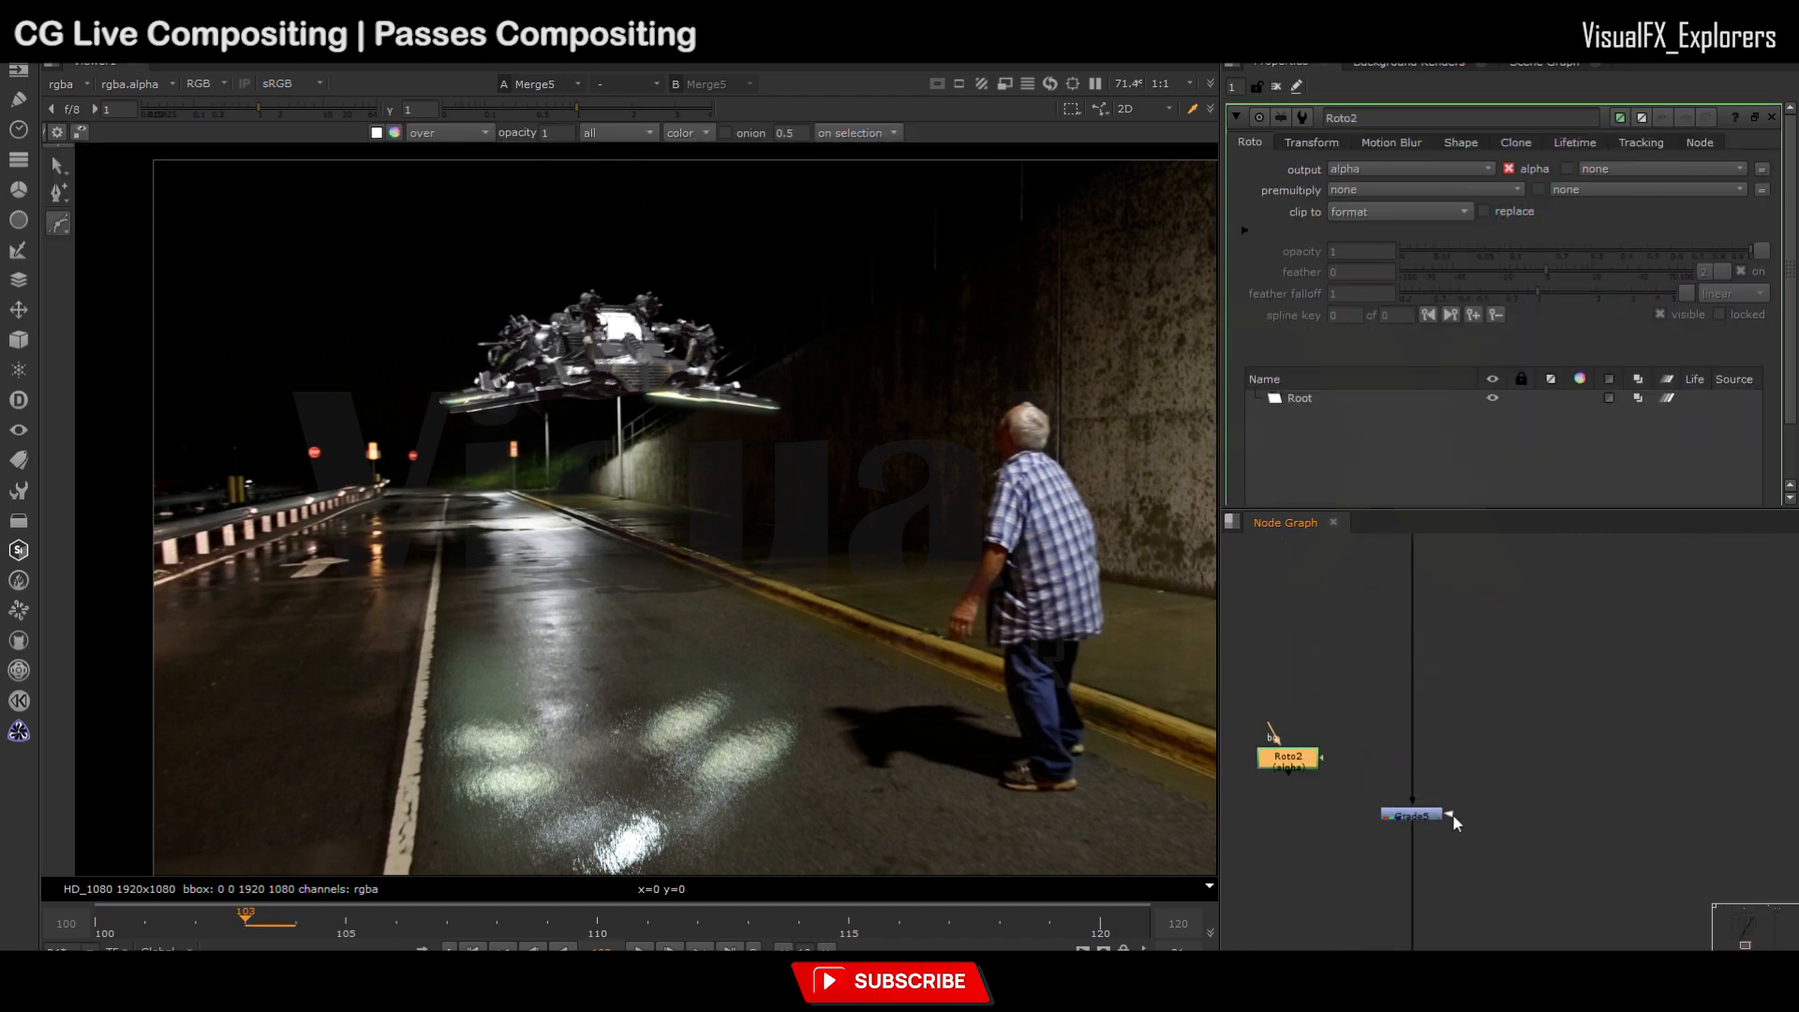
Step: Draw a feathered roto shape over the ship's left half, mask Grade5 with it and set the Grade's gain to 0.14
{"action": "scroll", "coordinate": [737, 791], "scroll_direction": "down", "scroll_amount": 2}
{"action": "left_click", "coordinate": [643, 481]}
{"action": "left_click", "coordinate": [633, 528]}
{"action": "left_click", "coordinate": [574, 559]}
{"action": "left_click", "coordinate": [477, 540]}
{"action": "left_click", "coordinate": [528, 411]}
{"action": "key", "text": "e"}
{"action": "left_click_drag", "start_coordinate": [583, 497], "coordinate": [556, 509]}
{"action": "double_click", "coordinate": [1413, 815]}
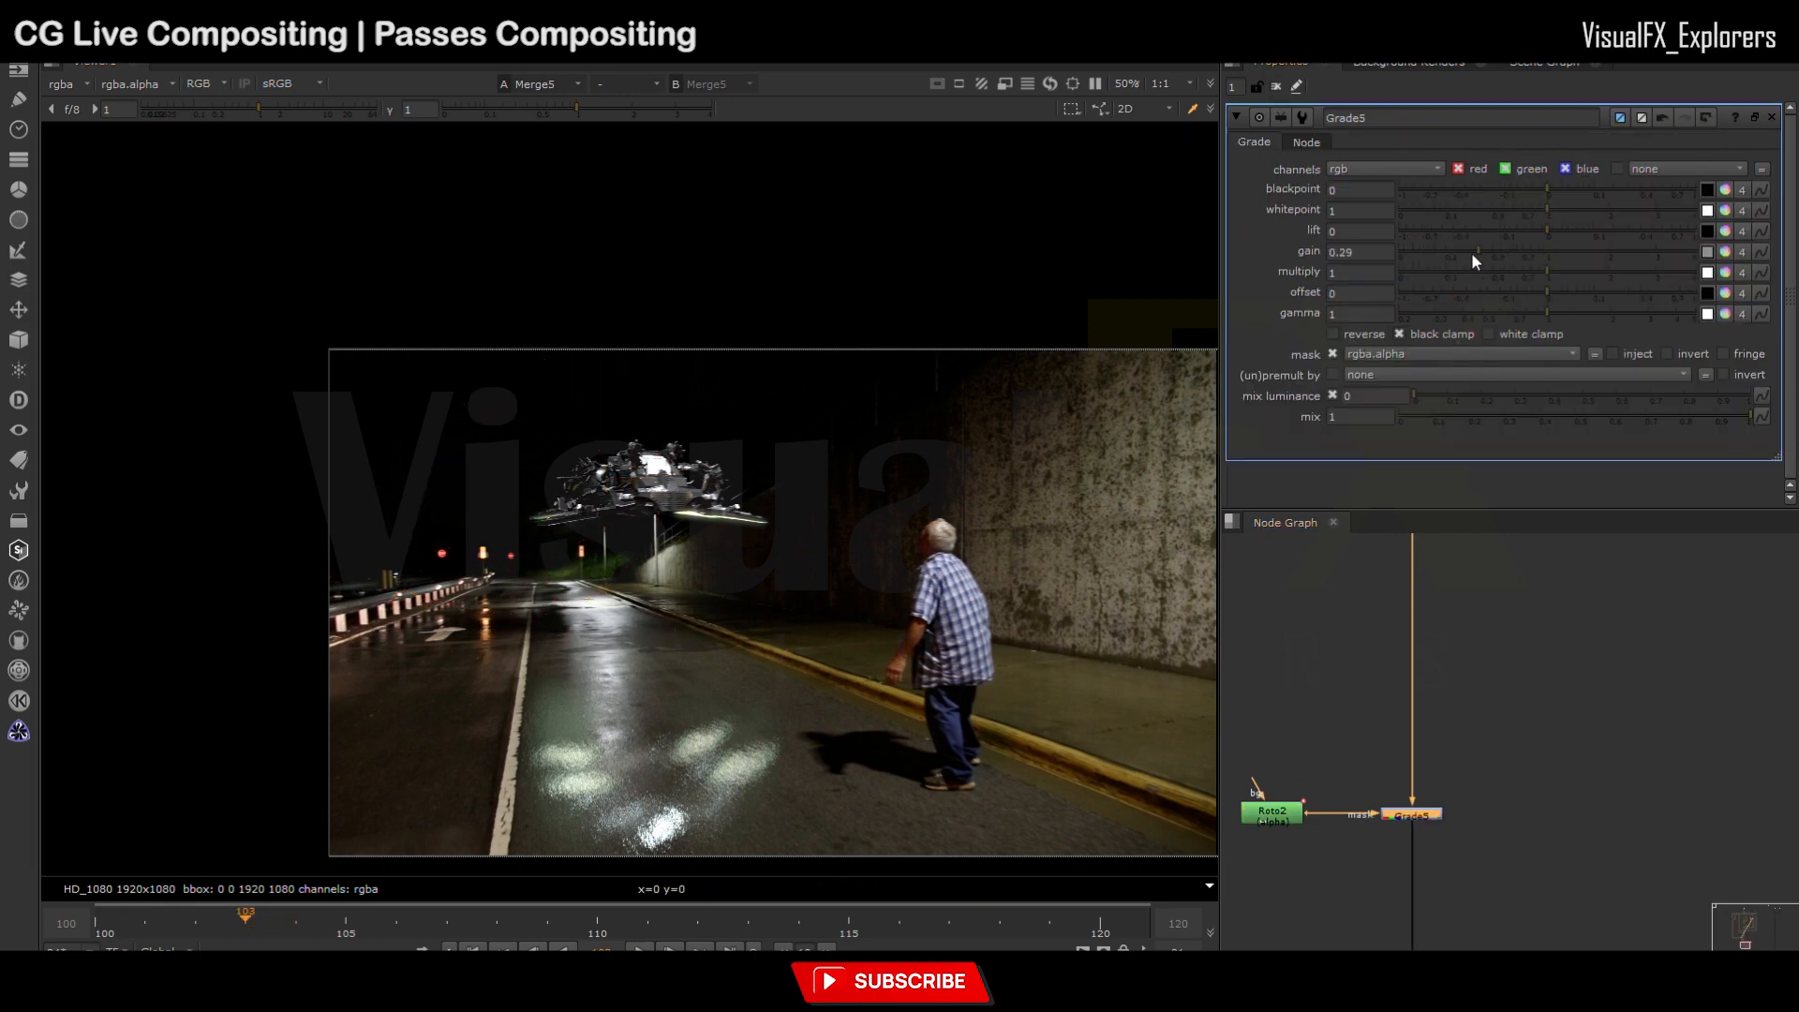
{"action": "mouse_move", "coordinate": [1448, 253]}
{"action": "left_mouse_down"}
{"action": "mouse_move", "coordinate": [1471, 243]}
{"action": "mouse_move", "coordinate": [1452, 243]}
{"action": "left_mouse_up"}
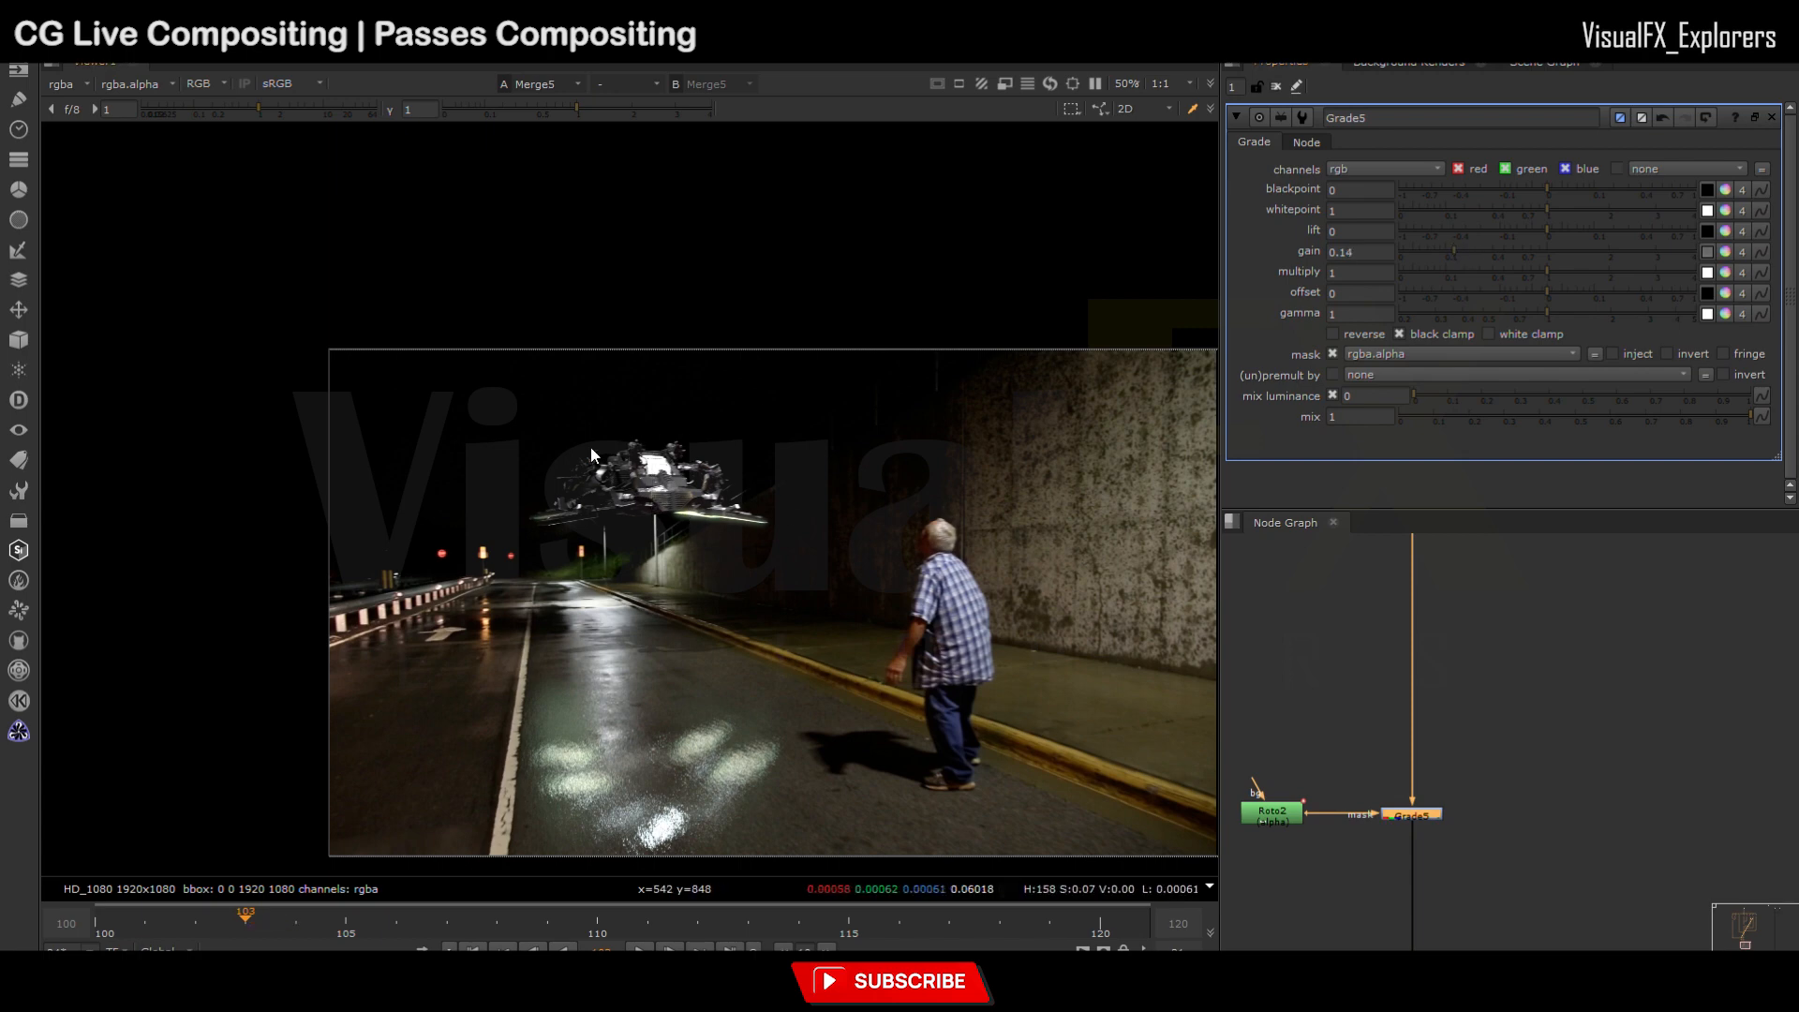
Step: Keyframe the Roto2 shape to follow the ship's left half between frames 100 and 120, and play the shot back
{"action": "double_click", "coordinate": [1272, 813]}
{"action": "left_click_drag", "start_coordinate": [726, 656], "coordinate": [277, 337]}
{"action": "left_click_drag", "start_coordinate": [552, 540], "coordinate": [674, 524]}
{"action": "left_click", "coordinate": [1105, 926]}
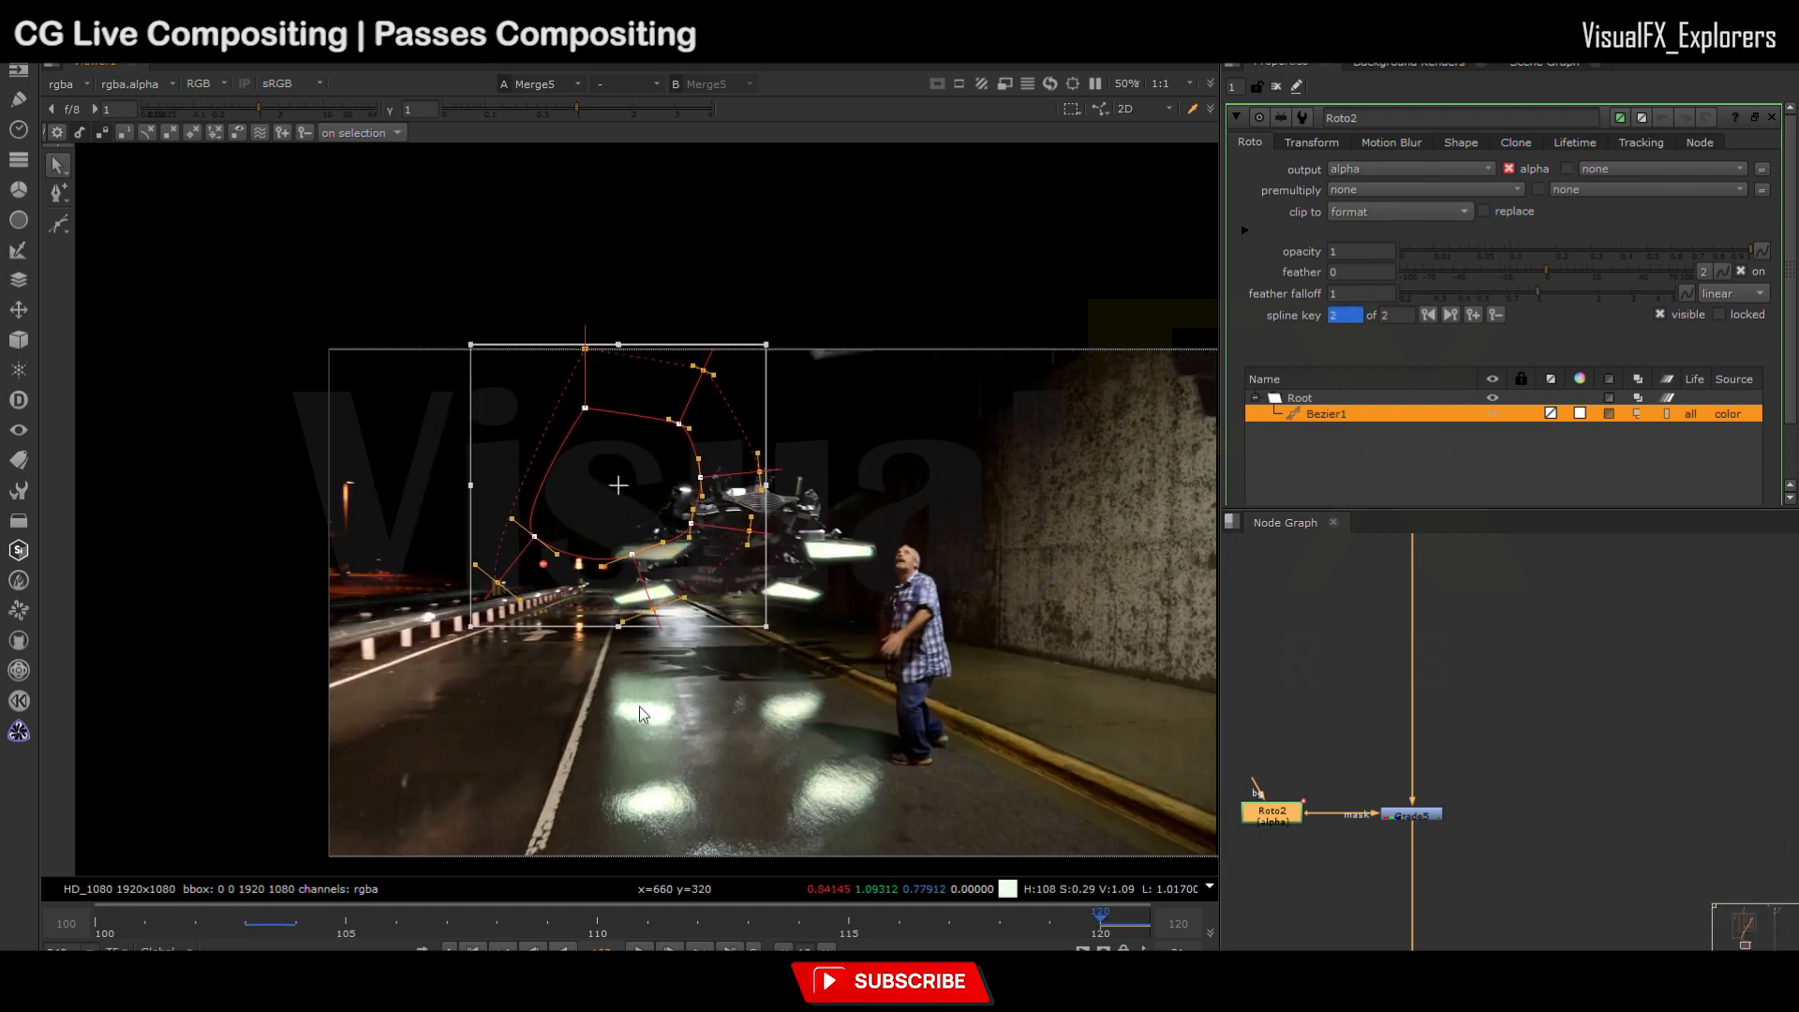
{"action": "left_click", "coordinate": [97, 925]}
{"action": "left_click_drag", "start_coordinate": [486, 517], "coordinate": [475, 500]}
{"action": "left_click", "coordinate": [695, 928]}
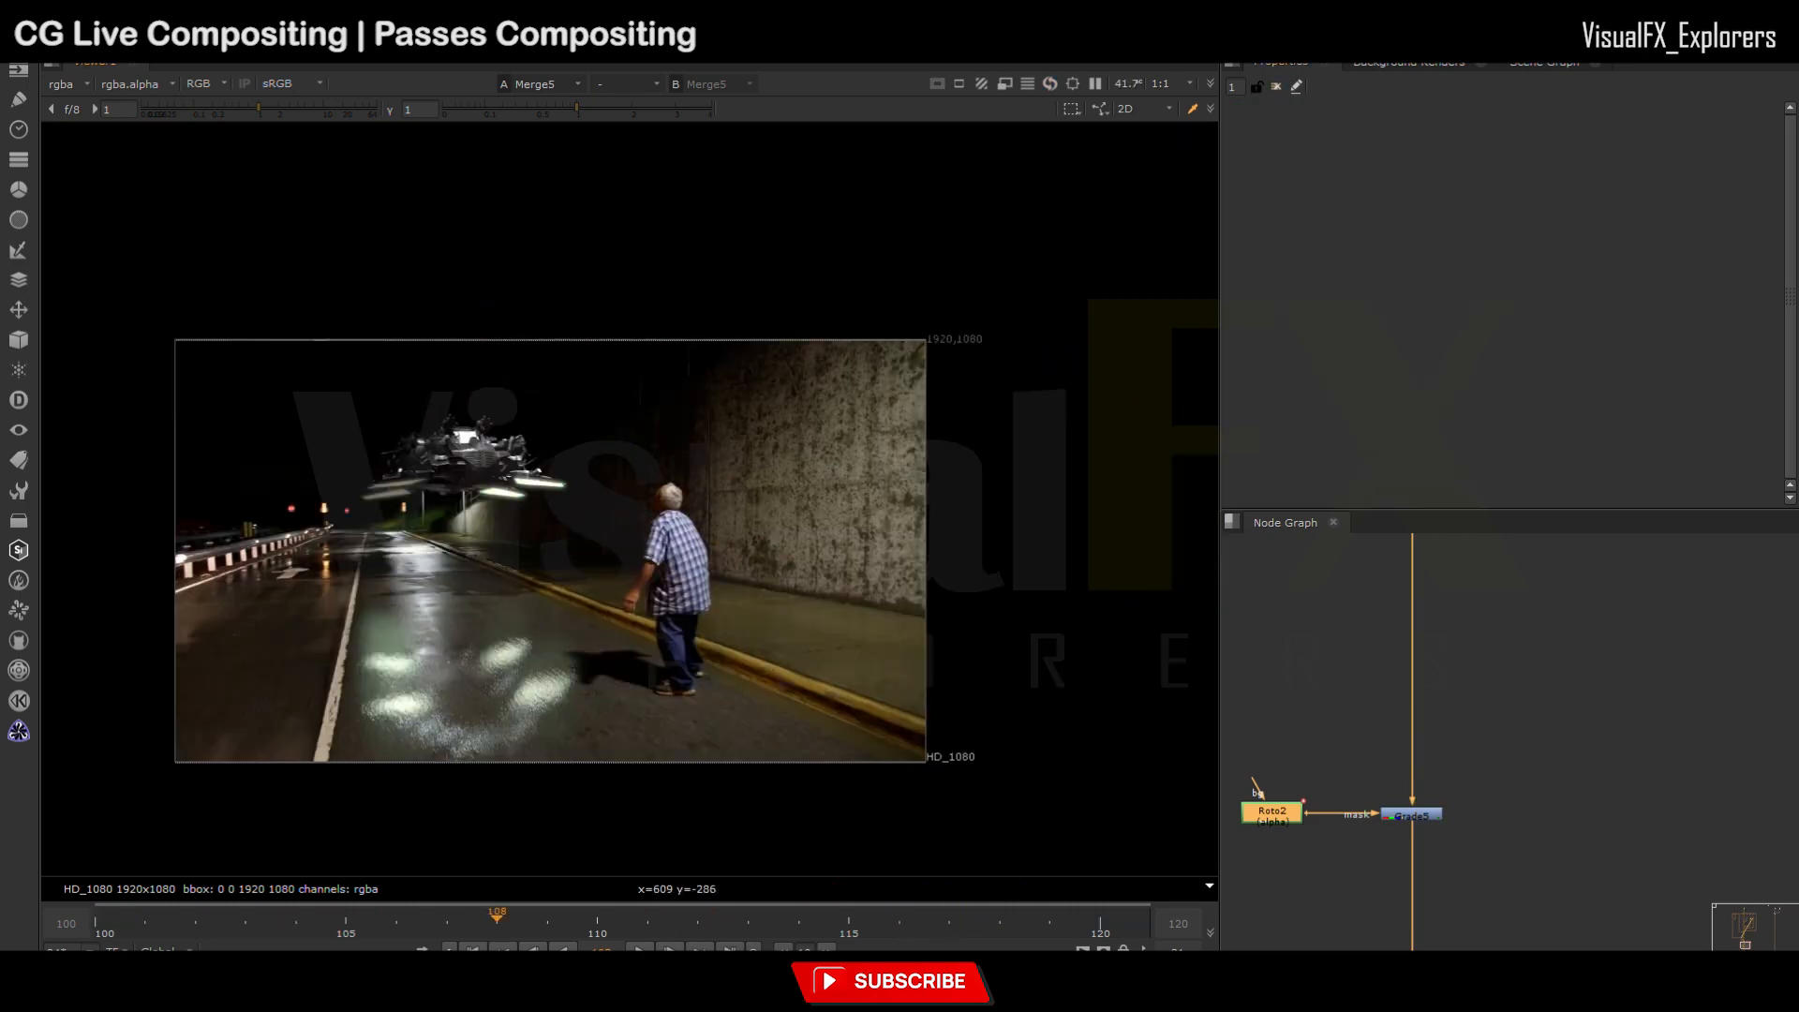
{"action": "key", "text": "l"}
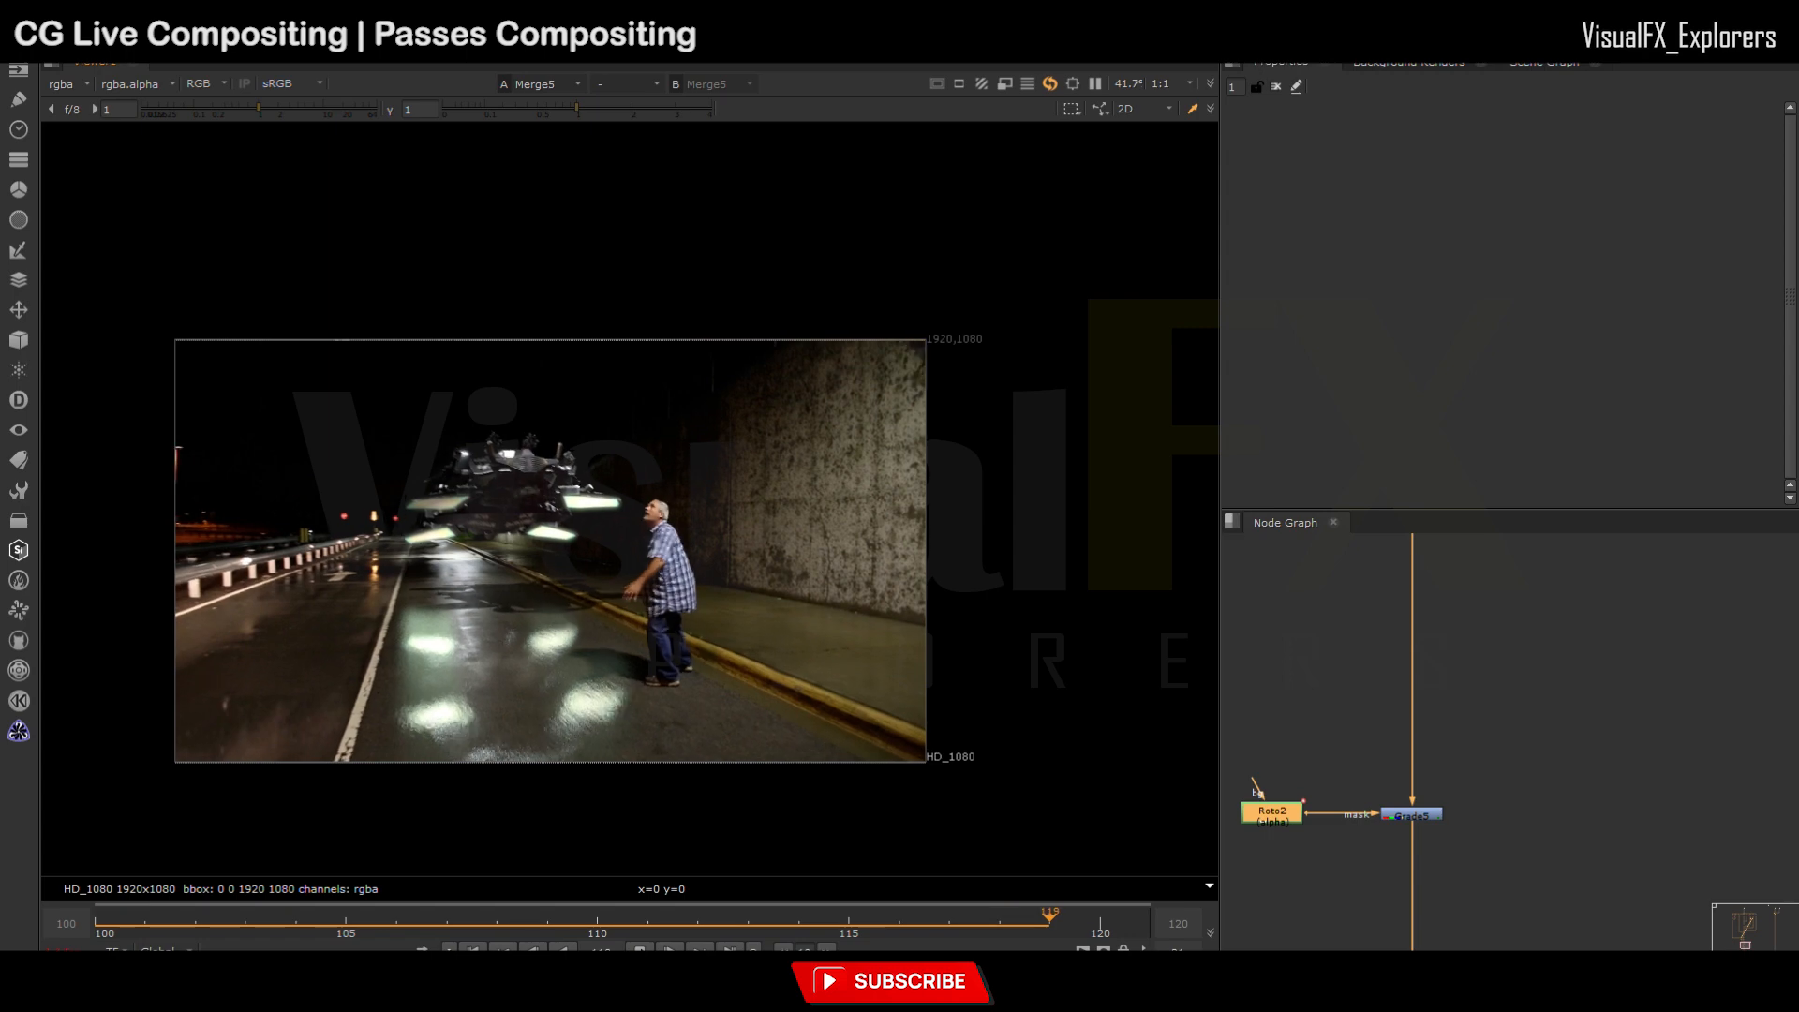
Step: Add a luminance Keyer fed by the Shuffle5 emission pass, with range A about 0.018 and B about 0.253
{"action": "scroll", "coordinate": [501, 504], "scroll_direction": "up", "scroll_amount": 3}
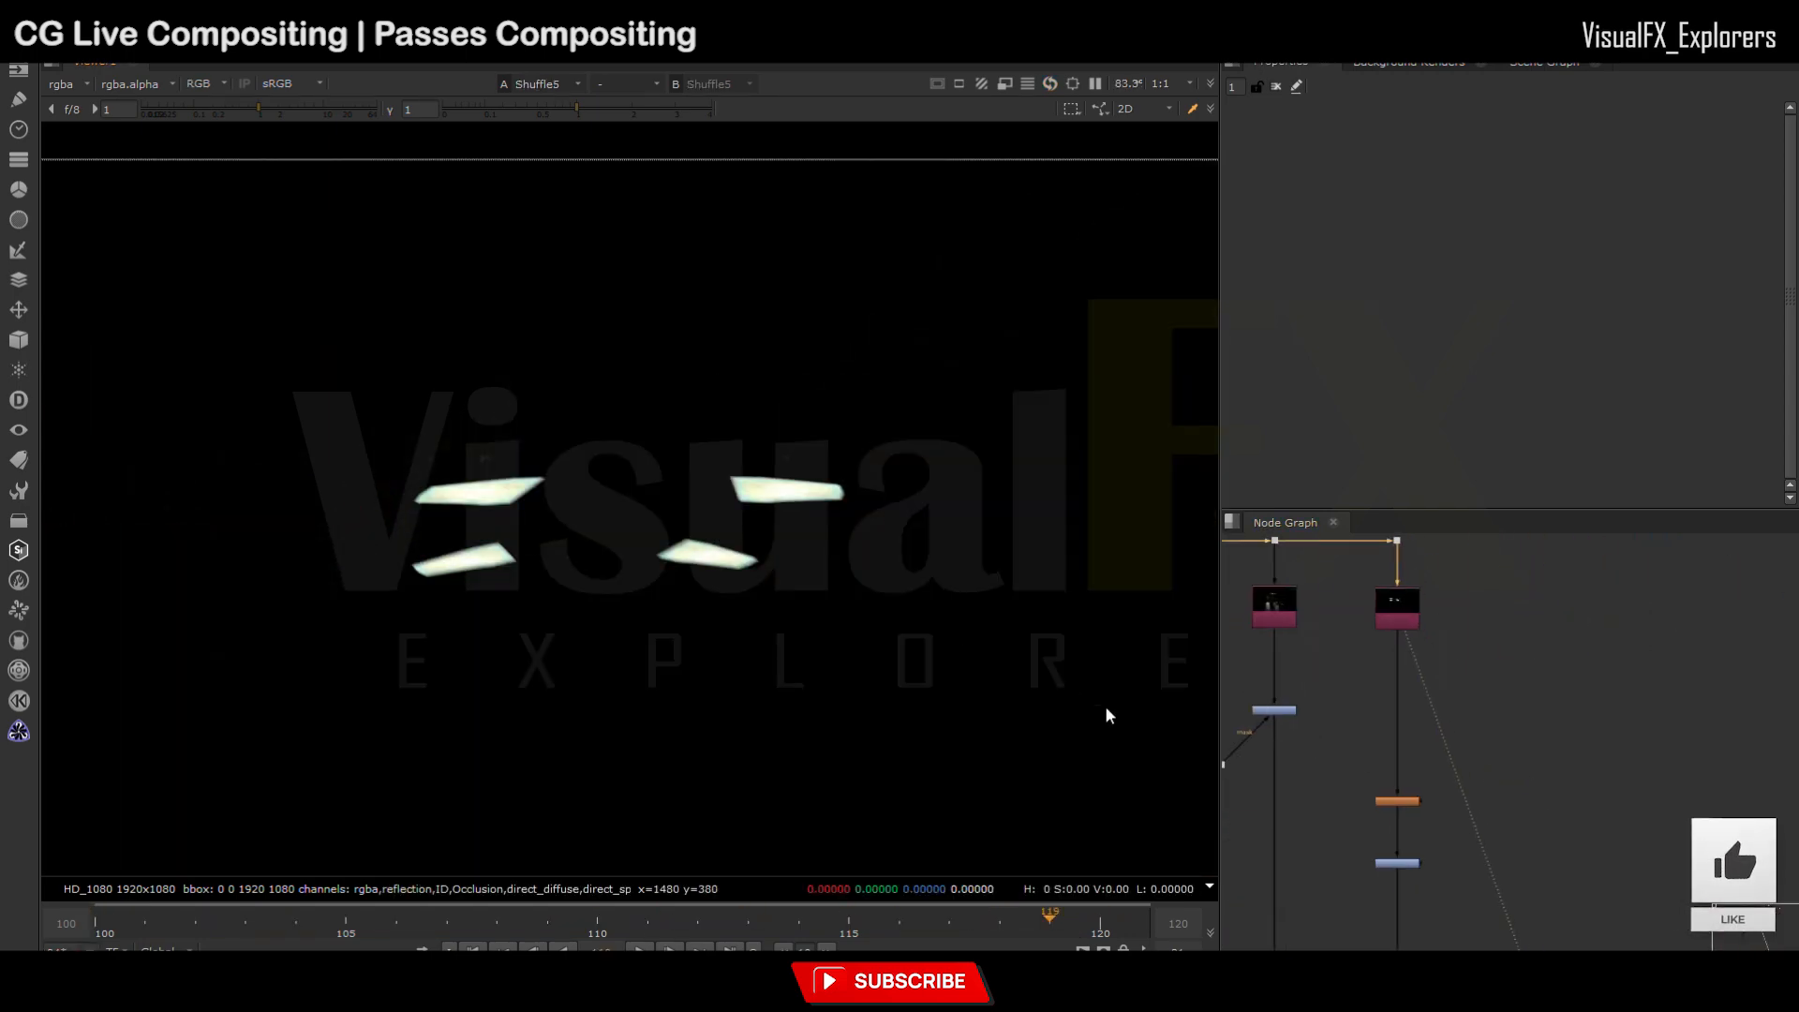
{"action": "left_click", "coordinate": [1544, 781]}
{"action": "key", "text": "k"}
{"action": "left_click_drag", "start_coordinate": [1402, 632], "coordinate": [1544, 783]}
{"action": "key", "text": "1"}
{"action": "left_click", "coordinate": [1567, 778]}
{"action": "key", "text": "a"}
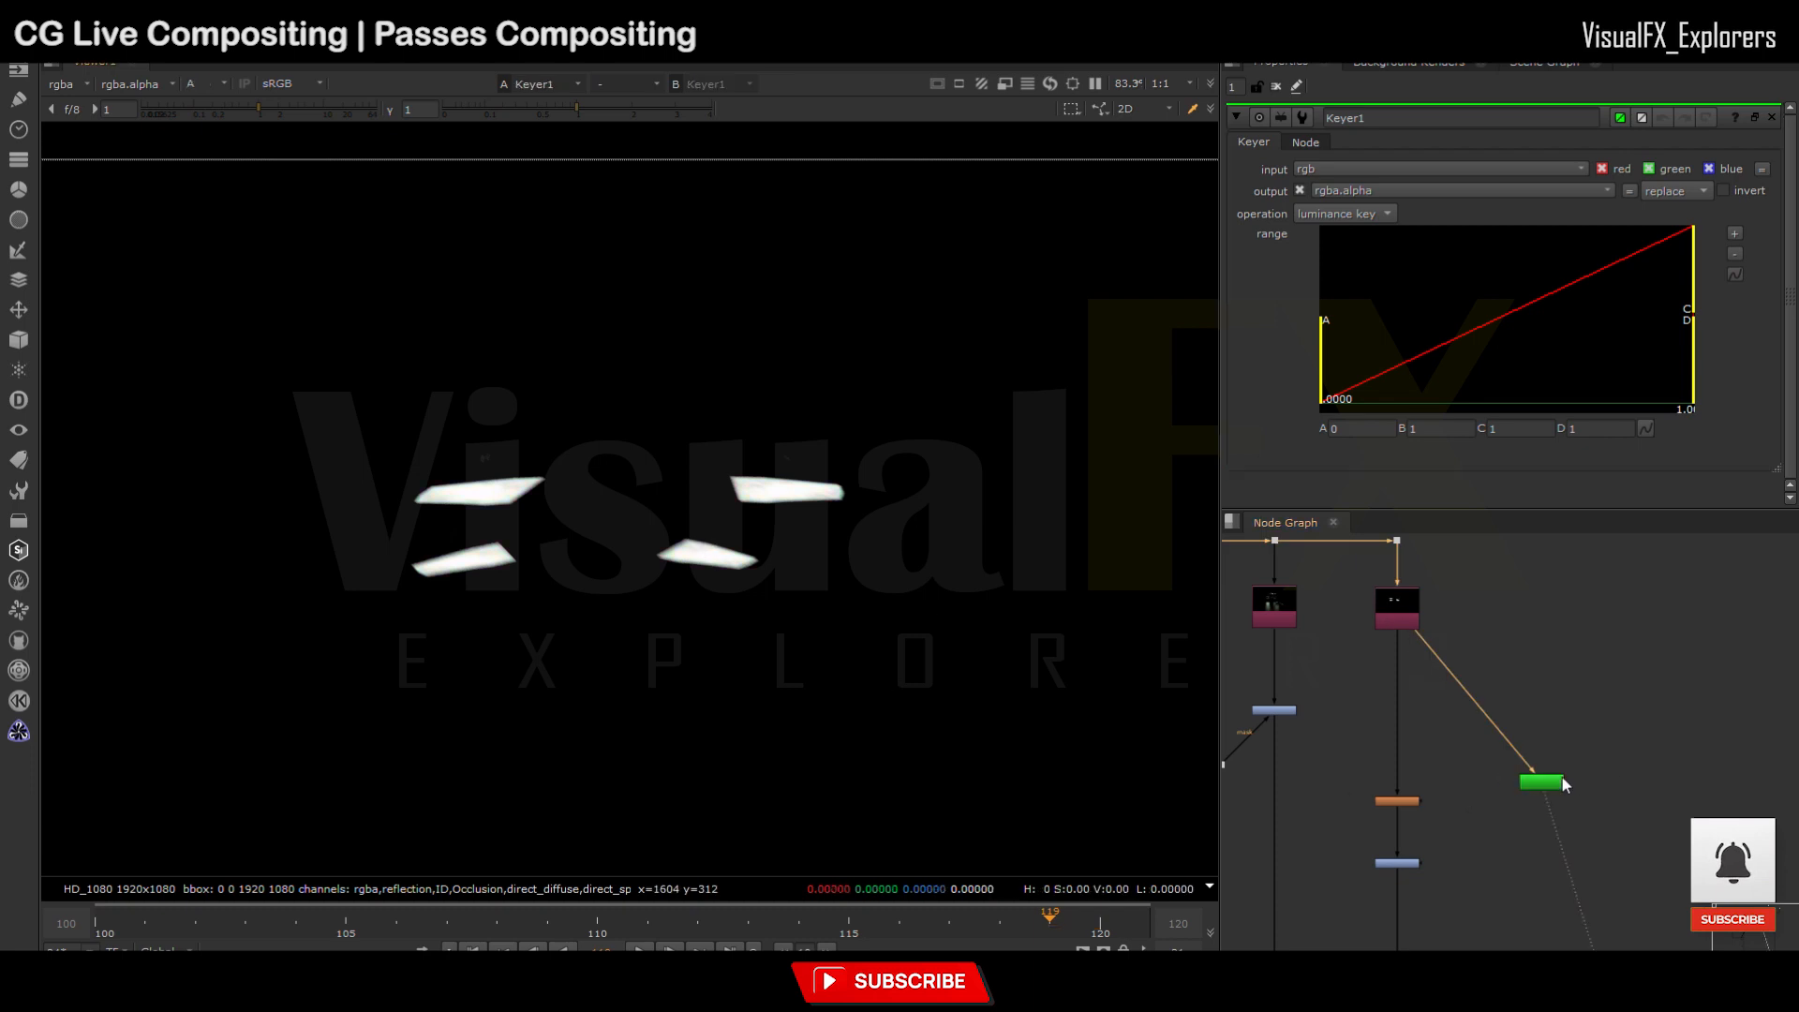
{"action": "left_click_drag", "start_coordinate": [1325, 385], "coordinate": [1369, 385]}
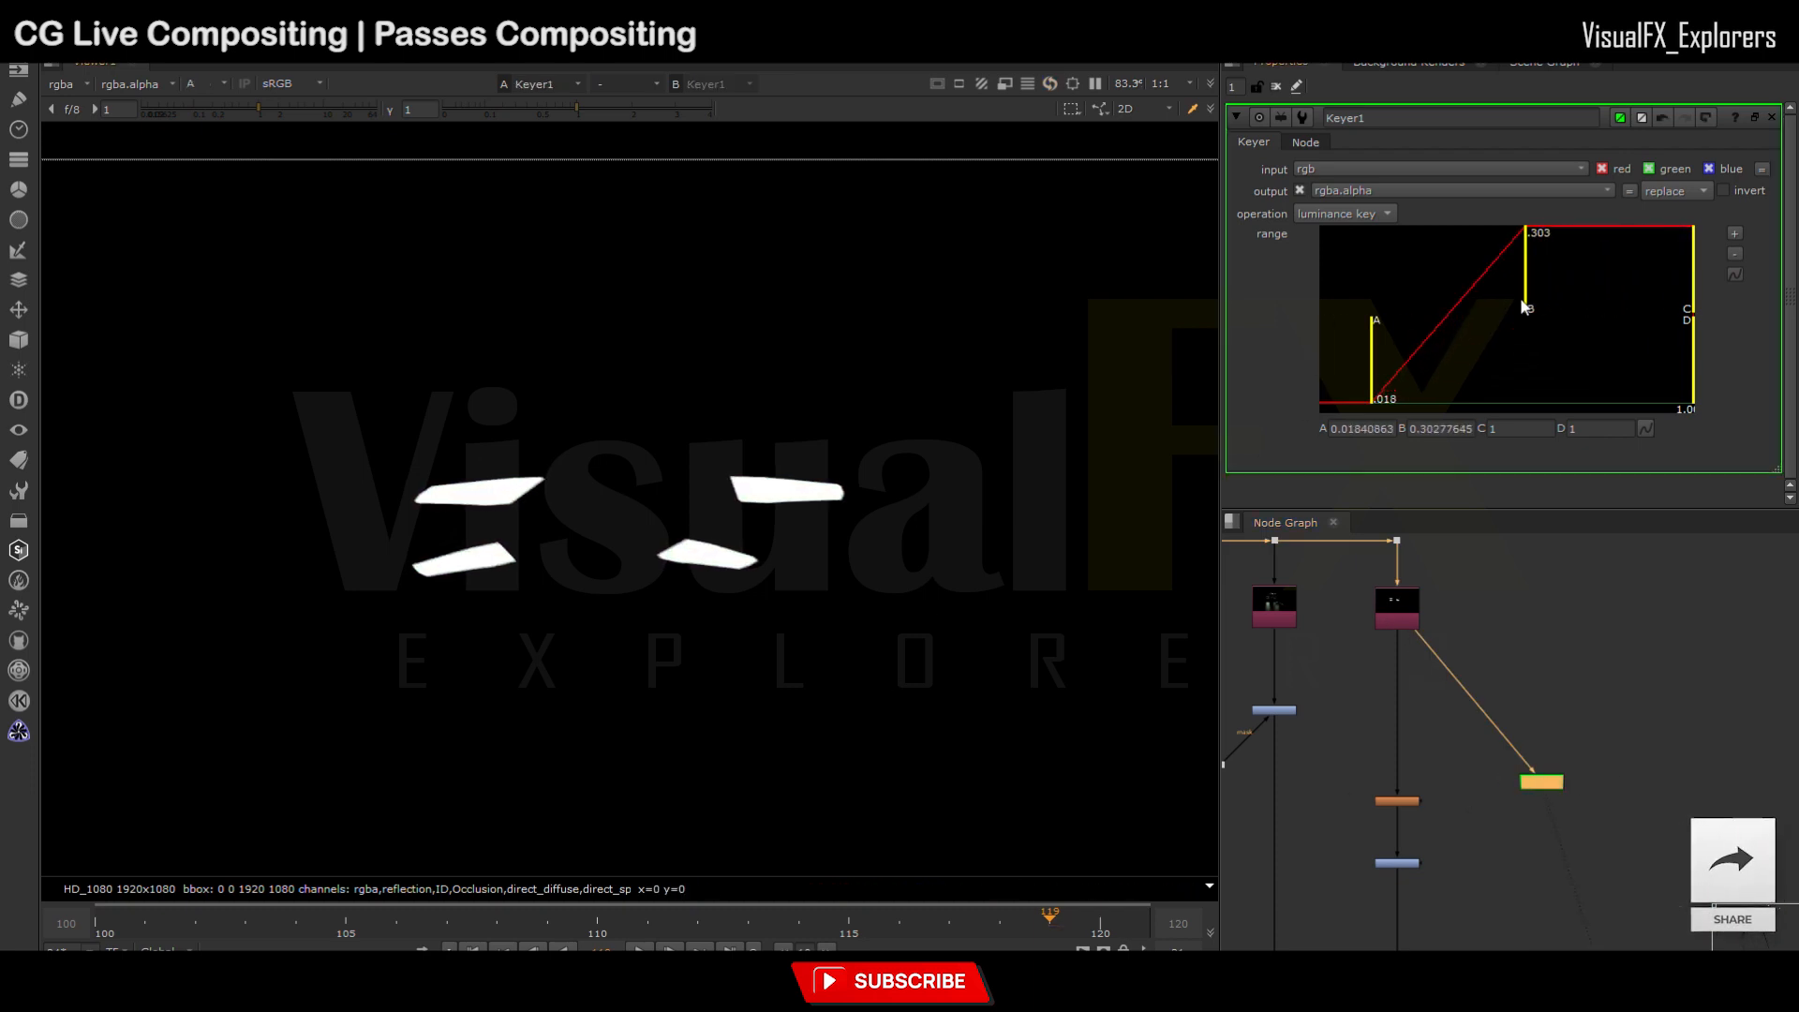
{"action": "left_click_drag", "start_coordinate": [1529, 306], "coordinate": [1507, 306]}
Step: Stencil the keyed lights out of Roto2 with a Merge feeding Grade5's mask, and display the Merge5 composite in colour
{"action": "scroll", "coordinate": [1399, 715], "scroll_direction": "down", "scroll_amount": 3}
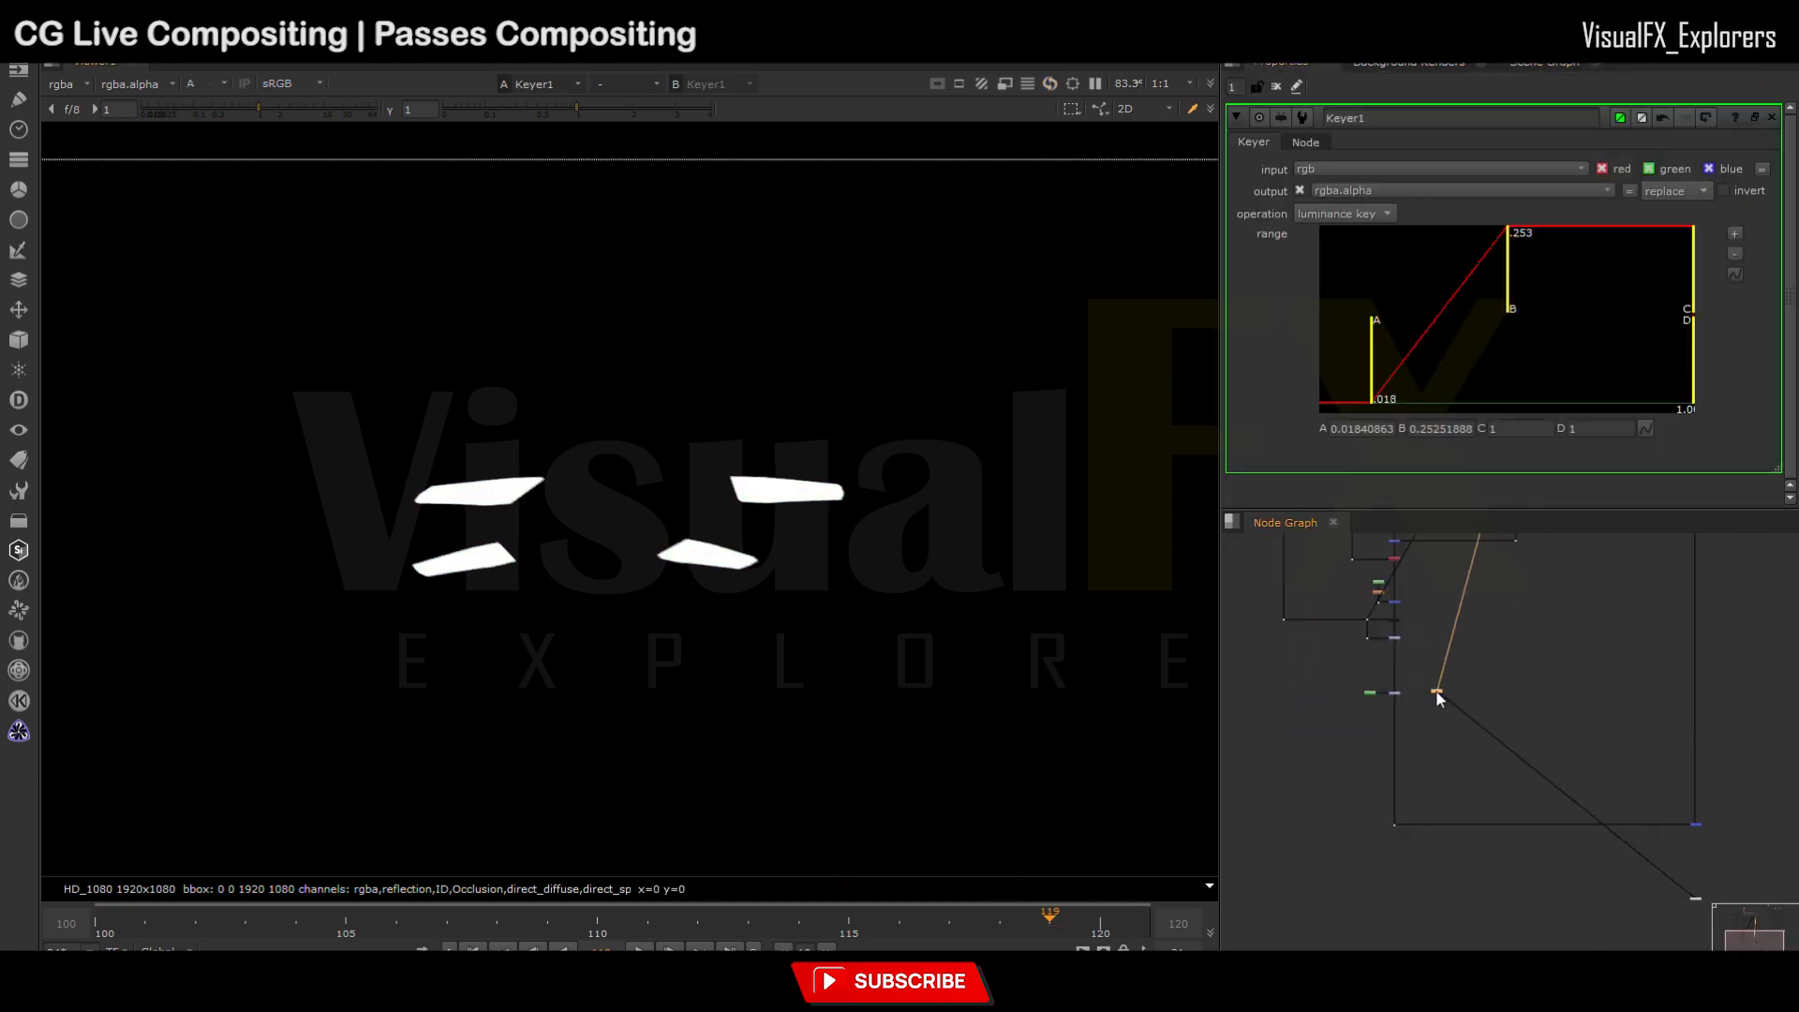
{"action": "key", "text": "m"}
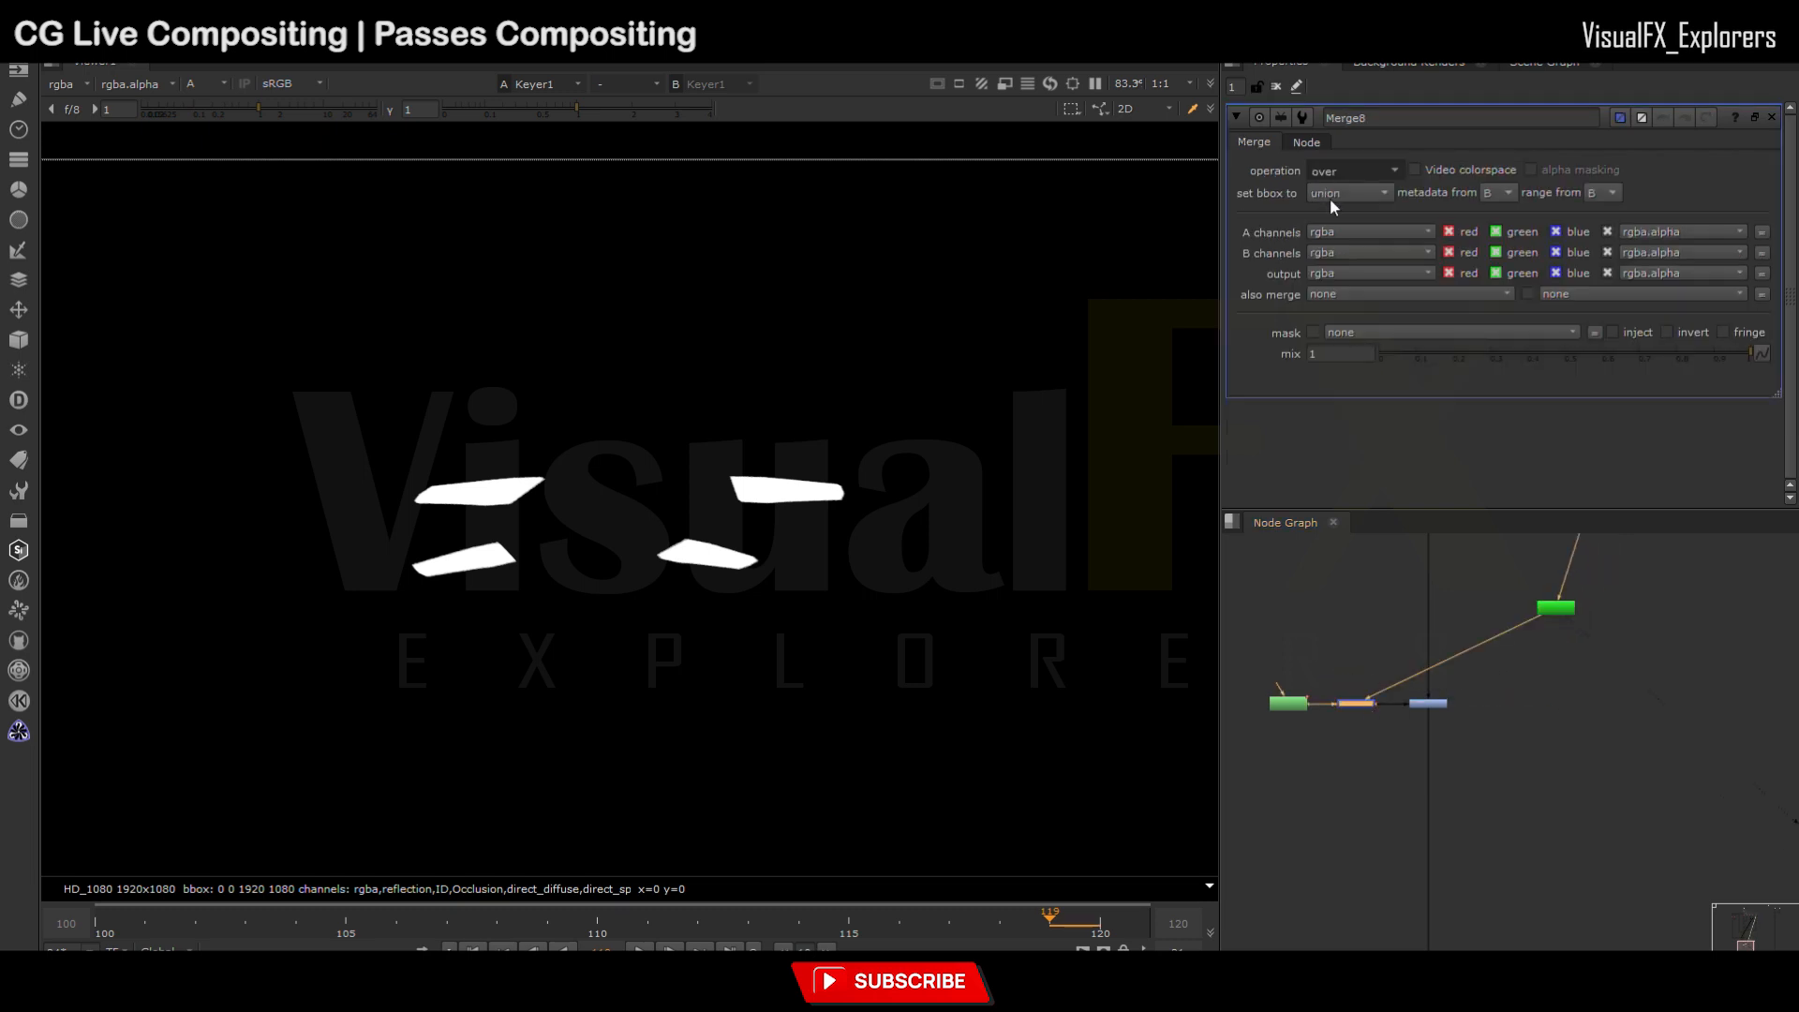
{"action": "left_click", "coordinate": [1564, 758]}
{"action": "key", "text": "1"}
{"action": "key", "text": "a"}
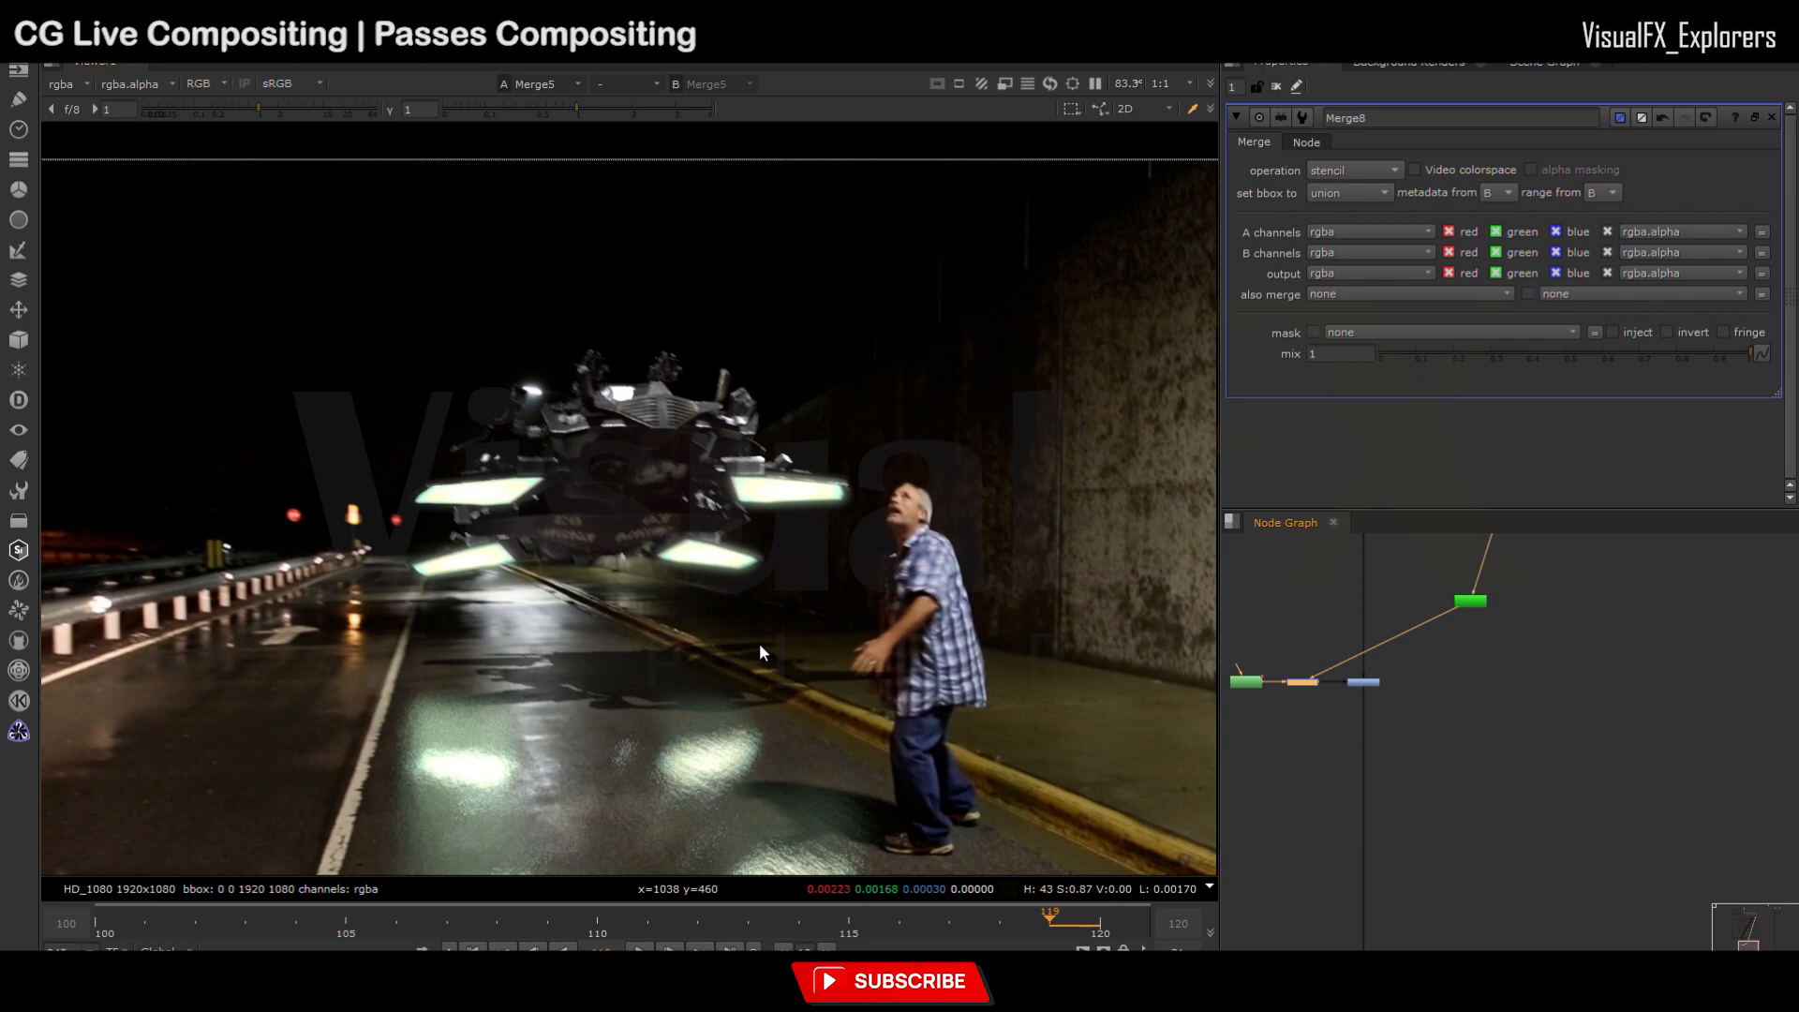
Step: Play the composite back and examine the spaceship closely from frame 100 to frame 120
{"action": "scroll", "coordinate": [759, 642], "scroll_direction": "down", "scroll_amount": 3}
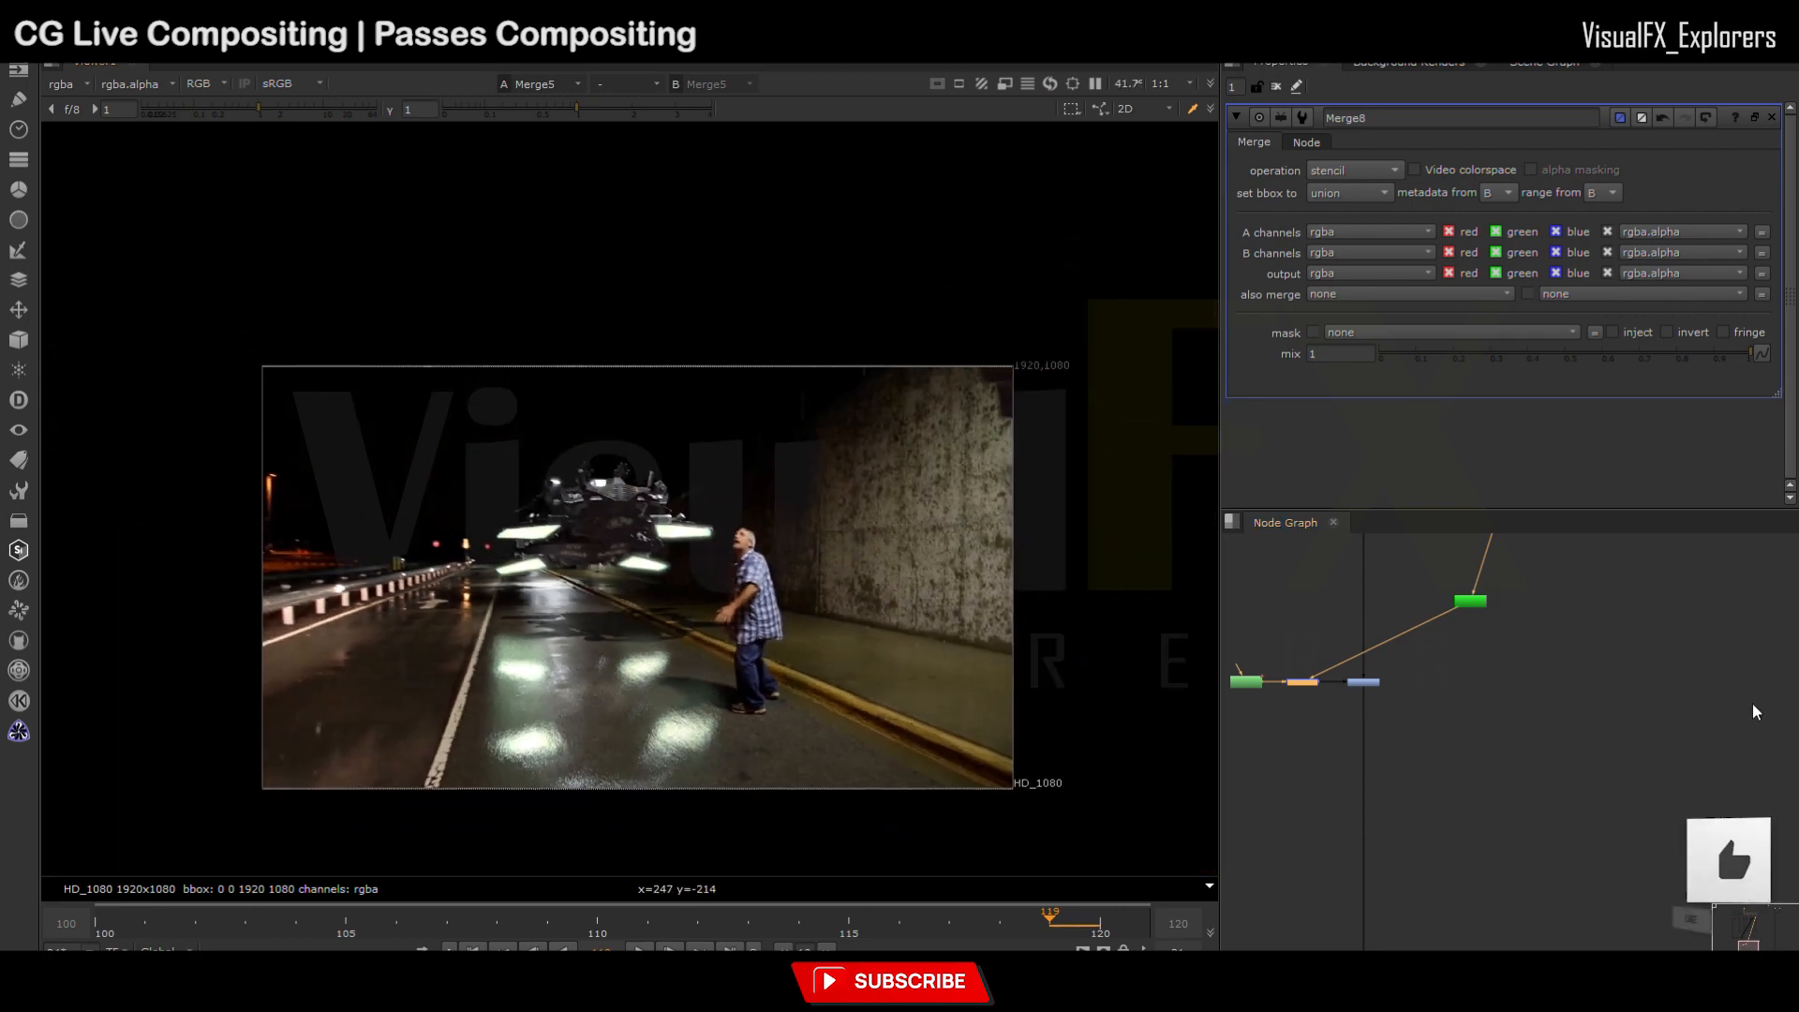
{"action": "key", "text": "l"}
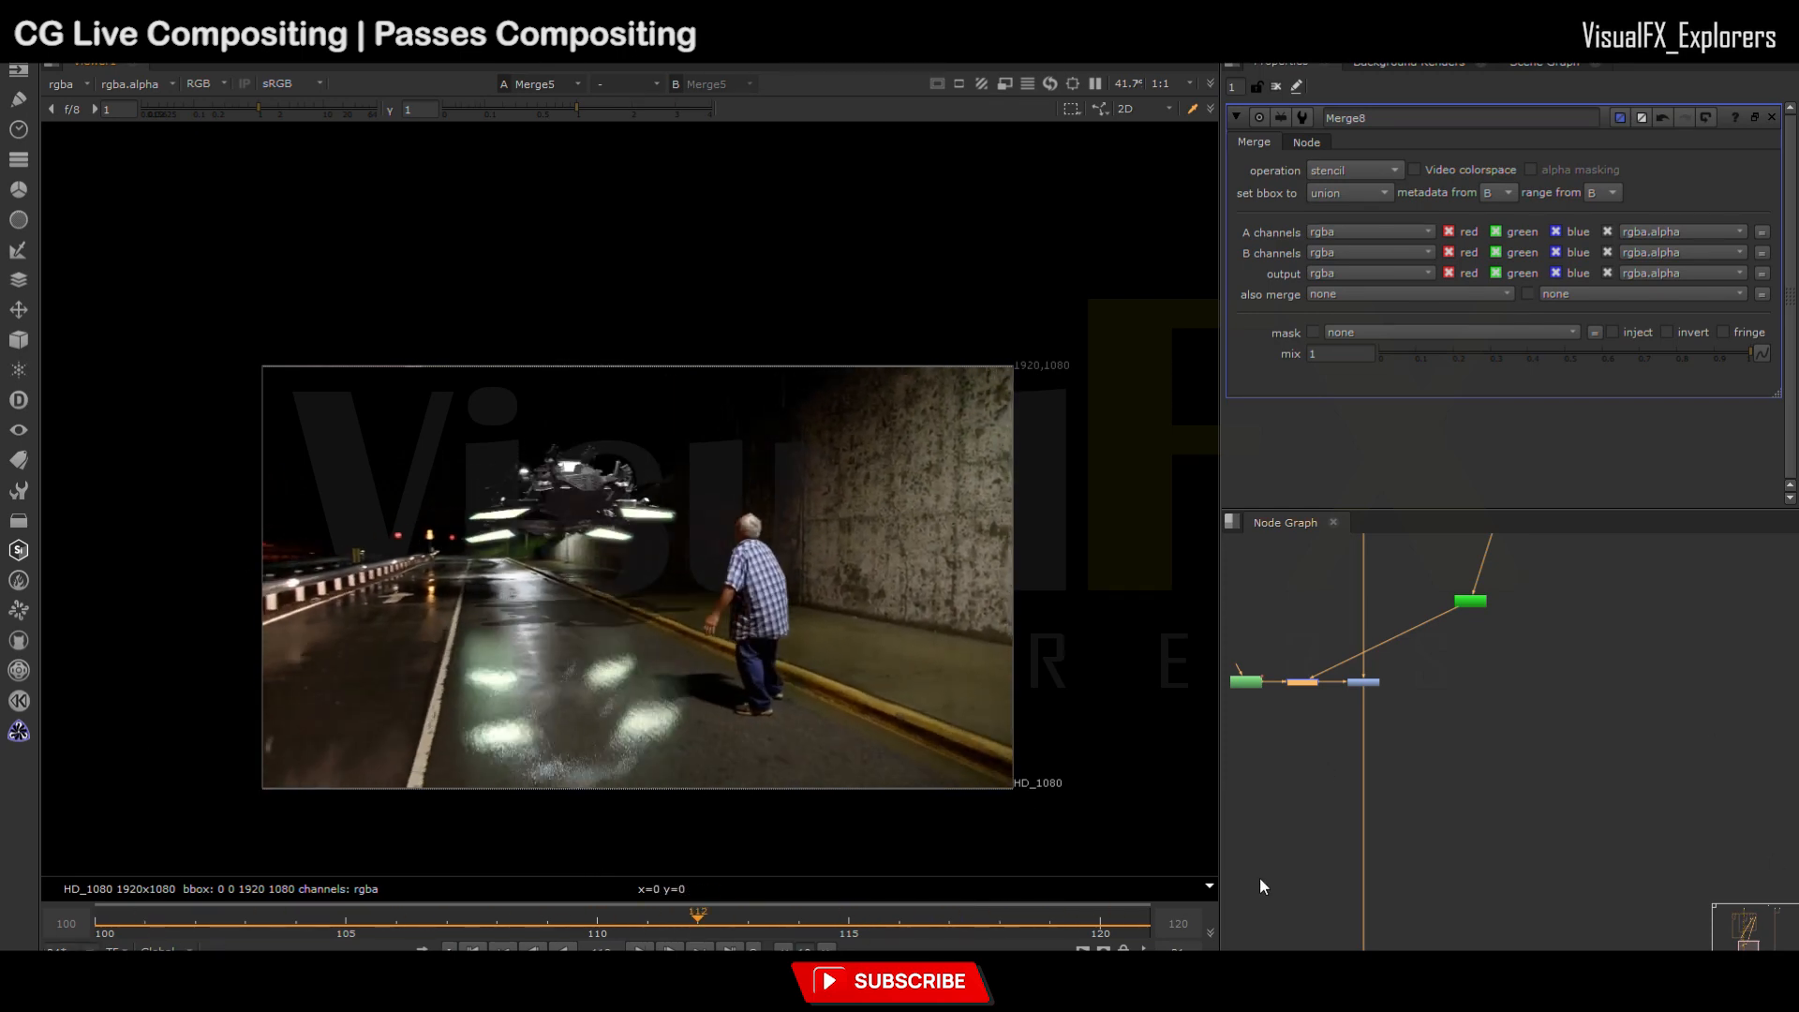
{"action": "scroll", "coordinate": [1398, 727], "scroll_direction": "down", "scroll_amount": 4}
{"action": "scroll", "coordinate": [546, 679], "scroll_direction": "down", "scroll_amount": 3}
{"action": "left_click_drag", "start_coordinate": [458, 923], "coordinate": [97, 923]}
{"action": "scroll", "coordinate": [553, 647], "scroll_direction": "up", "scroll_amount": 5}
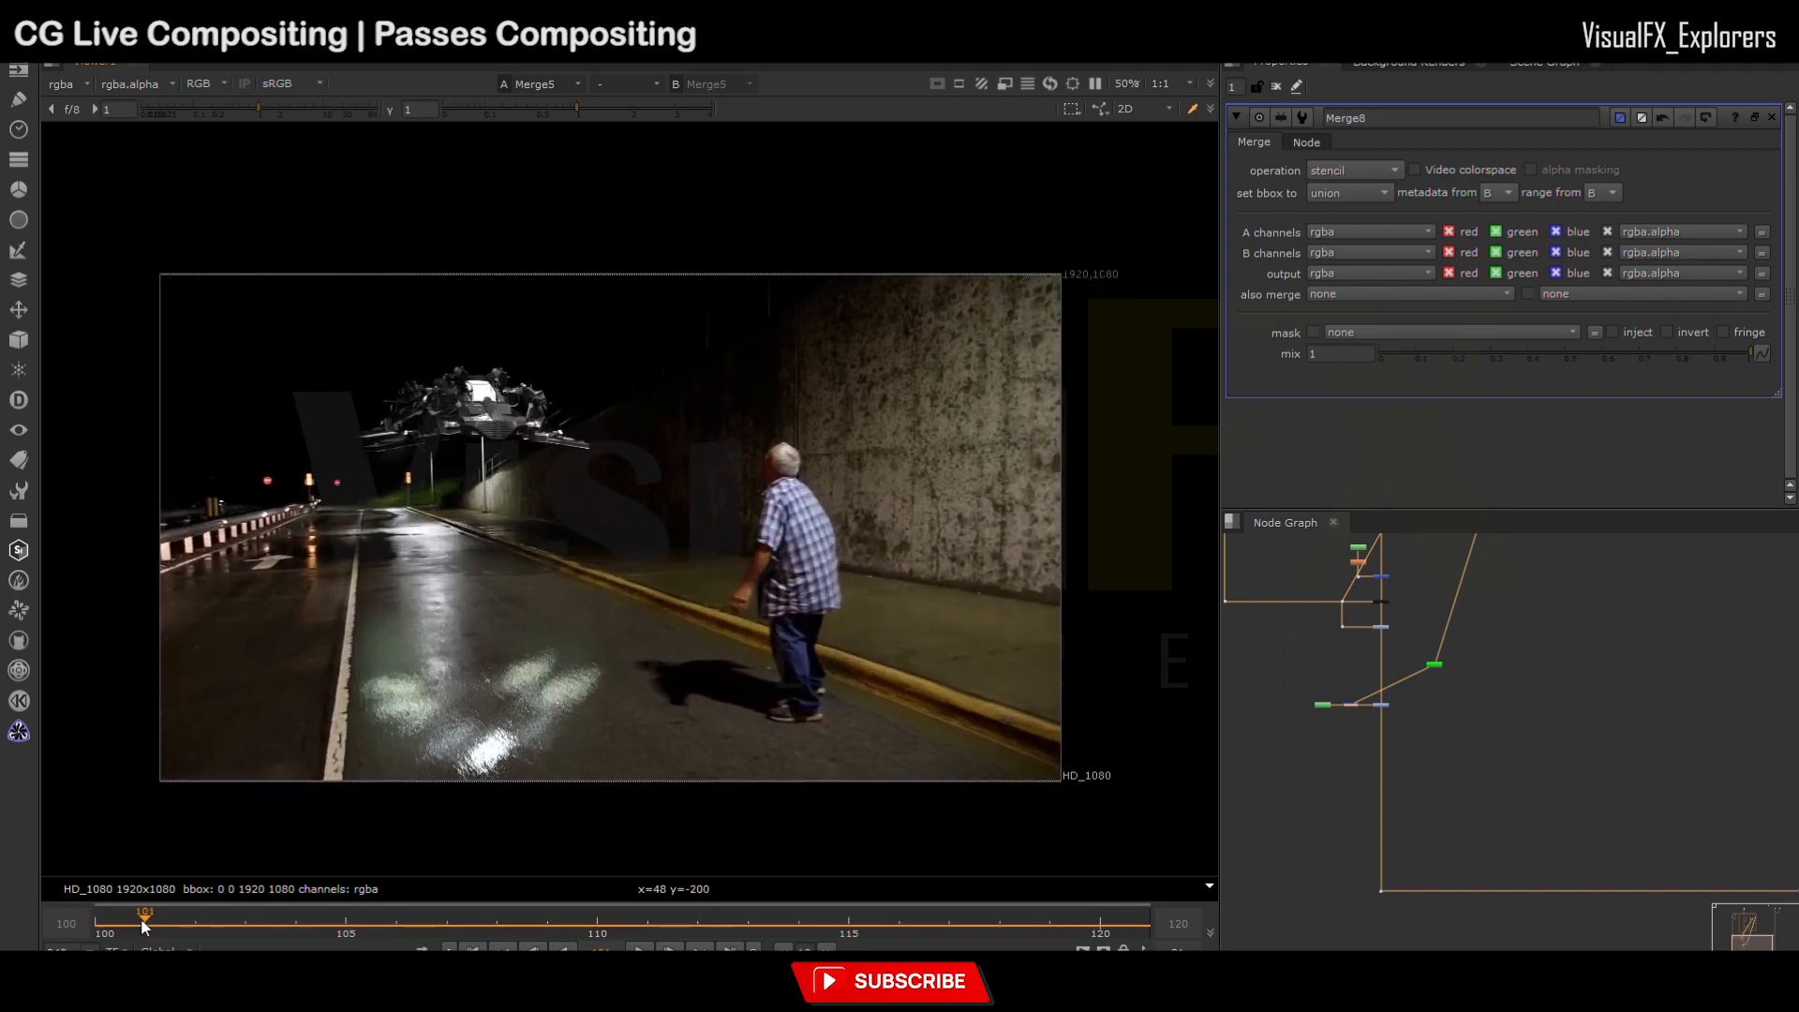
{"action": "scroll", "coordinate": [486, 435], "scroll_direction": "up", "scroll_amount": 2}
{"action": "middle_click_drag", "start_coordinate": [484, 437], "coordinate": [498, 480]}
{"action": "left_click_drag", "start_coordinate": [498, 926], "coordinate": [1104, 926]}
{"action": "scroll", "coordinate": [581, 579], "scroll_direction": "up", "scroll_amount": 5}
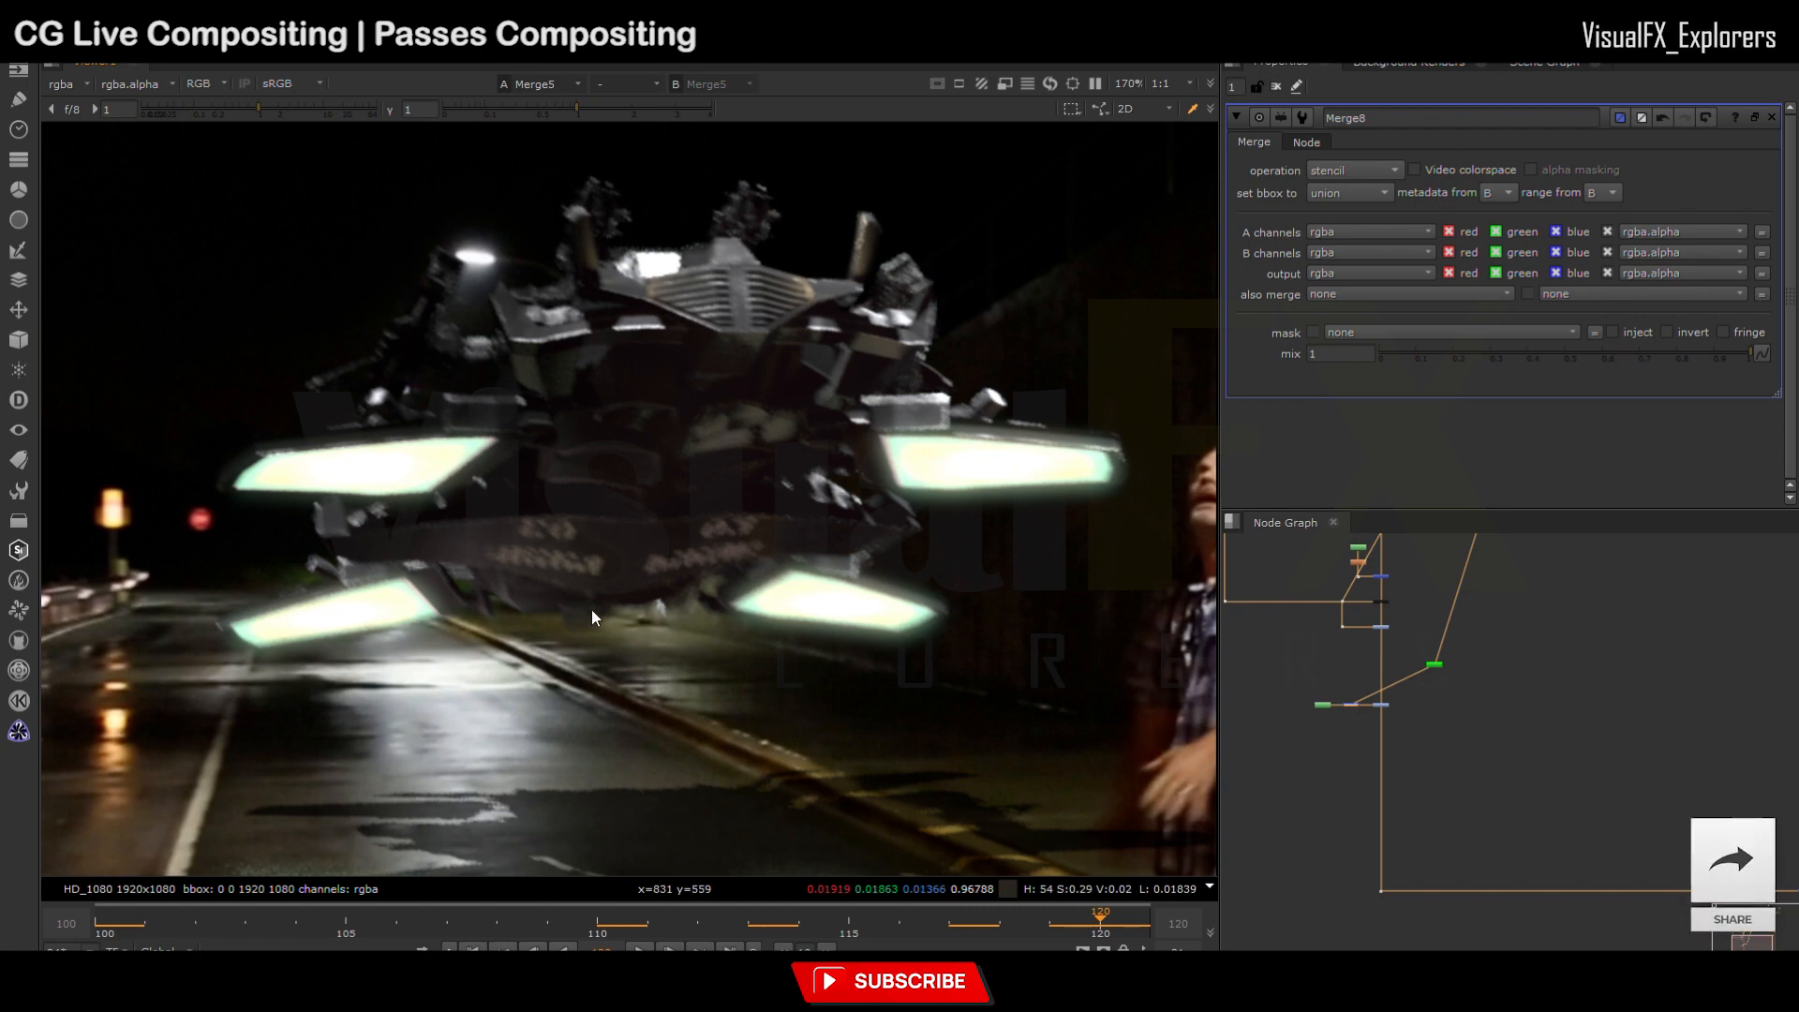
Step: View the spaceship's individual passes in turn at frame 120, ending on the Shuffle3 reflection pass
{"action": "scroll", "coordinate": [419, 536], "scroll_direction": "down", "scroll_amount": 2}
{"action": "scroll", "coordinate": [1507, 684], "scroll_direction": "up", "scroll_amount": 4}
{"action": "left_click", "coordinate": [1446, 601]}
{"action": "key", "text": "1"}
{"action": "middle_click_drag", "start_coordinate": [1580, 665], "coordinate": [1469, 577]}
{"action": "left_click", "coordinate": [1681, 628]}
{"action": "key", "text": "1"}
{"action": "left_click", "coordinate": [1392, 634]}
{"action": "key", "text": "1"}
{"action": "scroll", "coordinate": [1407, 648], "scroll_direction": "down", "scroll_amount": 4}
{"action": "scroll", "coordinate": [1407, 649], "scroll_direction": "up", "scroll_amount": 6}
{"action": "scroll", "coordinate": [1468, 579], "scroll_direction": "down", "scroll_amount": 6}
{"action": "scroll", "coordinate": [1459, 623], "scroll_direction": "up", "scroll_amount": 4}
Step: Add a second Grade on the reflection pass with a Roto mask, and outline the ship's underside at frame 120
{"action": "left_click", "coordinate": [1457, 647]}
{"action": "key", "text": "g"}
{"action": "left_click_drag", "start_coordinate": [1456, 647], "coordinate": [1481, 665]}
{"action": "left_click", "coordinate": [1419, 640]}
{"action": "key", "text": "o"}
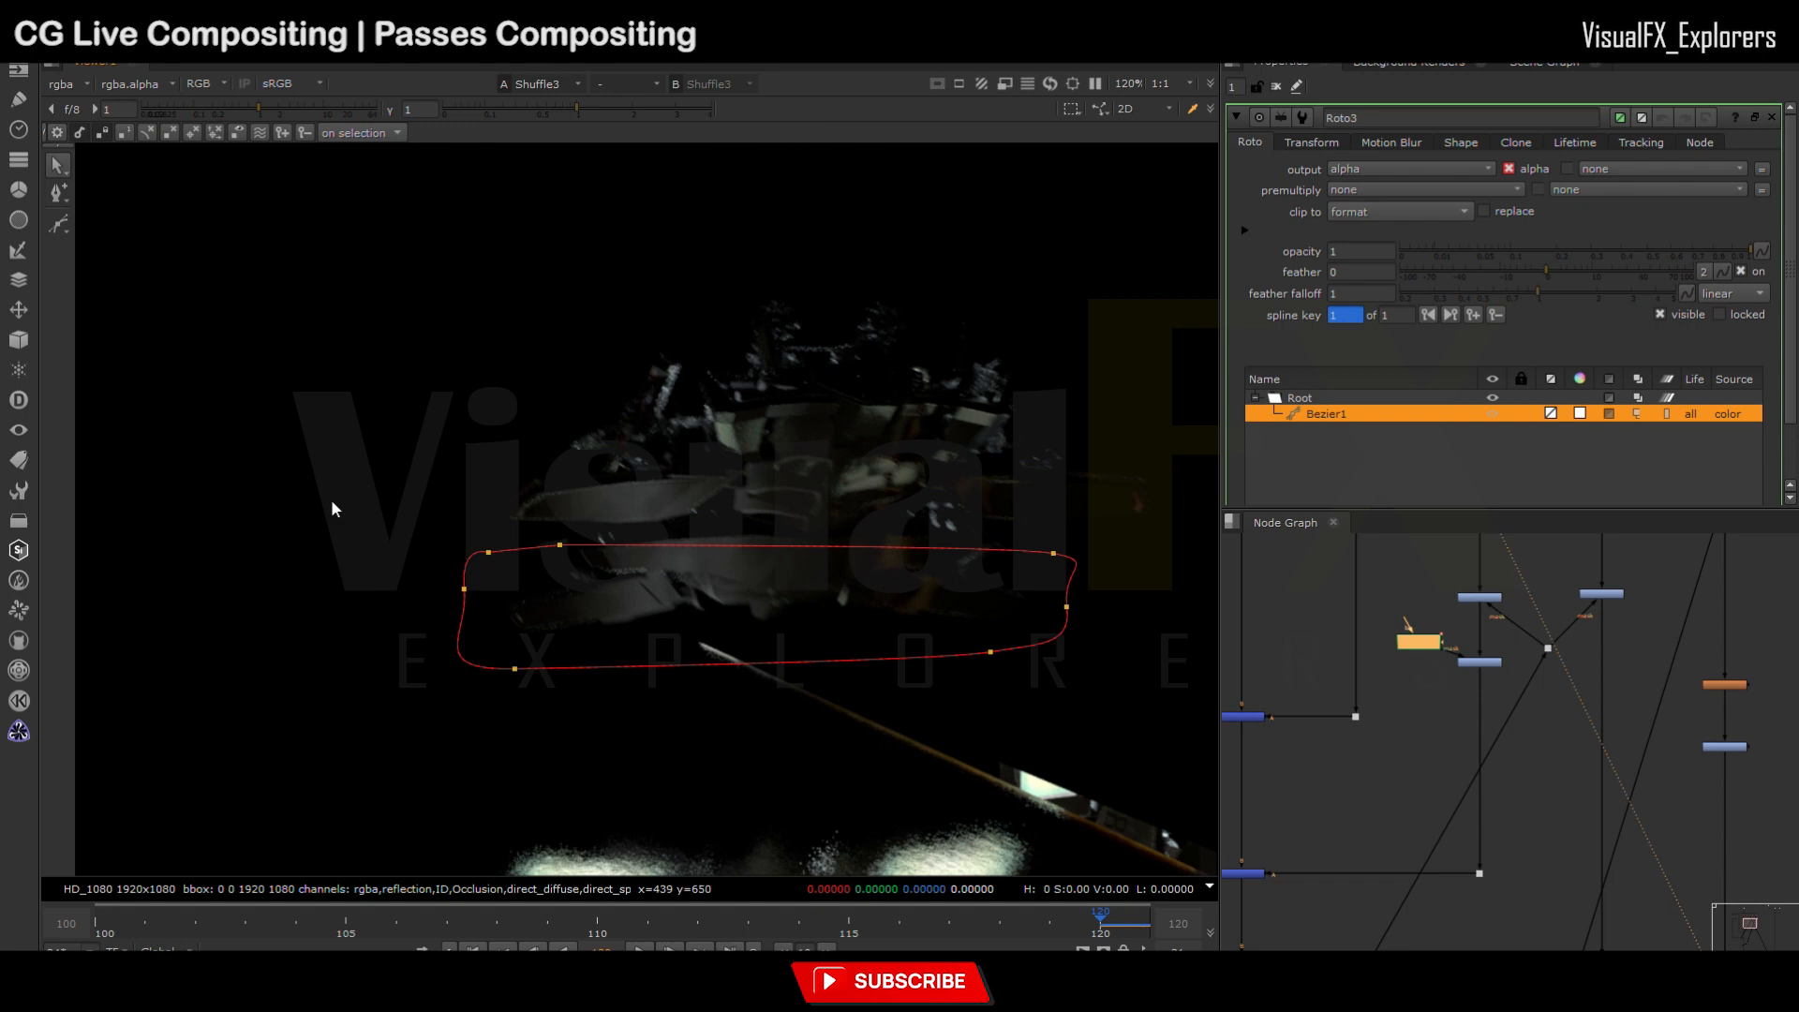
Step: Feather the roto shape outward around the ship's underside and set Grade6's gain to 0.075
{"action": "key", "text": "e"}
{"action": "left_click_drag", "start_coordinate": [762, 607], "coordinate": [761, 662]}
{"action": "left_click_drag", "start_coordinate": [574, 563], "coordinate": [571, 527]}
{"action": "left_click_drag", "start_coordinate": [716, 627], "coordinate": [755, 606]}
{"action": "left_click_drag", "start_coordinate": [581, 506], "coordinate": [580, 483]}
{"action": "left_click_drag", "start_coordinate": [783, 625], "coordinate": [777, 627]}
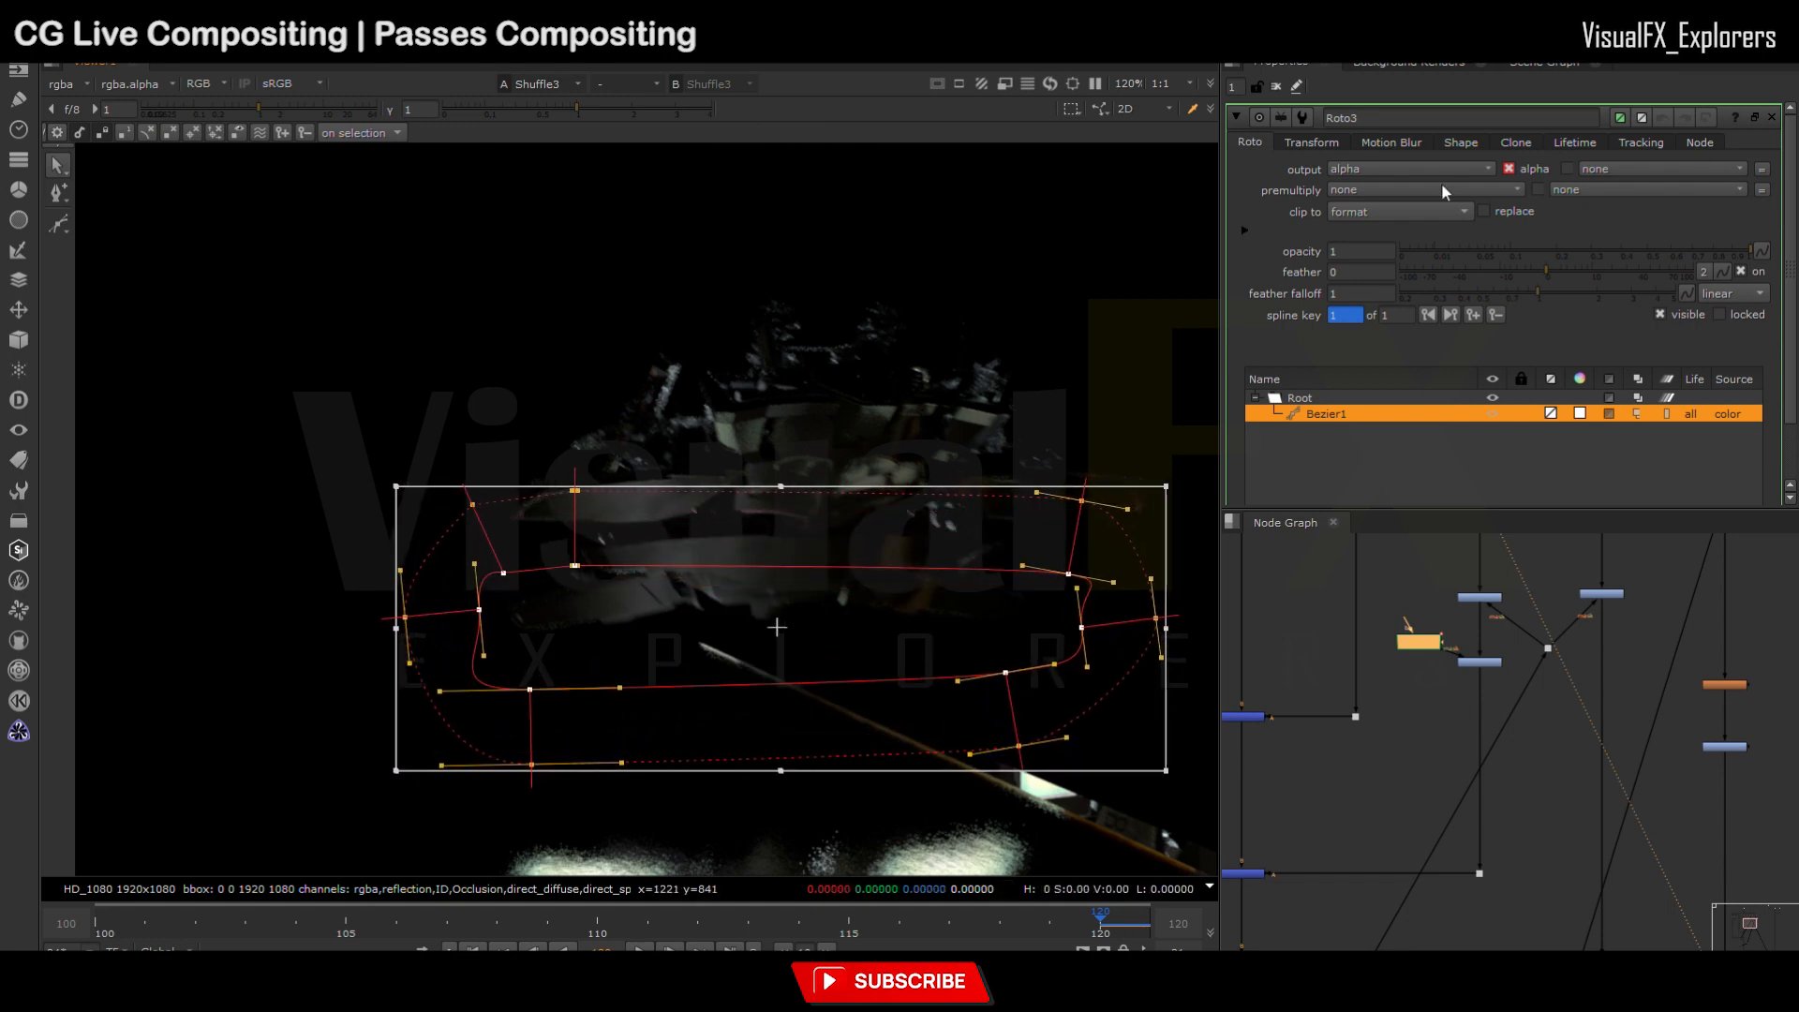
{"action": "double_click", "coordinate": [1479, 661]}
{"action": "key", "text": "1"}
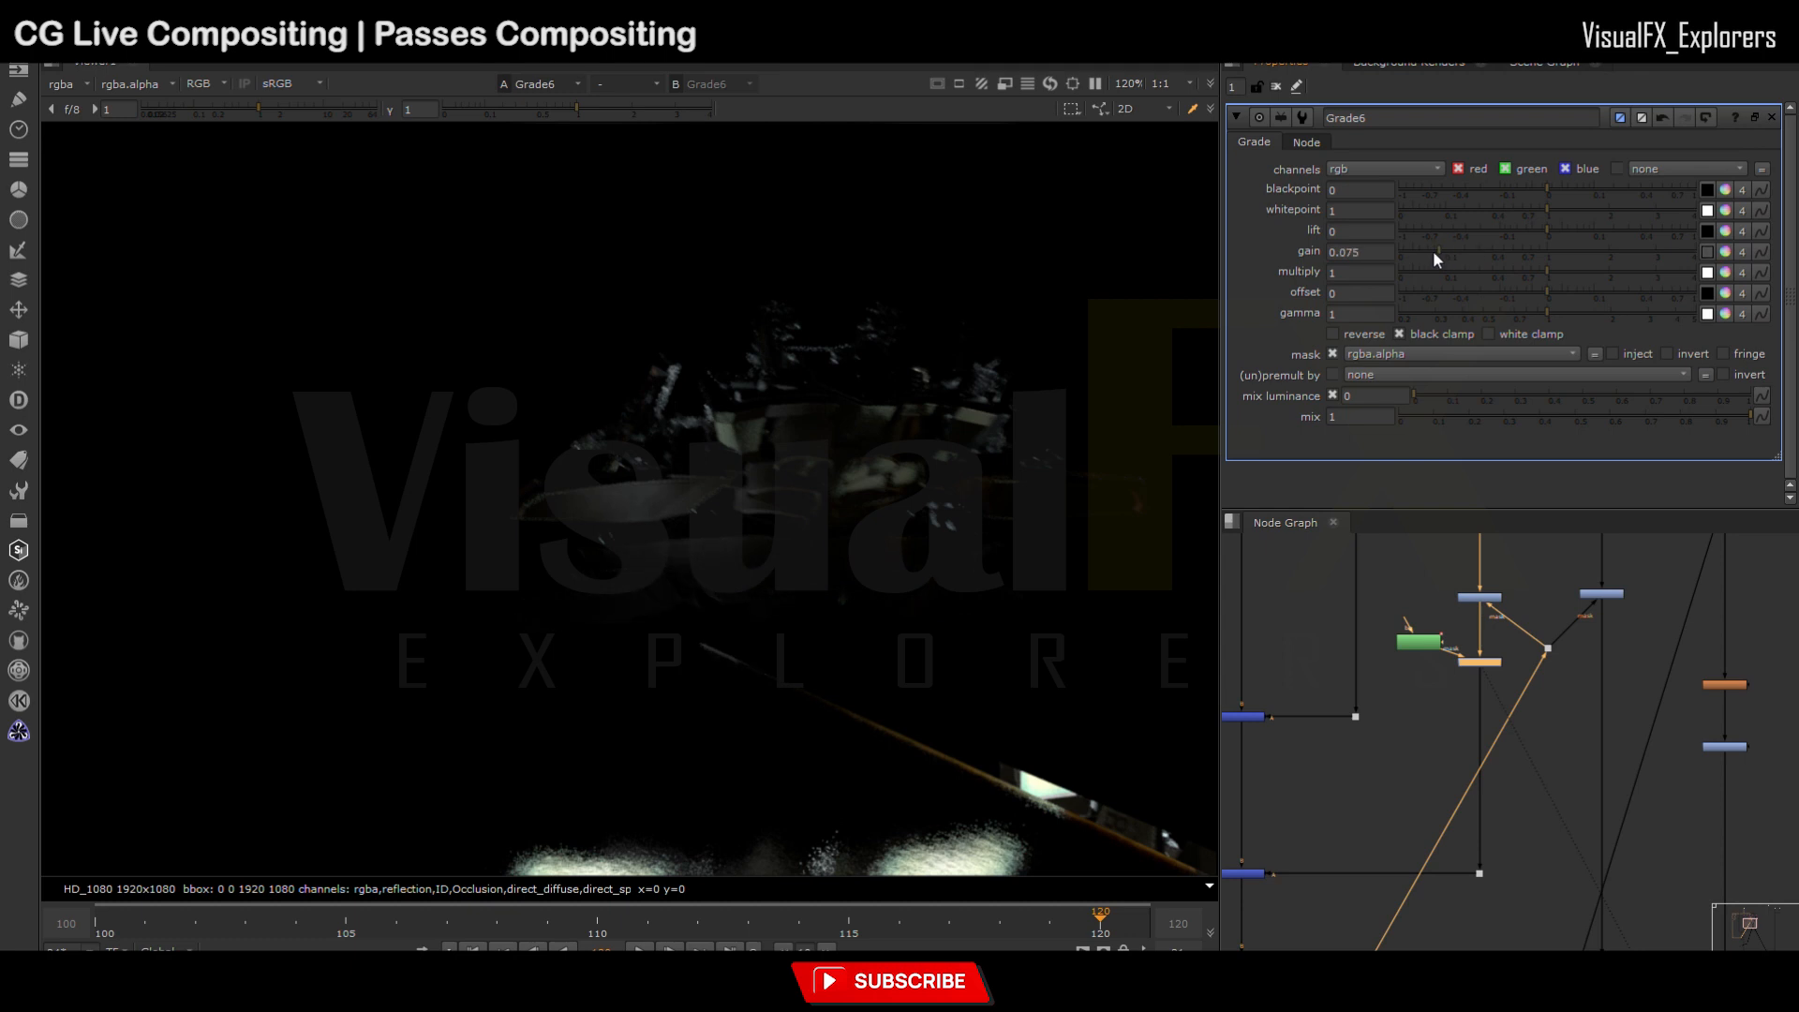
Step: Reposition and keyframe the Roto3 shape to follow the ship's underside between frames 100 and 120
{"action": "double_click", "coordinate": [1418, 643]}
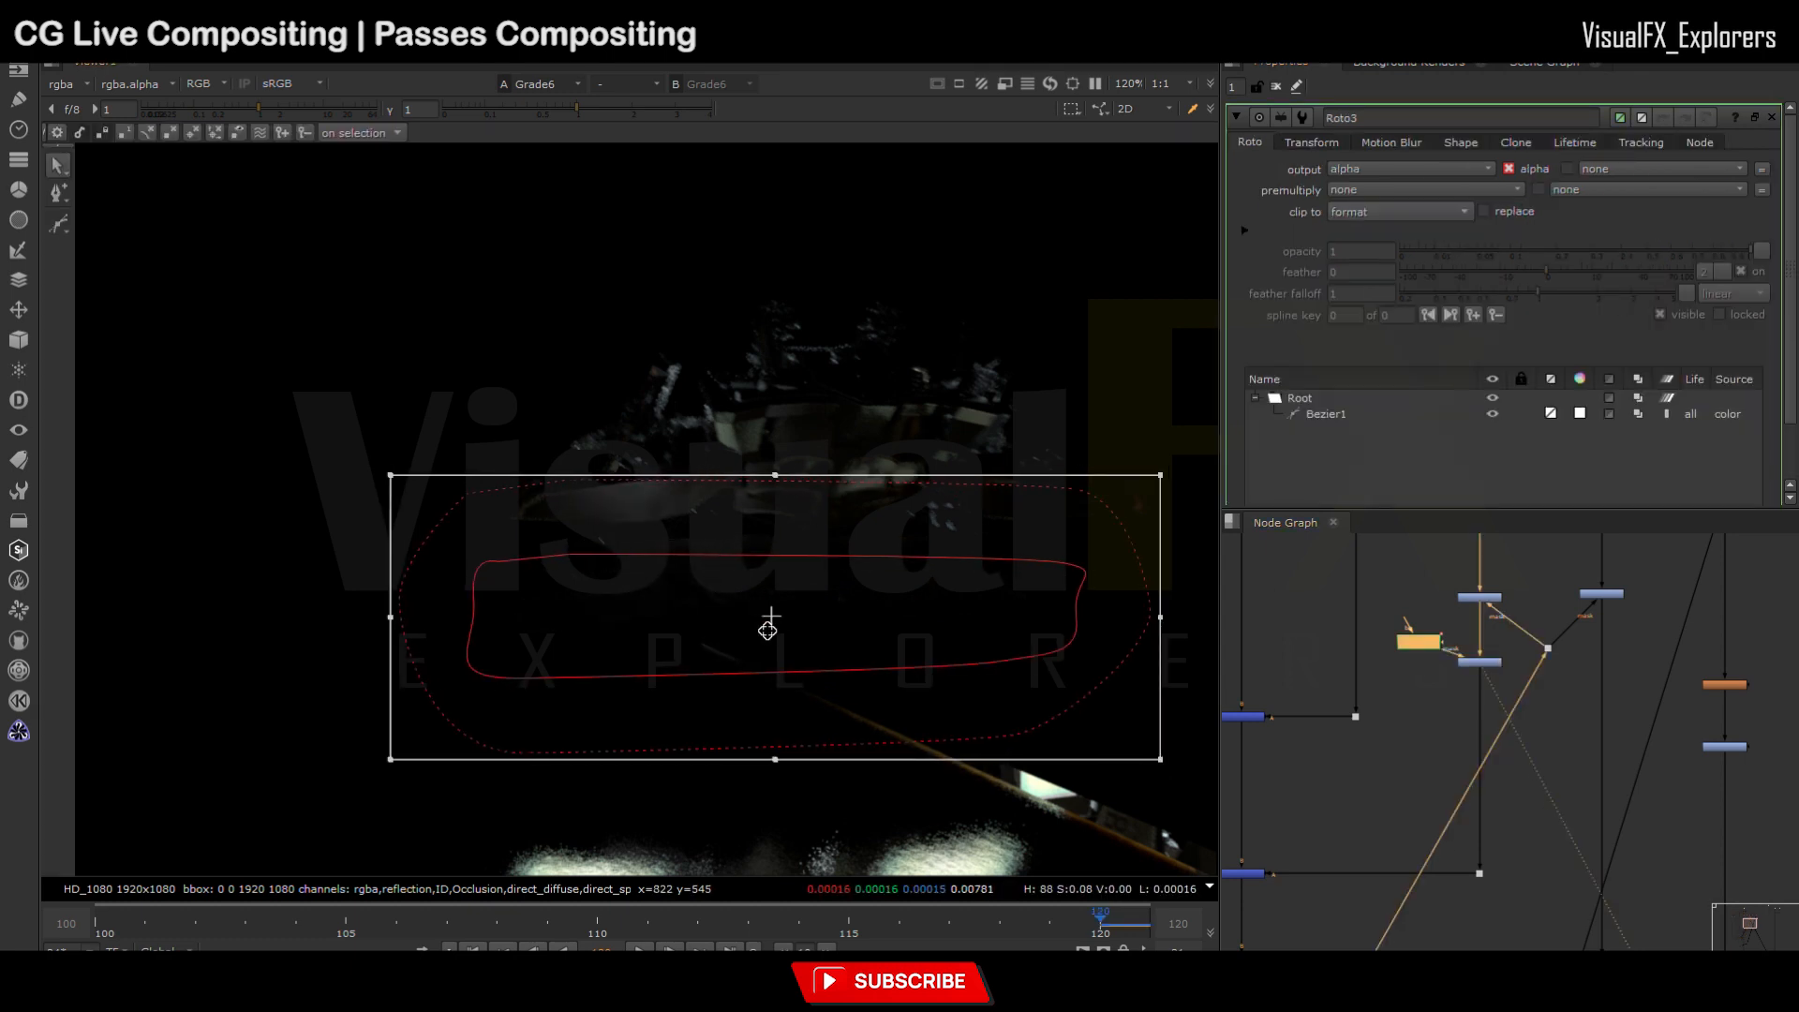
{"action": "left_click_drag", "start_coordinate": [1178, 473], "coordinate": [1190, 513]}
{"action": "left_click_drag", "start_coordinate": [380, 747], "coordinate": [1167, 443]}
{"action": "left_click_drag", "start_coordinate": [95, 934], "coordinate": [596, 924]}
{"action": "left_click", "coordinate": [596, 924]}
{"action": "left_click_drag", "start_coordinate": [692, 595], "coordinate": [556, 522]}
{"action": "left_click", "coordinate": [347, 923]}
{"action": "left_click", "coordinate": [897, 923]}
{"action": "left_click_drag", "start_coordinate": [785, 581], "coordinate": [637, 456]}
{"action": "left_click", "coordinate": [748, 923]}
{"action": "left_click", "coordinate": [246, 923]}
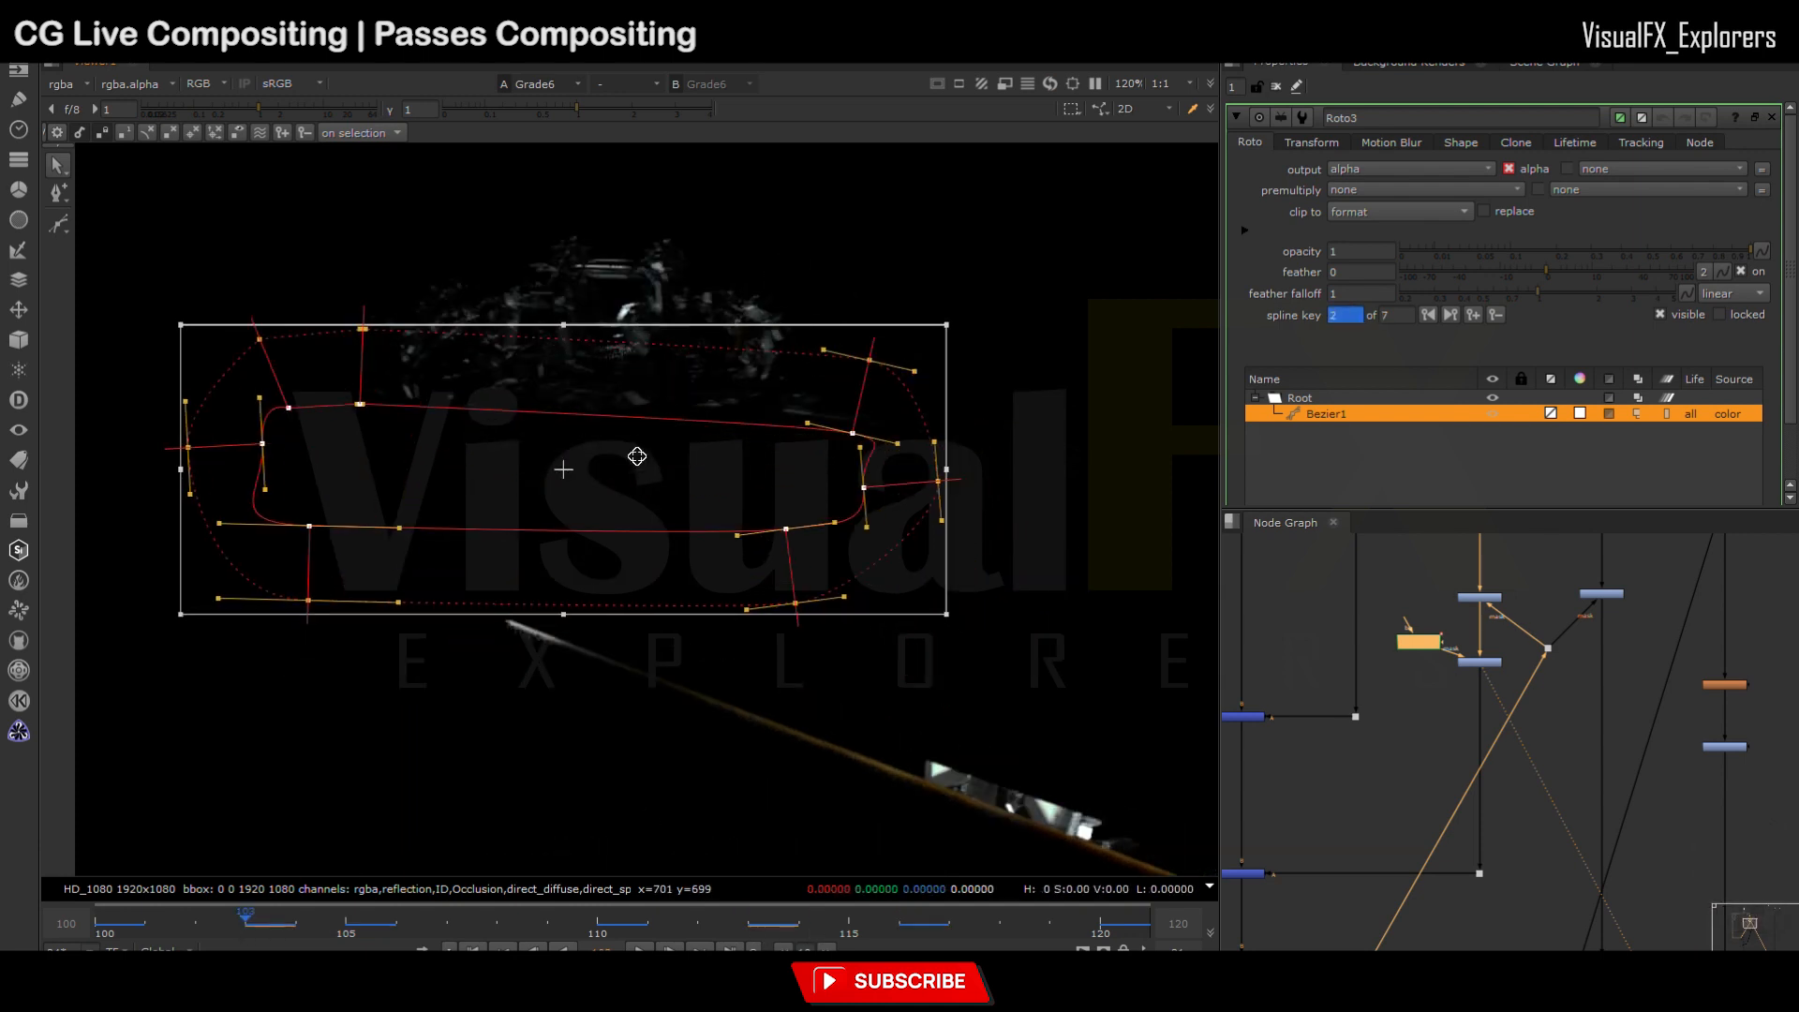
{"action": "left_click", "coordinate": [599, 925]}
{"action": "left_click_drag", "start_coordinate": [656, 529], "coordinate": [666, 520]}
{"action": "left_click", "coordinate": [1000, 924]}
Step: View the Merge5 composite and examine how Grade6 affects the ship's underside
{"action": "scroll", "coordinate": [1381, 695], "scroll_direction": "down", "scroll_amount": 5}
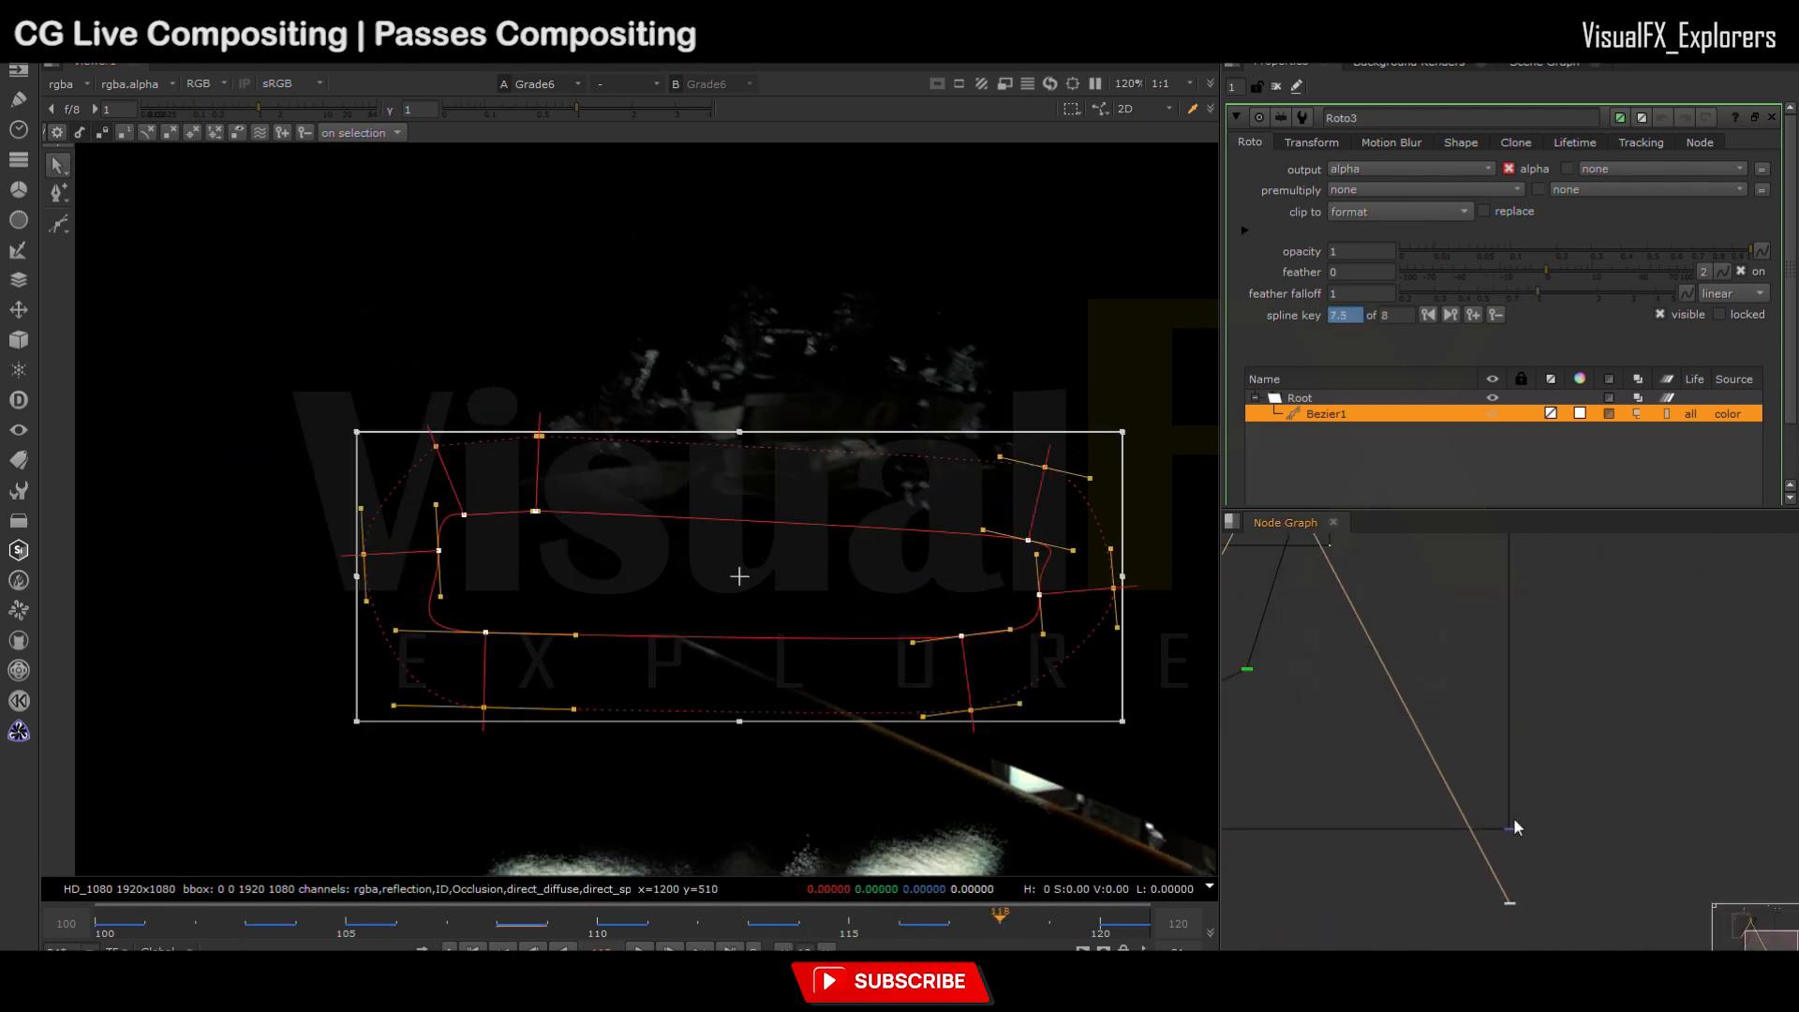
{"action": "left_click", "coordinate": [1511, 830]}
{"action": "key", "text": "1"}
{"action": "scroll", "coordinate": [1510, 829], "scroll_direction": "down", "scroll_amount": 3}
{"action": "scroll", "coordinate": [1364, 772], "scroll_direction": "up", "scroll_amount": 7}
{"action": "left_click", "coordinate": [1428, 712]}
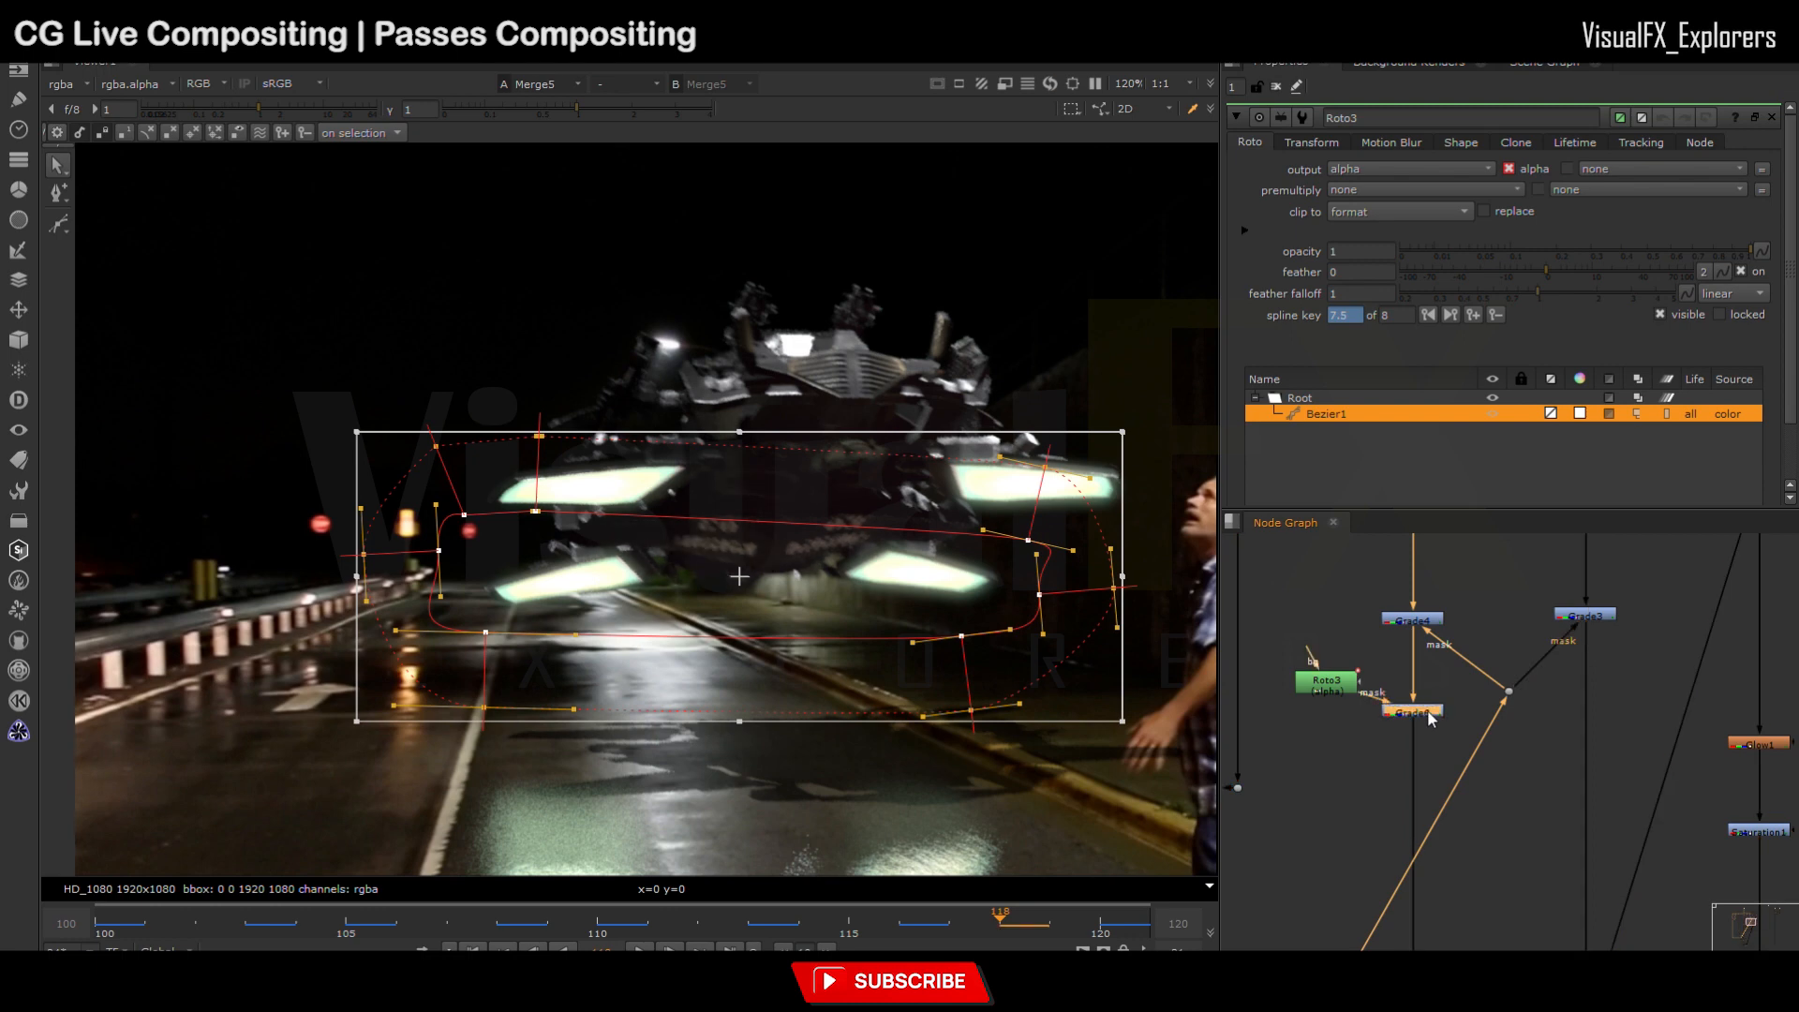
Step: Paste a copy of Grade6 below the Shuffle2 diffuse pass, mask it with Roto3 and compare it disabled and enabled
{"action": "scroll", "coordinate": [1429, 714], "scroll_direction": "down", "scroll_amount": 3}
{"action": "left_click", "coordinate": [1580, 699]}
{"action": "scroll", "coordinate": [1583, 707], "scroll_direction": "up", "scroll_amount": 3}
{"action": "left_click", "coordinate": [1623, 717]}
{"action": "key", "text": "ctrl+c"}
{"action": "scroll", "coordinate": [1623, 717], "scroll_direction": "down", "scroll_amount": 3}
{"action": "left_click", "coordinate": [1415, 731]}
{"action": "key", "text": "ctrl+v"}
{"action": "left_click_drag", "start_coordinate": [1417, 737], "coordinate": [1415, 742]}
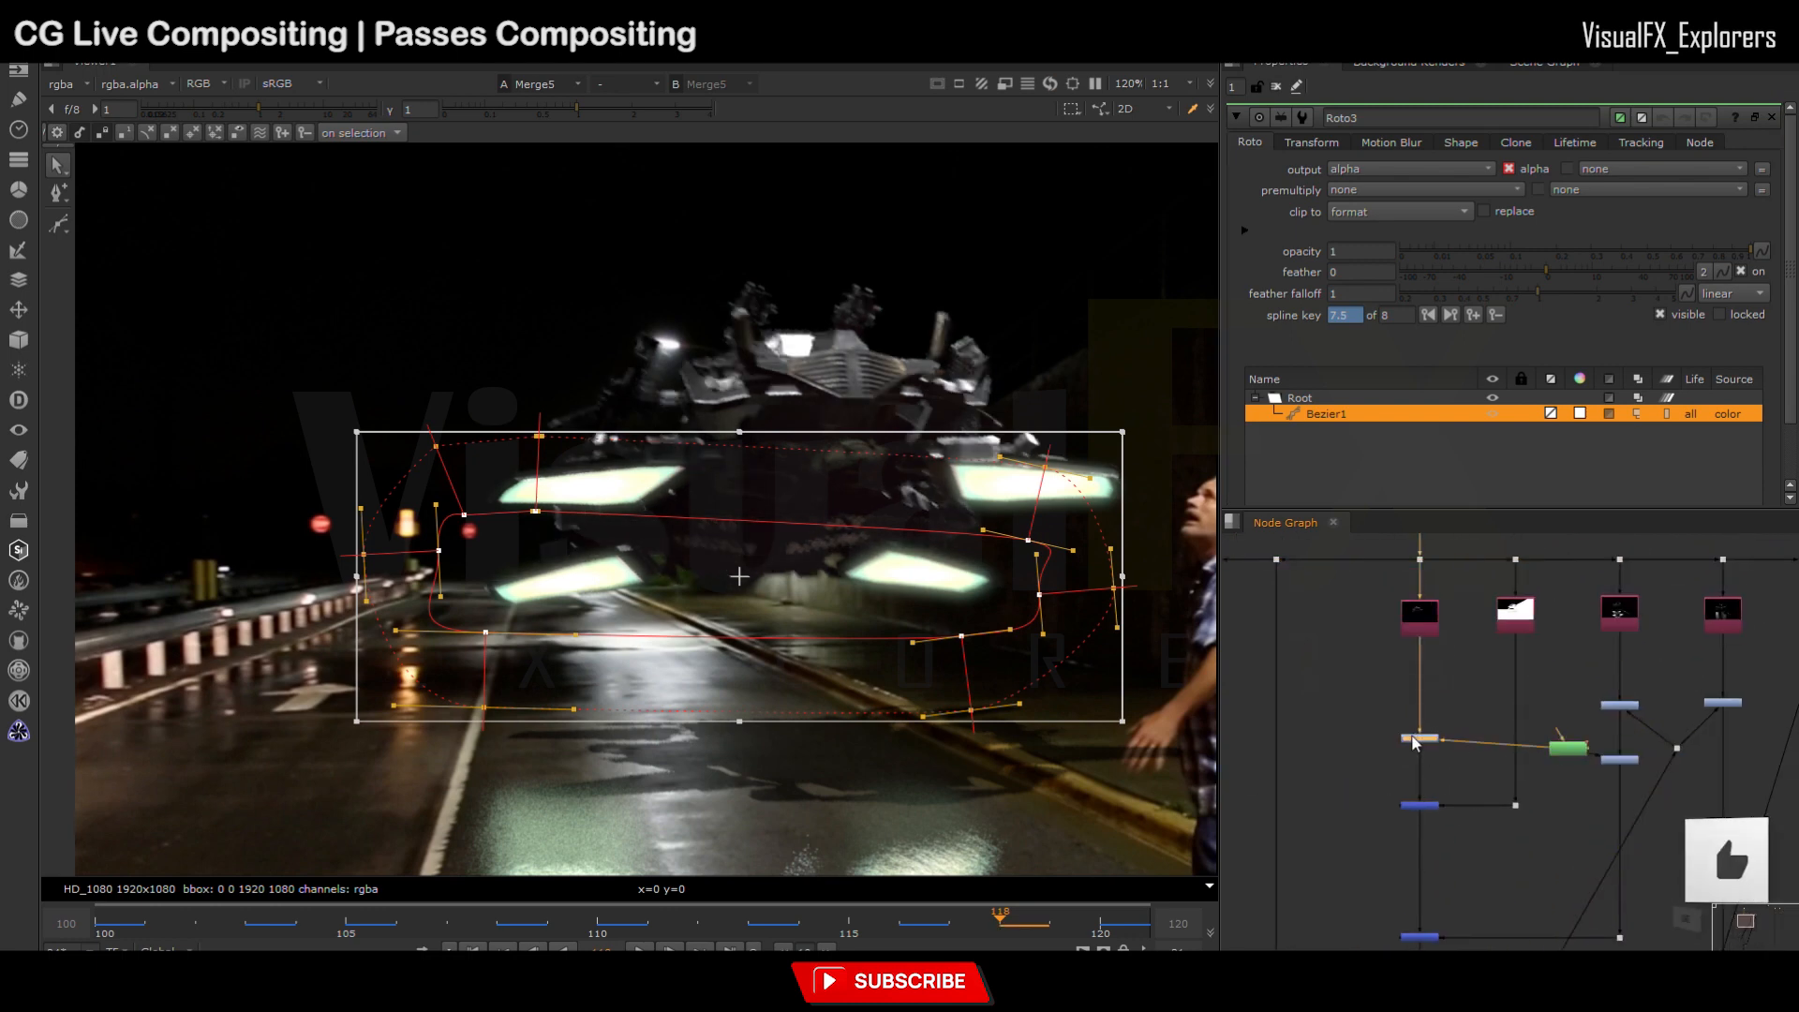
{"action": "key", "text": "d"}
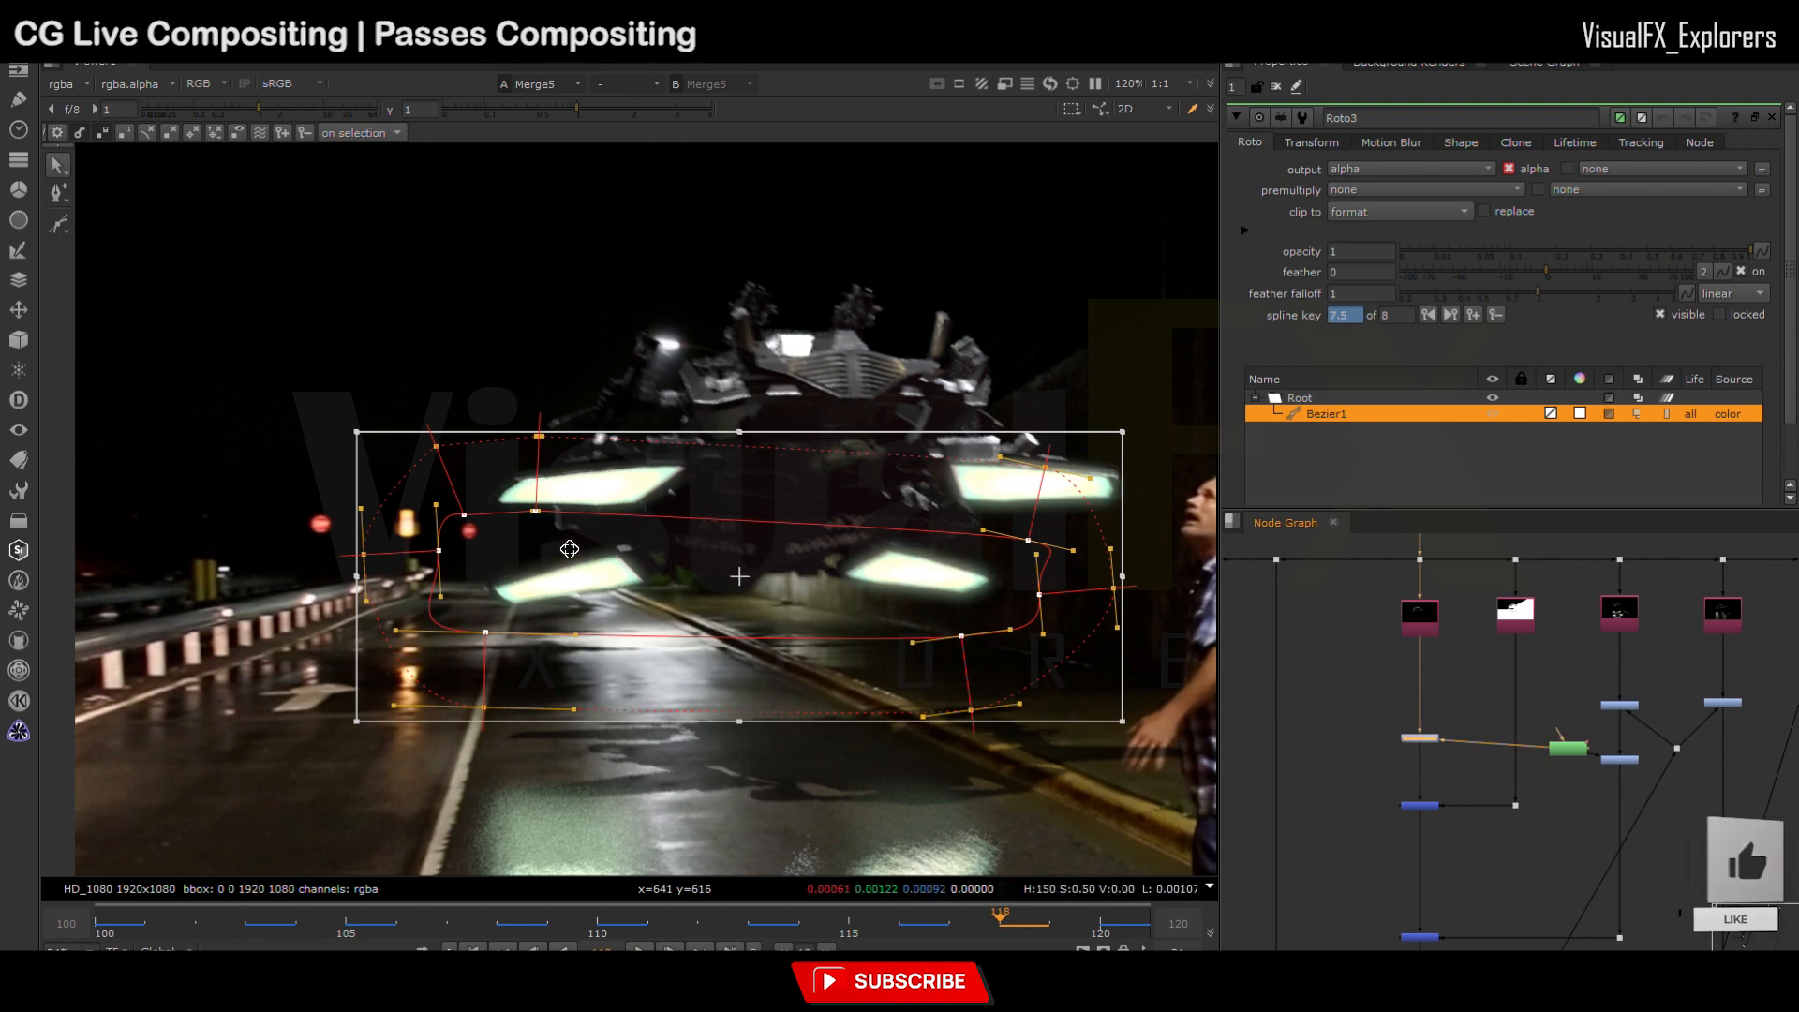
{"action": "key", "text": "d"}
Step: Insert a Merge between Roto3 and Grade7's mask, connect a new Roto node to it and open that Roto for editing
{"action": "scroll", "coordinate": [1449, 729], "scroll_direction": "up", "scroll_amount": 3}
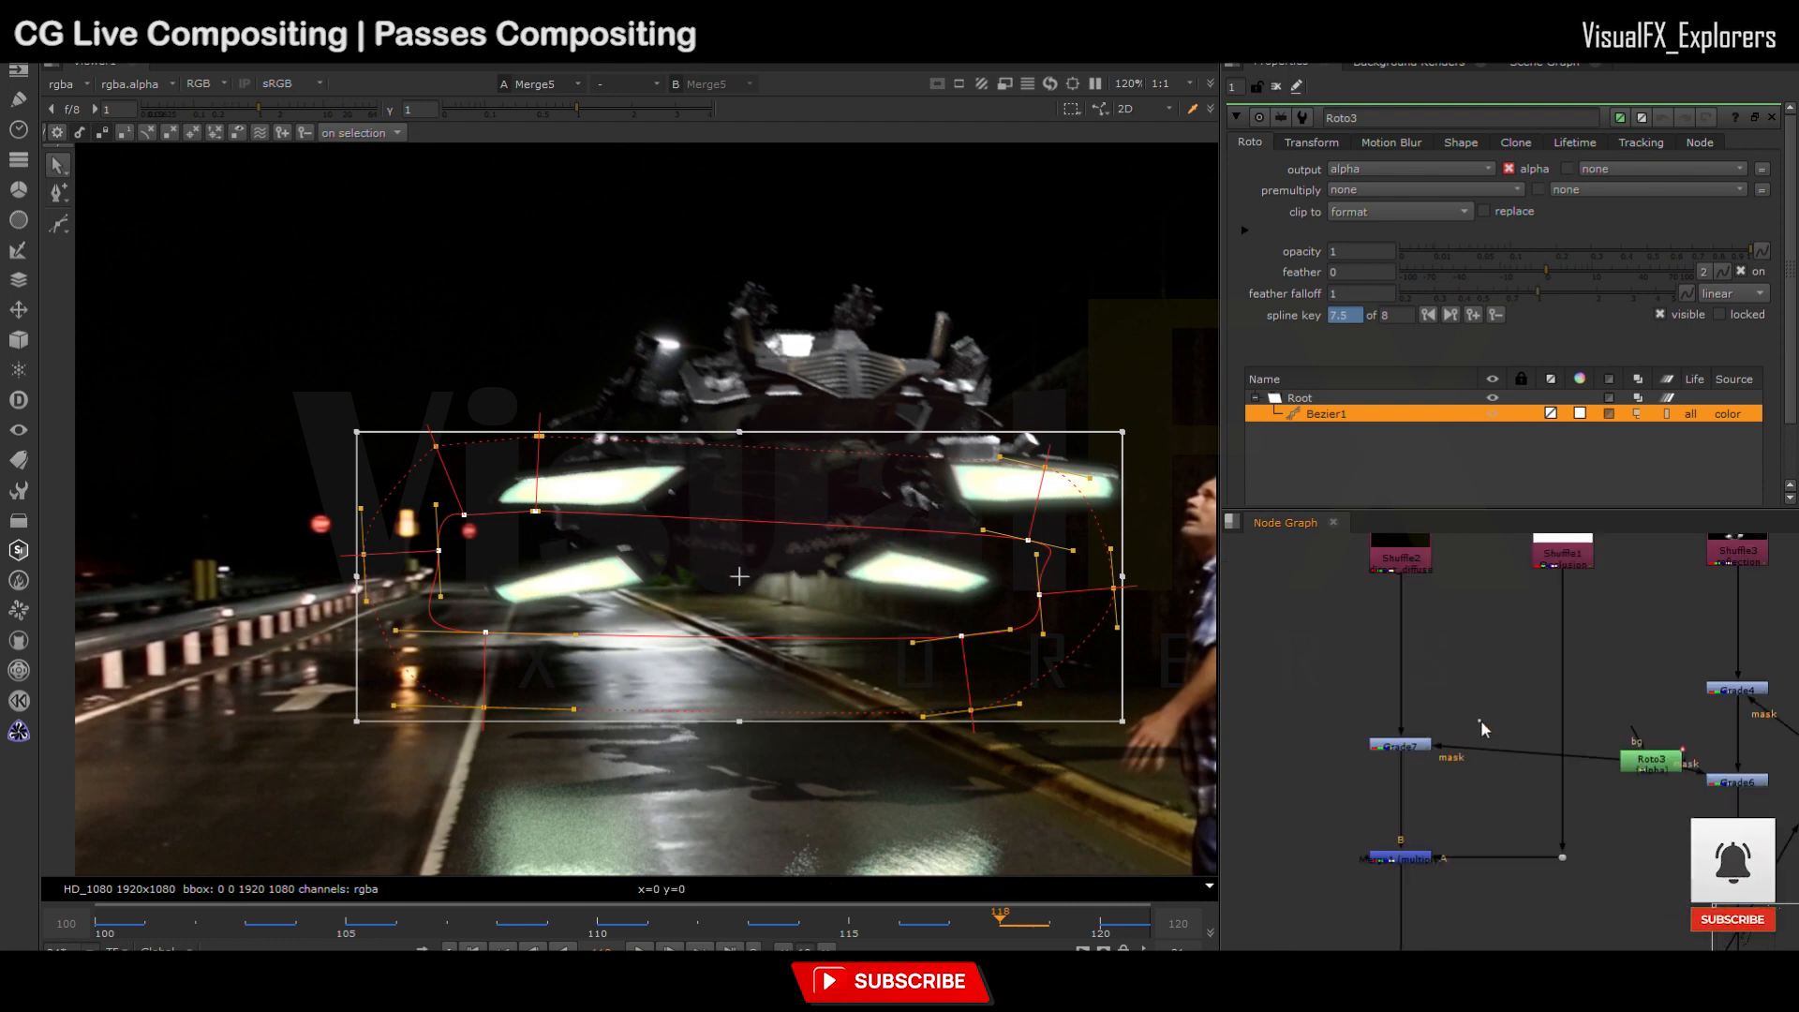
{"action": "left_click", "coordinate": [1481, 720]}
{"action": "key", "text": "m"}
{"action": "left_click_drag", "start_coordinate": [1483, 722], "coordinate": [1499, 749]}
{"action": "left_click", "coordinate": [1488, 689]}
{"action": "key", "text": "o"}
{"action": "double_click", "coordinate": [1500, 750]}
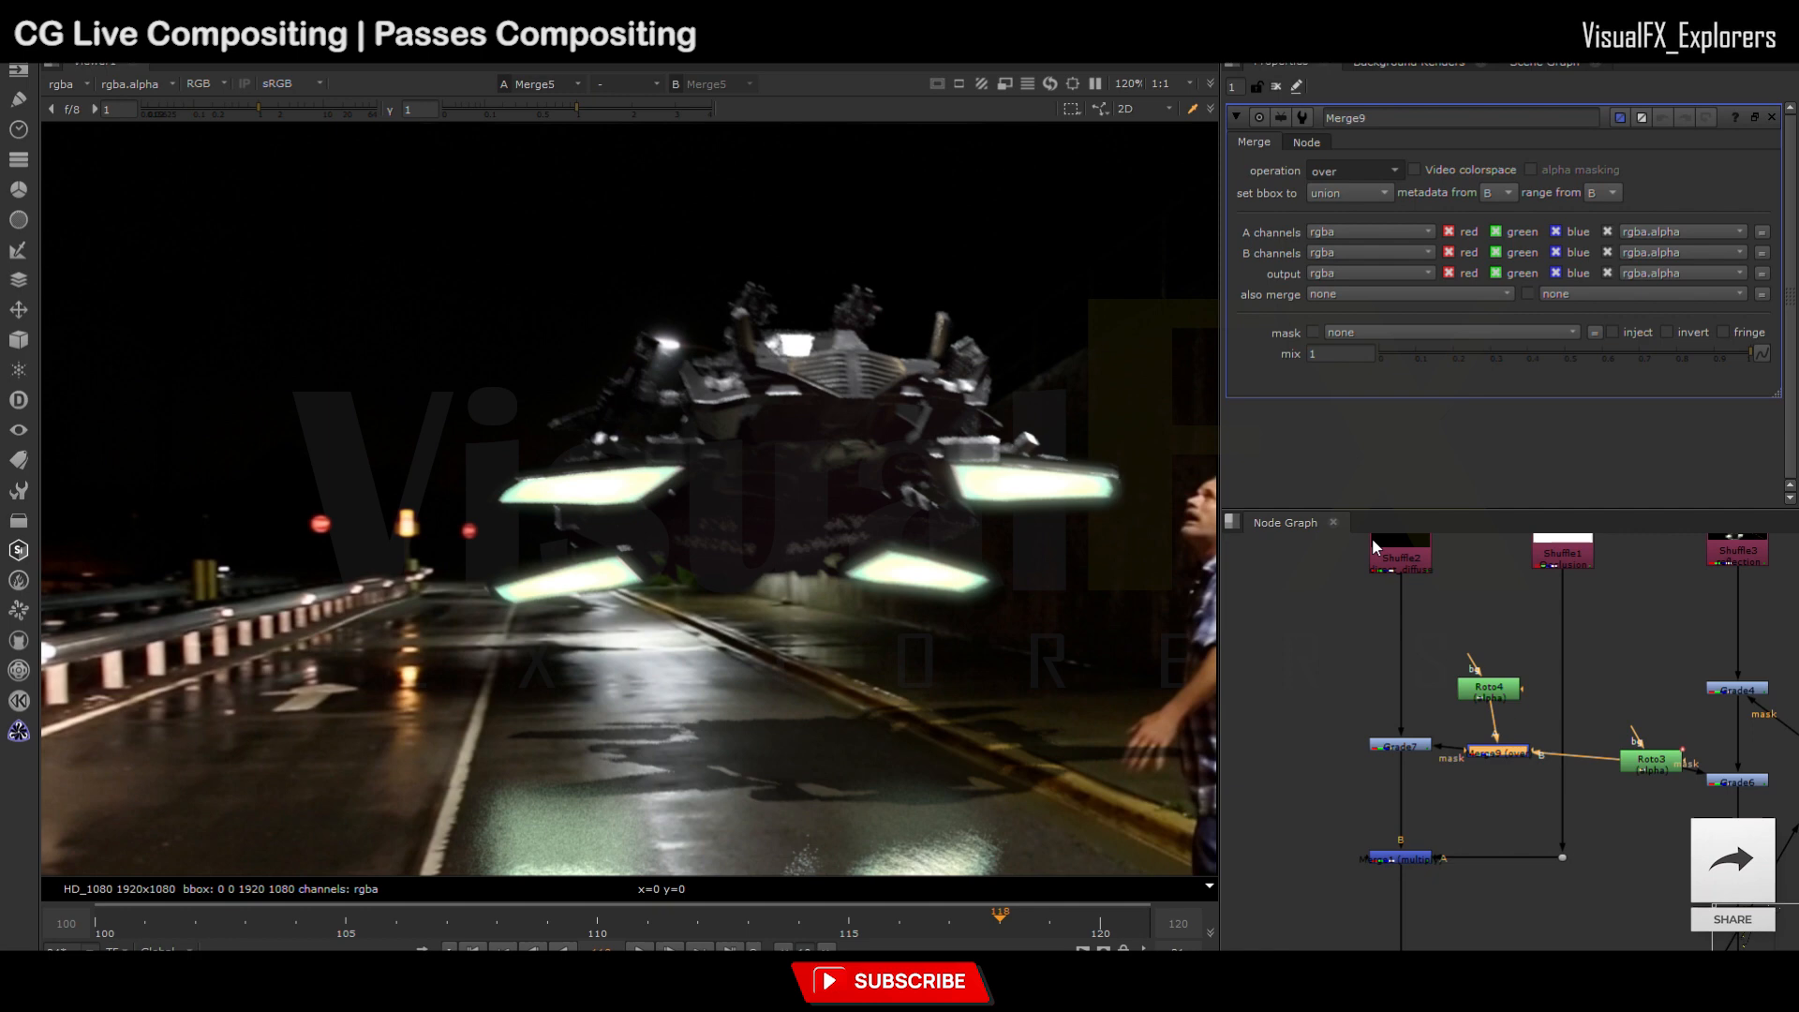
{"action": "double_click", "coordinate": [1488, 688]}
{"action": "left_click", "coordinate": [1040, 494]}
{"action": "left_click", "coordinate": [850, 536]}
{"action": "left_click", "coordinate": [922, 646]}
{"action": "key", "text": "ctrl+z"}
{"action": "key", "text": "ctrl+z"}
{"action": "key", "text": "ctrl+z"}
Step: Draw a closed roto shape around the lights on the ship's right side and feather its edge outward
{"action": "left_click", "coordinate": [1010, 478]}
{"action": "left_click", "coordinate": [912, 478]}
{"action": "left_click_drag", "start_coordinate": [830, 563], "coordinate": [811, 597]}
{"action": "left_click_drag", "start_coordinate": [875, 654], "coordinate": [949, 662]}
{"action": "left_click_drag", "start_coordinate": [1086, 624], "coordinate": [1087, 566]}
{"action": "left_click", "coordinate": [1011, 479]}
{"action": "left_click_drag", "start_coordinate": [1020, 631], "coordinate": [1072, 622]}
{"action": "left_click_drag", "start_coordinate": [831, 539], "coordinate": [805, 531]}
{"action": "left_click_drag", "start_coordinate": [984, 595], "coordinate": [983, 597]}
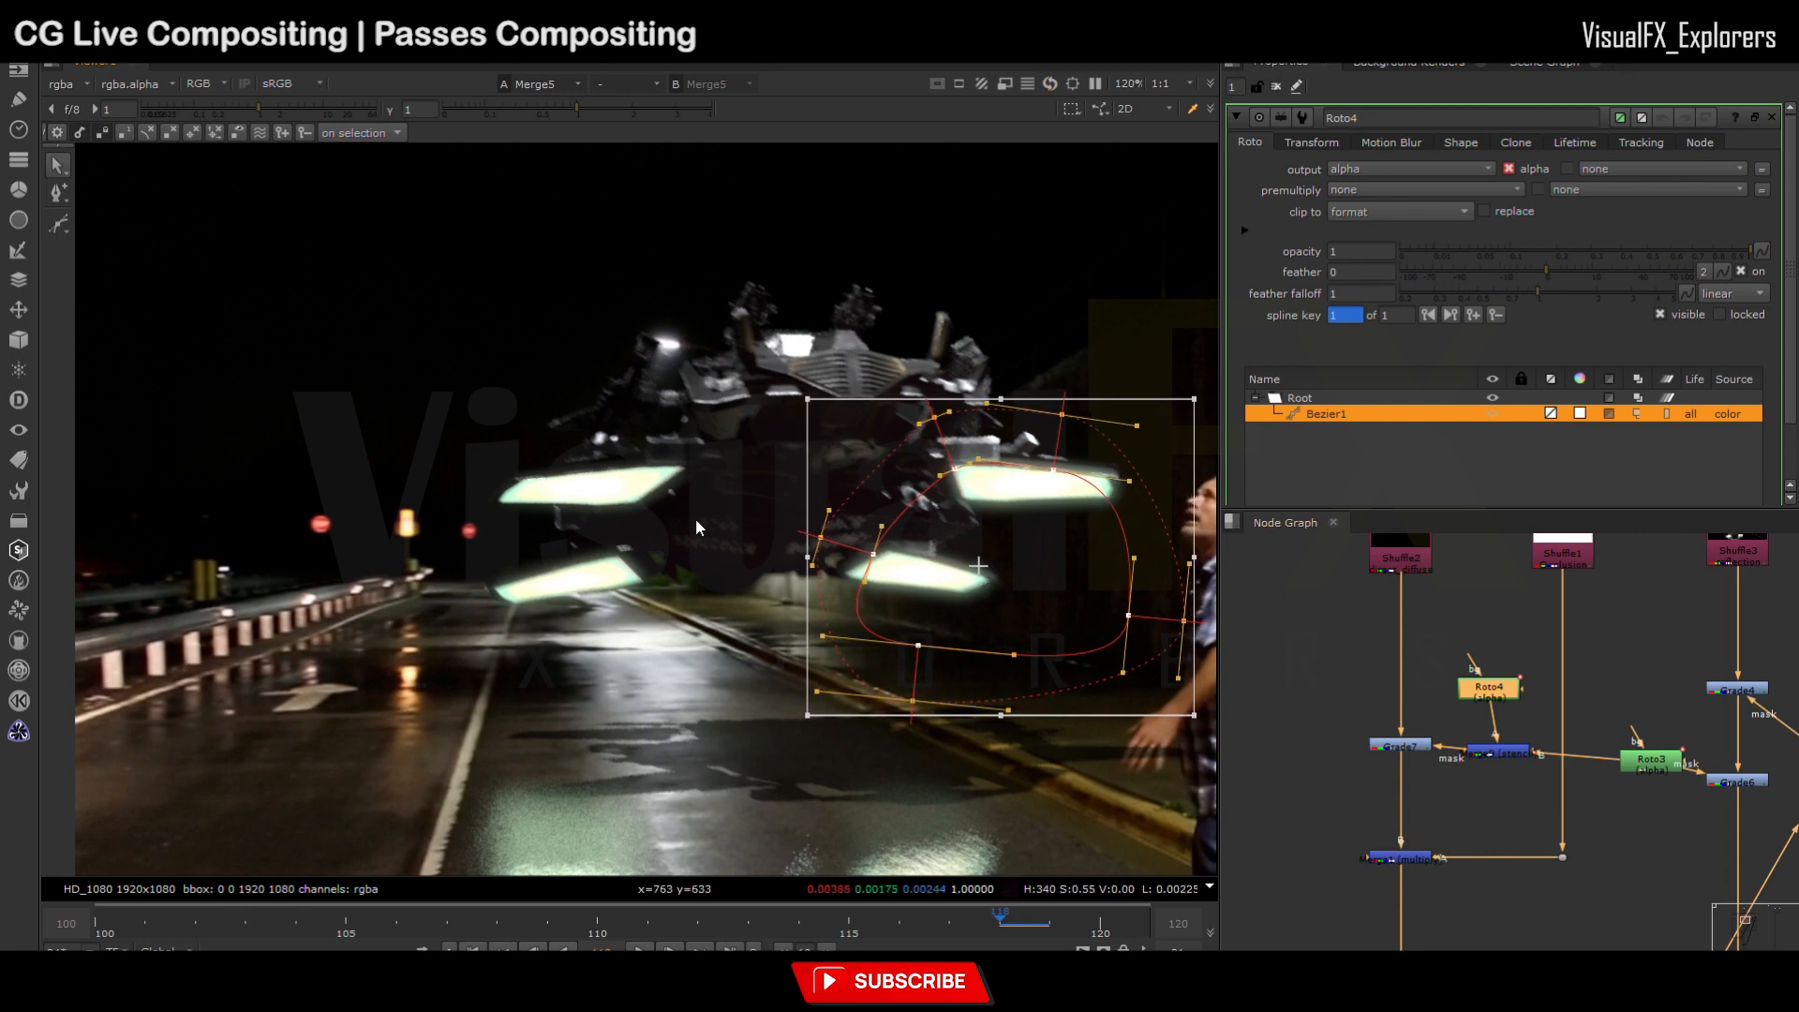
Step: Keyframe the Roto4 shape to follow the ship's right side from frame 100 onward, and play the shot back
{"action": "scroll", "coordinate": [993, 603], "scroll_direction": "down", "scroll_amount": 4}
{"action": "middle_click_drag", "start_coordinate": [993, 603], "coordinate": [794, 580]}
{"action": "mouse_move", "coordinate": [795, 581]}
{"action": "left_mouse_down"}
{"action": "mouse_move", "coordinate": [831, 597]}
{"action": "mouse_move", "coordinate": [610, 550]}
{"action": "mouse_move", "coordinate": [715, 534]}
{"action": "mouse_move", "coordinate": [821, 596]}
{"action": "left_mouse_up"}
{"action": "scroll", "coordinate": [717, 562], "scroll_direction": "up", "scroll_amount": 2}
{"action": "left_click", "coordinate": [96, 924]}
{"action": "left_click", "coordinate": [361, 927]}
{"action": "left_click", "coordinate": [649, 927]}
{"action": "left_click", "coordinate": [849, 926]}
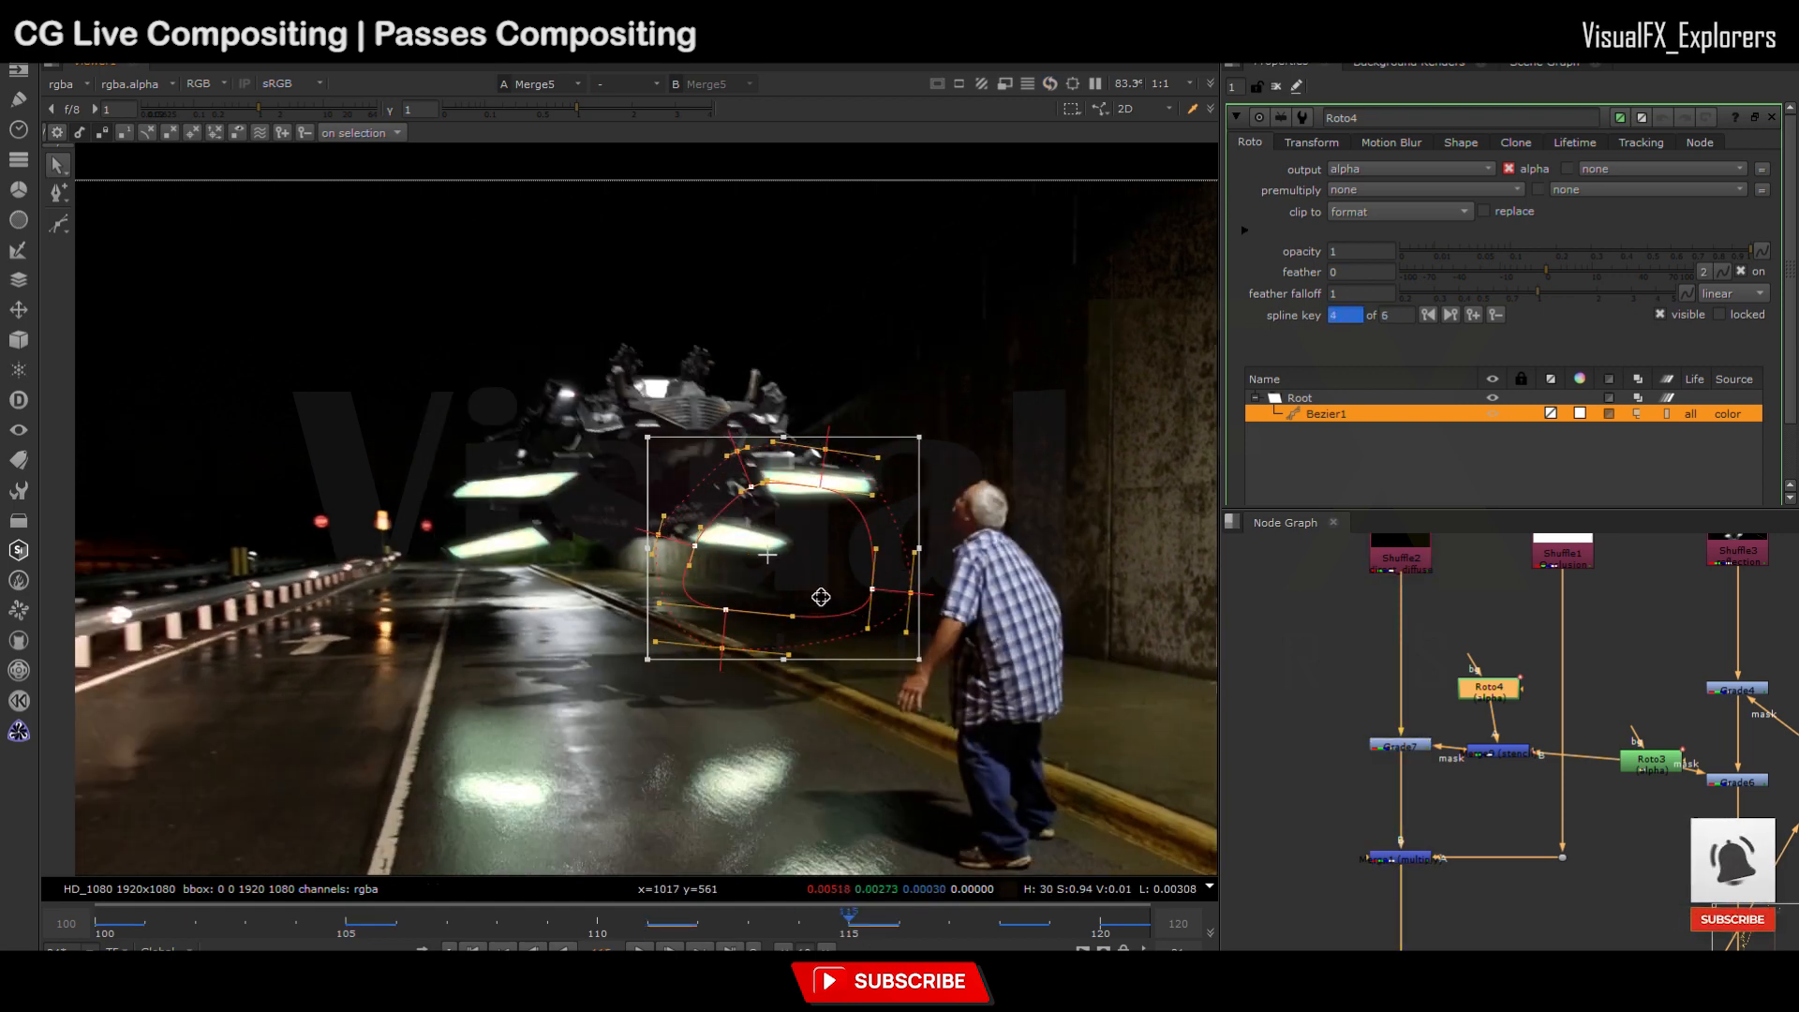
{"action": "key", "text": "shift+Left"}
{"action": "left_click_drag", "start_coordinate": [675, 542], "coordinate": [642, 523]}
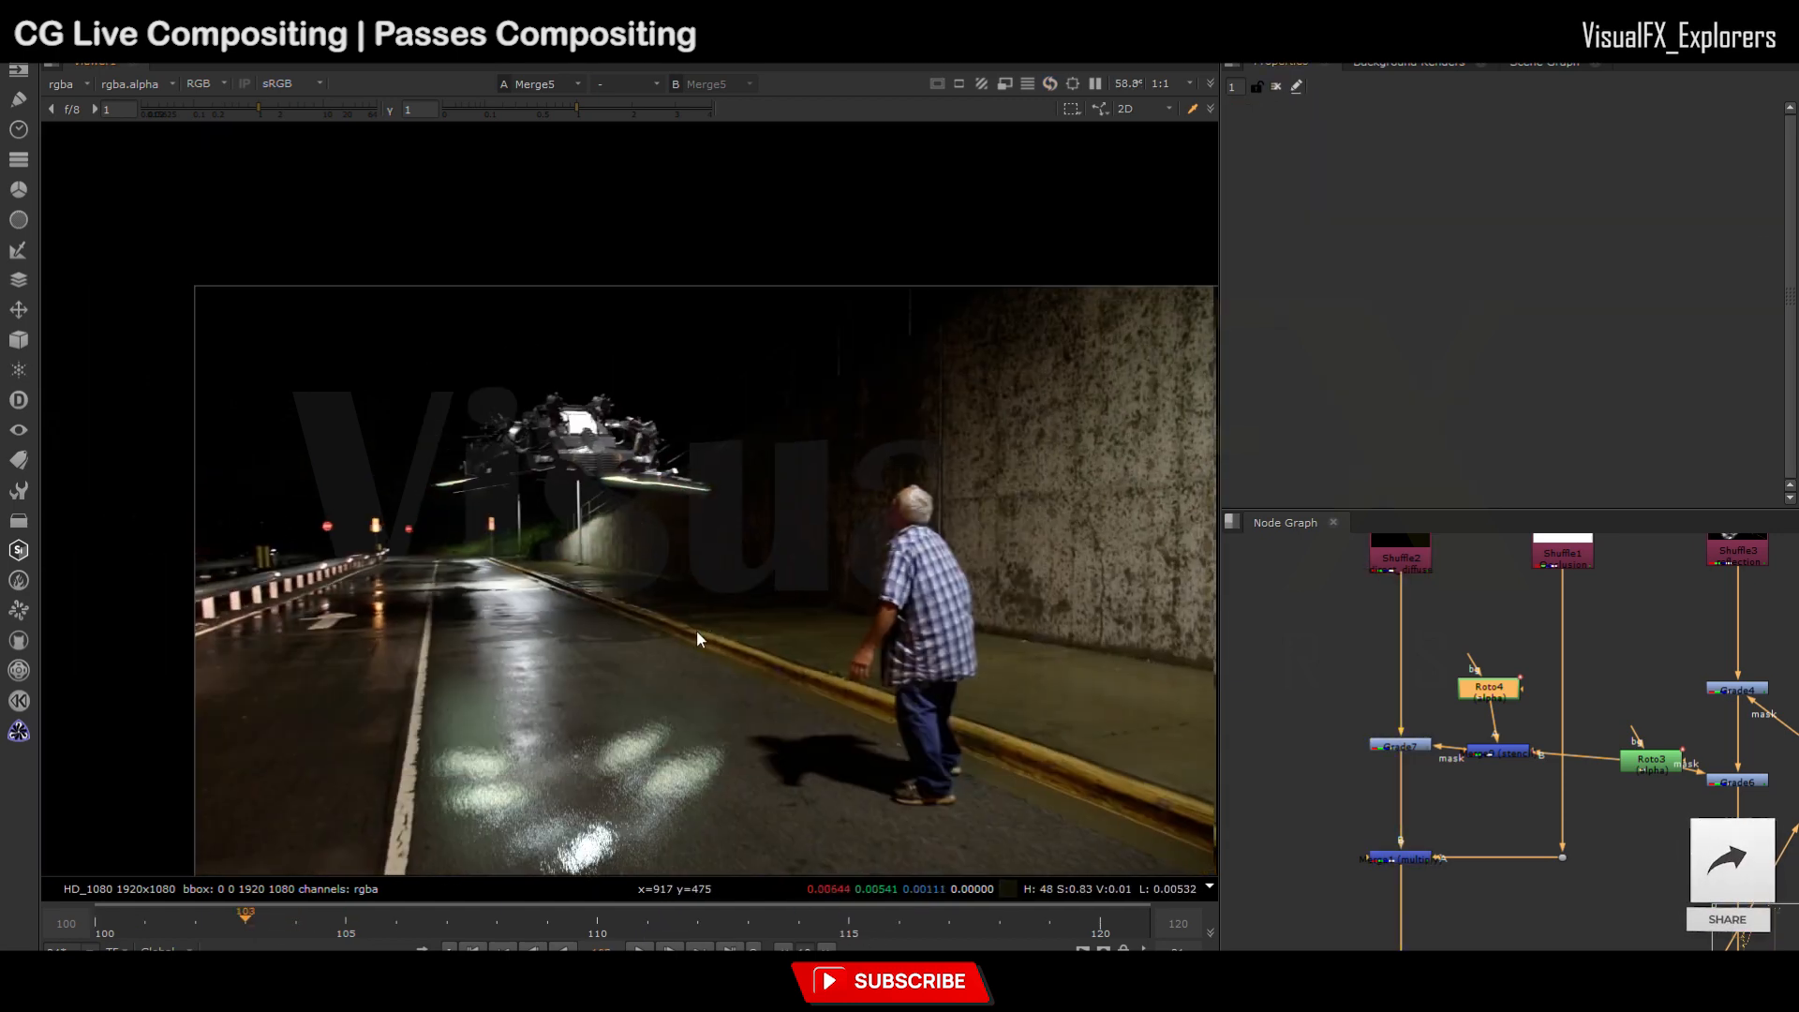
{"action": "left_click", "coordinate": [103, 928]}
{"action": "left_click", "coordinate": [639, 952]}
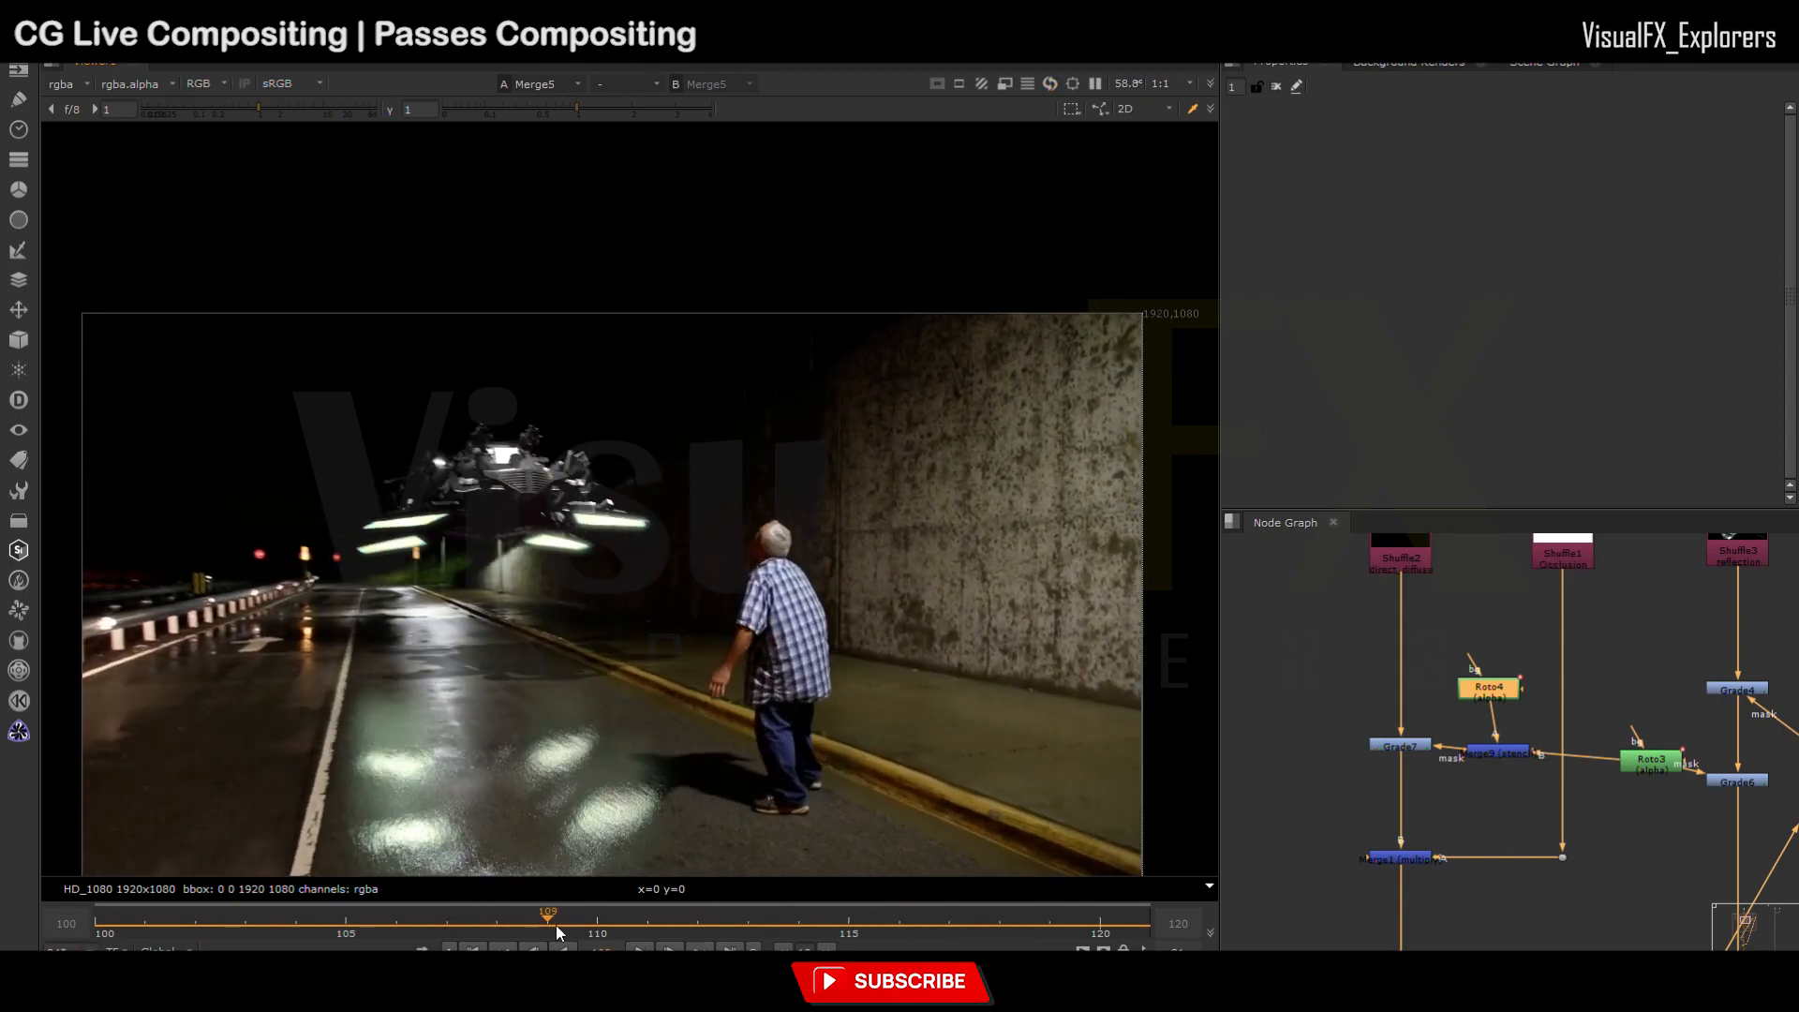
Step: Return to frame 100, set the mix of the Grade2 node below BlacksMatch to 0.82, and play the shot
{"action": "left_click_drag", "start_coordinate": [471, 935], "coordinate": [95, 924]}
{"action": "scroll", "coordinate": [1462, 830], "scroll_direction": "down", "scroll_amount": 7}
{"action": "middle_click_drag", "start_coordinate": [1452, 862], "coordinate": [1484, 553]}
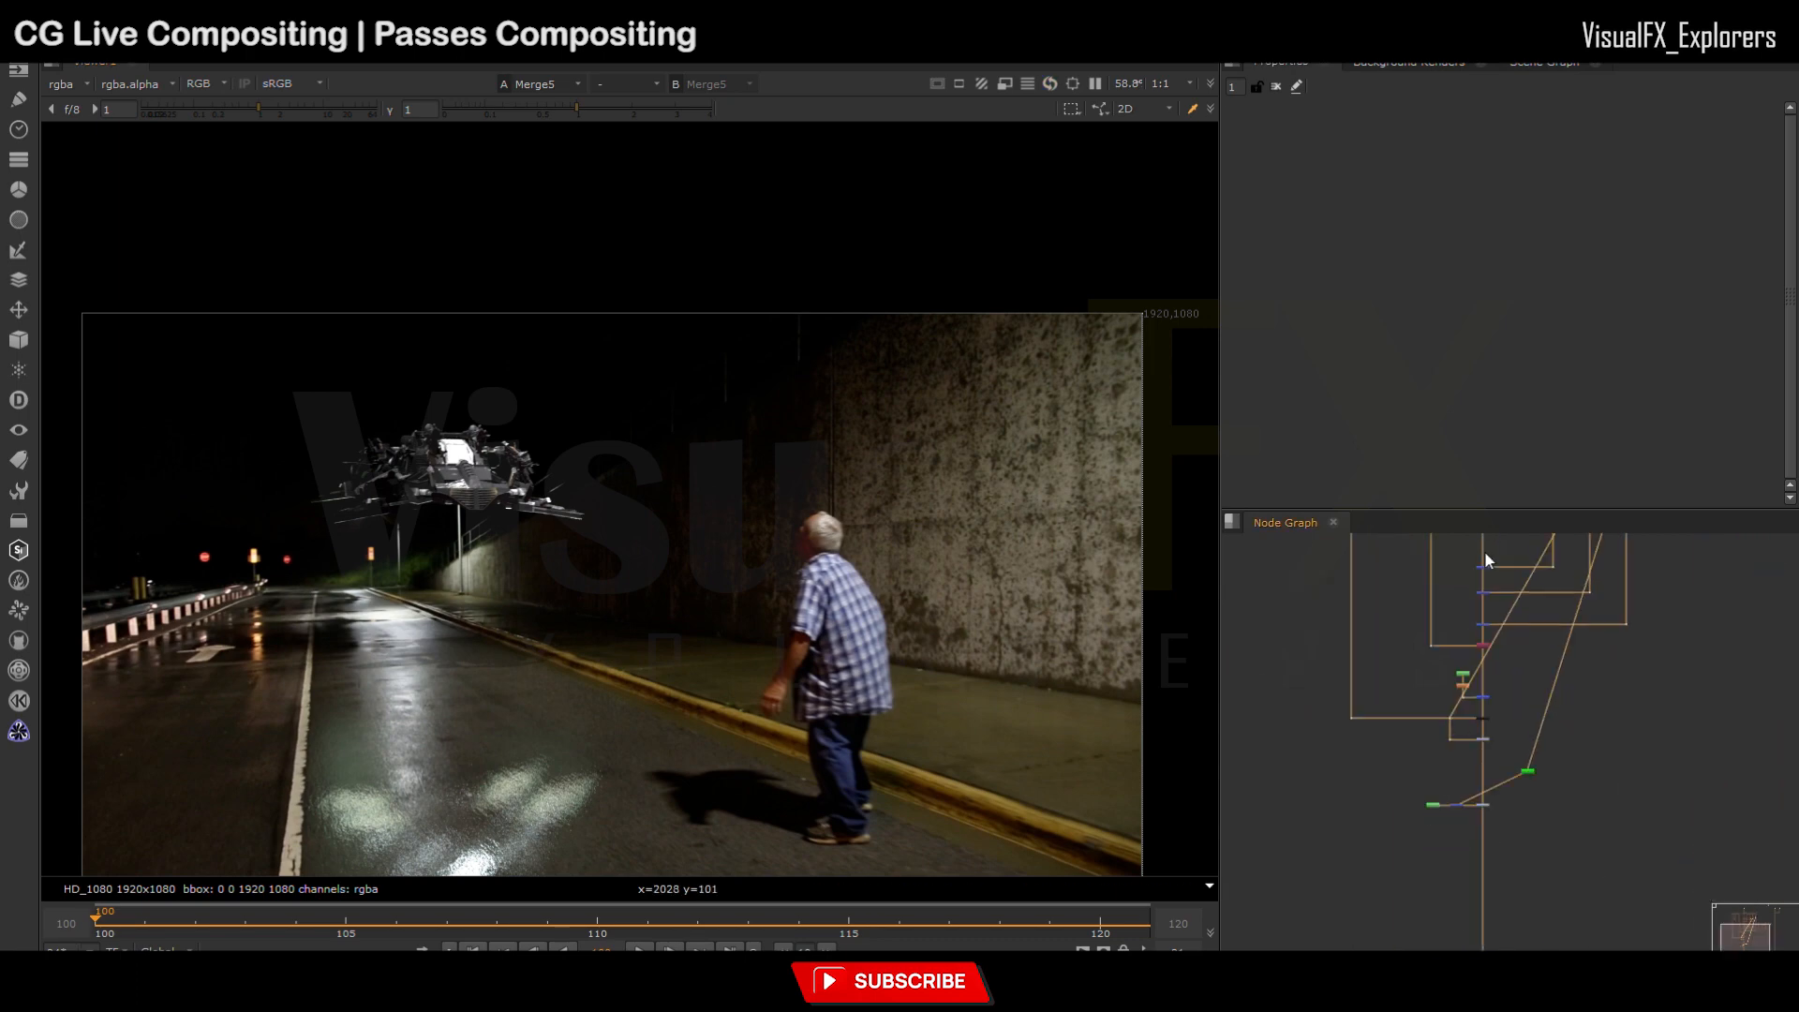
{"action": "double_click", "coordinate": [1499, 694]}
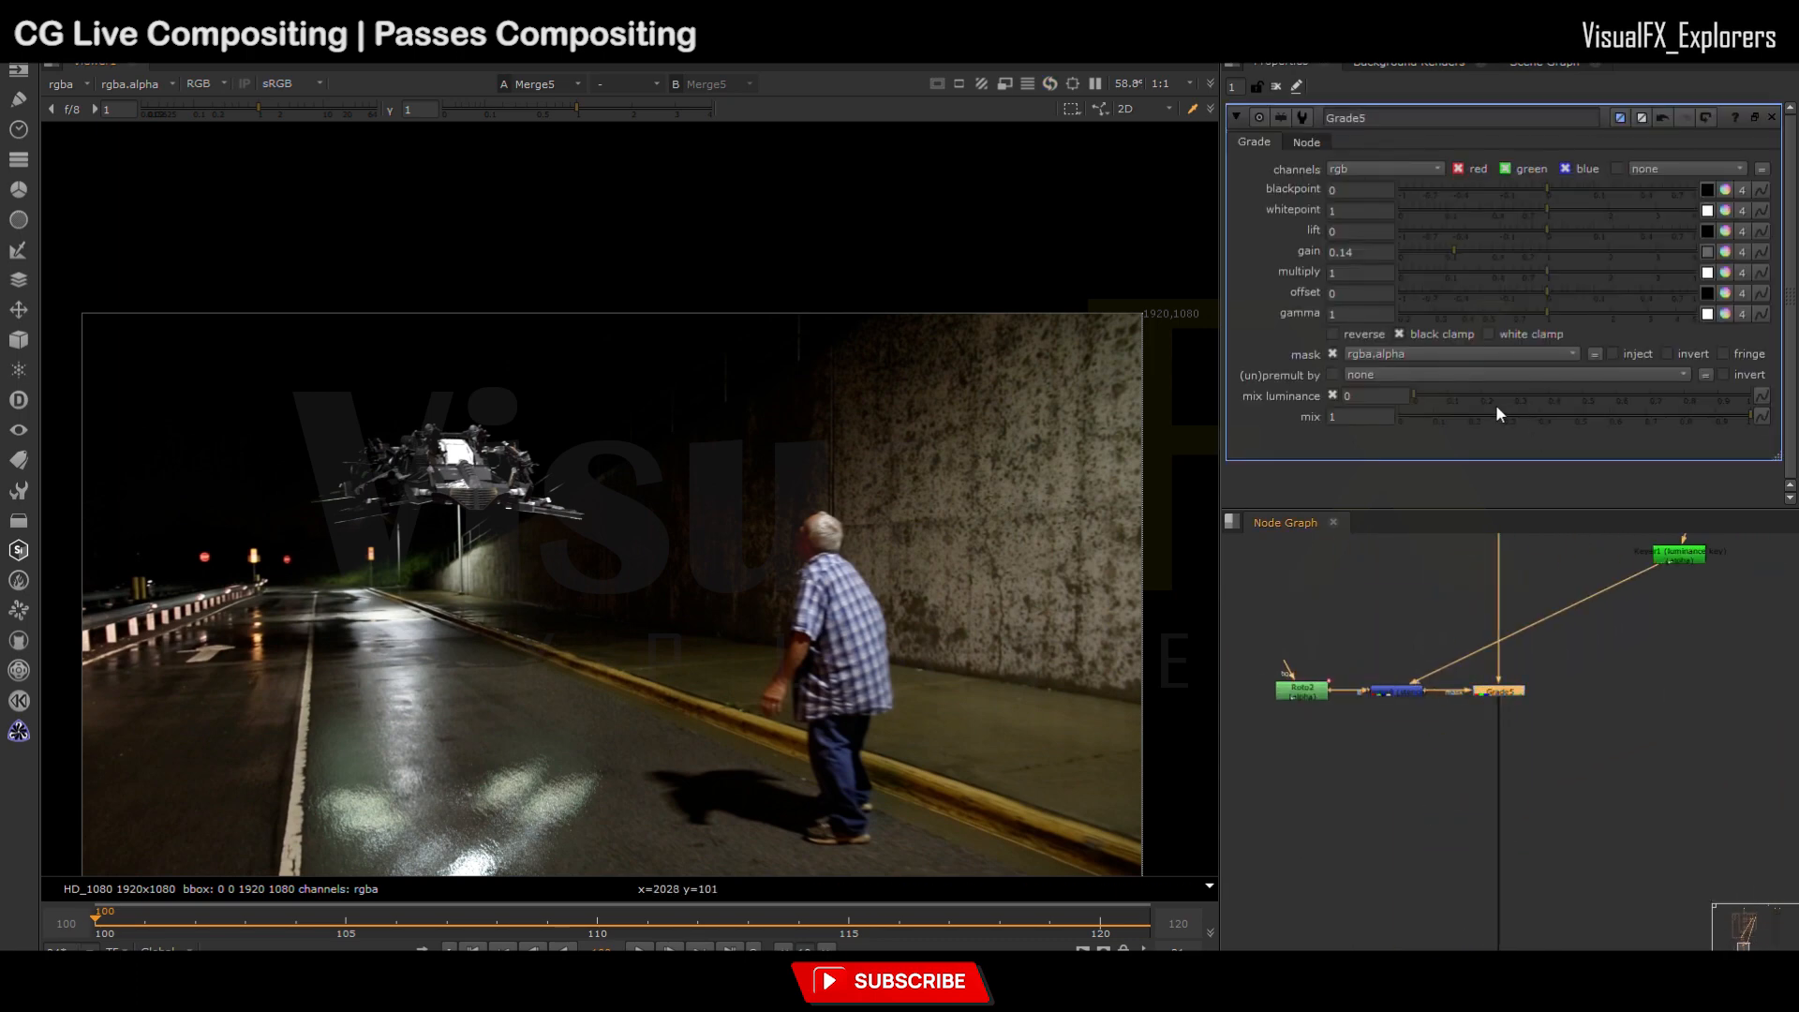
{"action": "scroll", "coordinate": [1499, 693], "scroll_direction": "down", "scroll_amount": 7}
{"action": "scroll", "coordinate": [1503, 633], "scroll_direction": "up", "scroll_amount": 7}
{"action": "left_click", "coordinate": [1486, 683]}
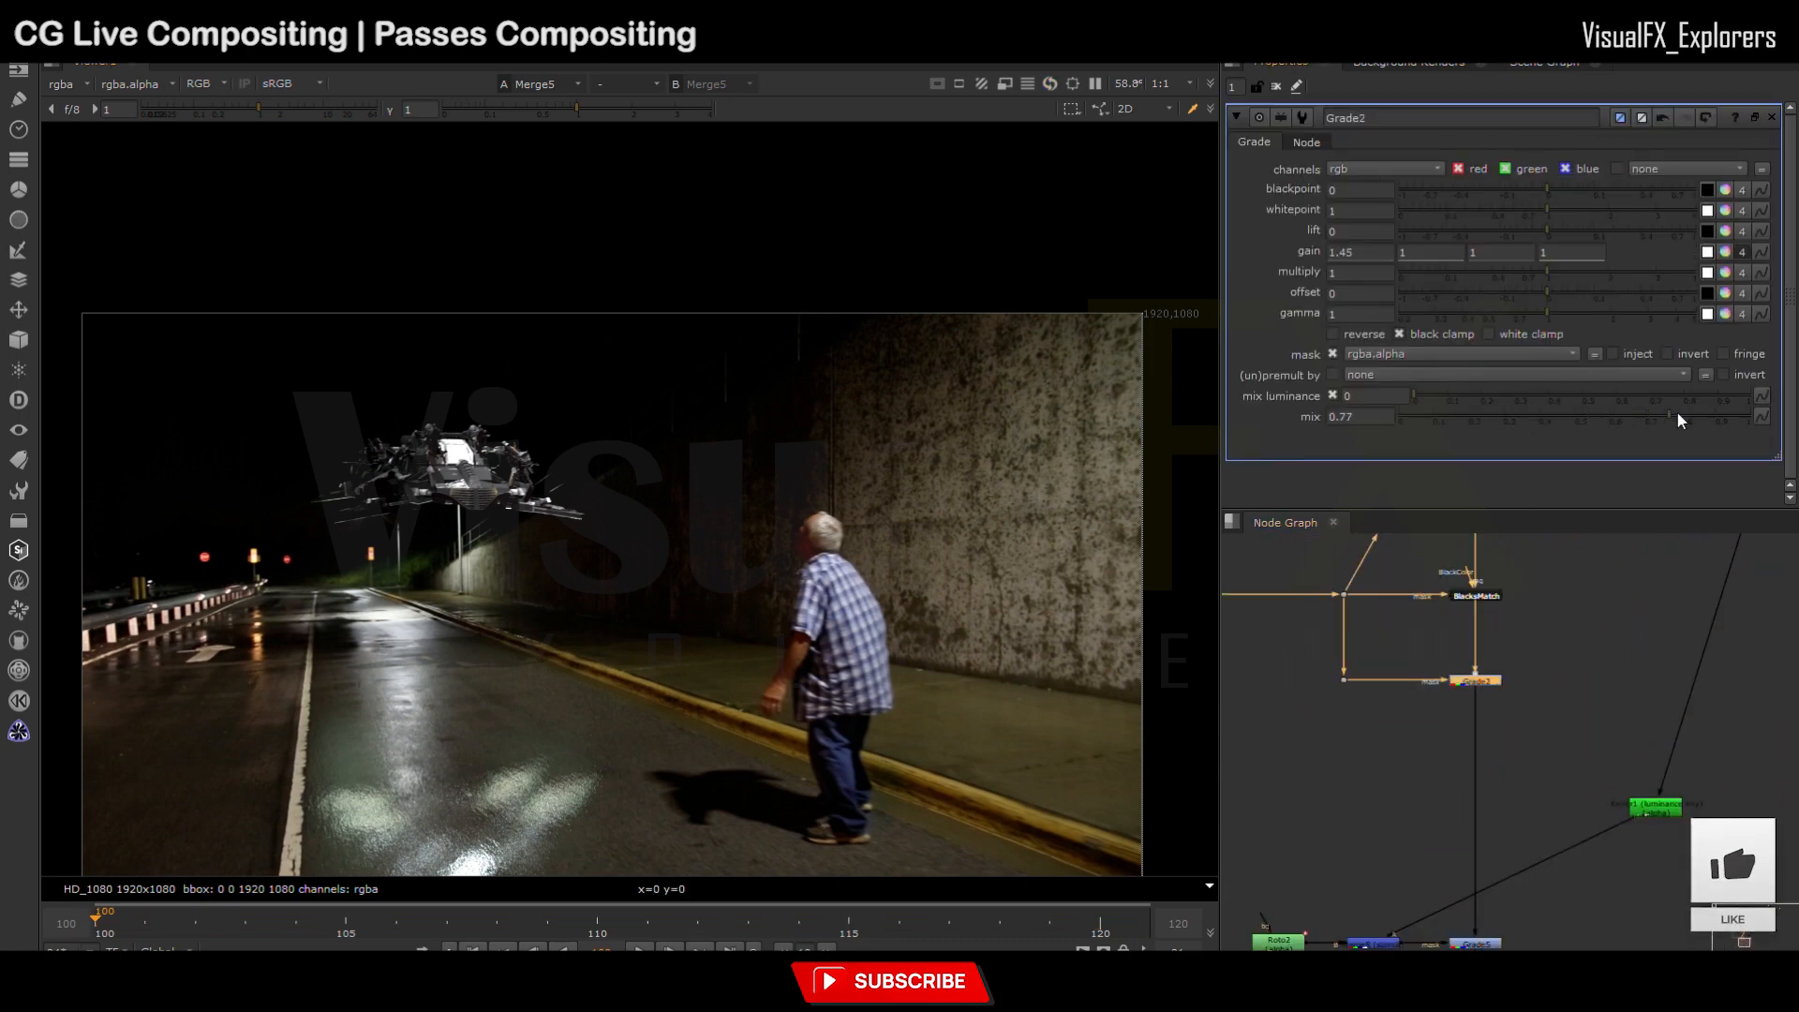
{"action": "left_click_drag", "start_coordinate": [1696, 416], "coordinate": [1684, 416]}
{"action": "middle_click_drag", "start_coordinate": [1479, 920], "coordinate": [1495, 800]}
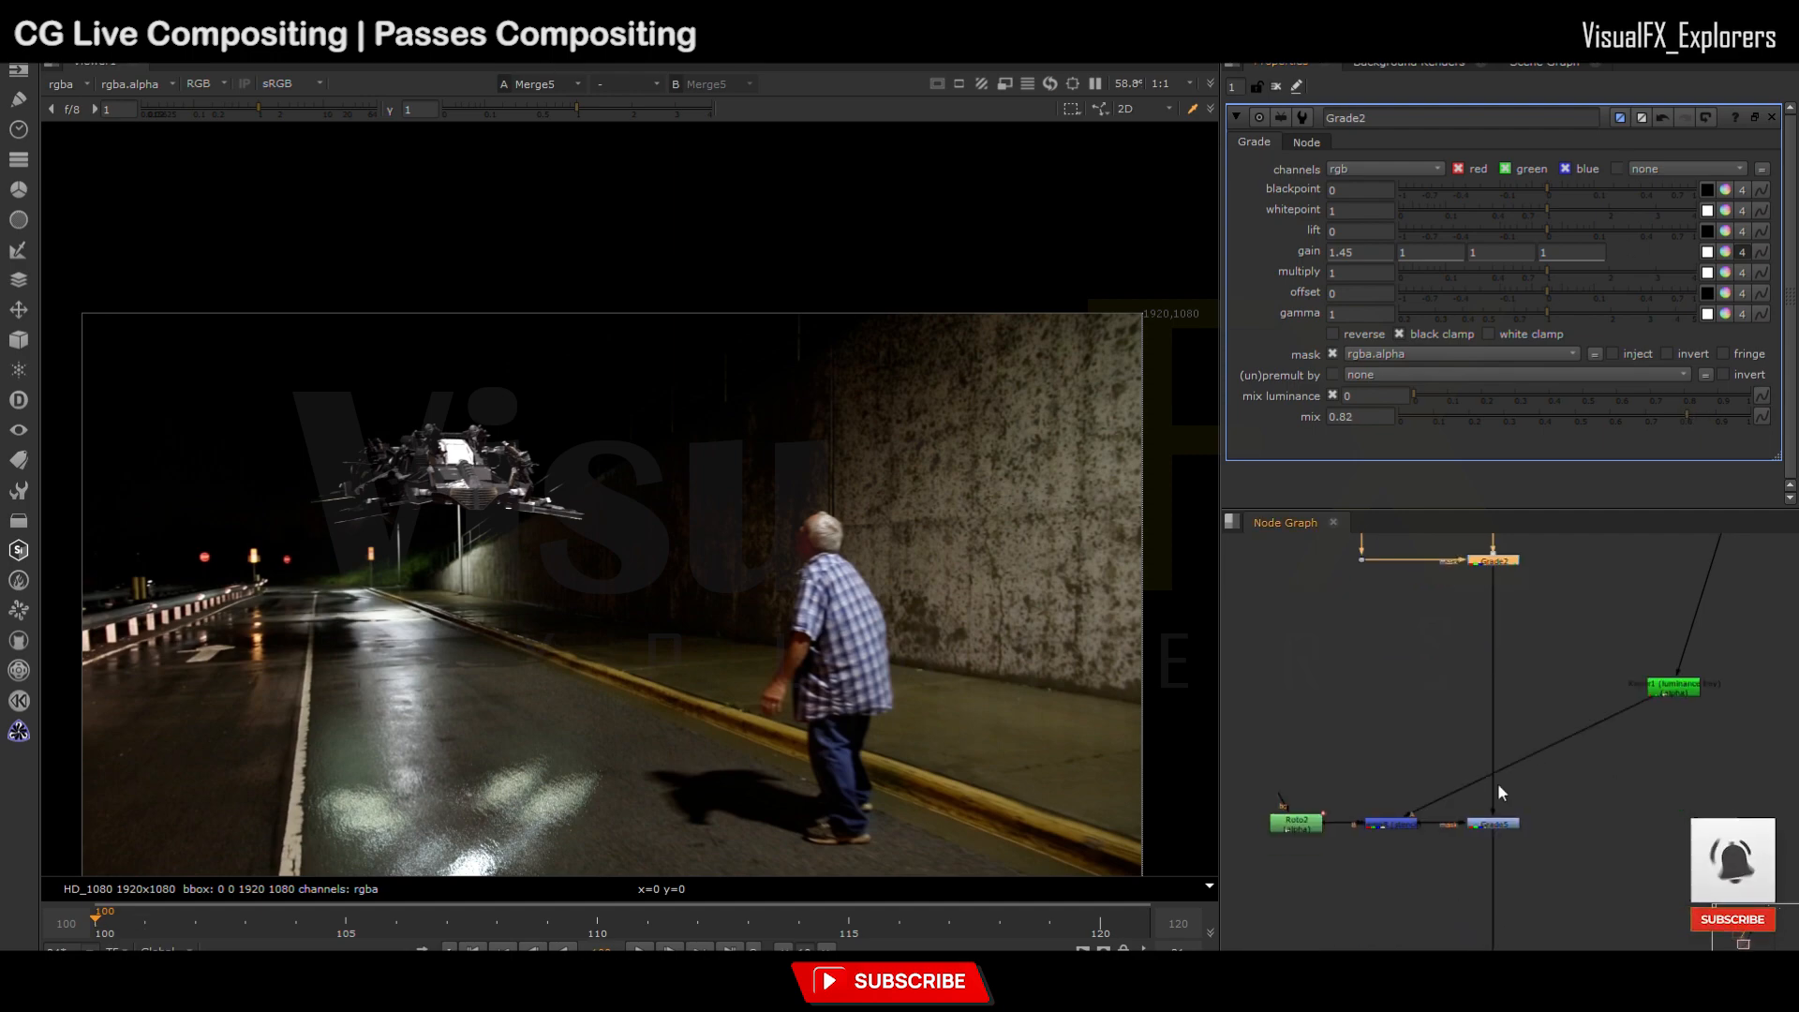
{"action": "key", "text": "l"}
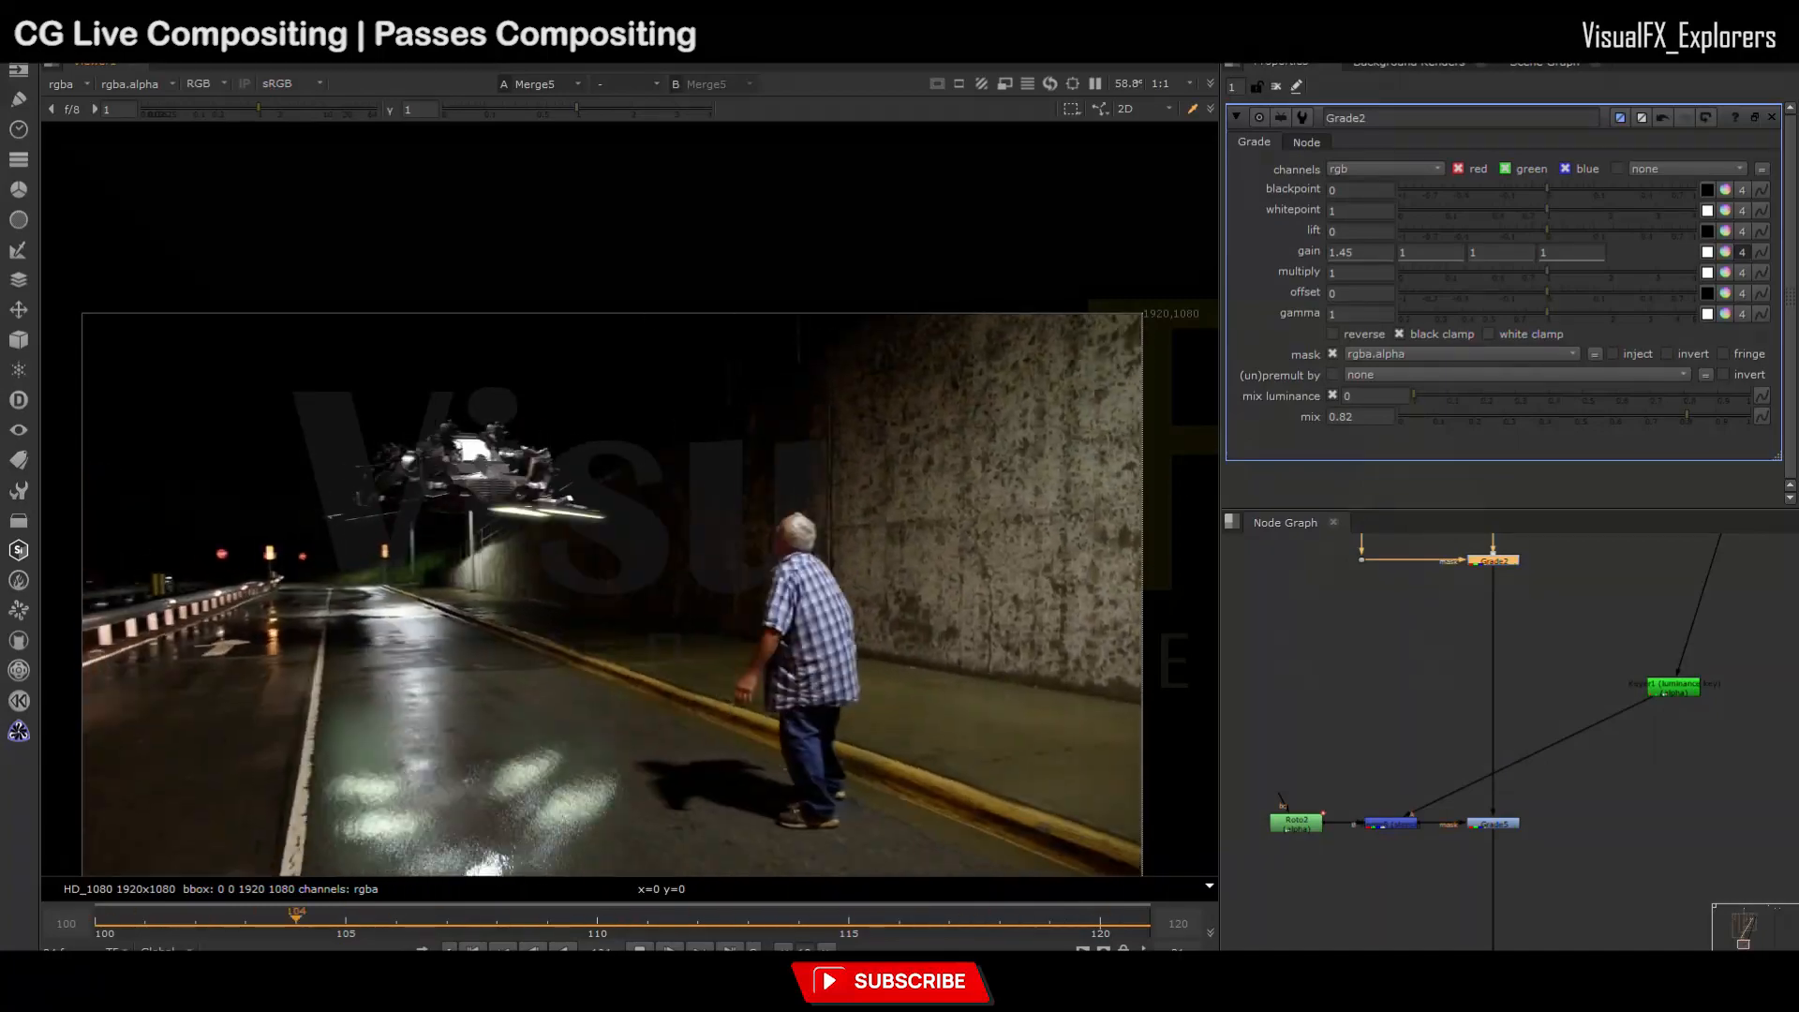
Step: Compare MotionBlur2 disabled and enabled at frame 111 and set its shutter time to 0.4
{"action": "left_click_drag", "start_coordinate": [208, 918], "coordinate": [647, 918]}
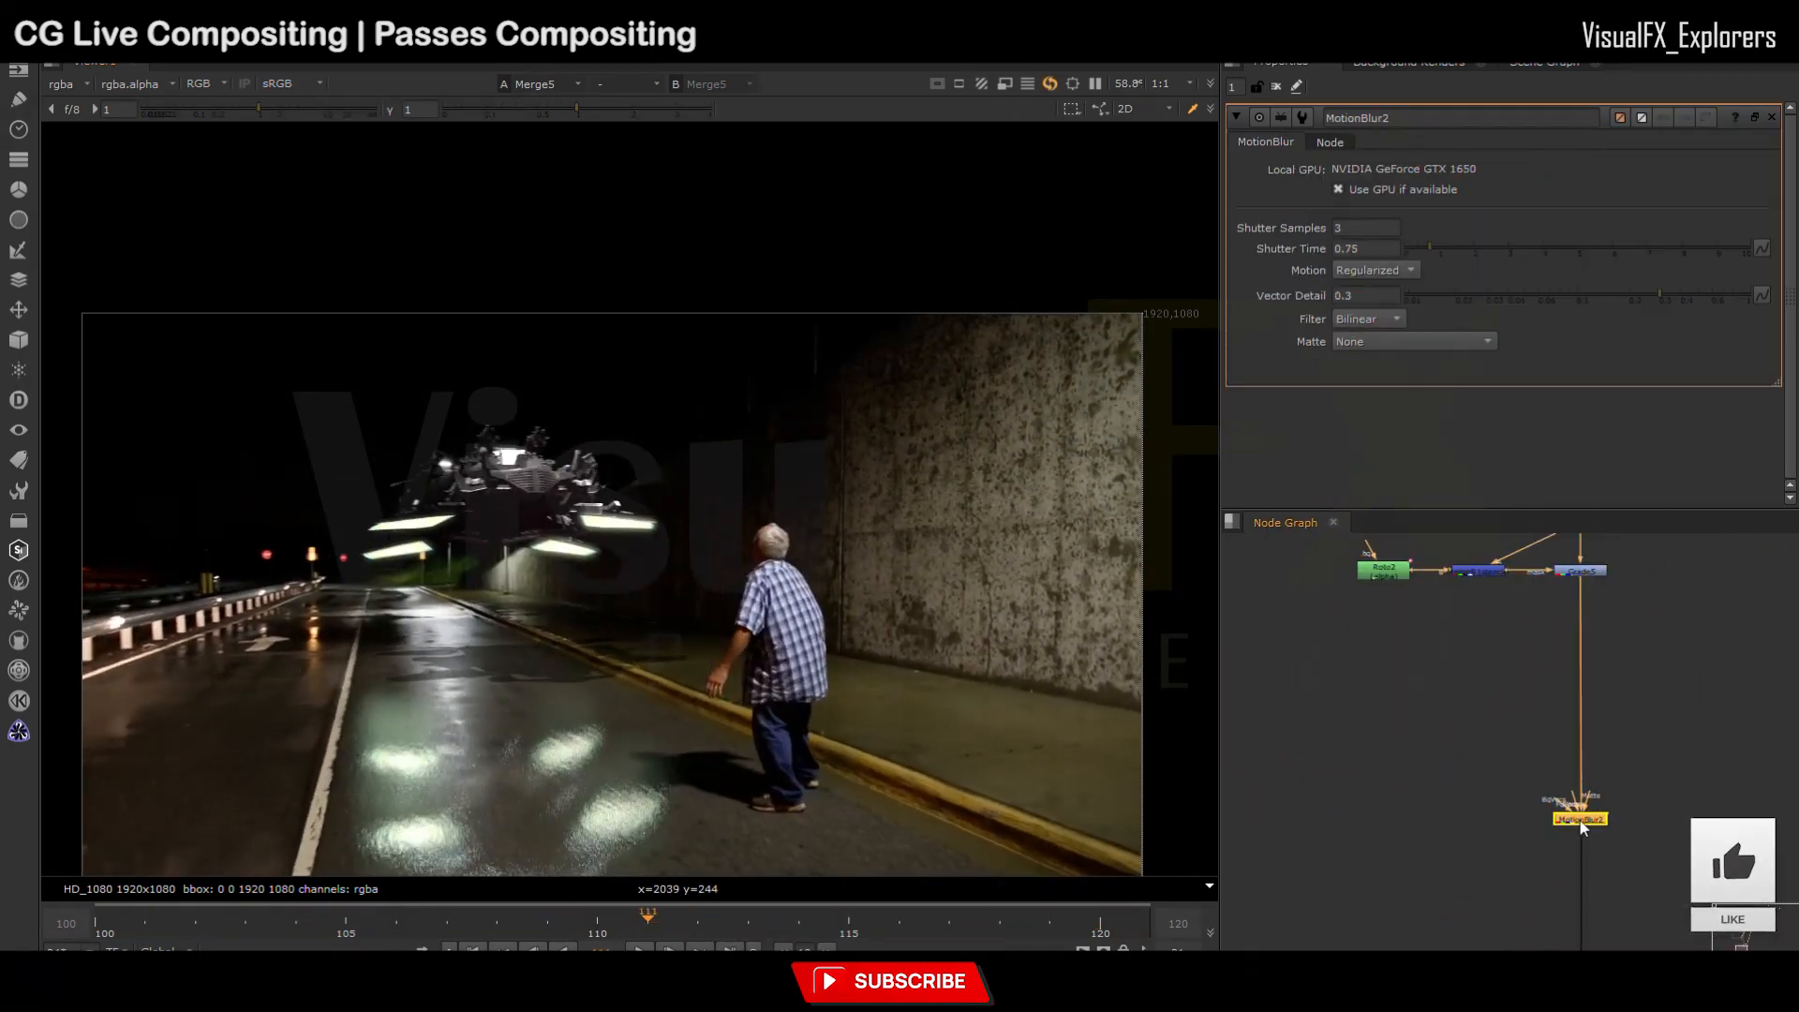
{"action": "key", "text": "d"}
{"action": "key", "text": "d"}
{"action": "left_click_drag", "start_coordinate": [1424, 244], "coordinate": [1419, 244]}
Step: Play the composite from frame 100 with the viewer maximized to review the motion blur
{"action": "left_click", "coordinate": [108, 927]}
{"action": "key", "text": "l"}
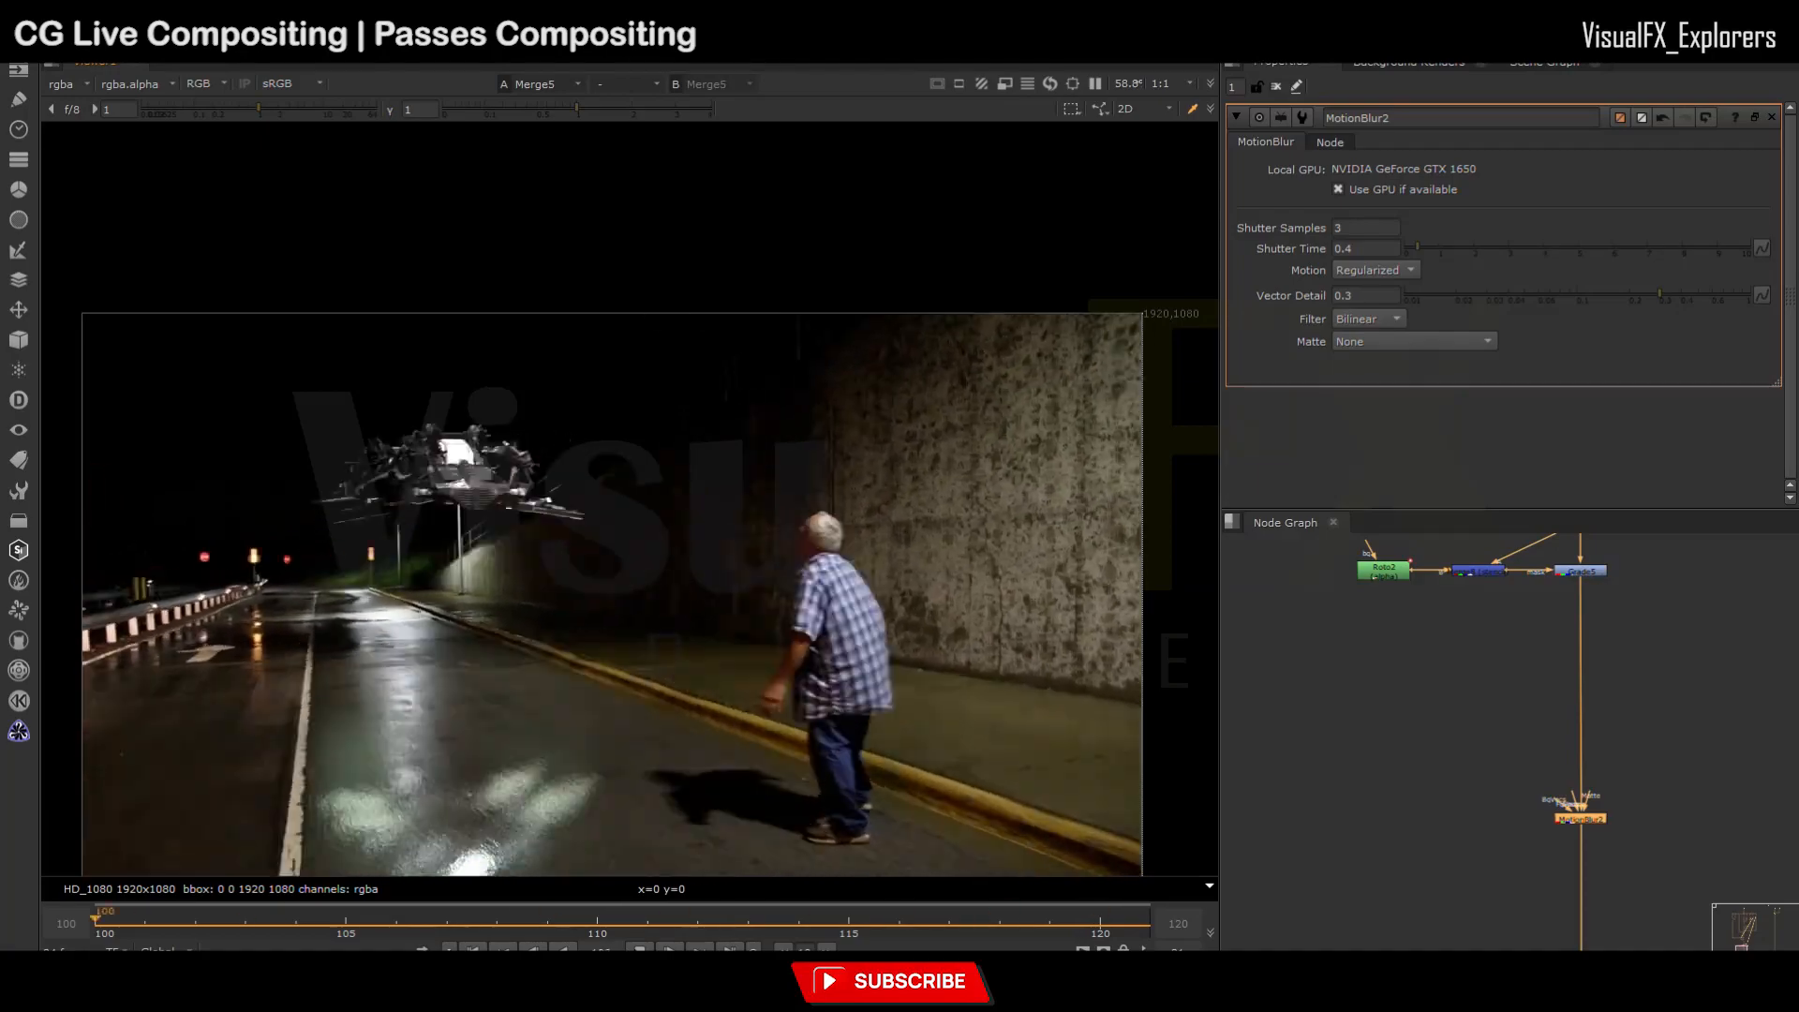
{"action": "key", "text": "space"}
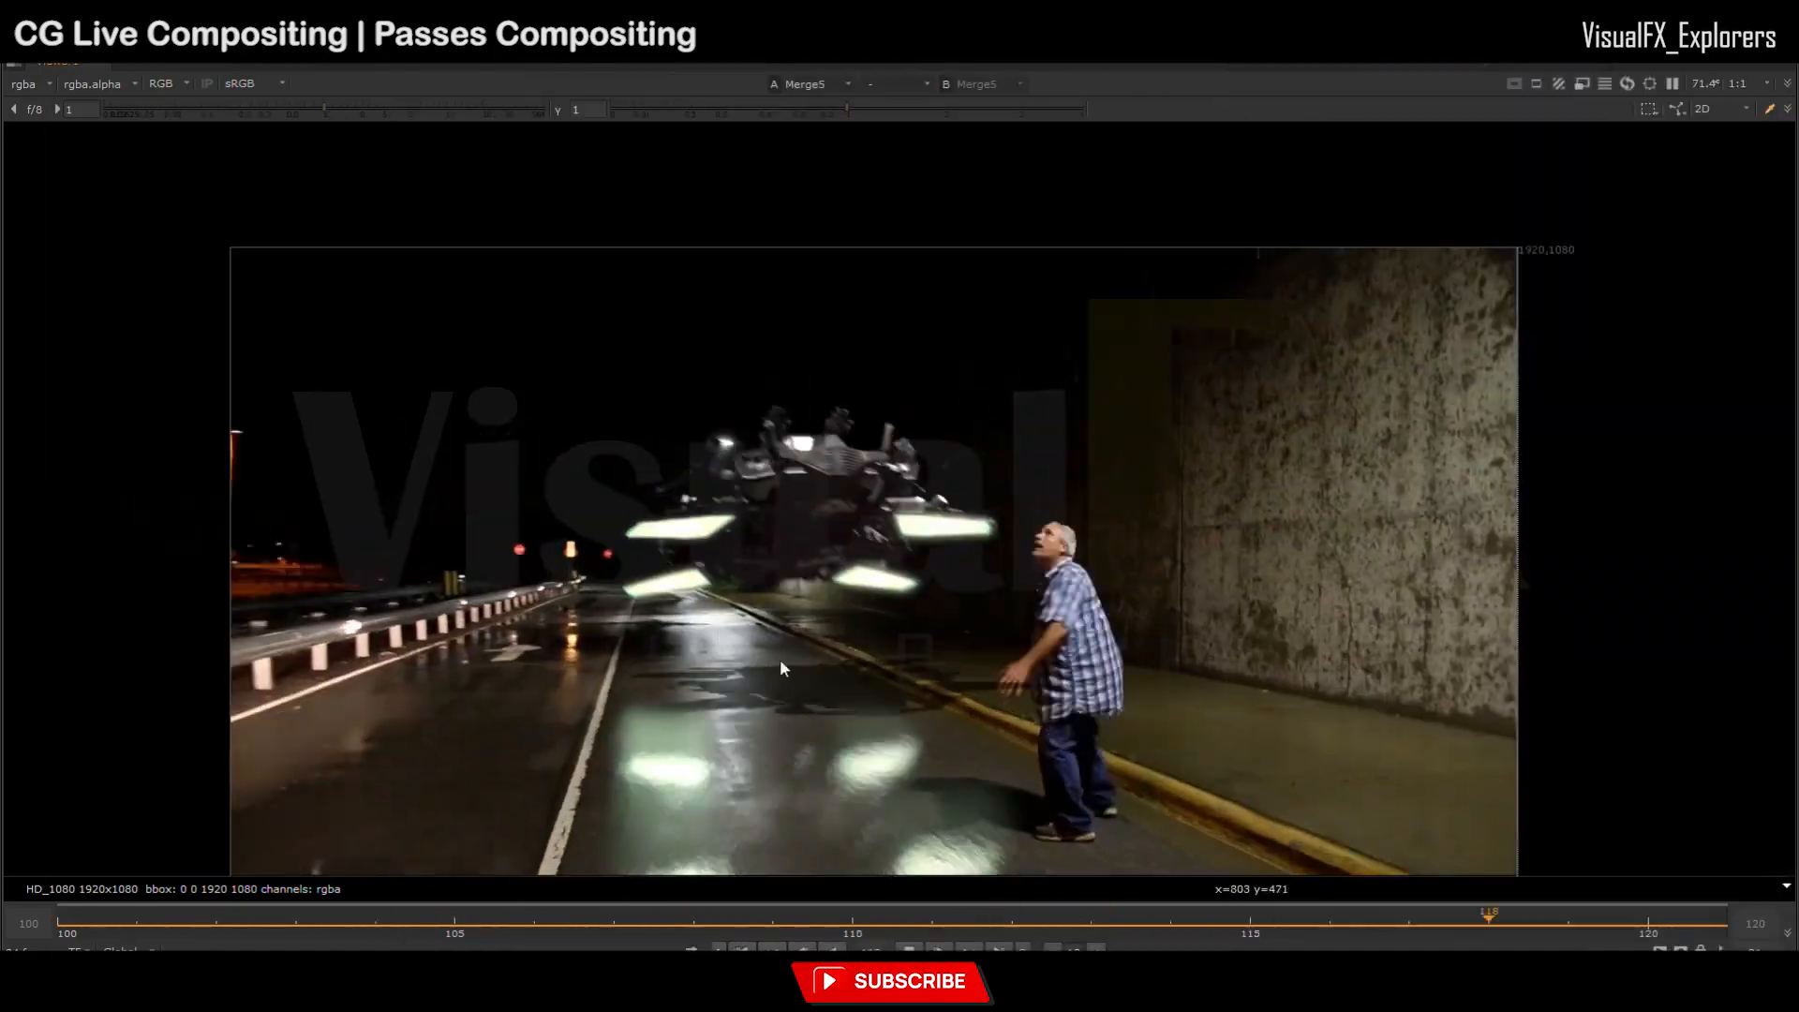